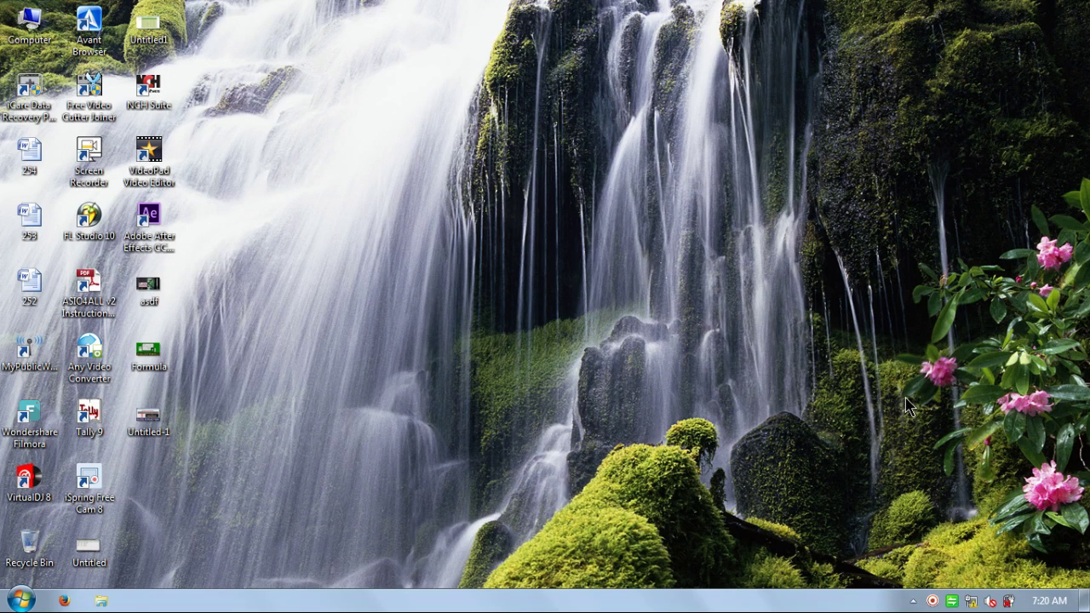
- Launch Microsoft Office Excel 2007 from the Windows 7 Start menu to get a blank Book1
left_click(20, 600)
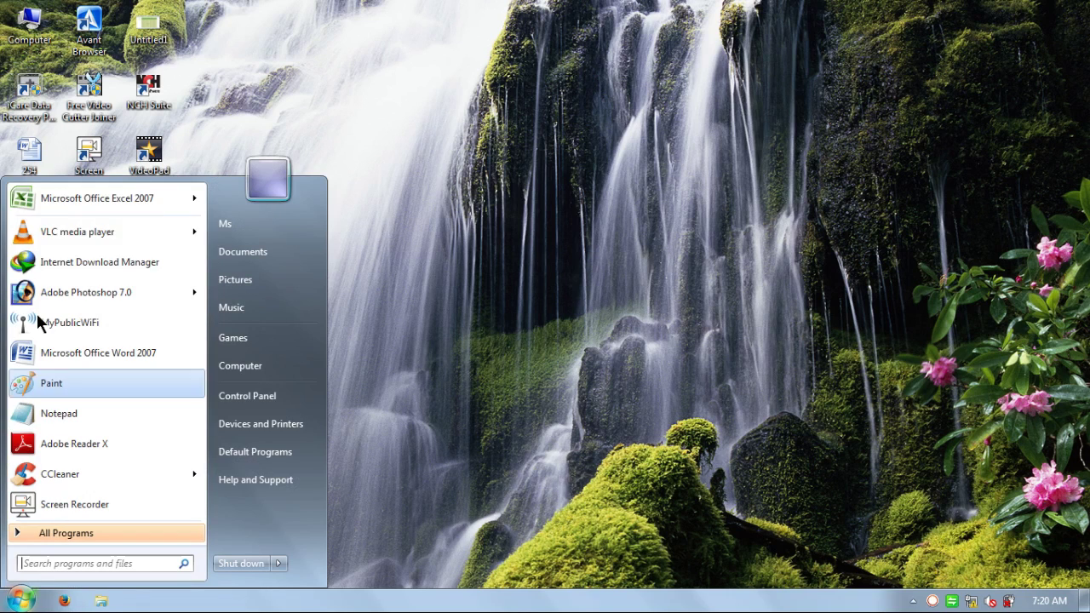
left_click(94, 198)
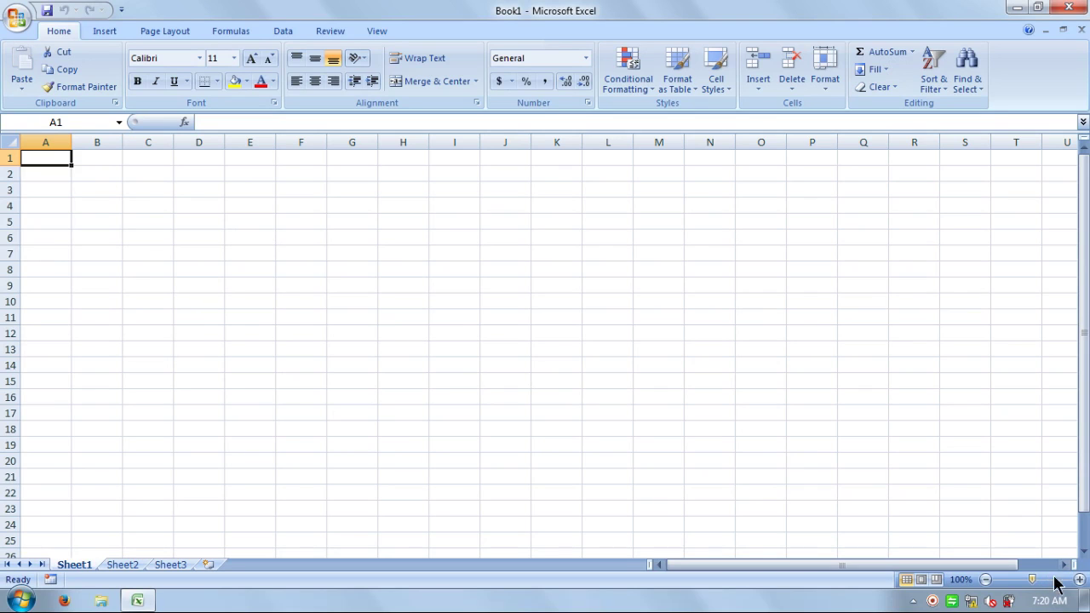
- Zoom the sheet to 140% and enter Customer Details:, Name and Address in B4:B6
left_click(1079, 580)
left_click(1079, 580)
left_click(1079, 580)
left_click(1079, 580)
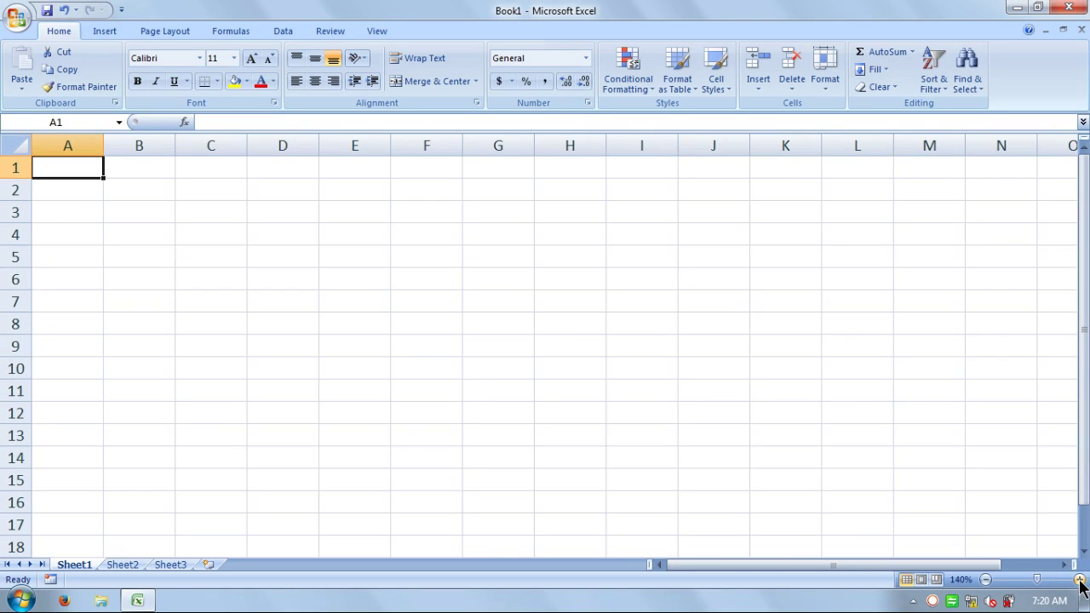
left_click(121, 251)
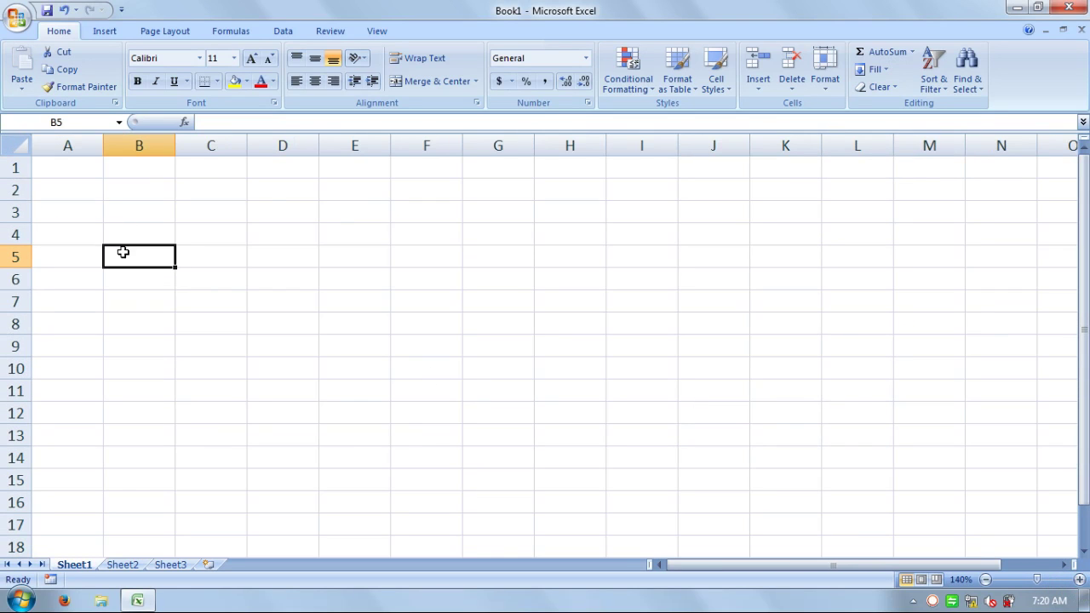
left_click(112, 233)
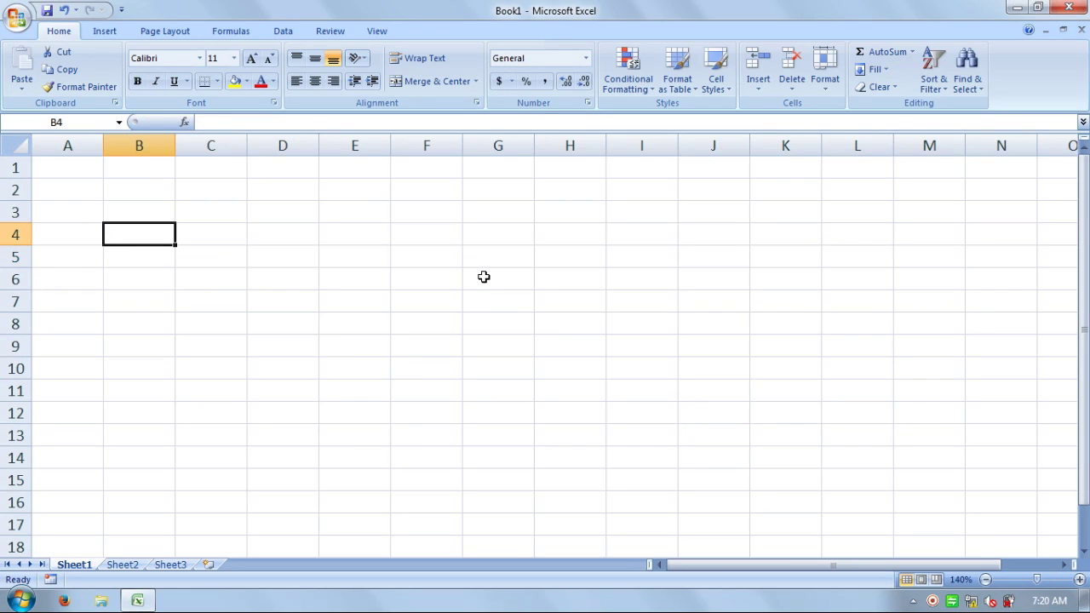
type("Customer")
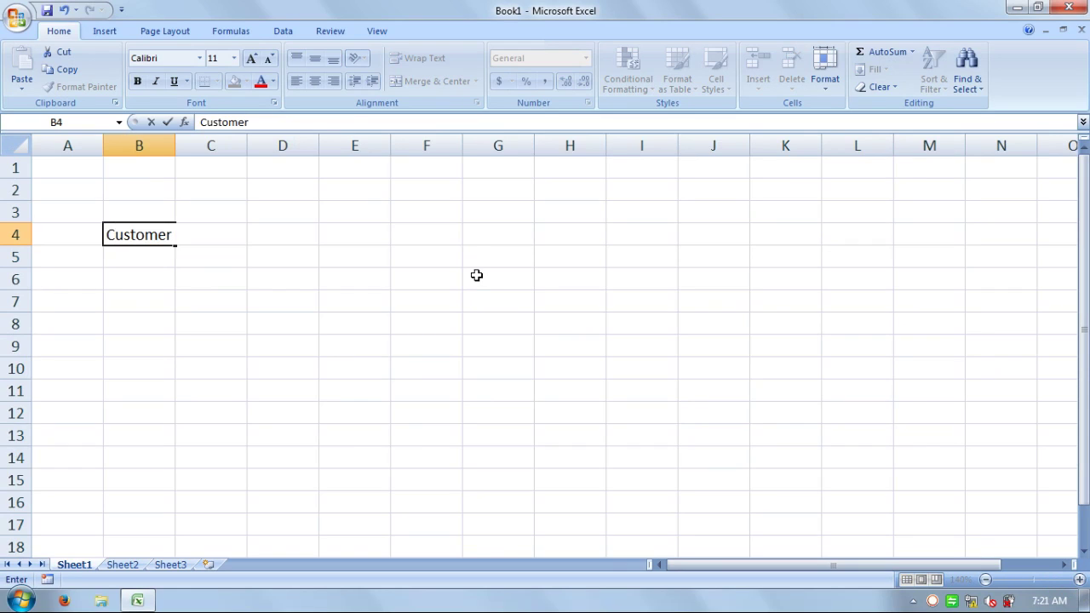
type(" Details:")
key("Return")
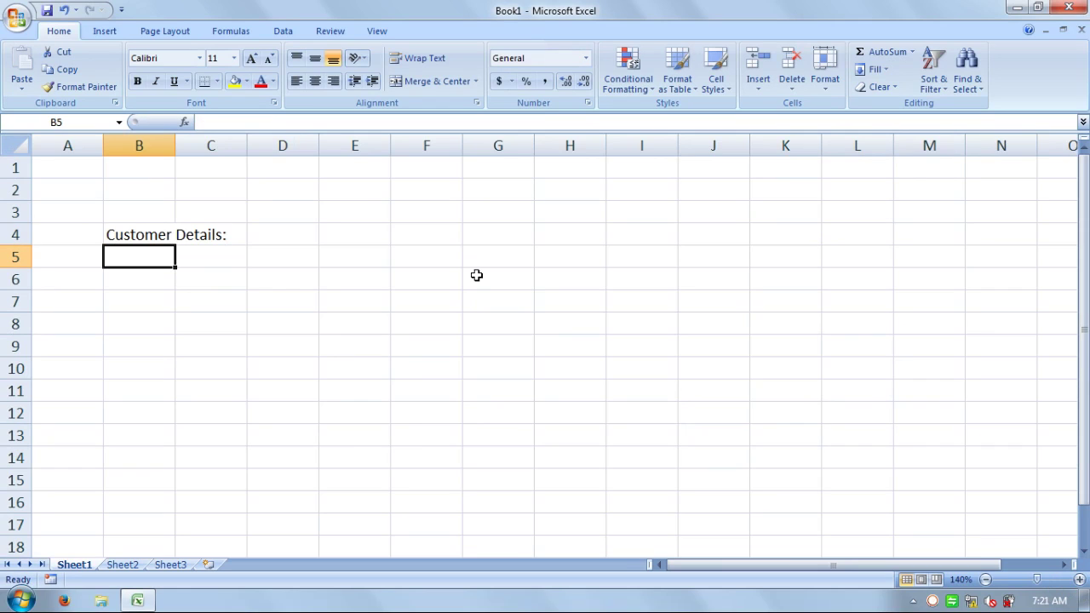
type("Name")
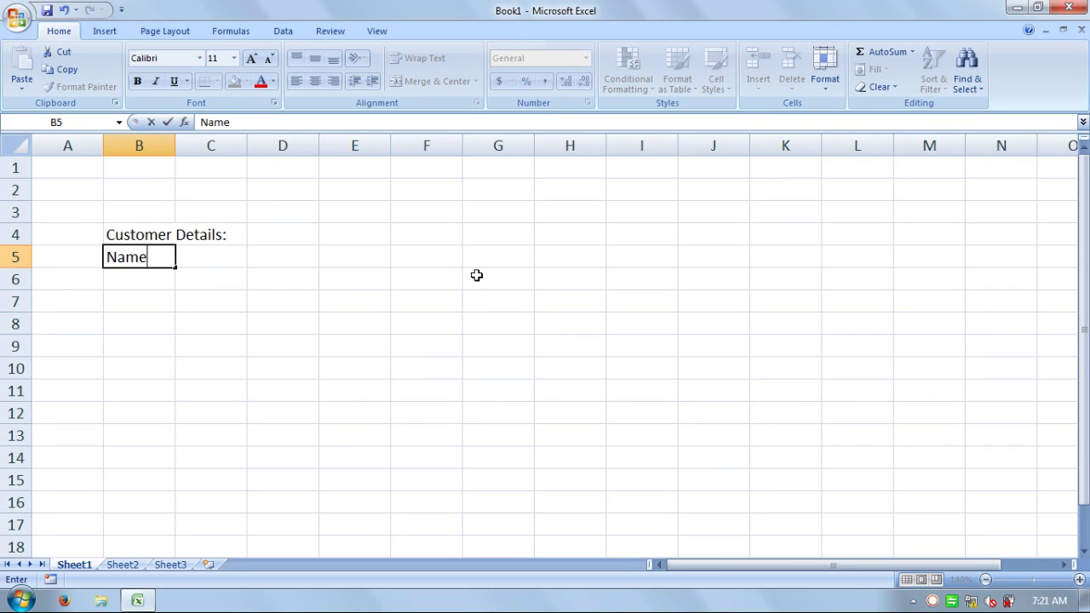
key("Return")
type("Address")
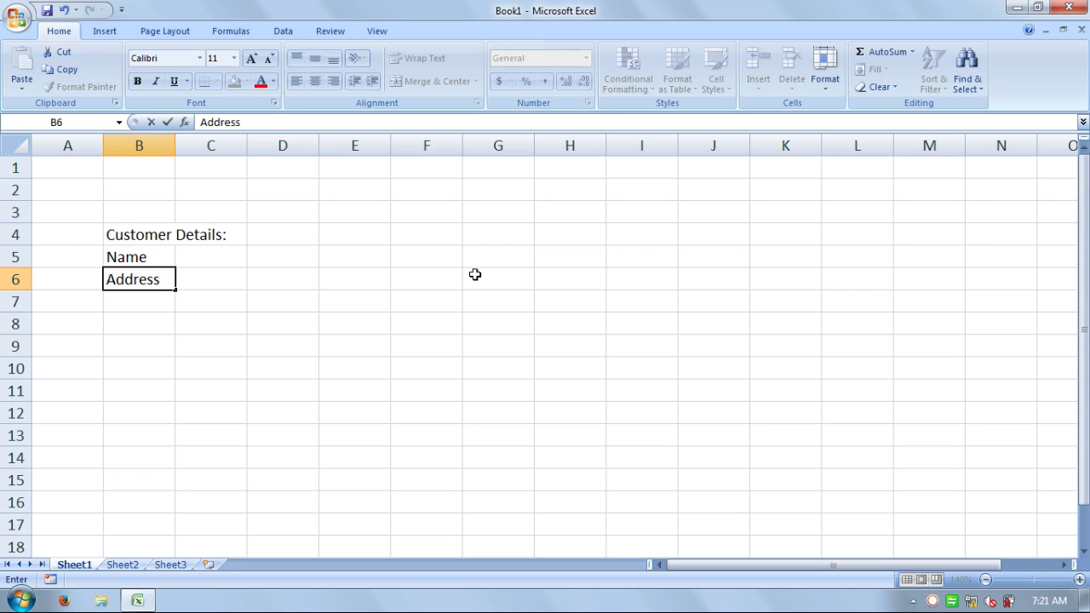
key("Up")
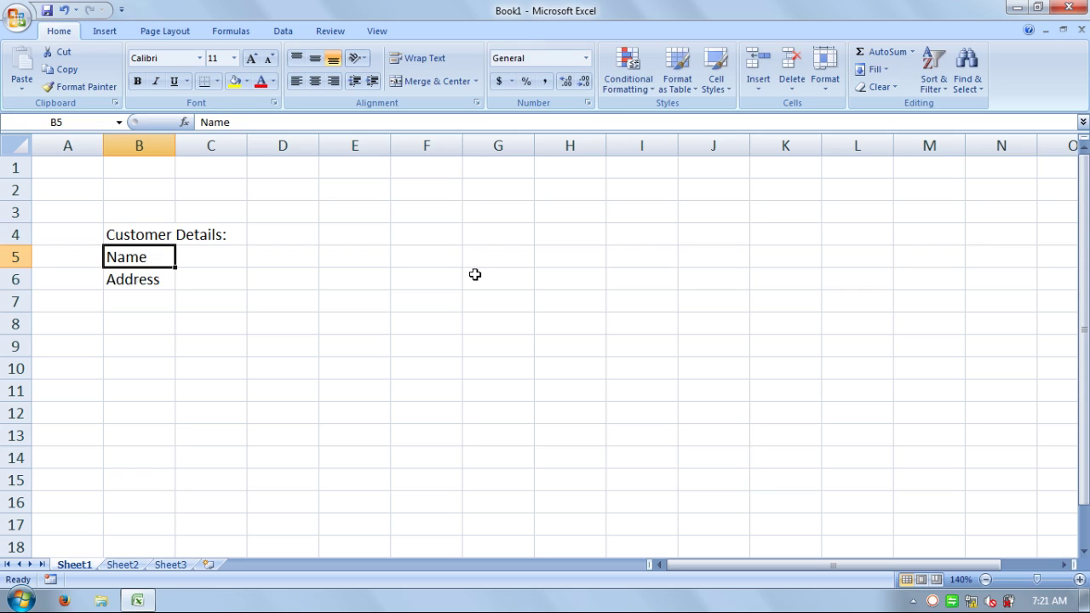
- Put 'Mention Customer Name' in C5 and 'Mention Customer Address' in C6
key("Right")
type("Mention")
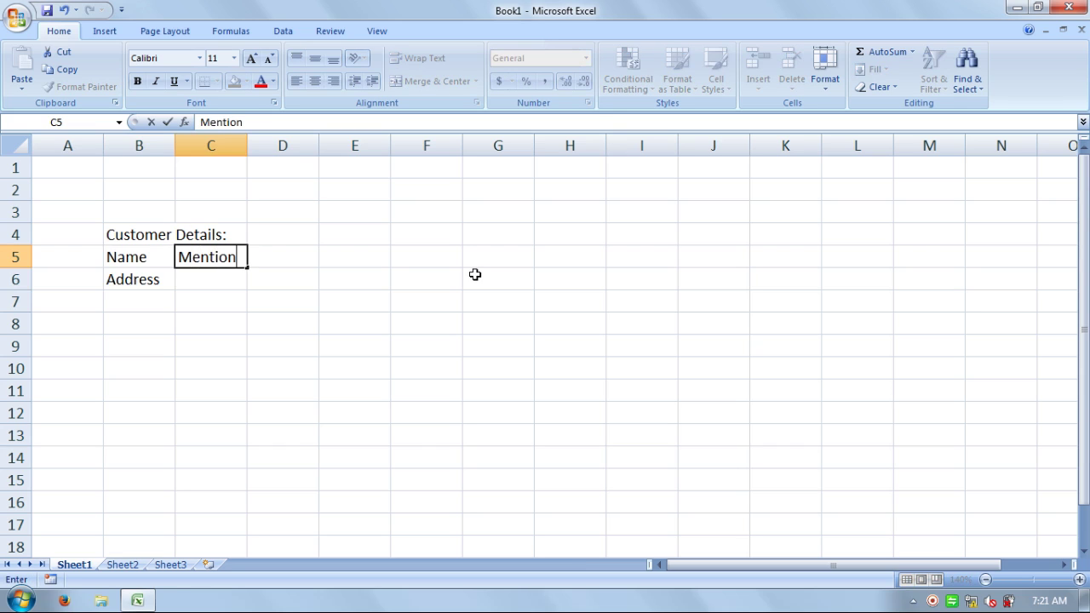
type(" Customer Name")
key("Return")
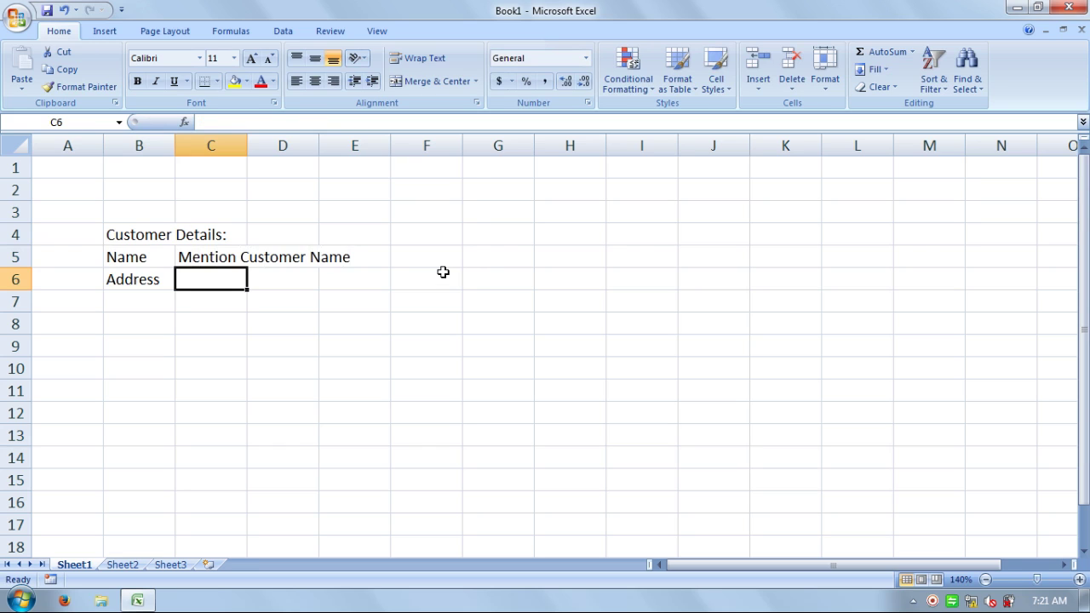
key("ctrl+d")
key("F2")
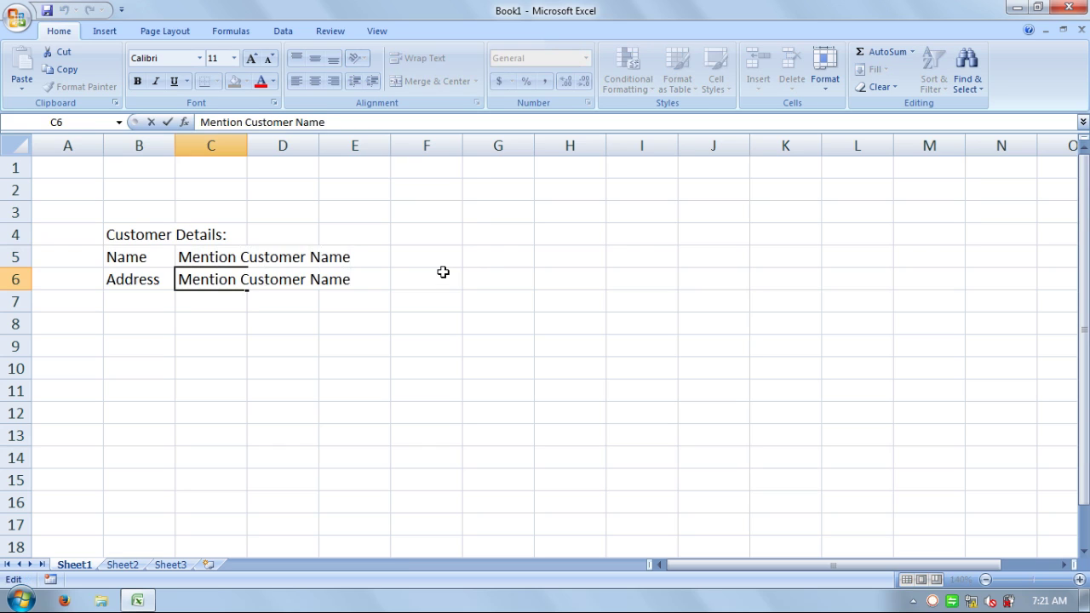
key("Left")
key("Left")
key("Left")
key("Left")
key("shift+End")
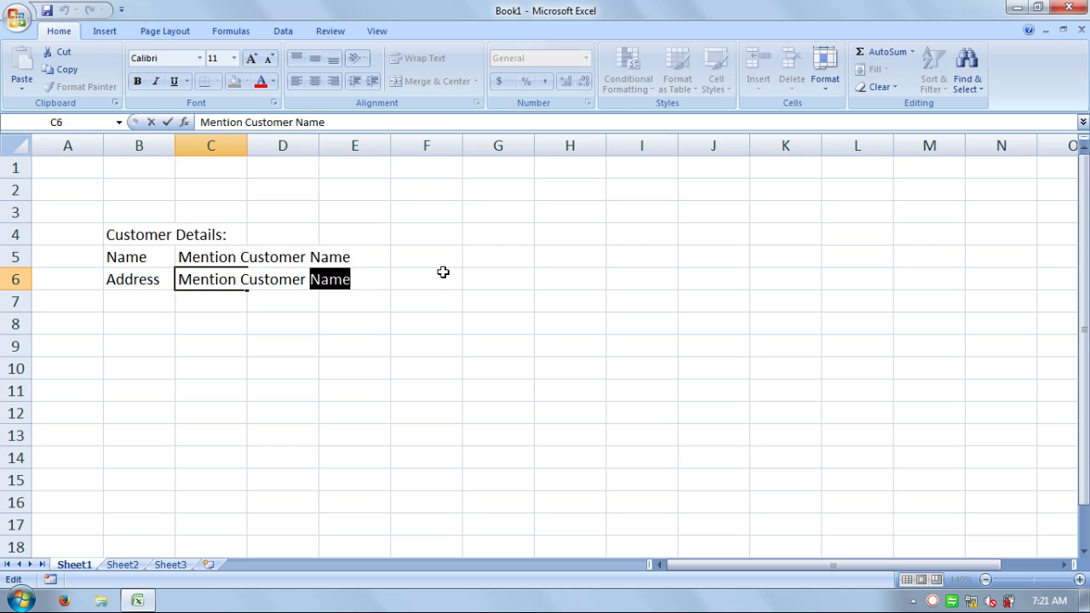
type("Address")
key("Return")
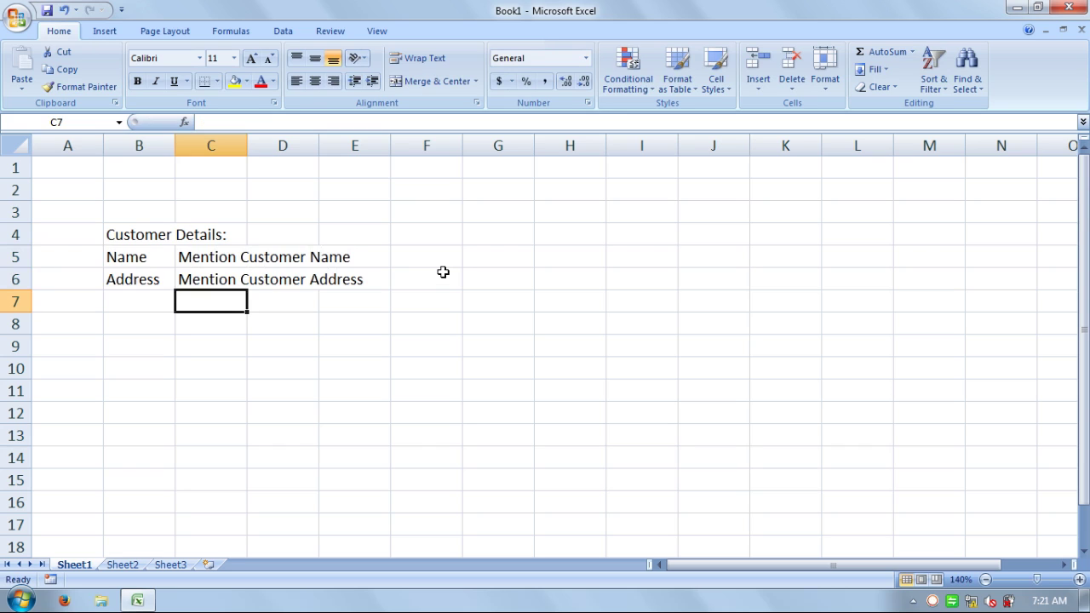
- Add the 'Mention Customer Billing Address' placeholder in C7
key("ctrl+d")
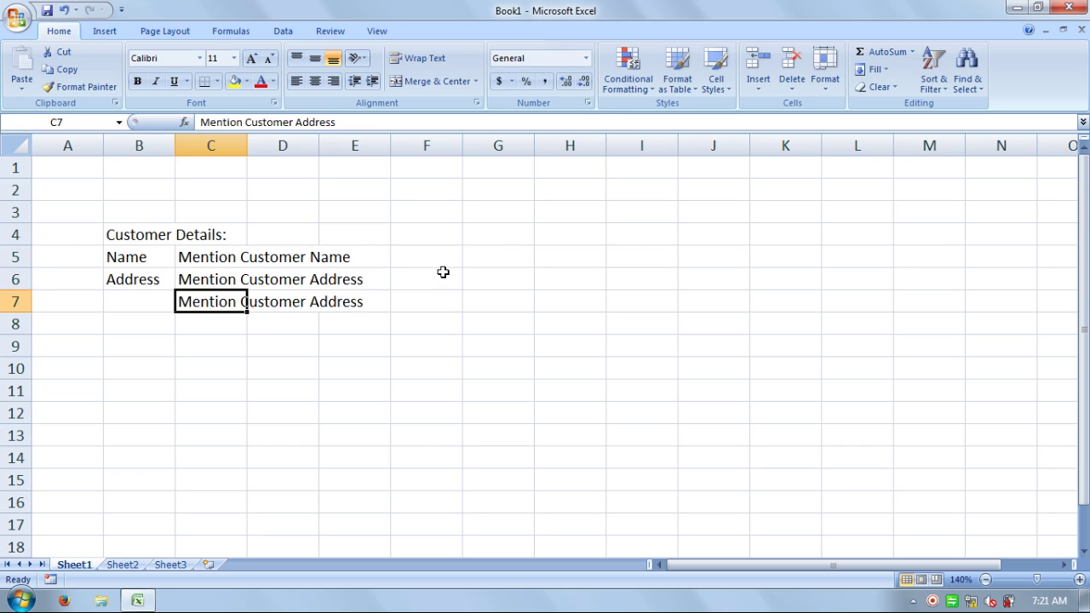
key("F2")
key("Left")
key("Left")
key("Left")
key("Left")
key("Left")
key("Left")
key("Left")
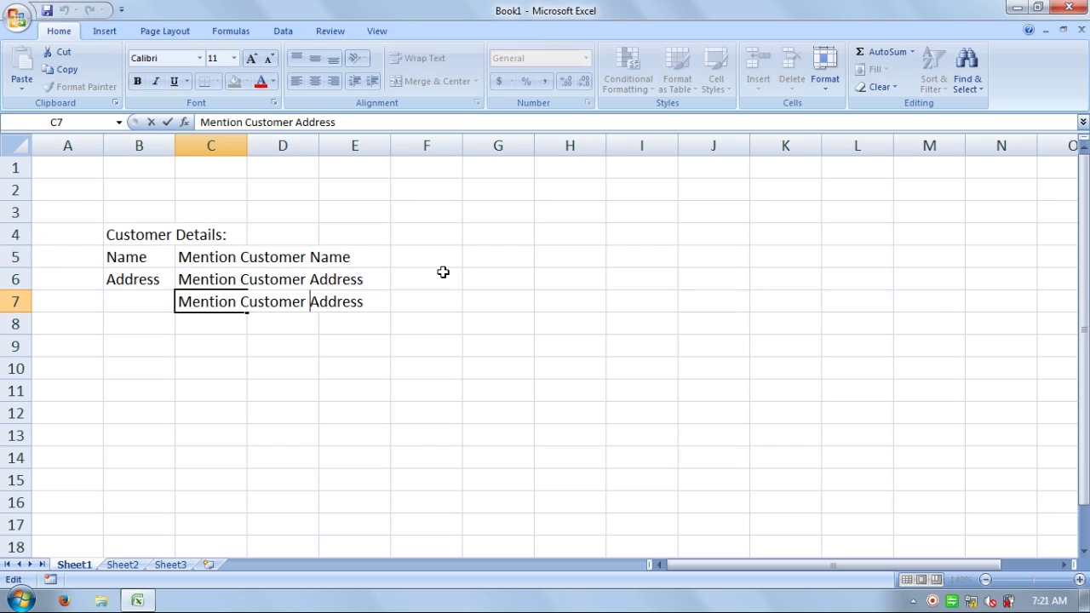
type("Billing")
key("Return")
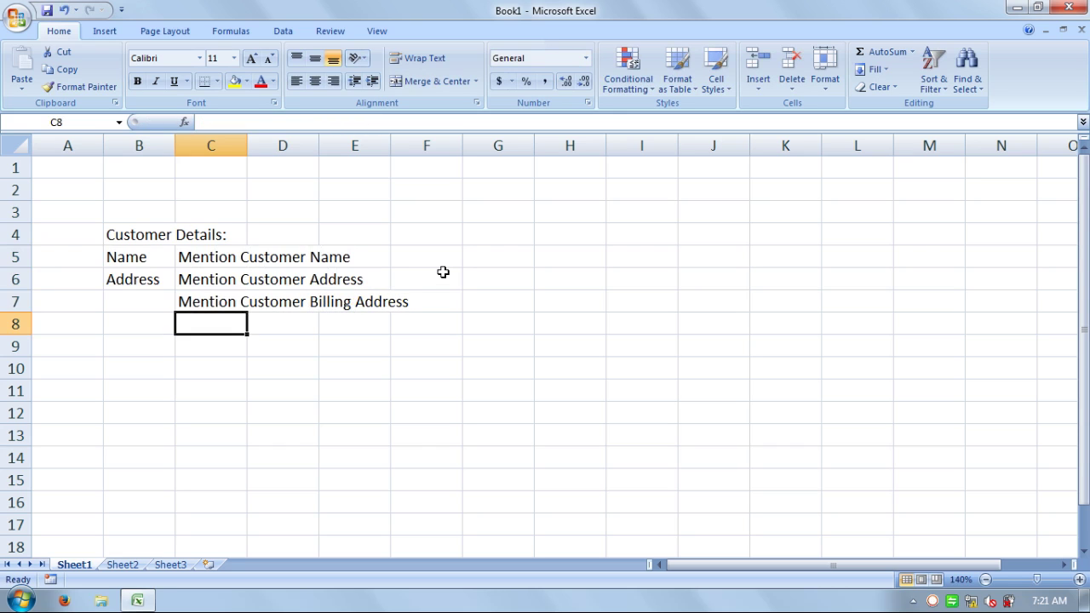
key("Down")
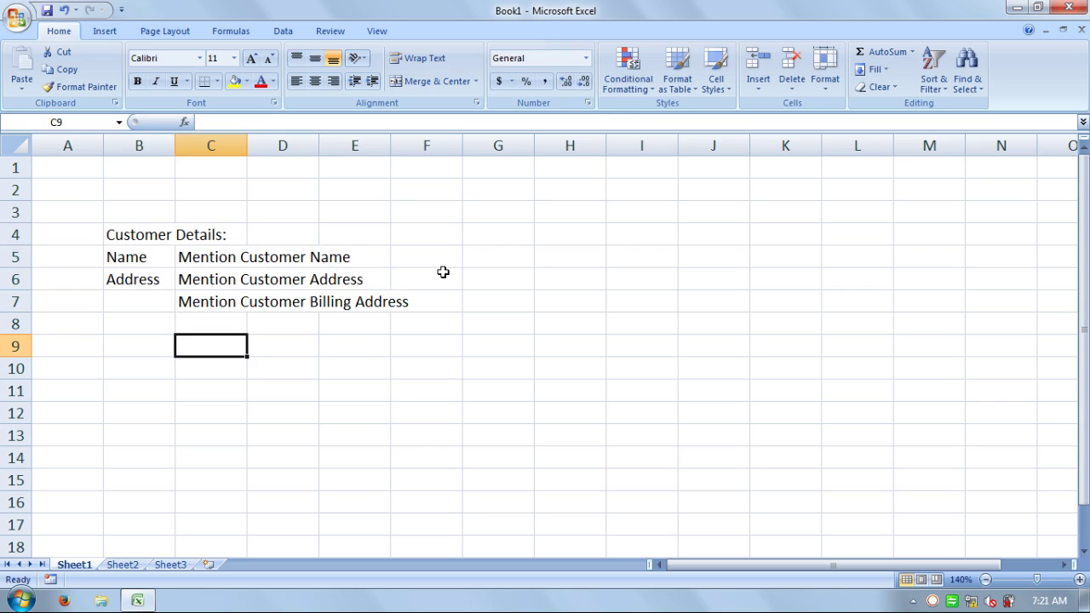
key("Left")
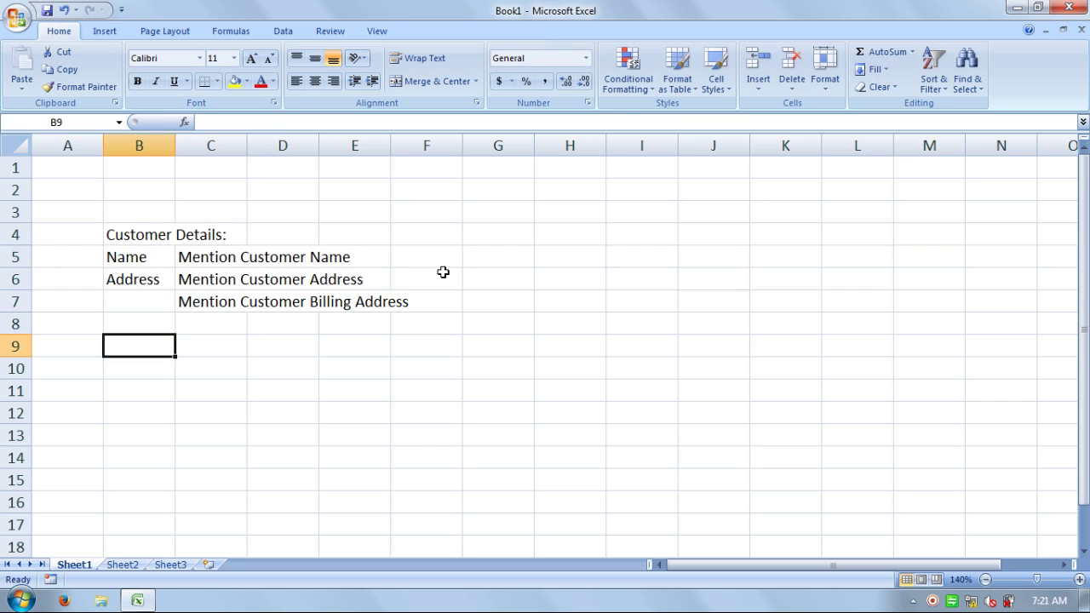
- Enter the Products-Wise Details: heading in B9 and S.No. in B10
type("Products-Wise")
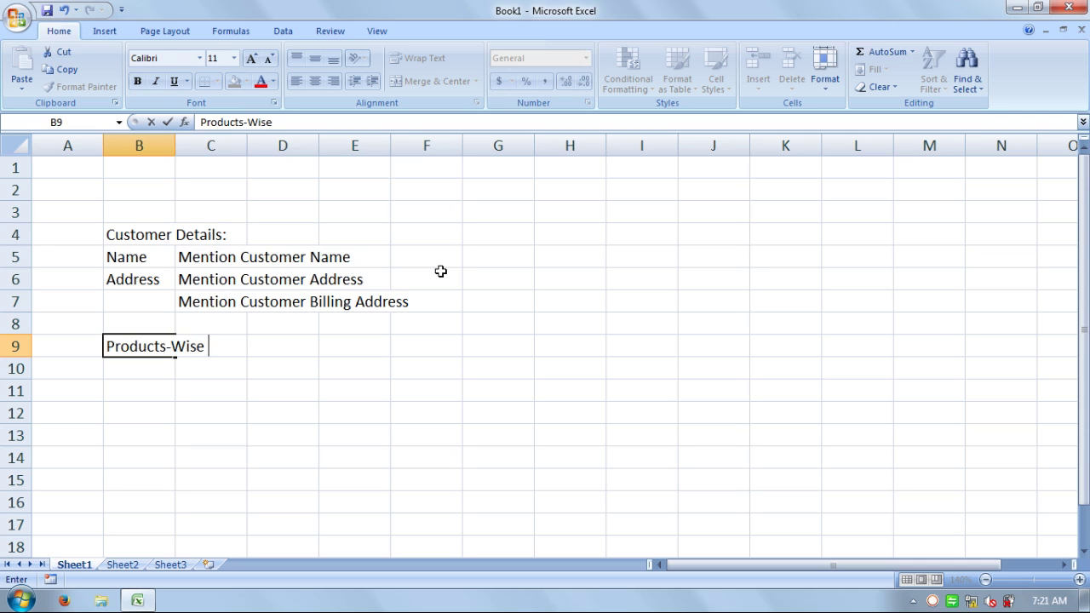
type(" Details:")
key("Return")
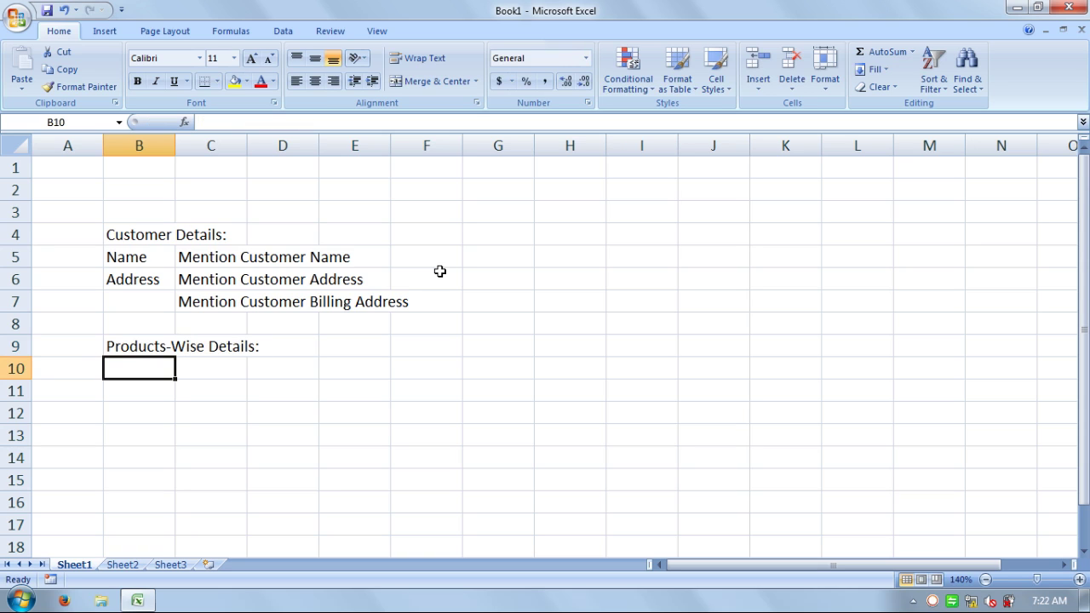
type("S.")
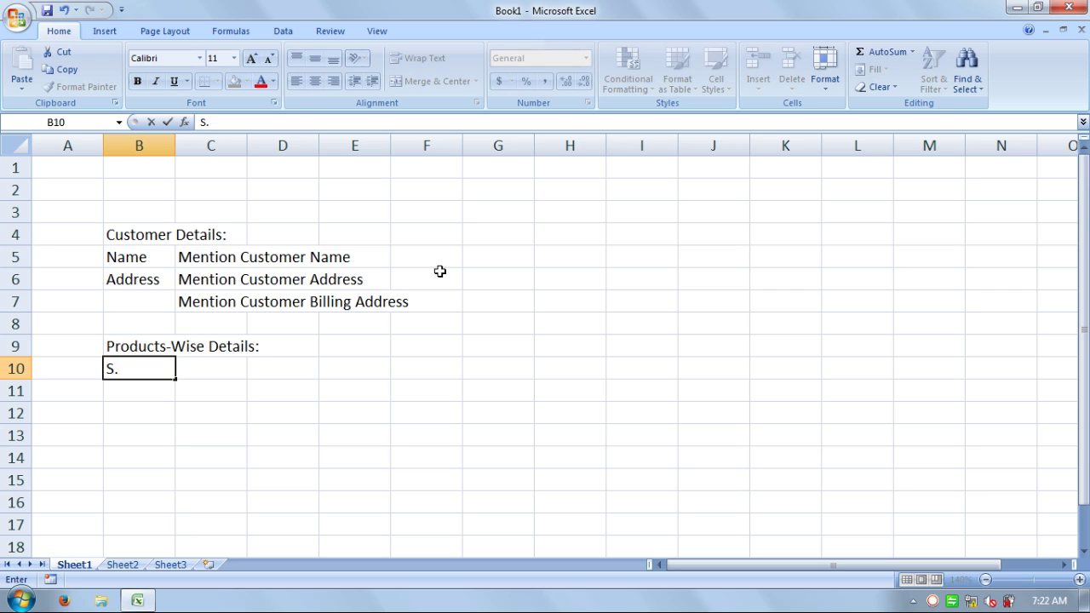
type("No.")
key("Tab")
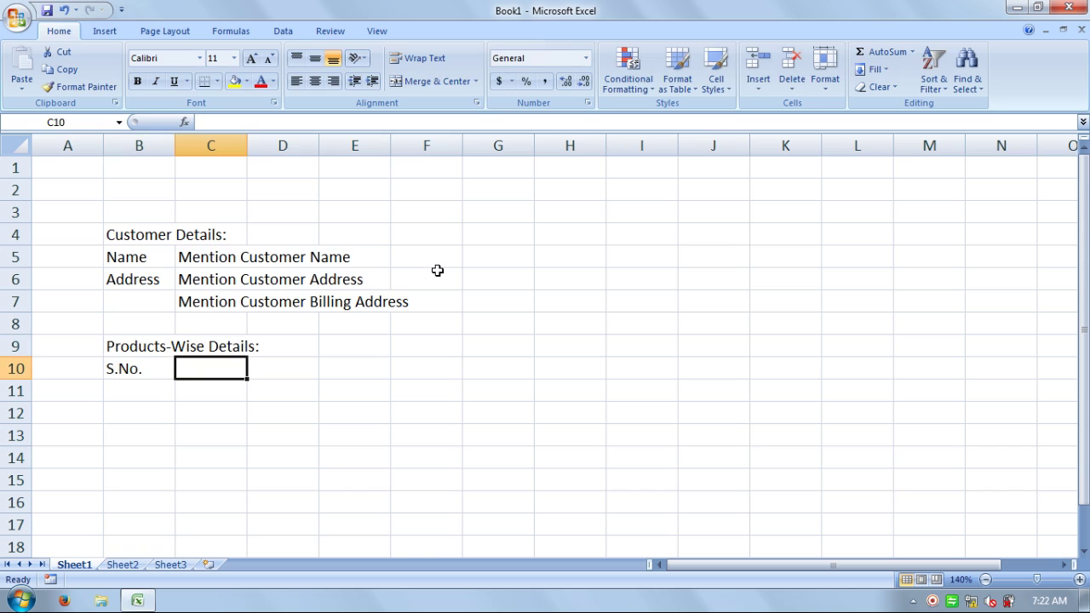
- Enter the Product Details label in C10, correcting the 'Products' typo
type("Prod")
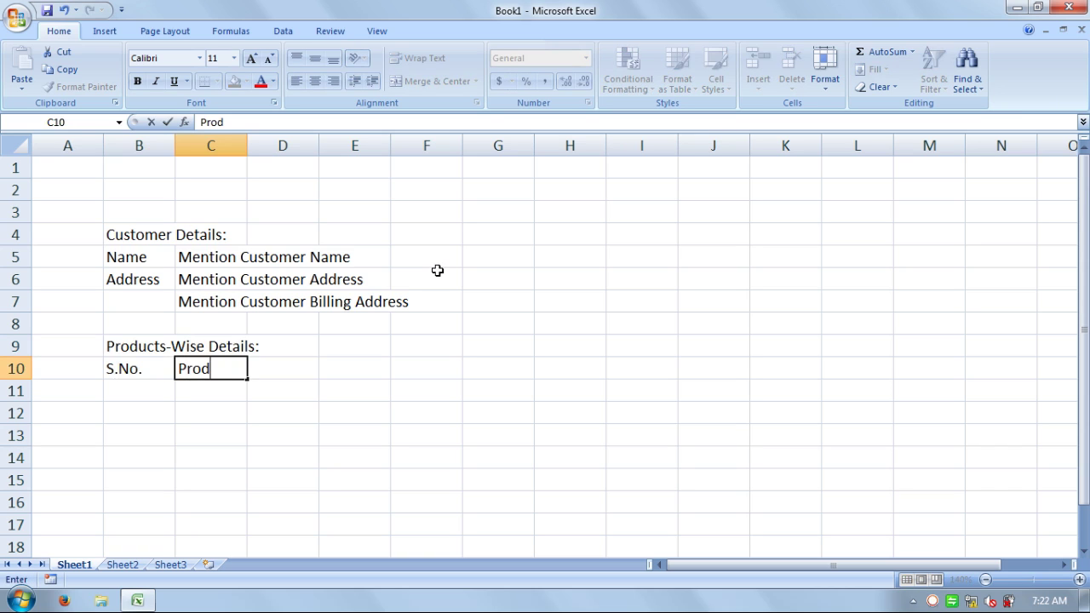
type("ucts Deta")
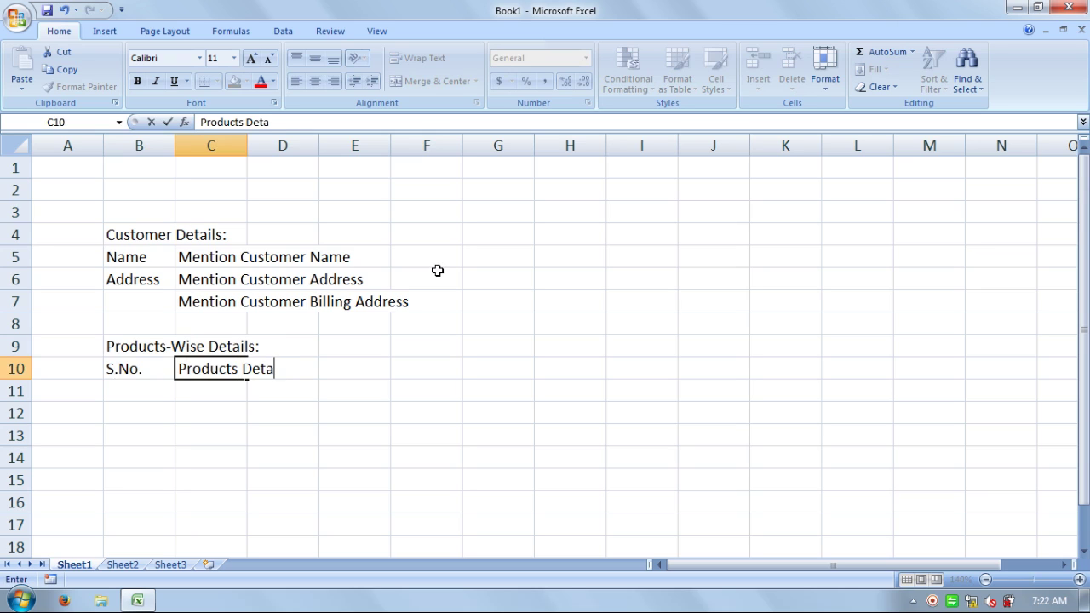
type("ils")
key("BackSpace")
key("F2")
key("Left")
key("Left")
key("Left")
key("Left")
key("Left")
key("Left")
key("Left")
key("BackSpace")
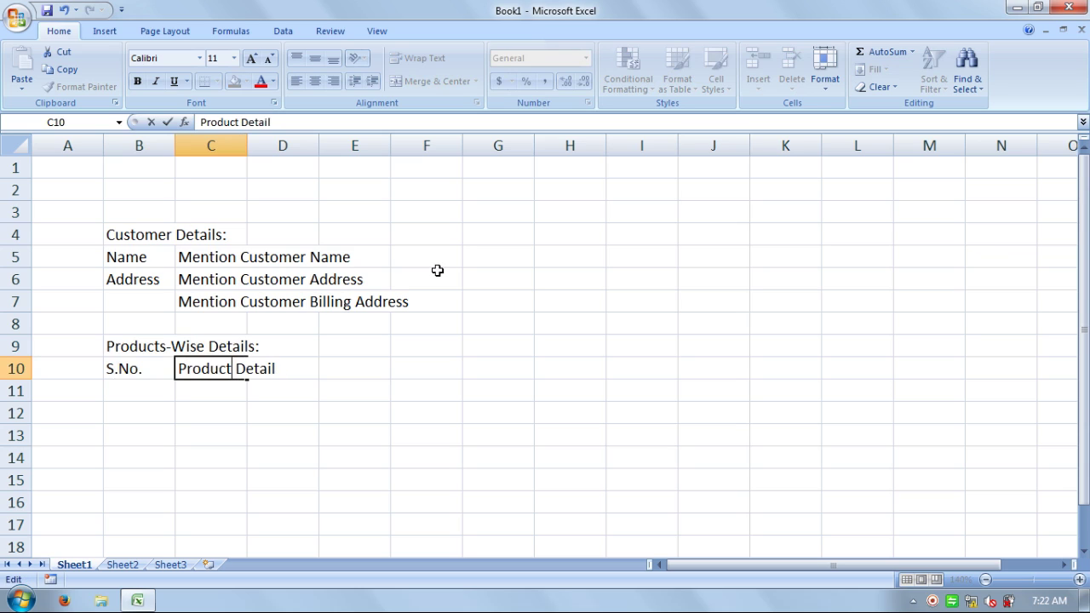
key("Right")
key("Right")
key("Right")
key("Right")
key("Right")
key("Right")
key("Right")
type("s")
key("Return")
key("Right")
key("Up")
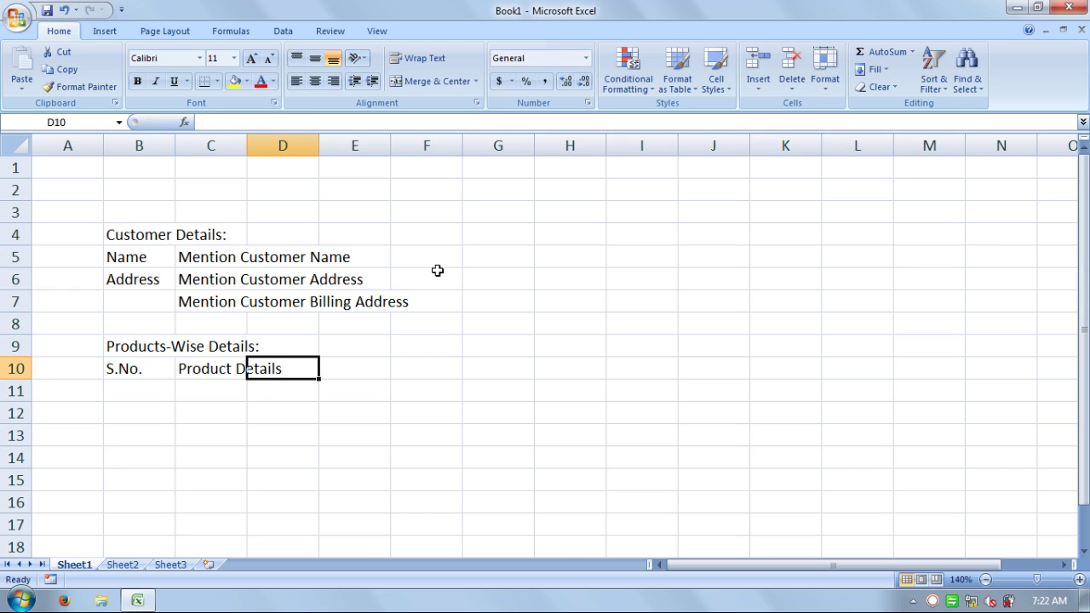
- Enter the Product Code, Qty., Unit, Rate and Total Sale headings across D10:H10
type("Product")
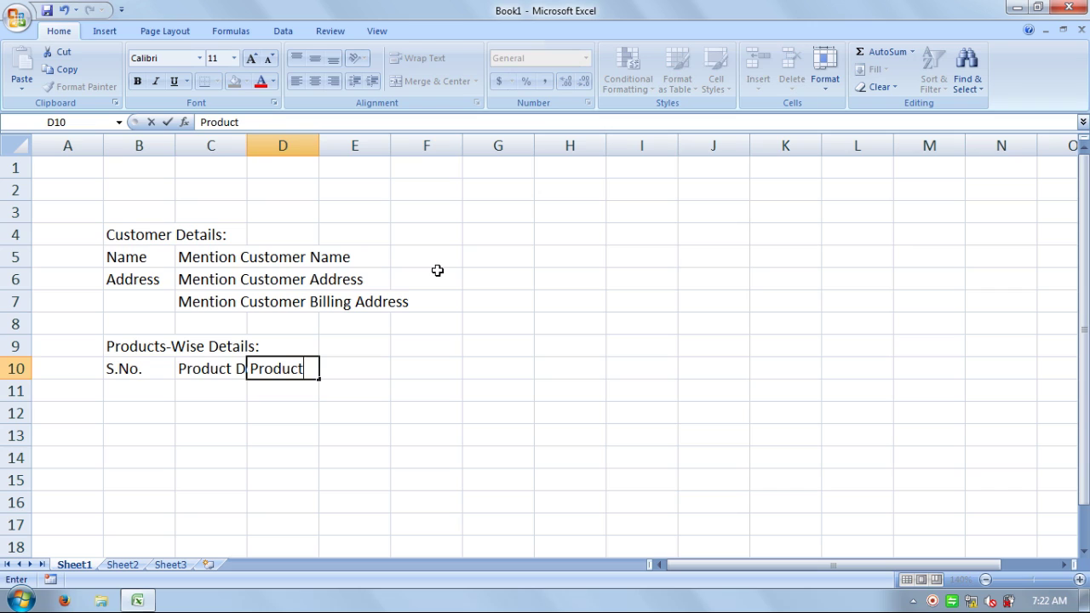
type(" Code")
key("Tab")
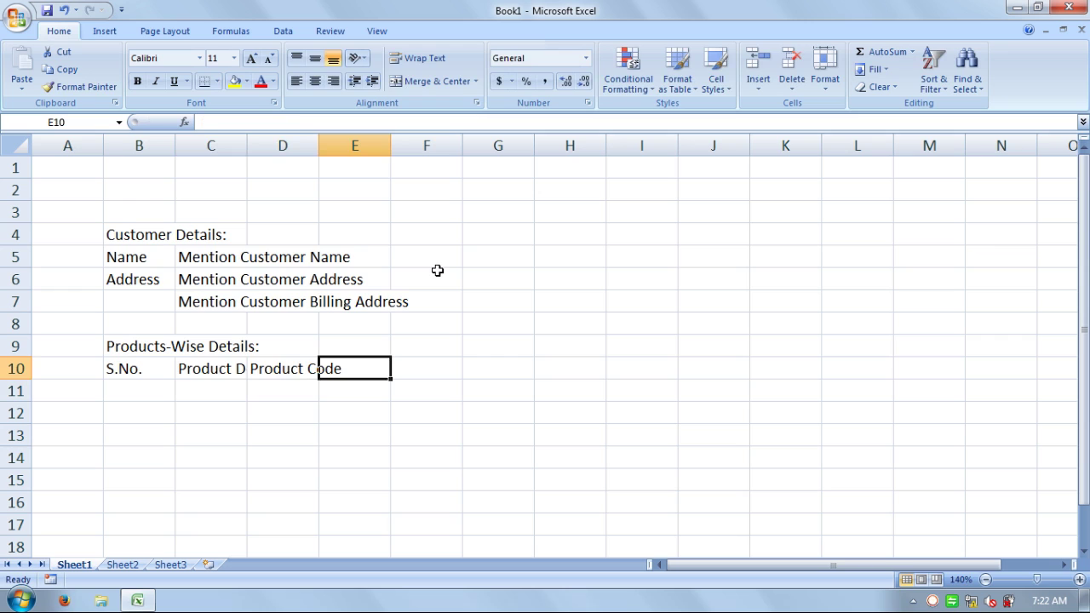
type("Qty")
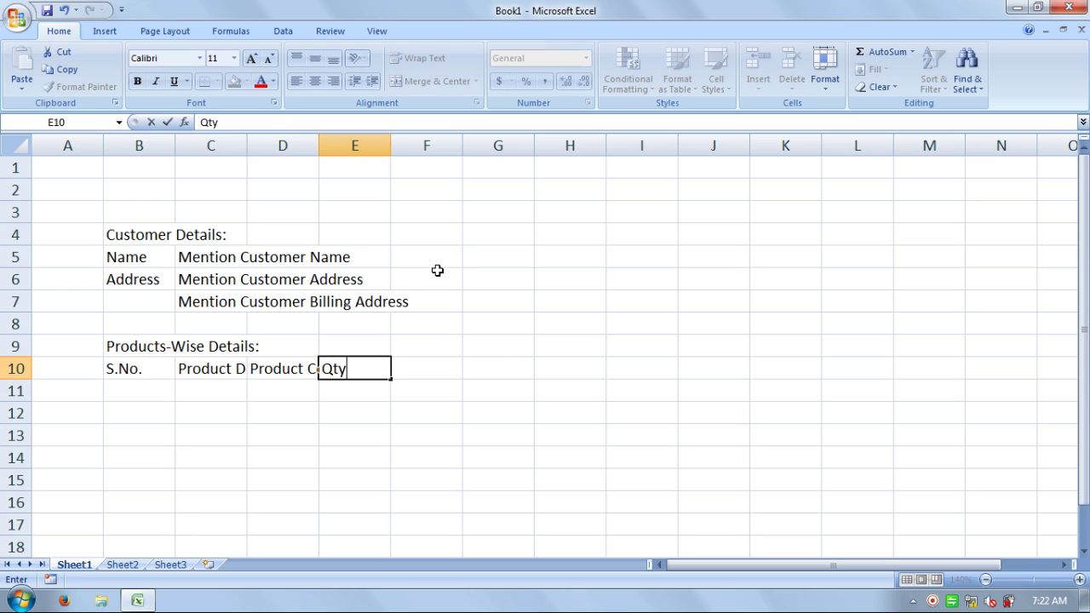
type(".")
key("Tab")
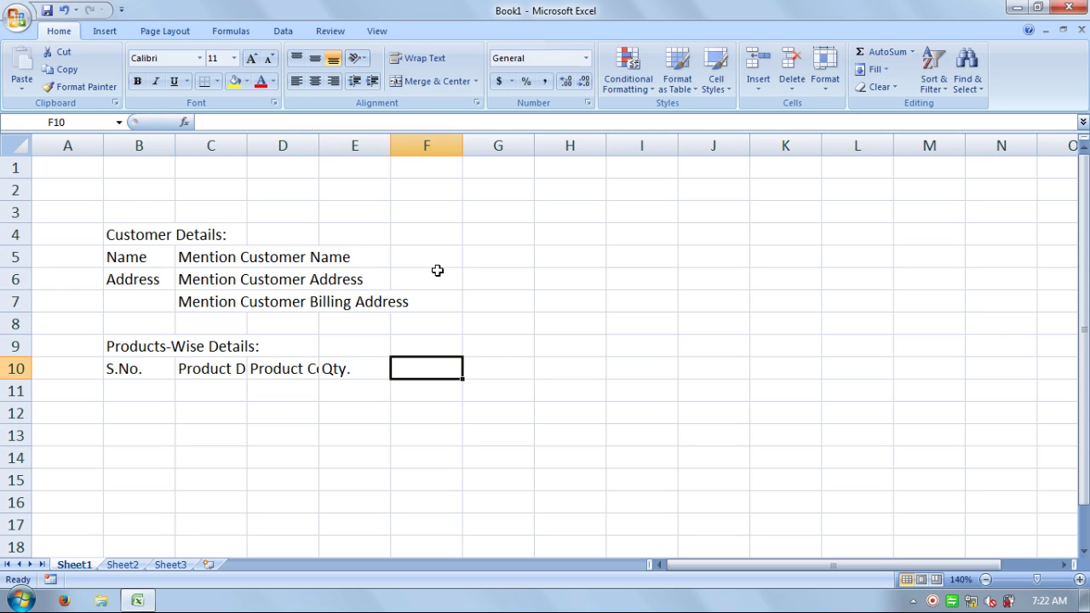
type("Unit")
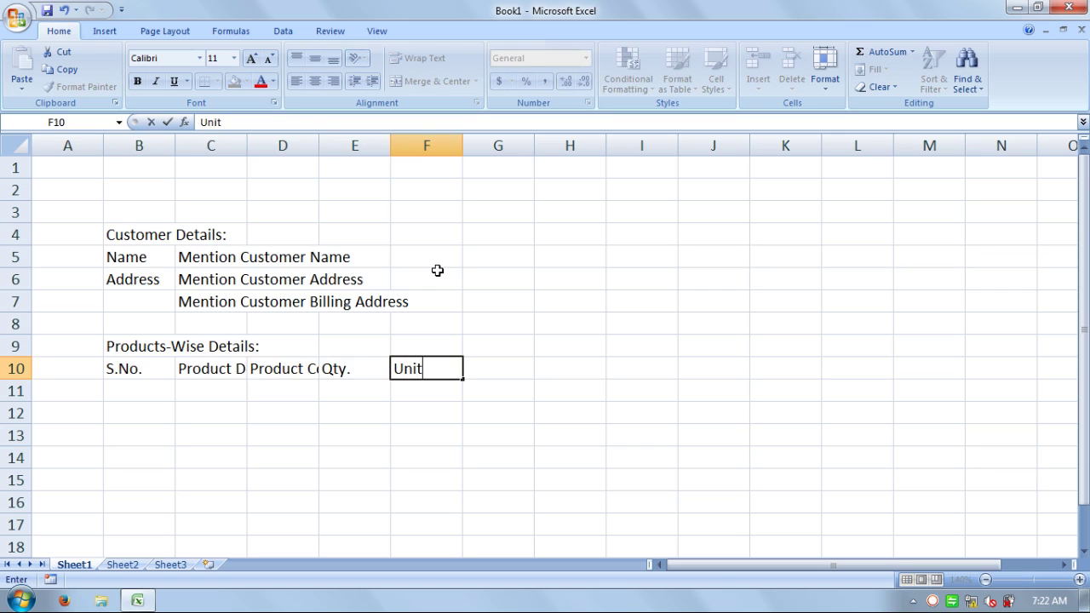
key("Tab")
type("Rate")
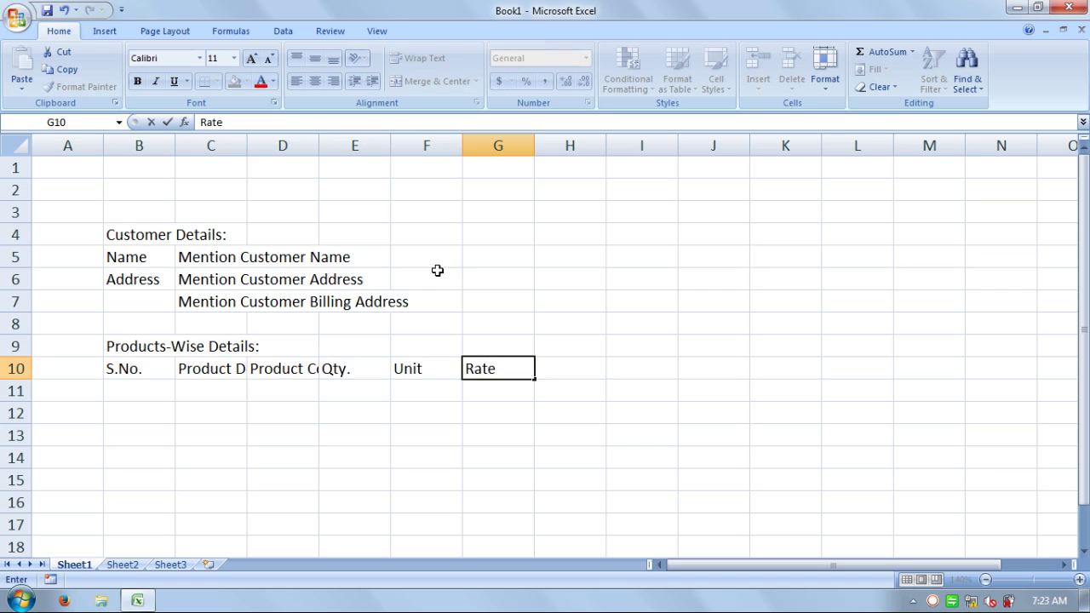
key("Tab")
type("Total")
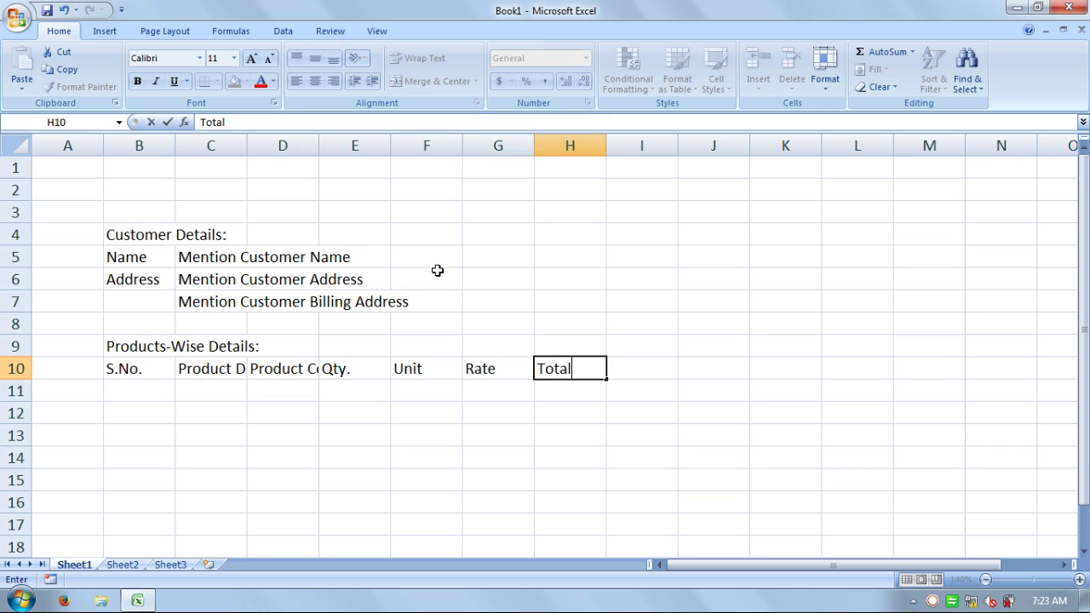
type(" Sale")
key("Tab")
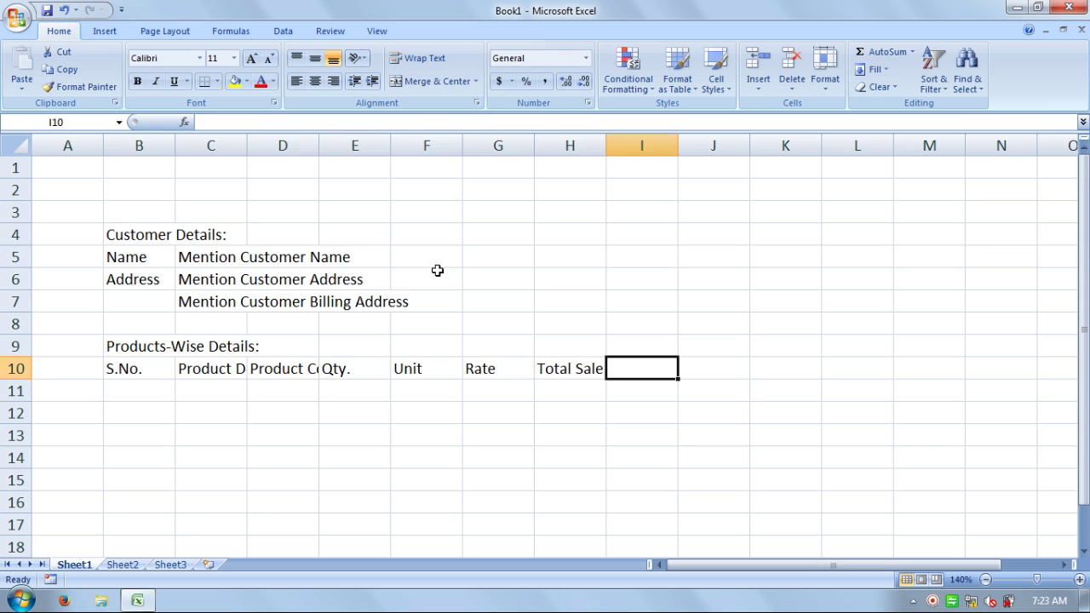
- Add the Discount heading (fixing its typo) and Taxable Value in I10:J10, then begin Rate % in K11
type("D")
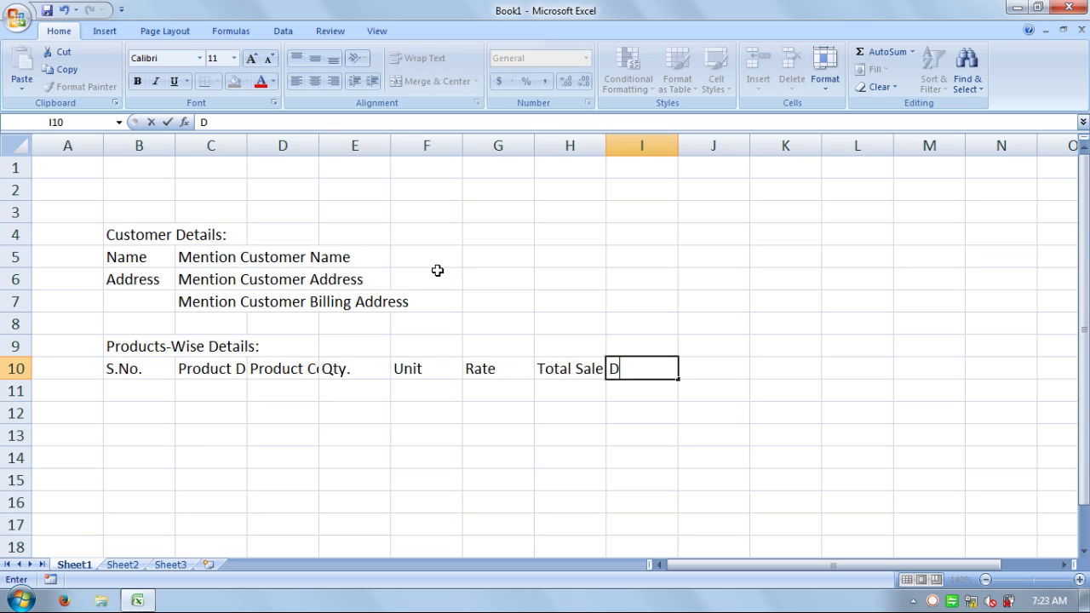
type("scount")
key("F2")
key("Left")
key("Left")
key("Left")
key("Left")
key("Left")
key("Left")
key("Left")
key("Right")
type("i")
key("Return")
key("Return")
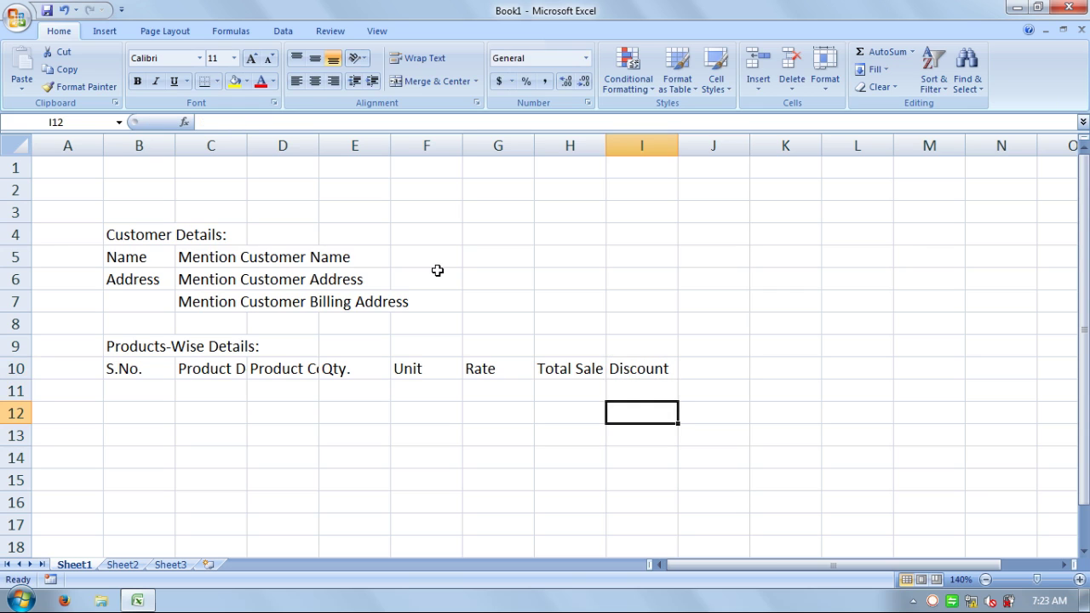
key("Return")
key("Return")
key("Up")
key("Up")
key("Up")
key("Up")
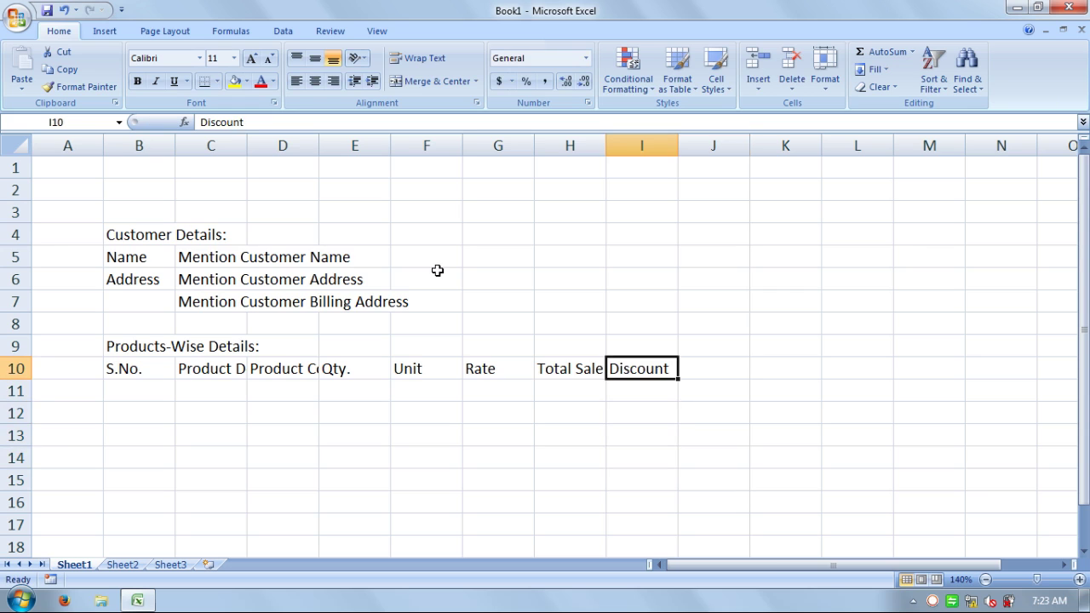
key("Right")
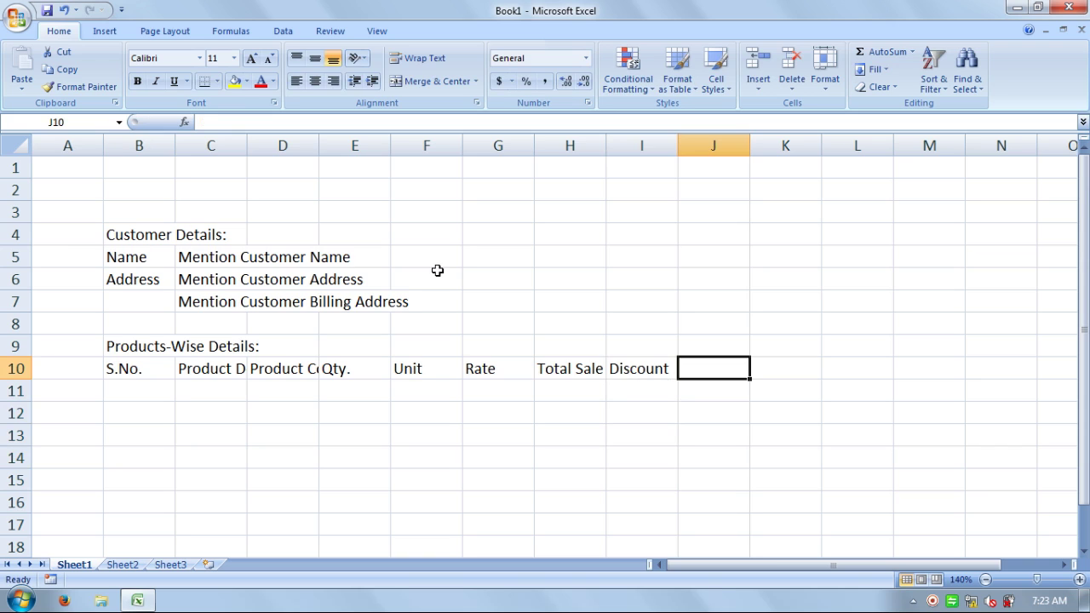
type("Taxa")
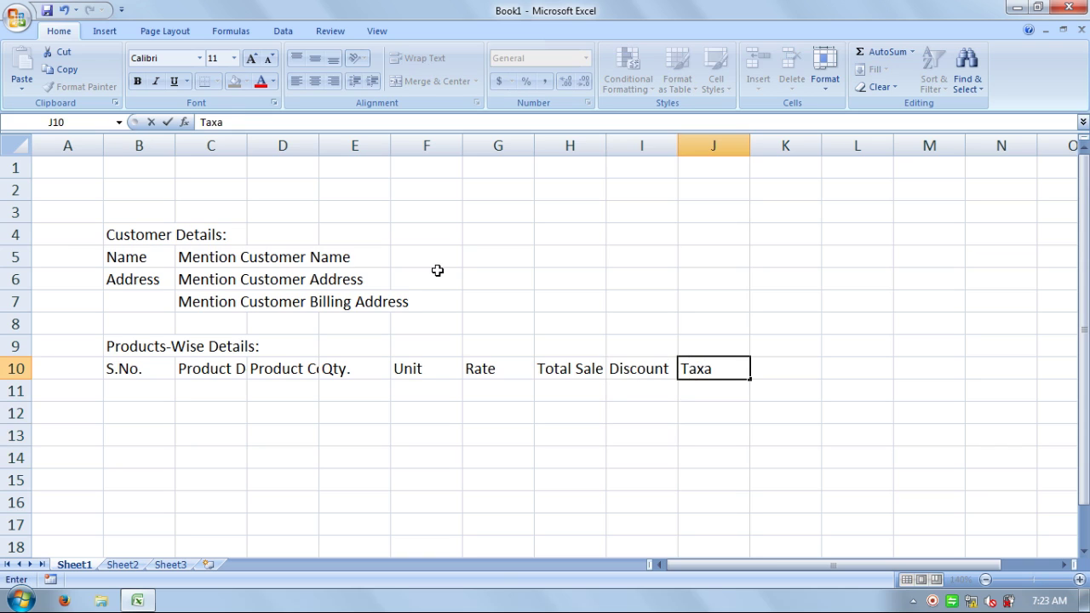
type("ble Value")
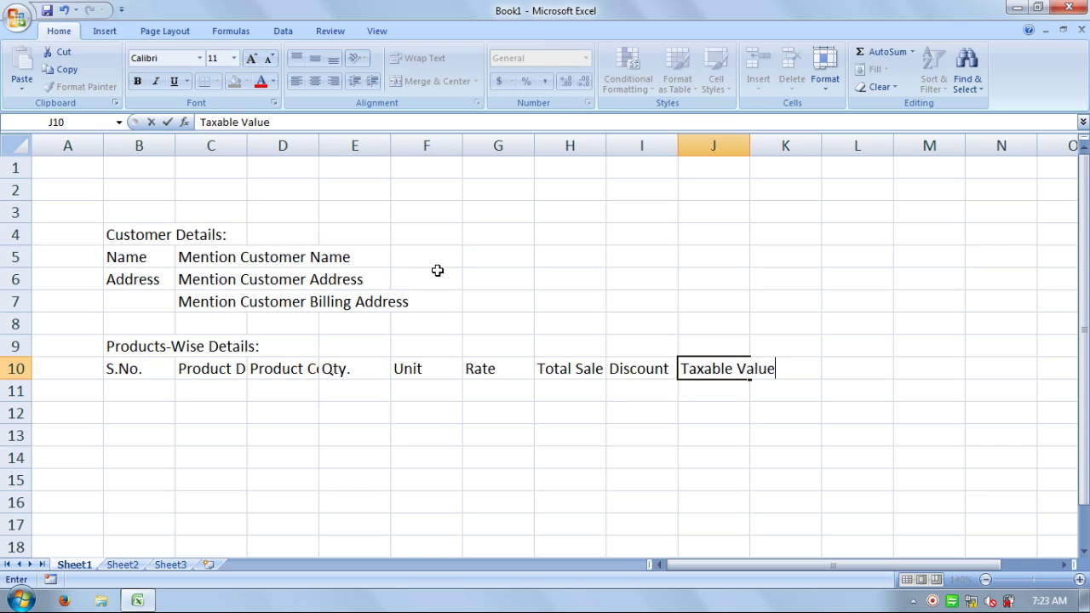
key("Tab")
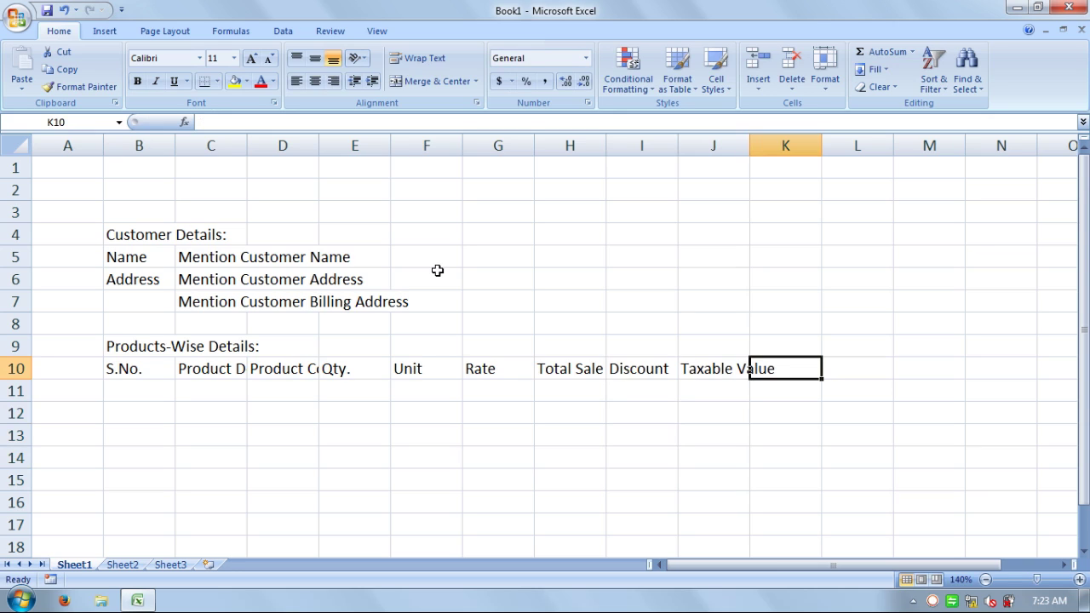
key("Down")
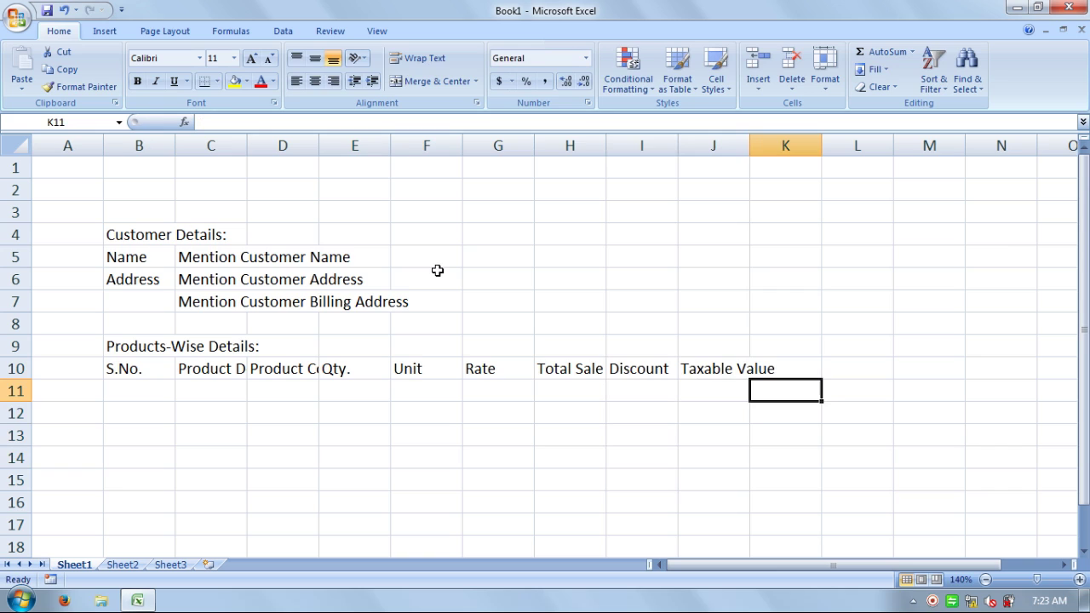
type("R")
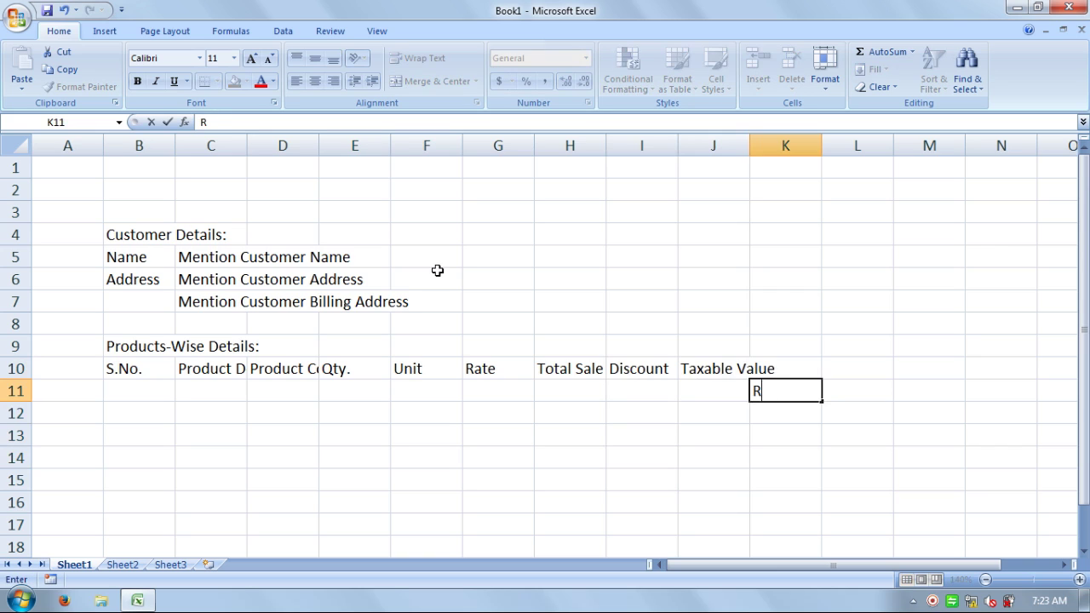
type("ate %")
- Enter Rate % and Amount in K11:L11 and copy the pair into M11:N11 and O11:P11
key("Tab")
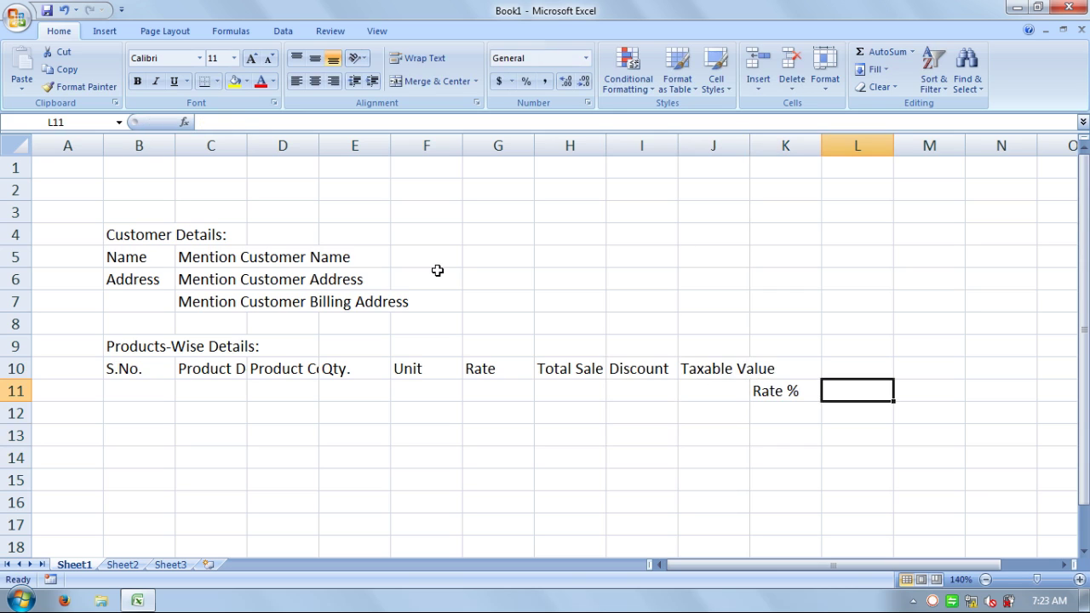
type("Amount")
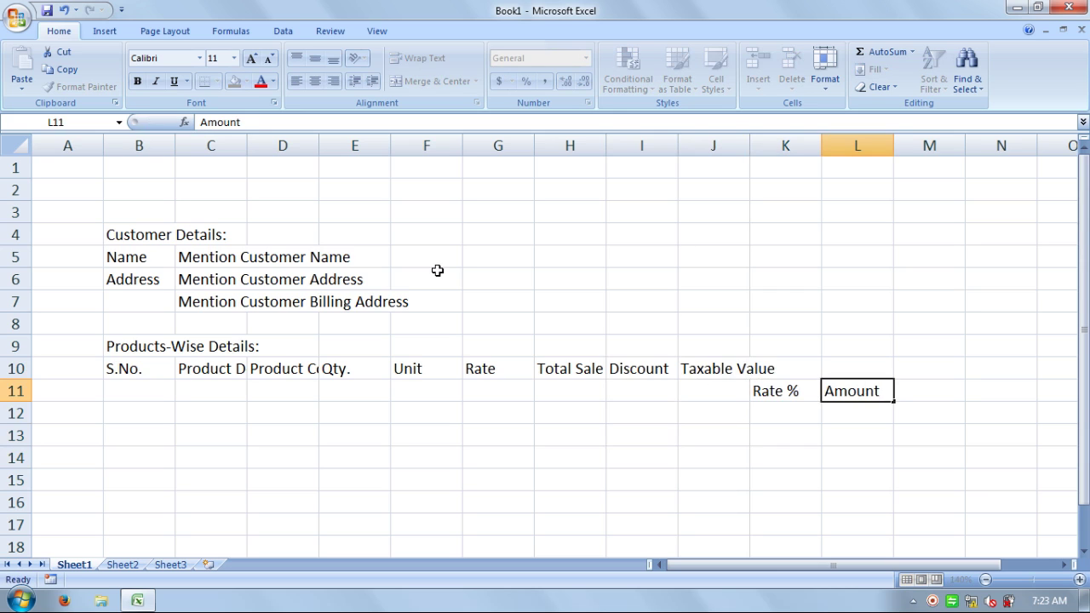
key("Tab")
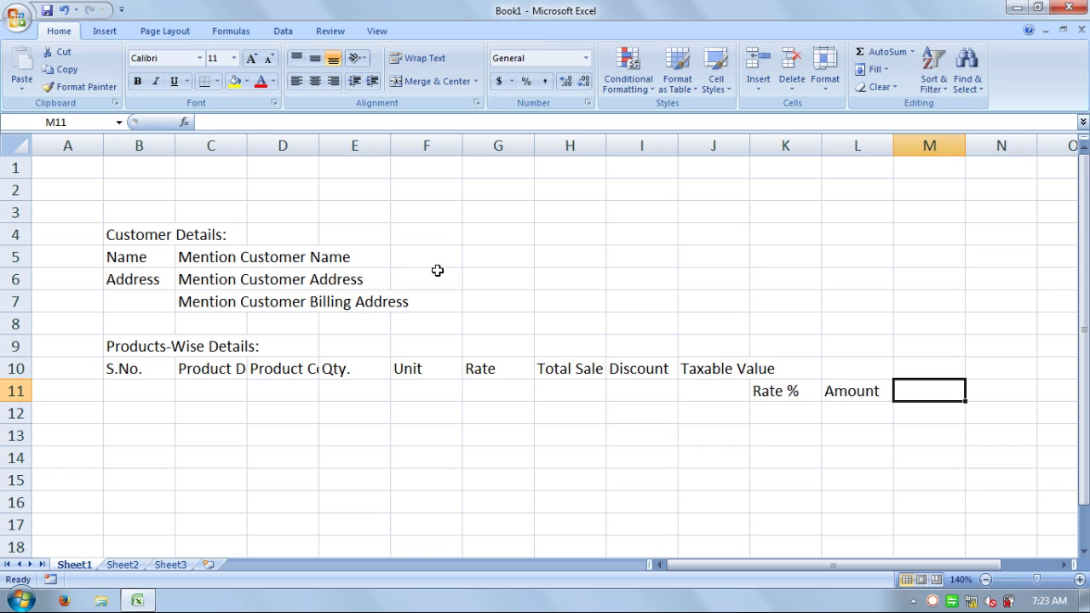
key("Left")
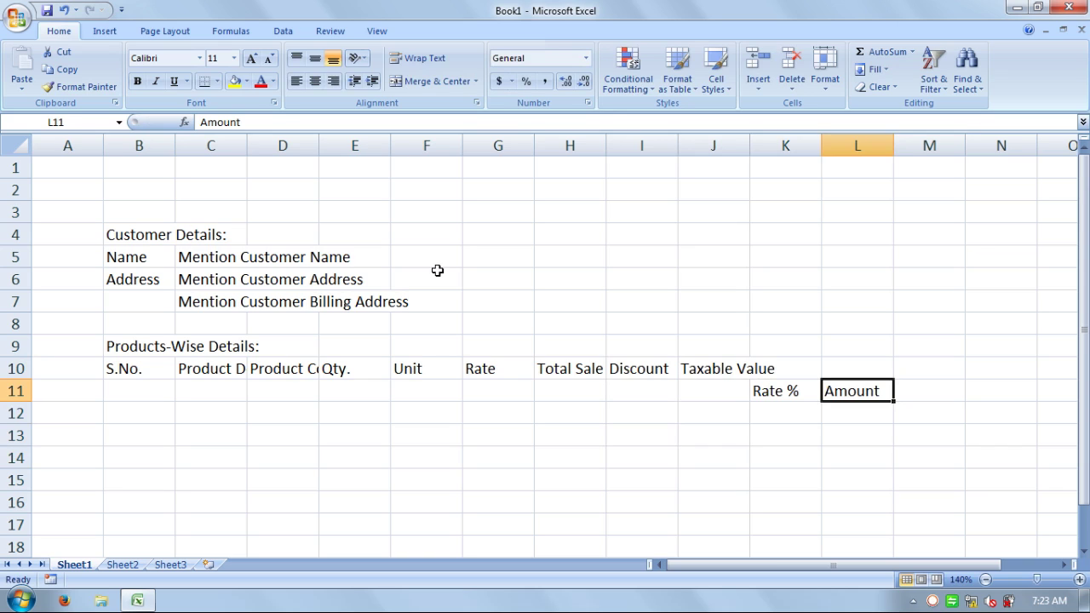
key("shift+Left")
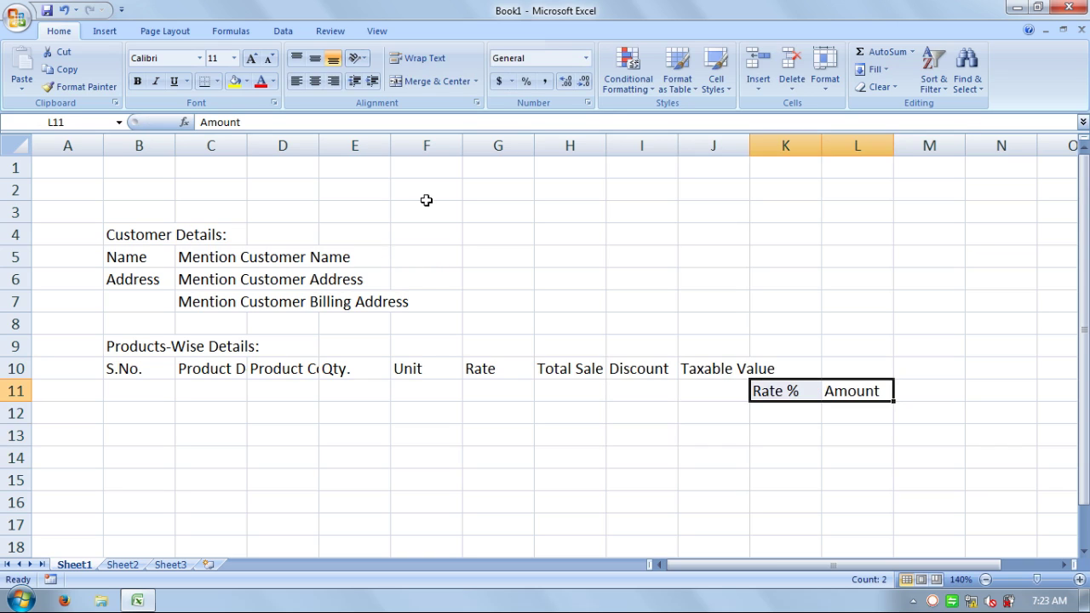
left_click(51, 70)
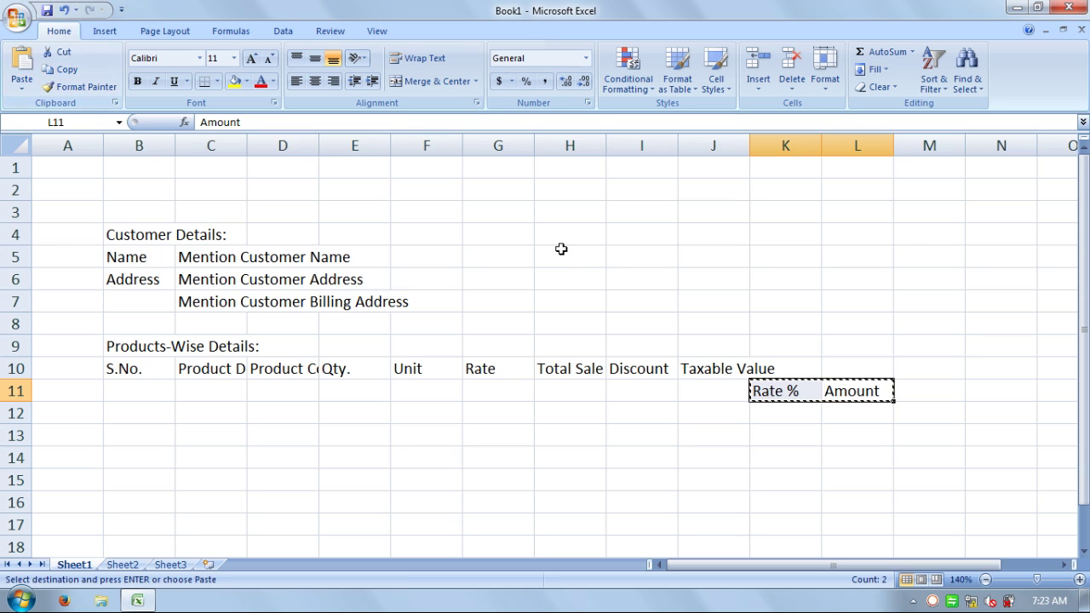
left_click(945, 395)
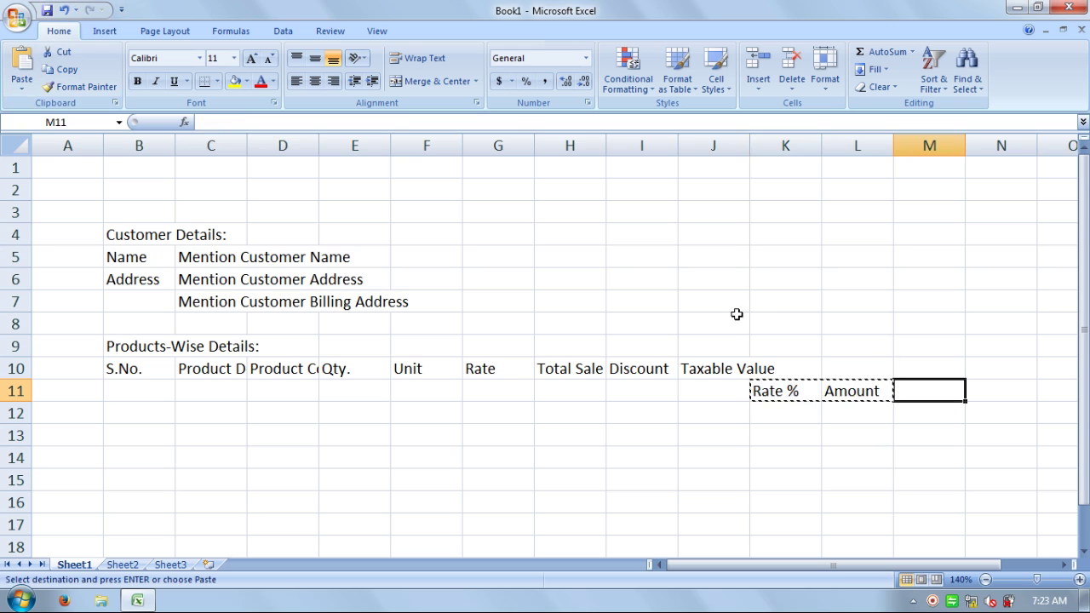
left_click(23, 62)
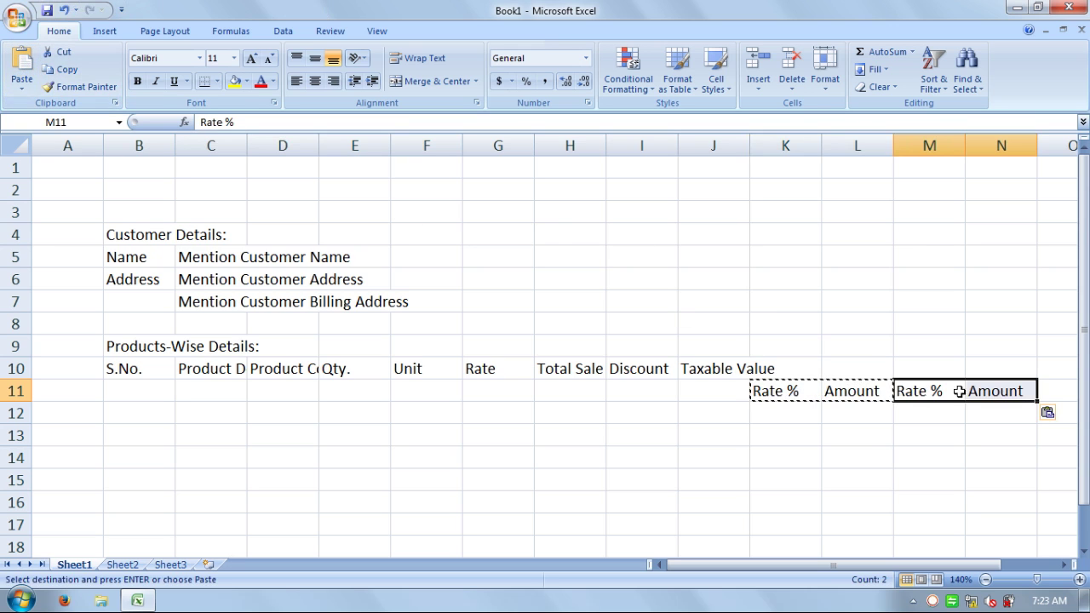
left_click(1060, 391)
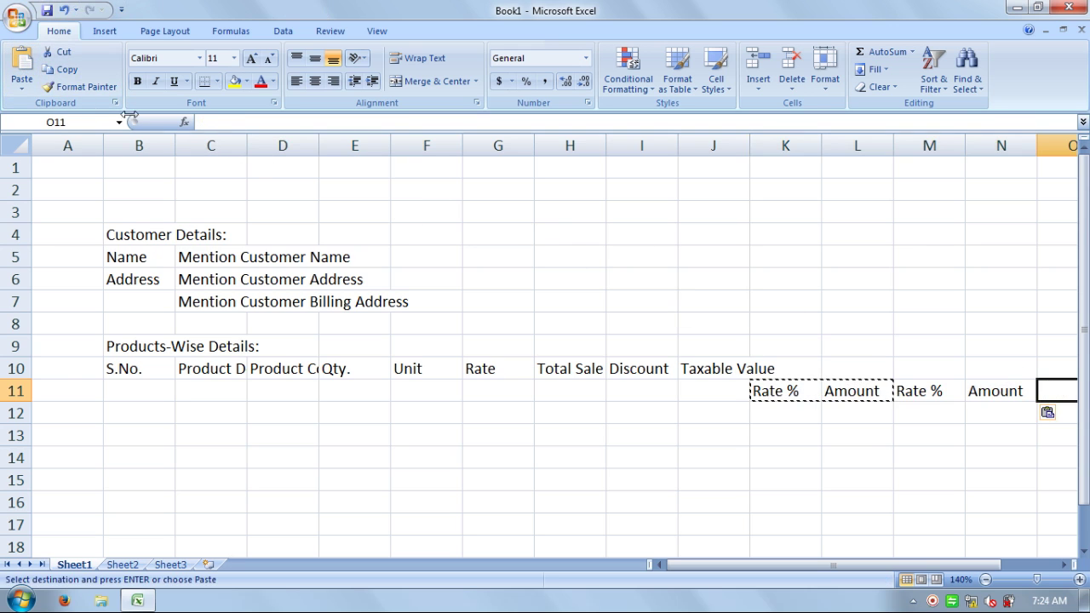
left_click(20, 62)
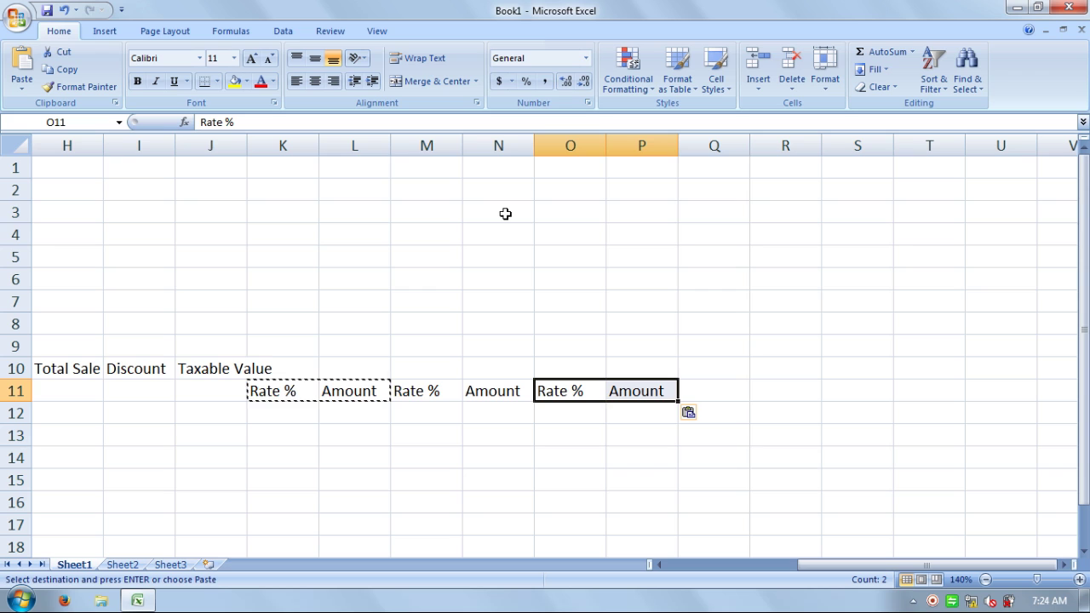
left_click(523, 473)
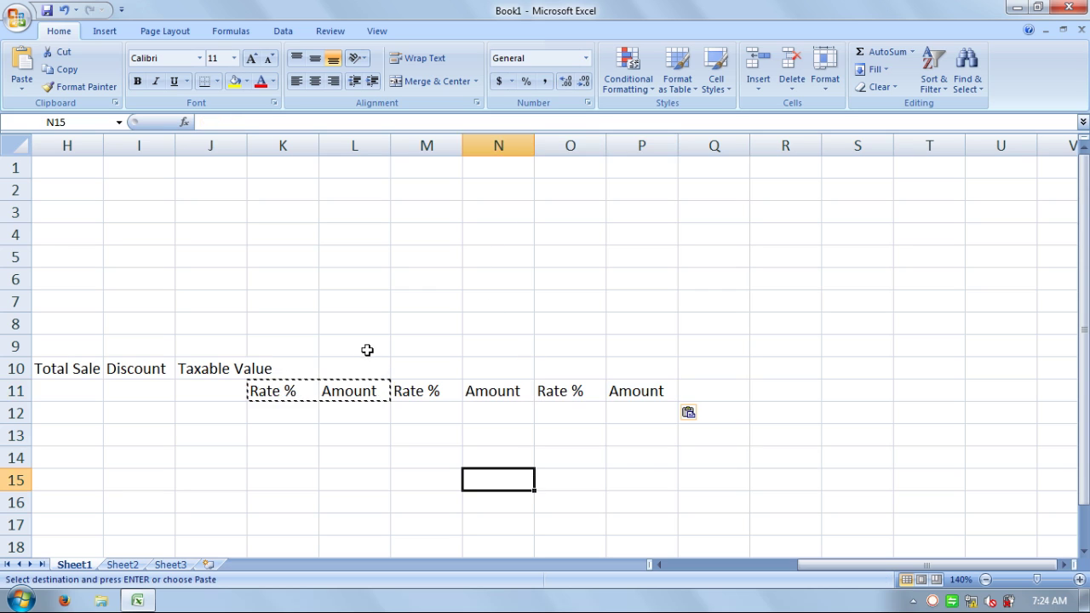
left_click_drag(301, 367, 355, 368)
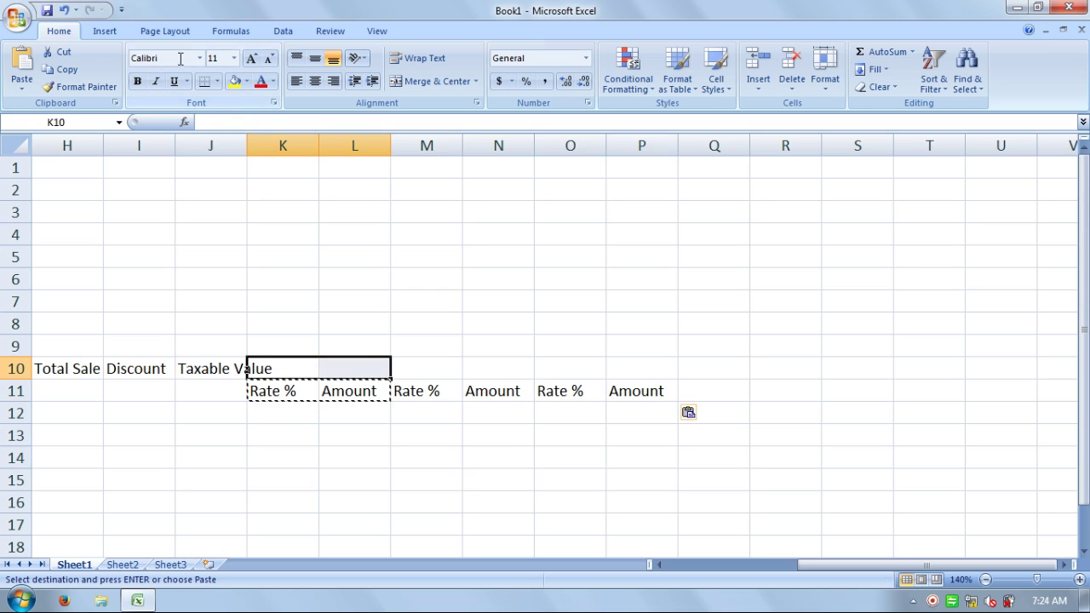
- Merge K10:L10 and enter the CGST, SGST and IGST headings in K10, M10 and O10
left_click(417, 82)
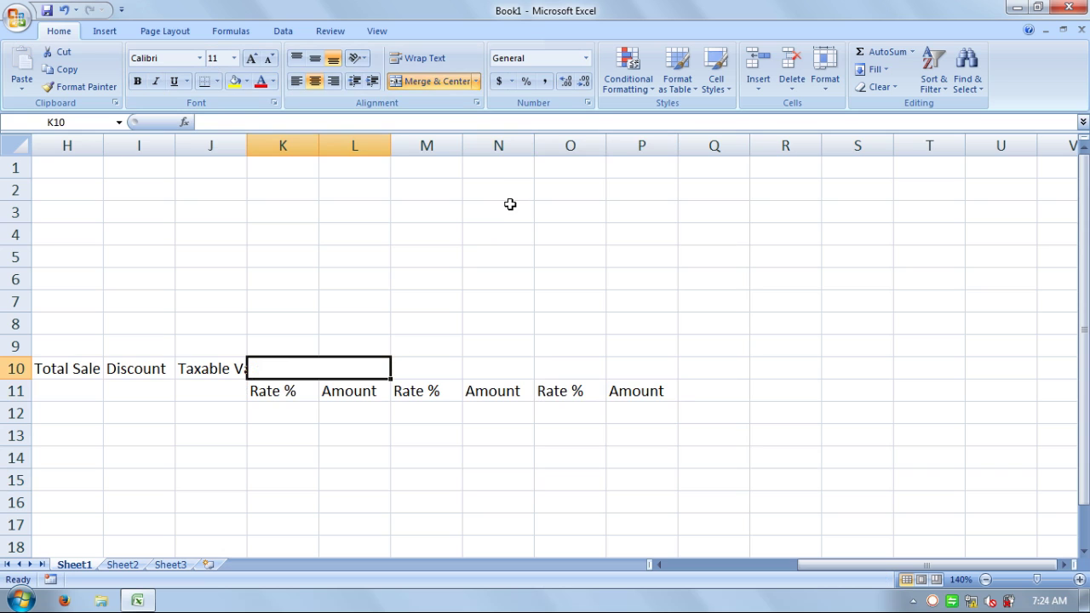
type("CGST")
key("Tab")
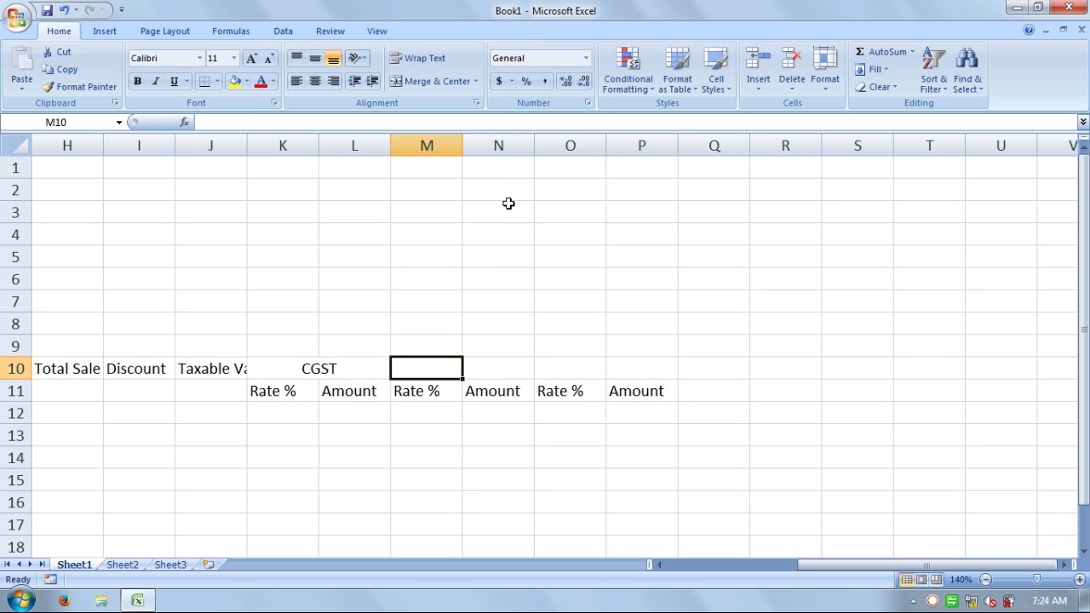
type("SGST")
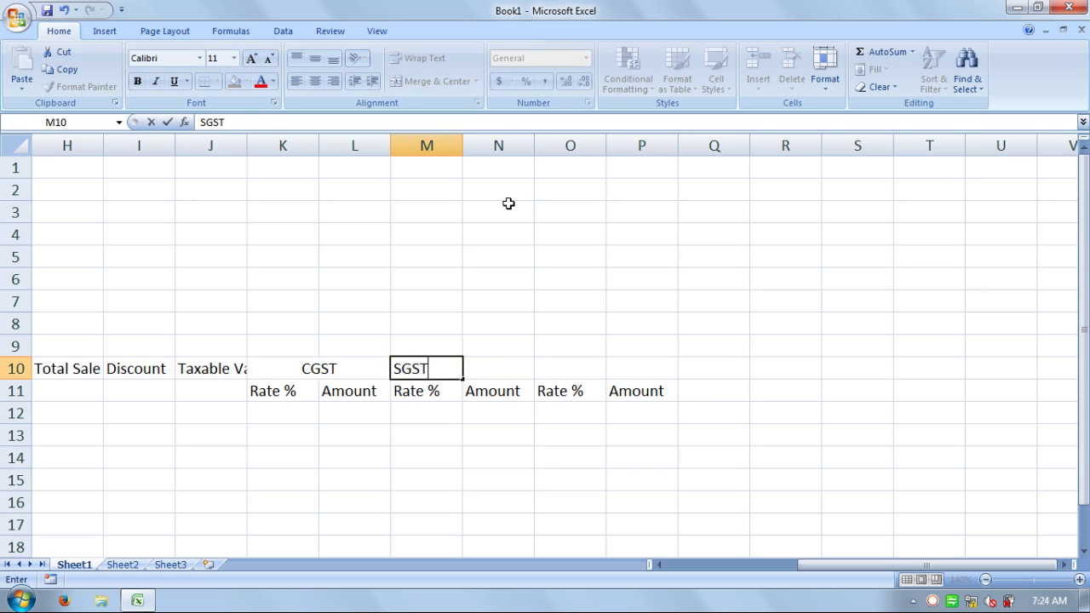
key("Tab")
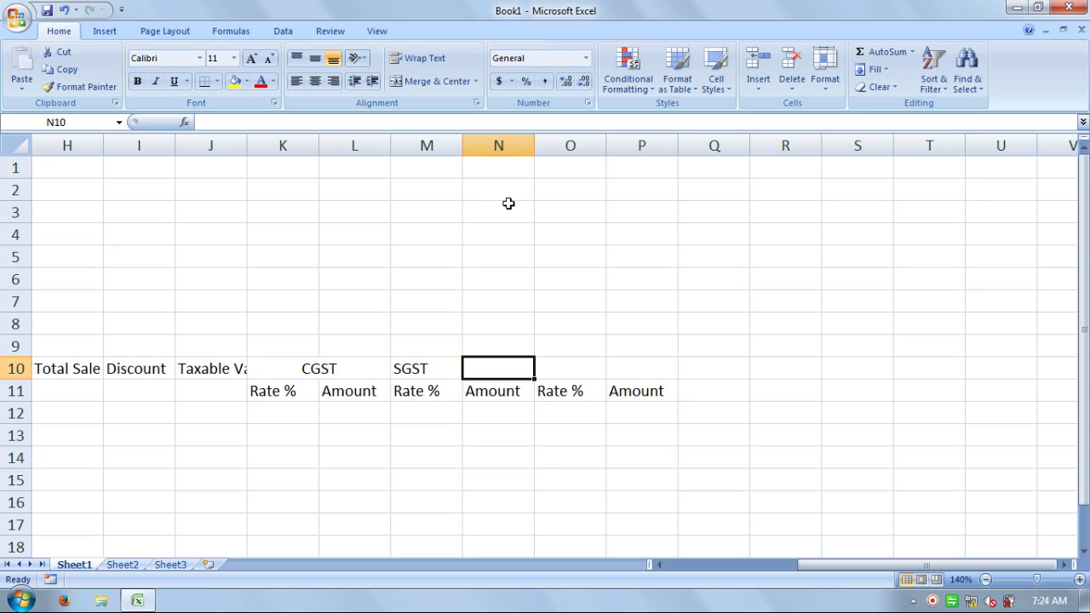
key("Left")
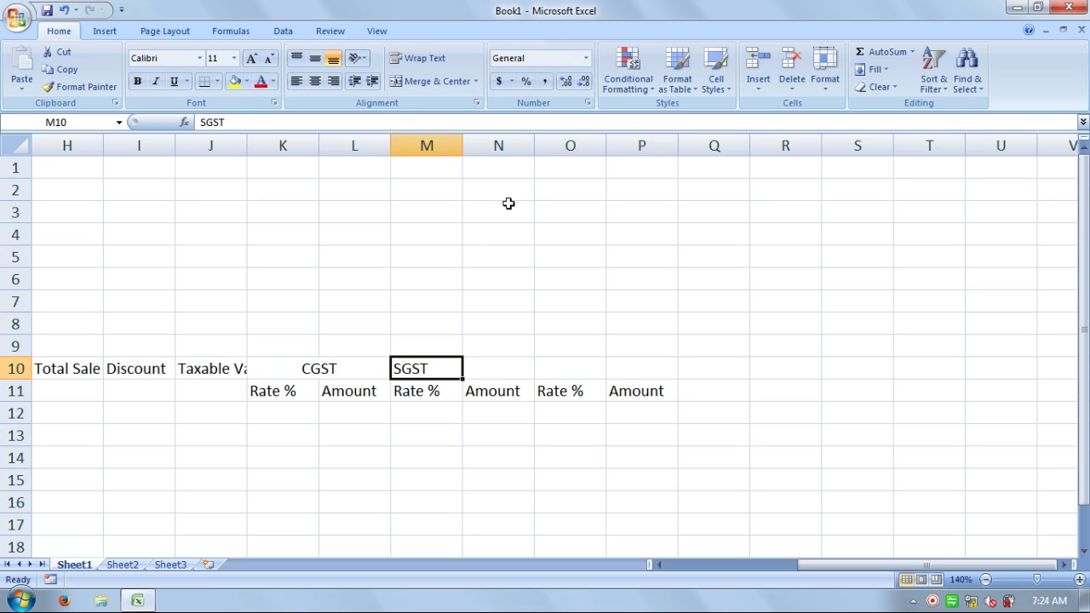
key("Left")
key("Left")
key("Right")
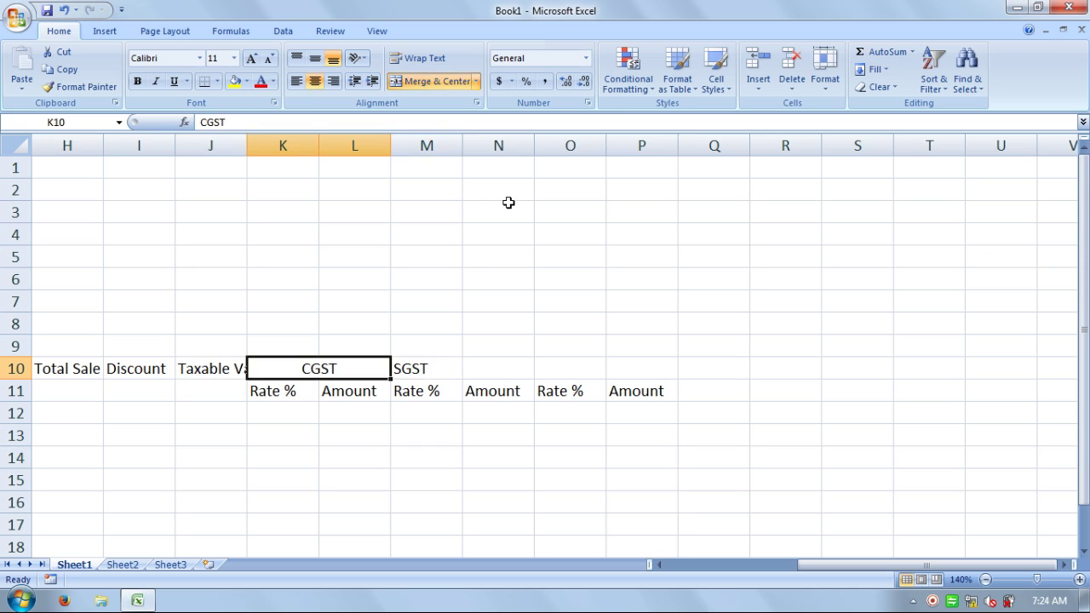
key("Right")
key("Right")
key("Right")
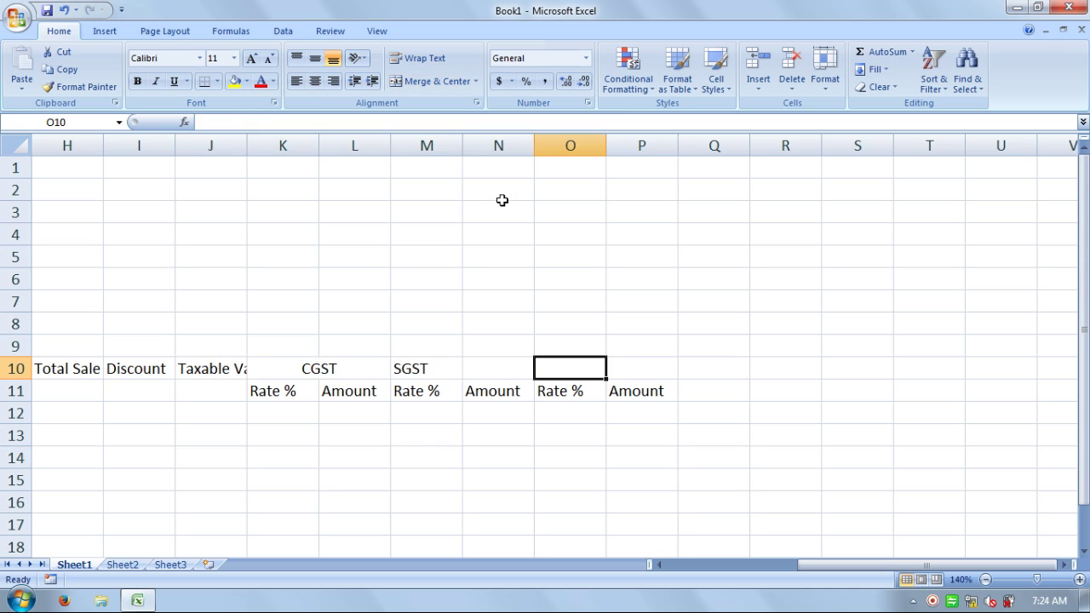
type("IGST")
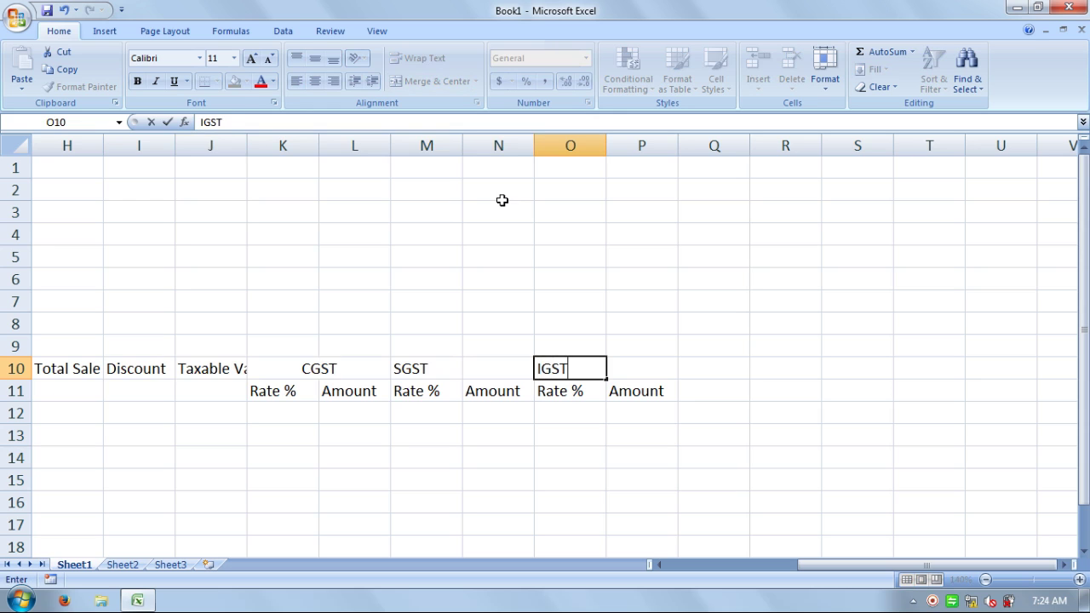
key("Return")
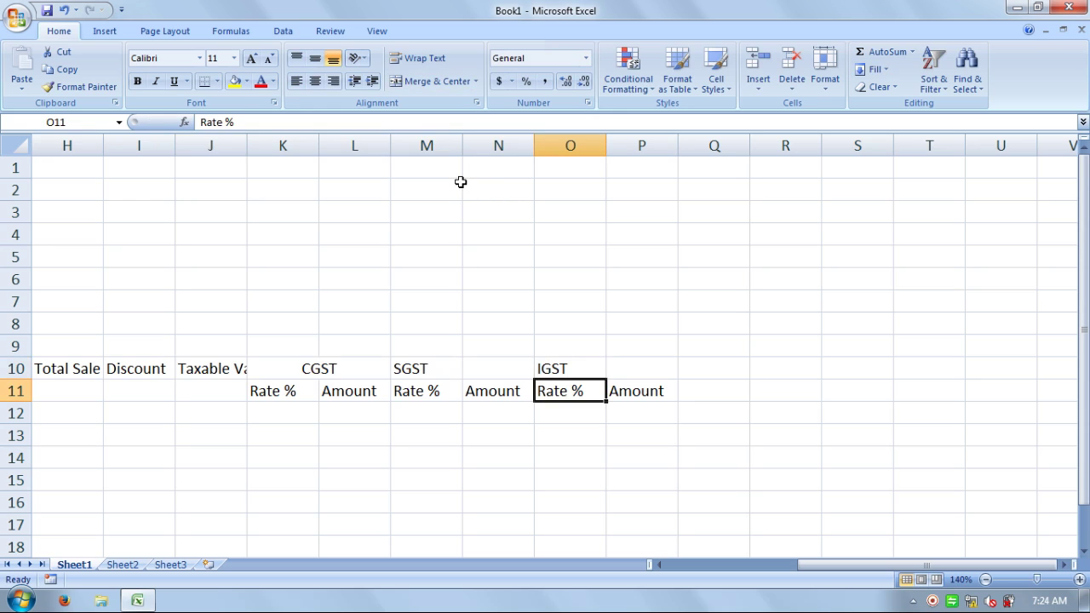
- Merge and centre M10:N10 for SGST and O10:P10 for IGST
left_click(492, 362)
double_click(457, 362)
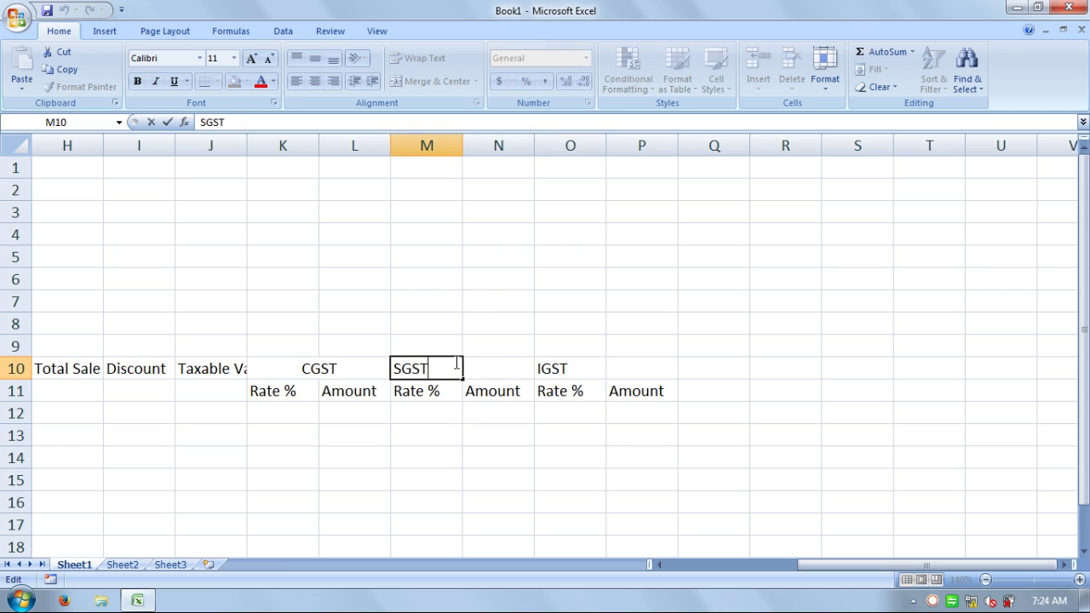
left_click(498, 363)
left_click(459, 368)
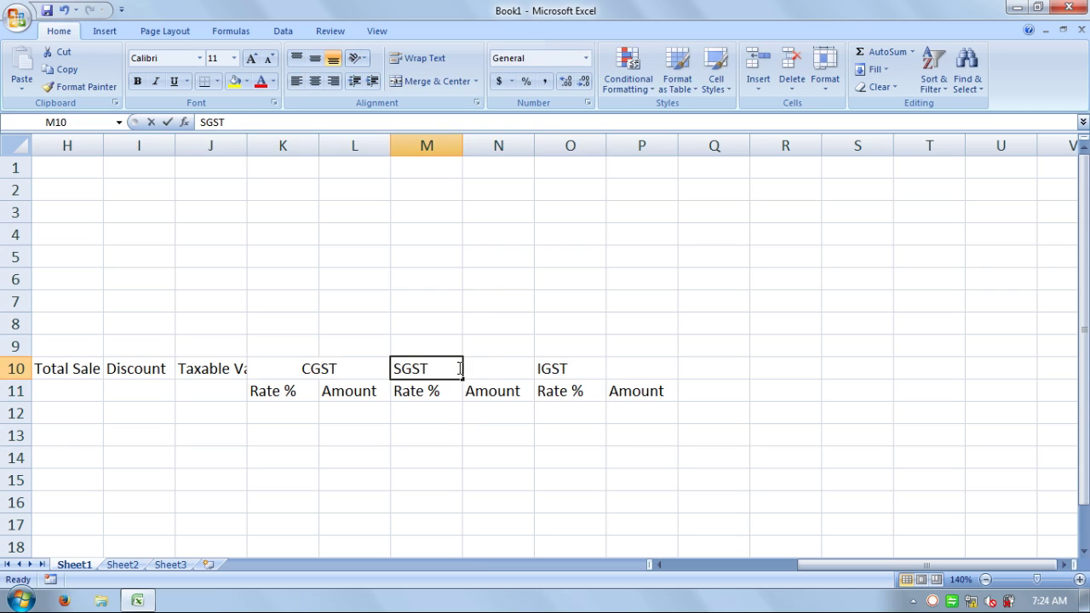
left_click(508, 369)
key("shift+Left")
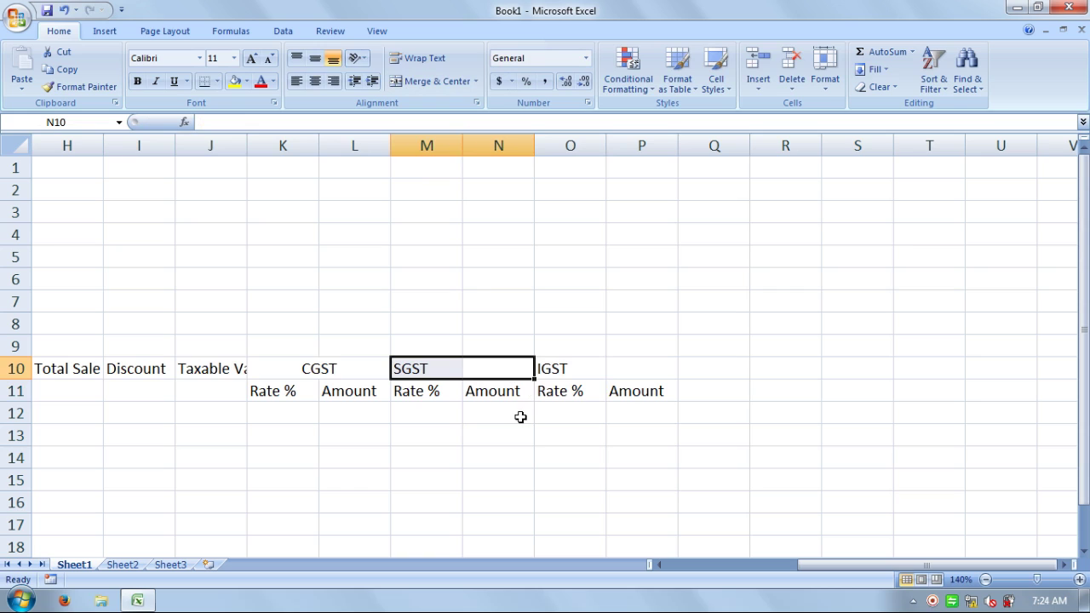
left_click(437, 82)
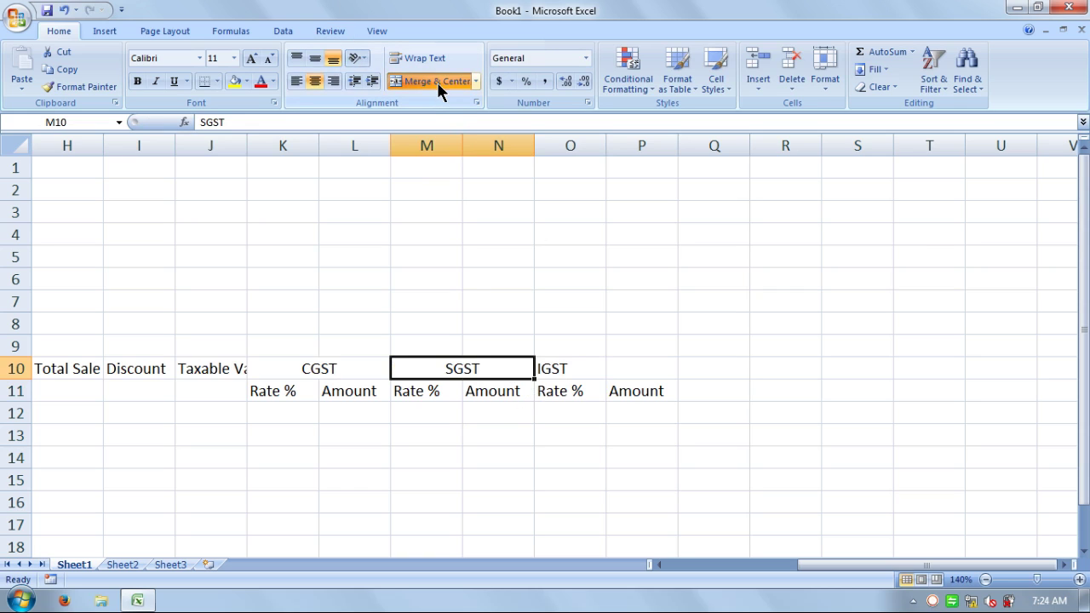
left_click_drag(642, 368, 551, 368)
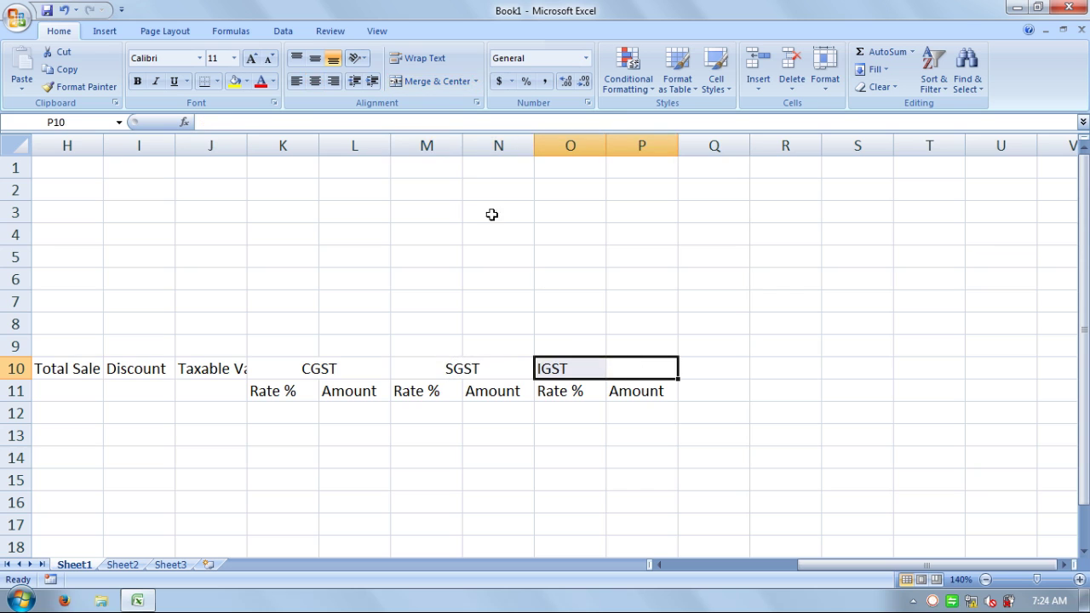
left_click(434, 82)
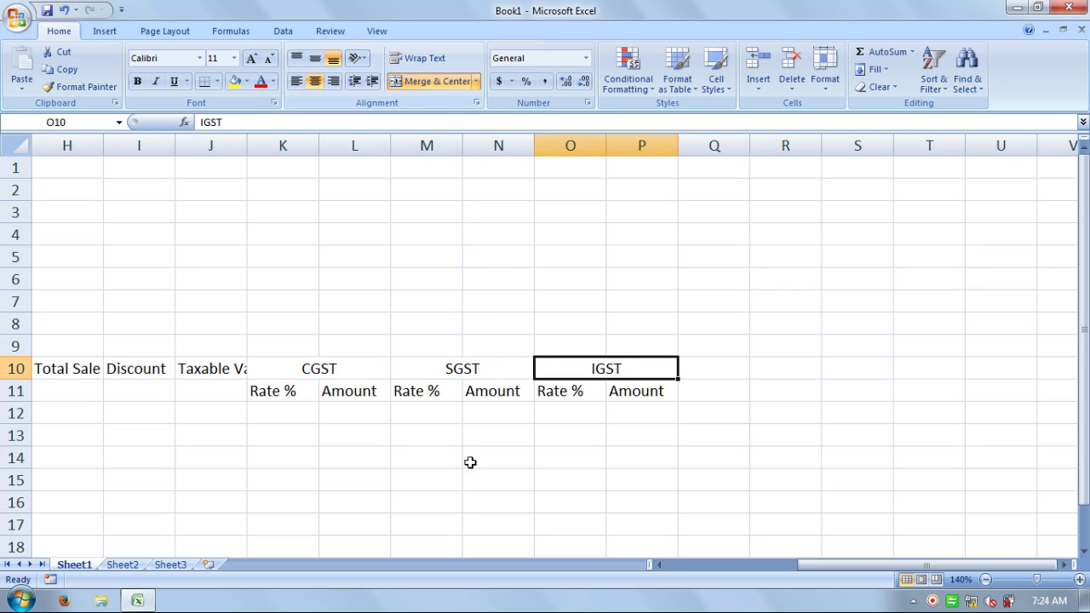
left_click(498, 478)
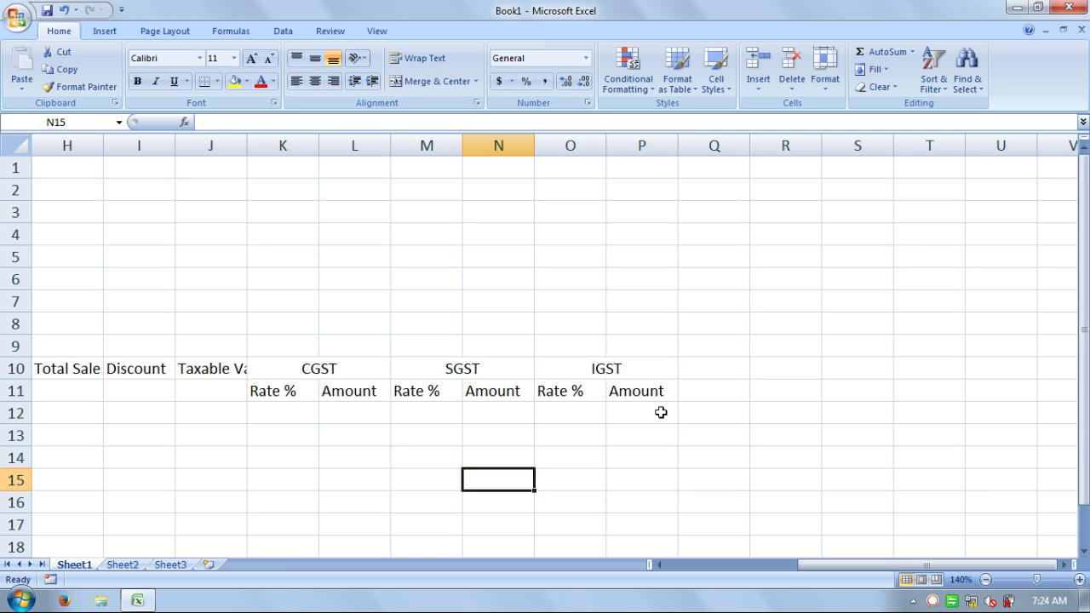
- Merge and centre rows 10–11 for the S.No., Product Details, Product Code and Qty. headings
left_click_drag(835, 567, 713, 577)
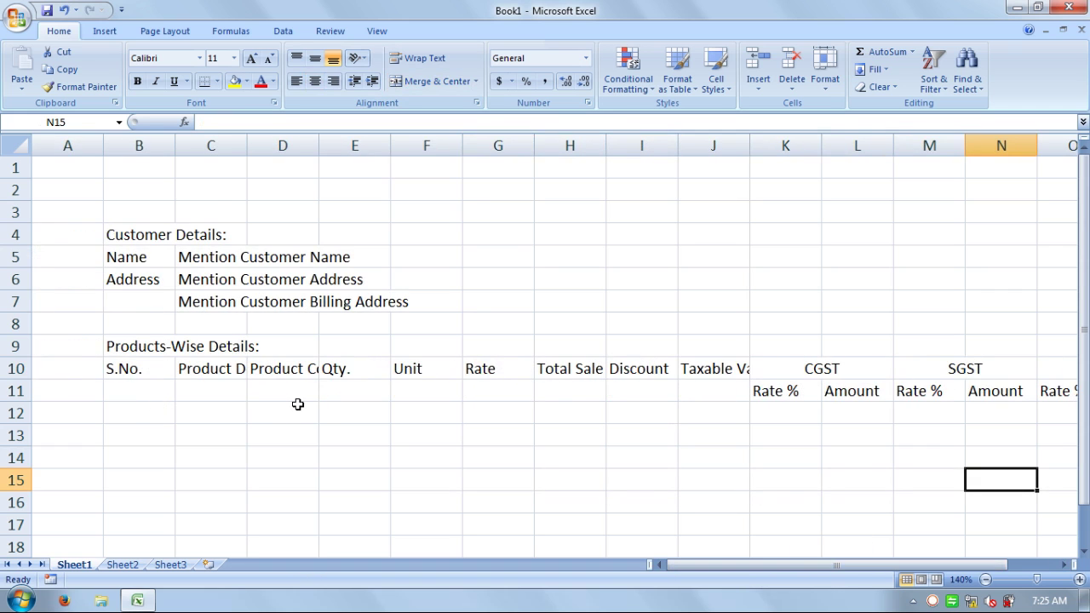
left_click_drag(116, 387, 116, 368)
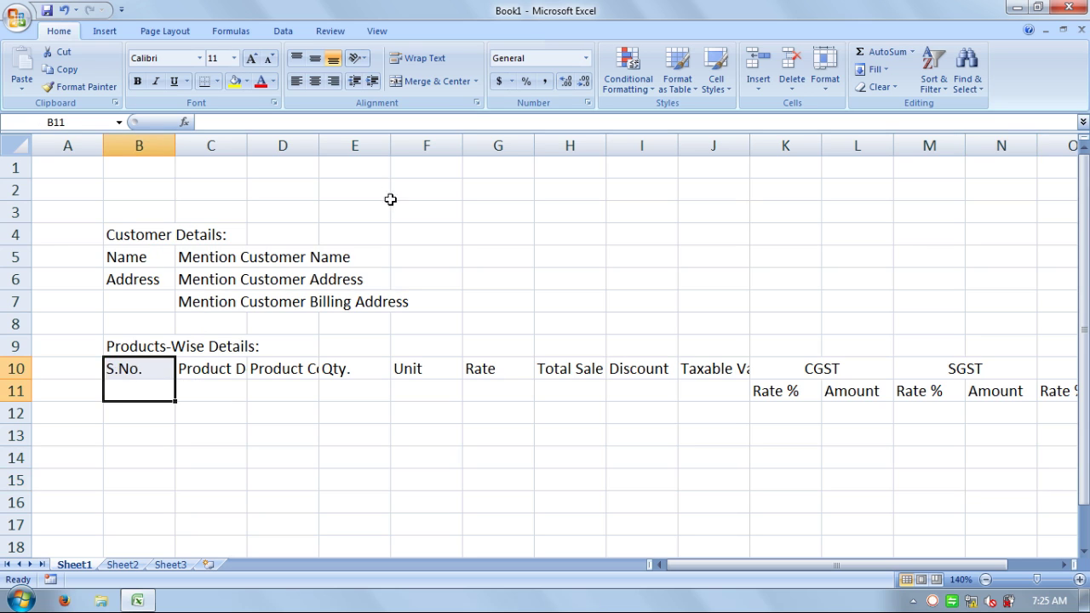
left_click(438, 80)
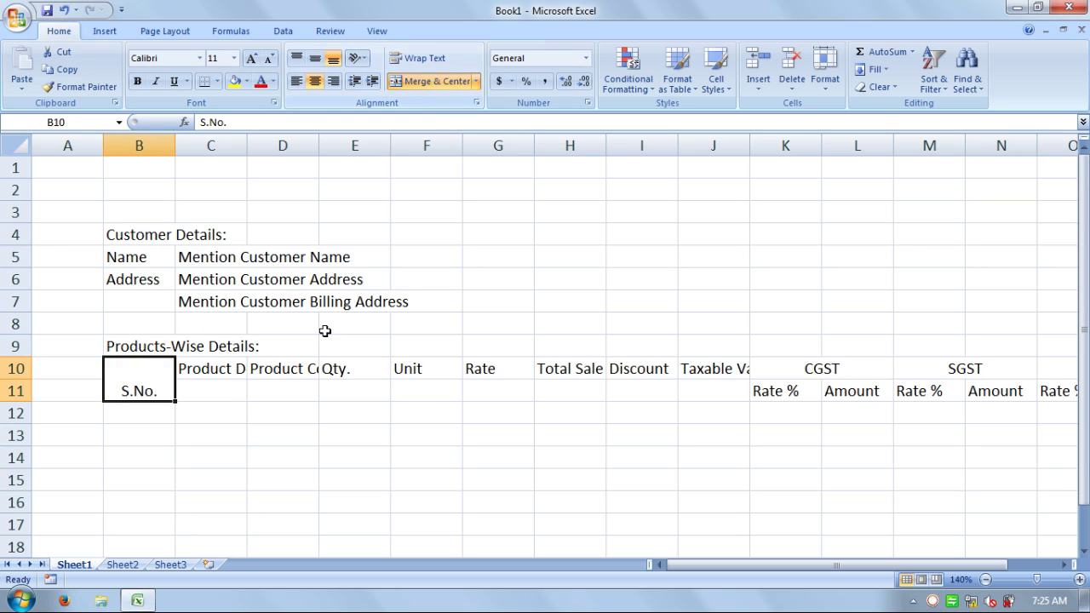
left_click(229, 386)
left_click_drag(229, 386, 225, 368)
left_click(435, 80)
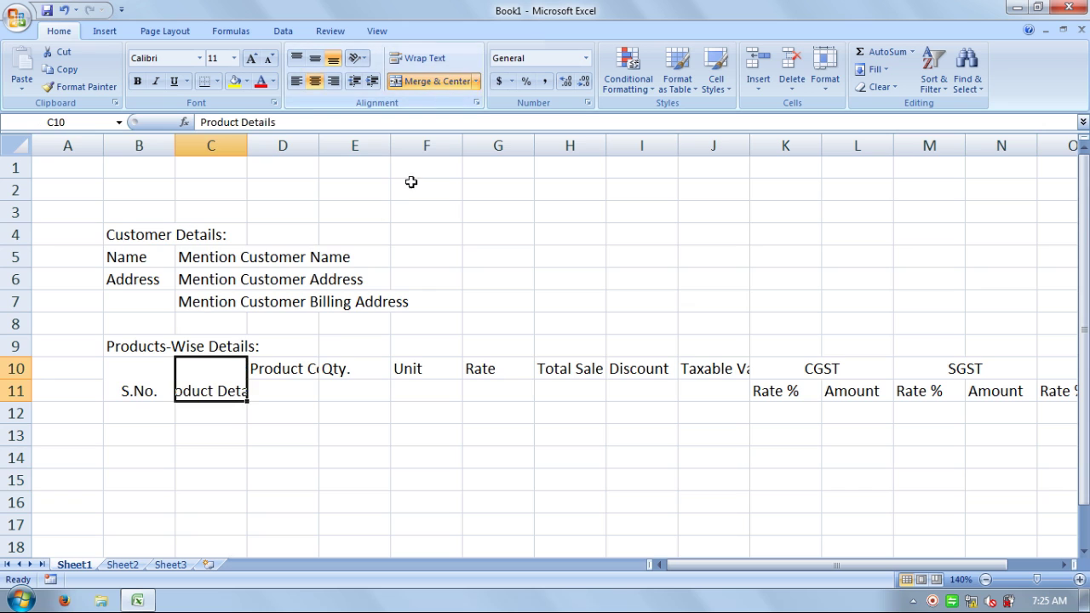
left_click_drag(298, 393, 298, 361)
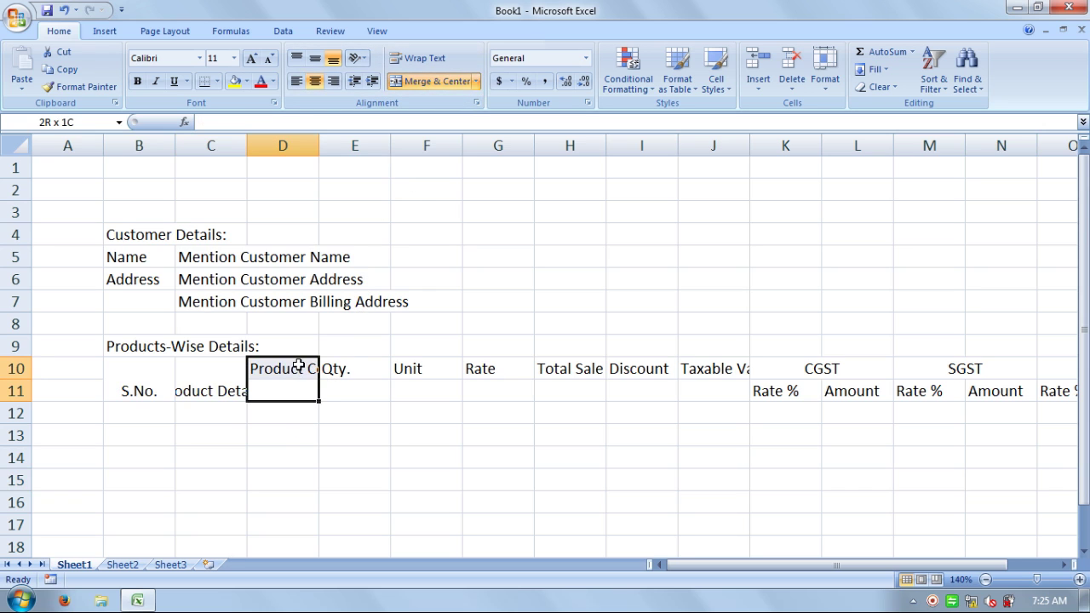
left_click(438, 81)
left_click_drag(355, 391, 367, 352)
left_click(434, 81)
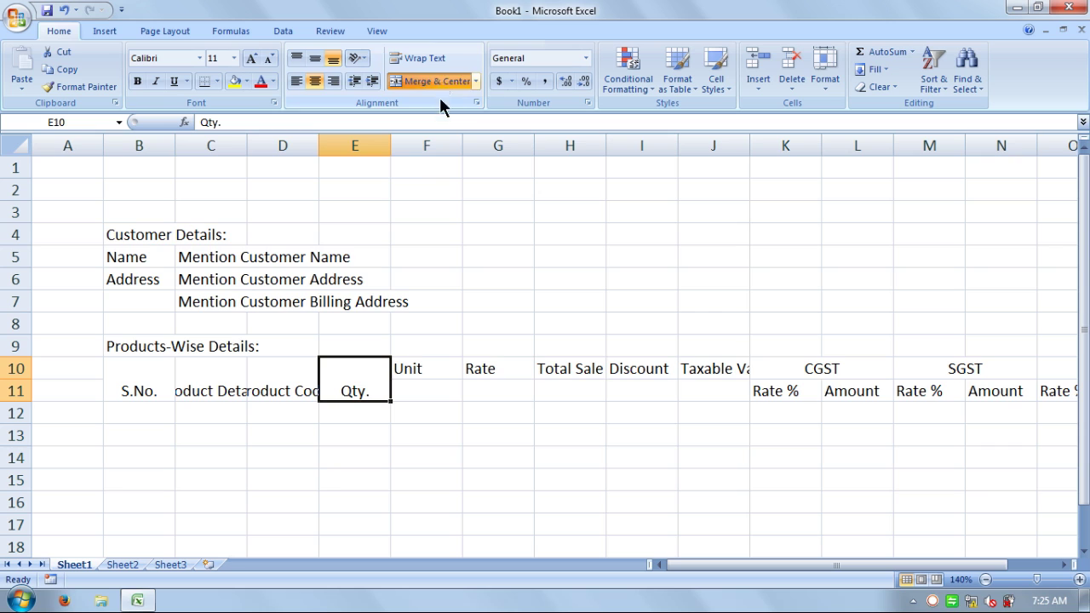
- Merge and centre rows 10–11 for Unit, Rate, Total Sale, Discount and Taxable Value
left_click_drag(439, 389, 435, 360)
left_click(434, 80)
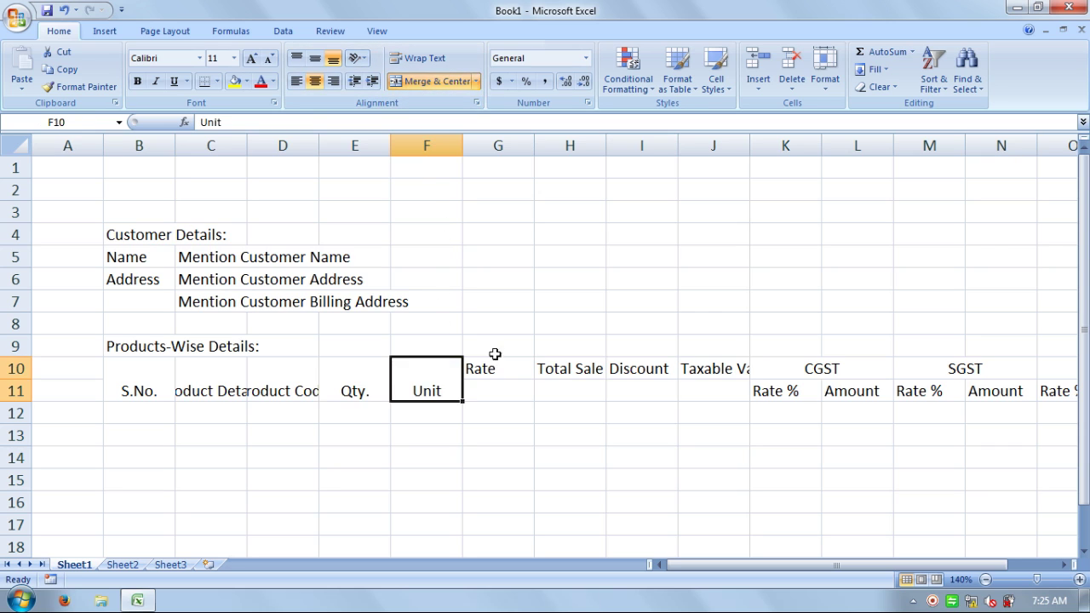
left_click_drag(507, 391, 508, 371)
left_click(434, 80)
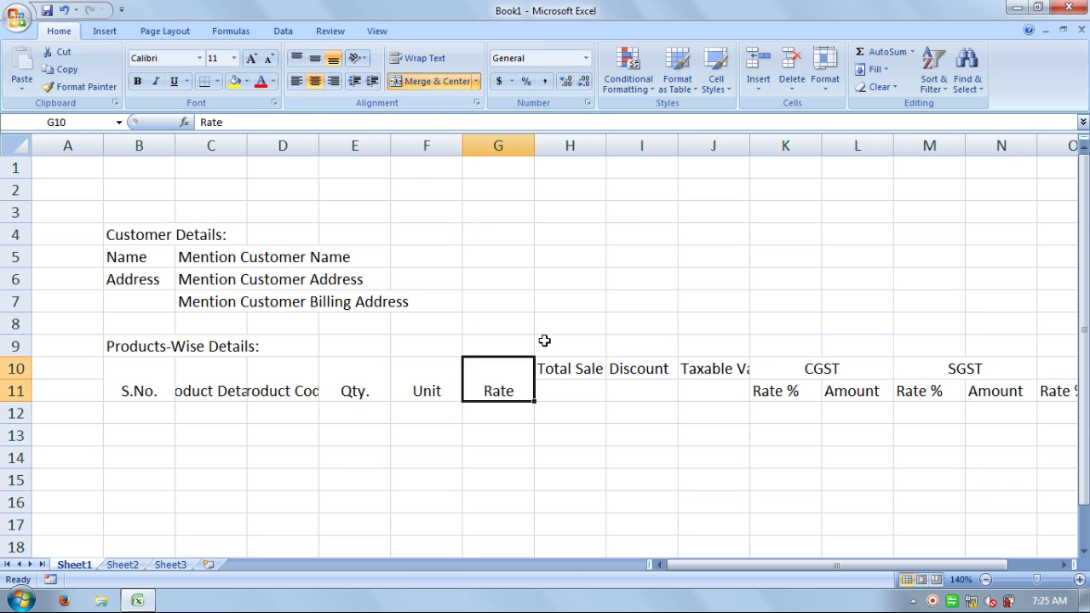
left_click_drag(571, 389, 571, 369)
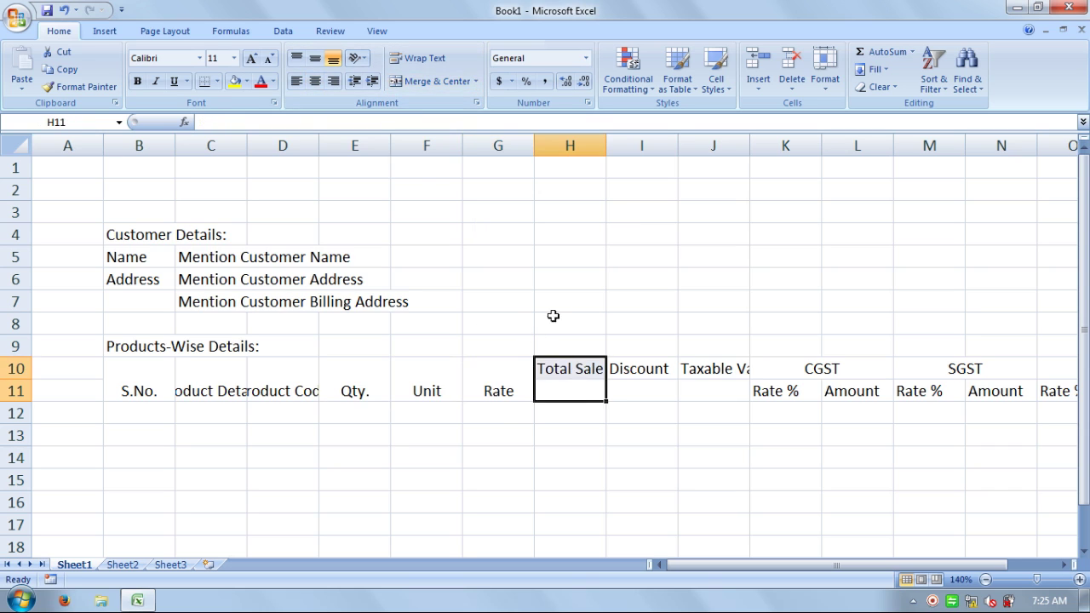
left_click(434, 81)
left_click_drag(633, 394, 630, 366)
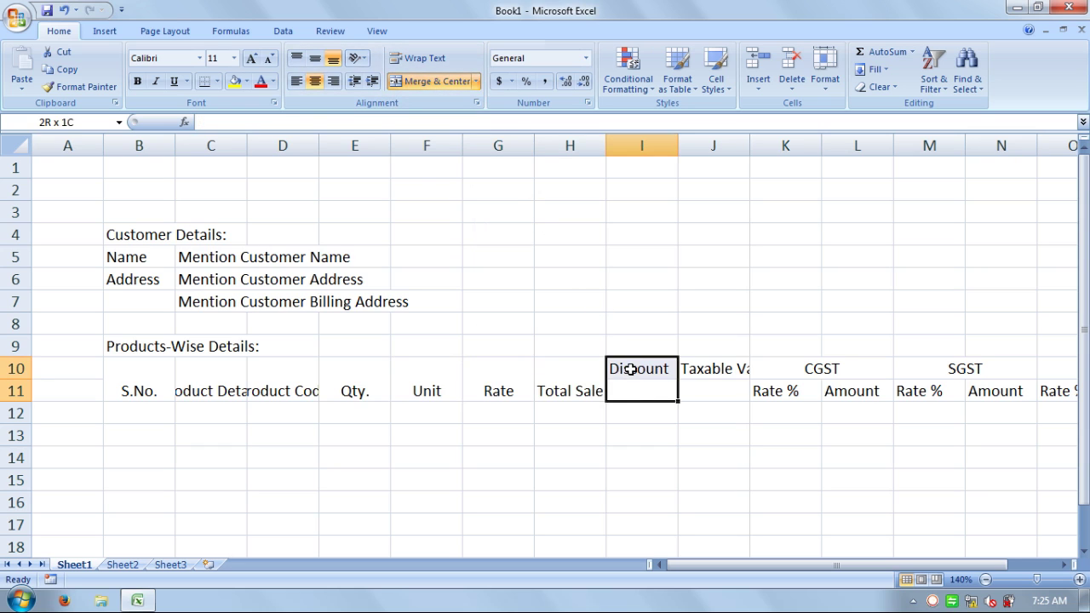
left_click(439, 84)
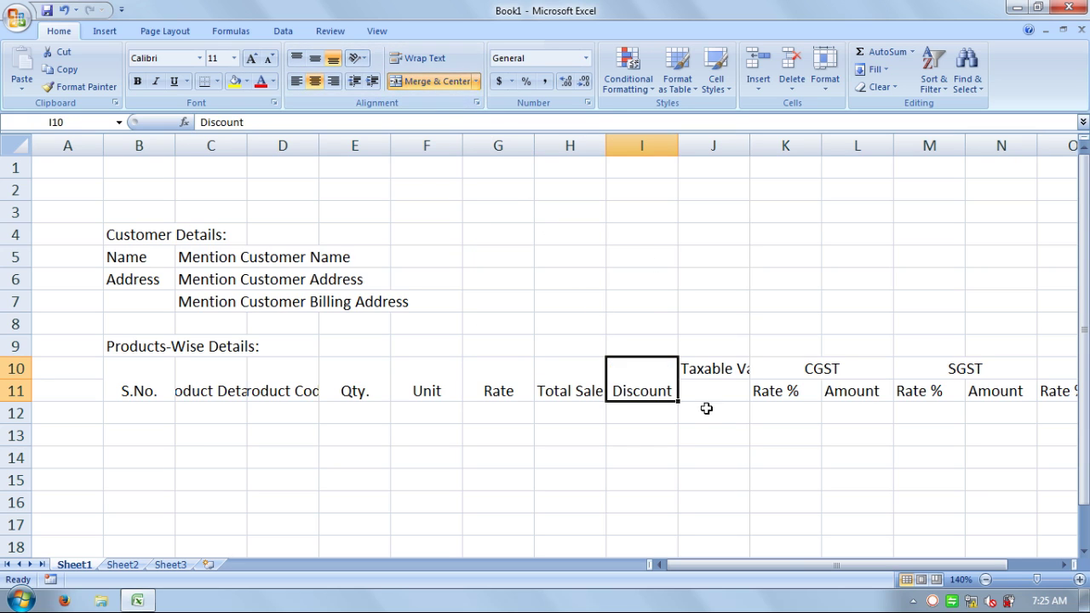
left_click_drag(721, 394, 714, 367)
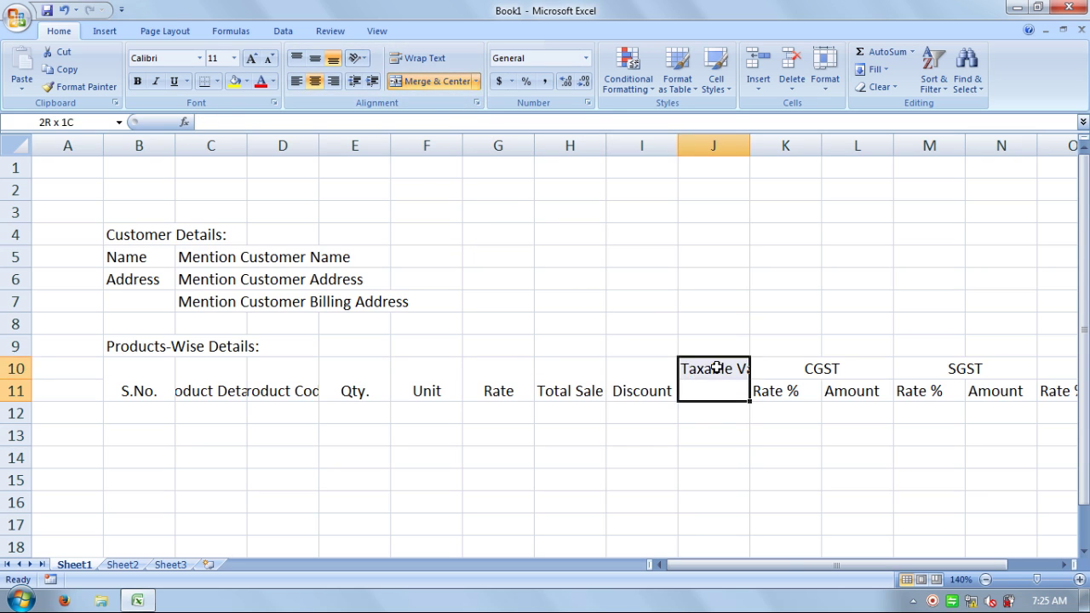
left_click(447, 82)
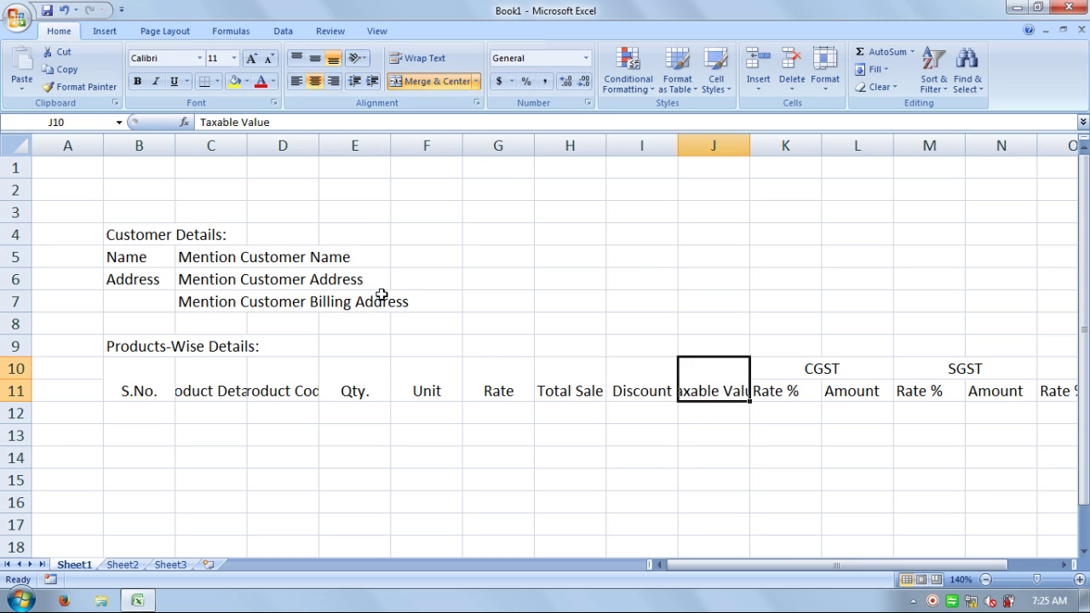
left_click(129, 373)
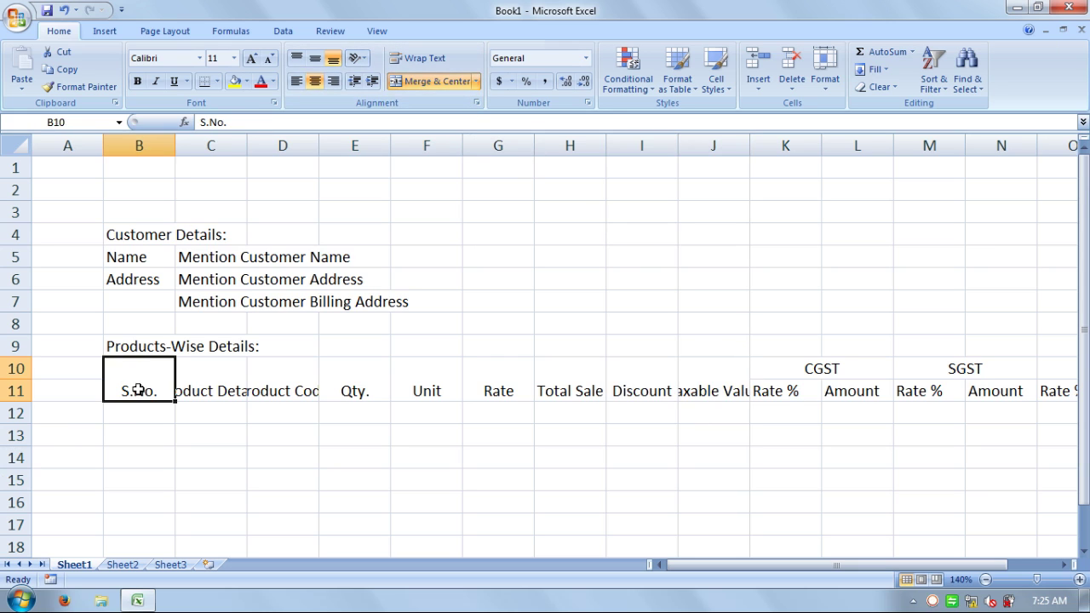
- Narrow column B to fit S.No. and wrap the Product Details and Product Code headers
double_click(175, 143)
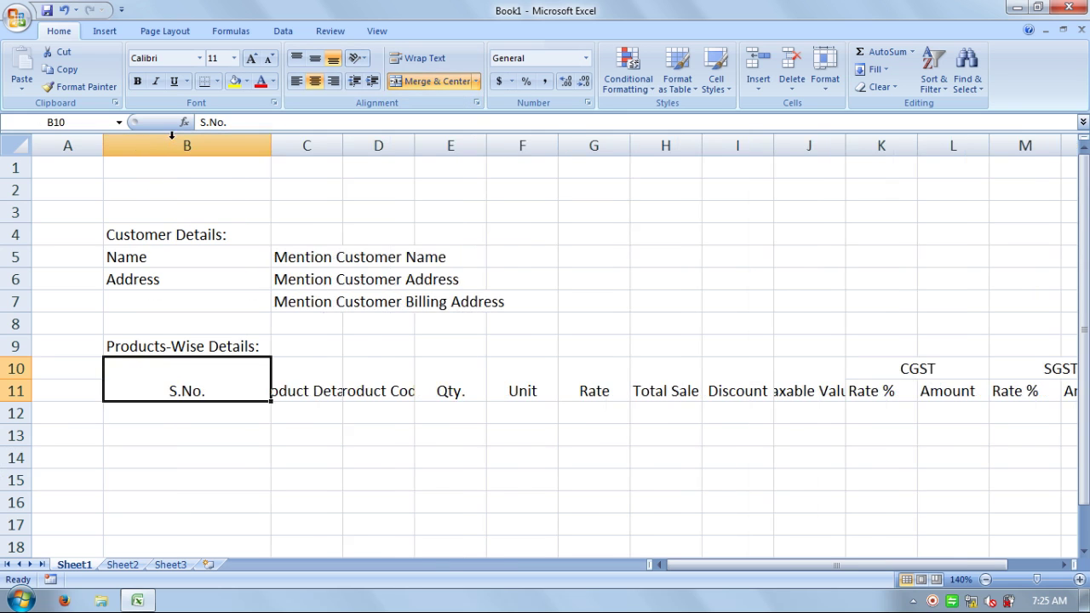
left_click_drag(272, 145, 152, 138)
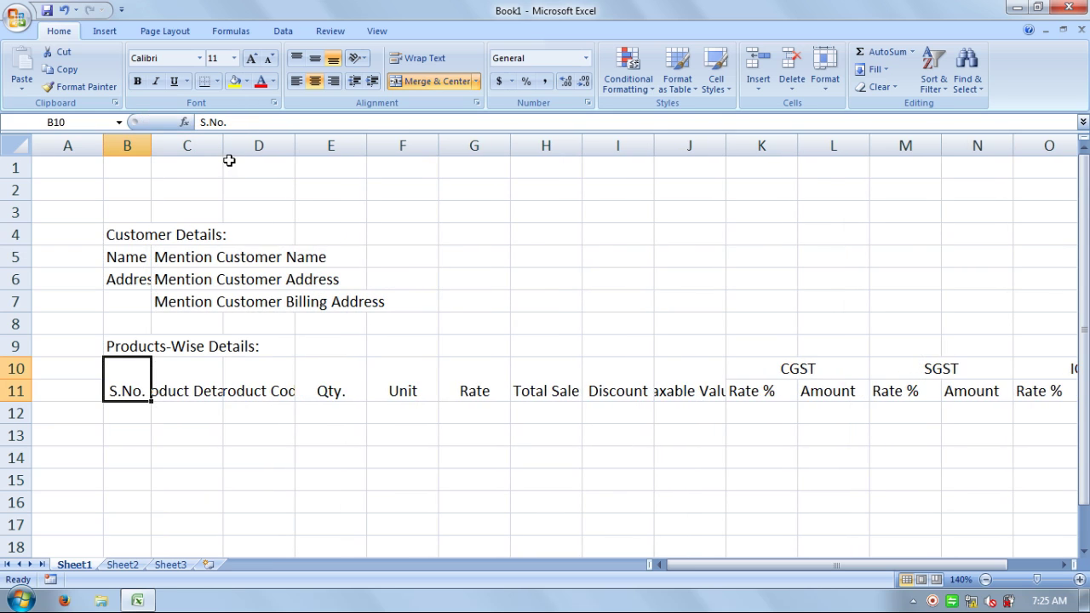
left_click(206, 383)
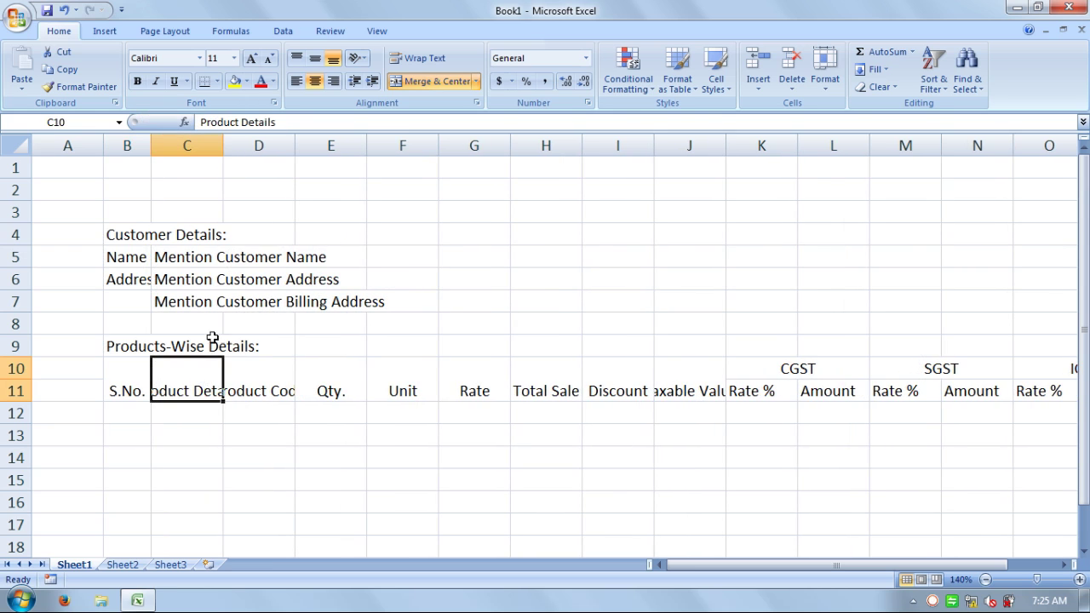
left_click(420, 59)
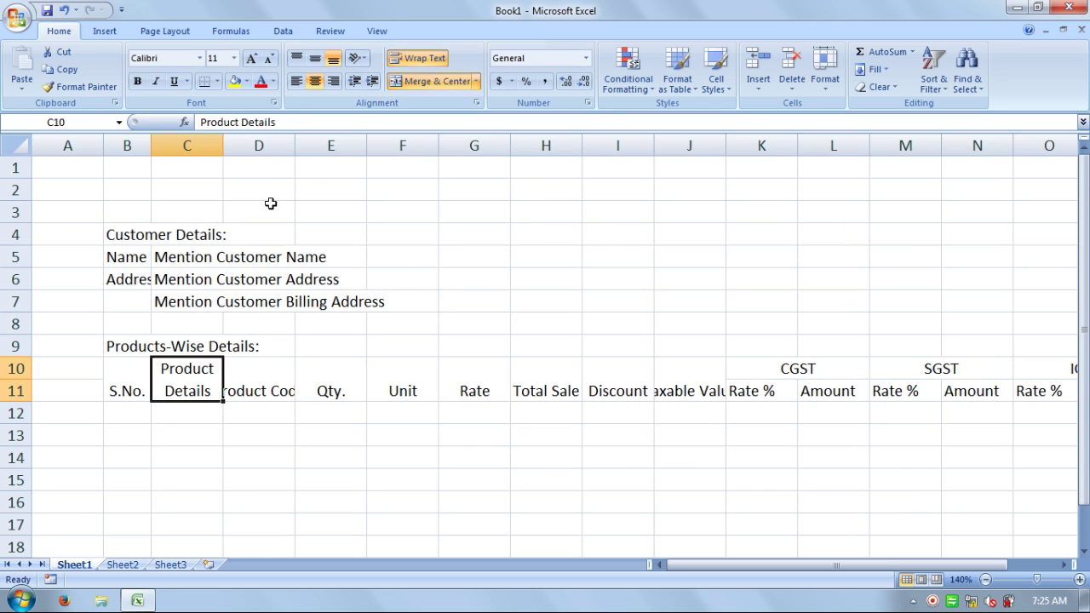
left_click(269, 380)
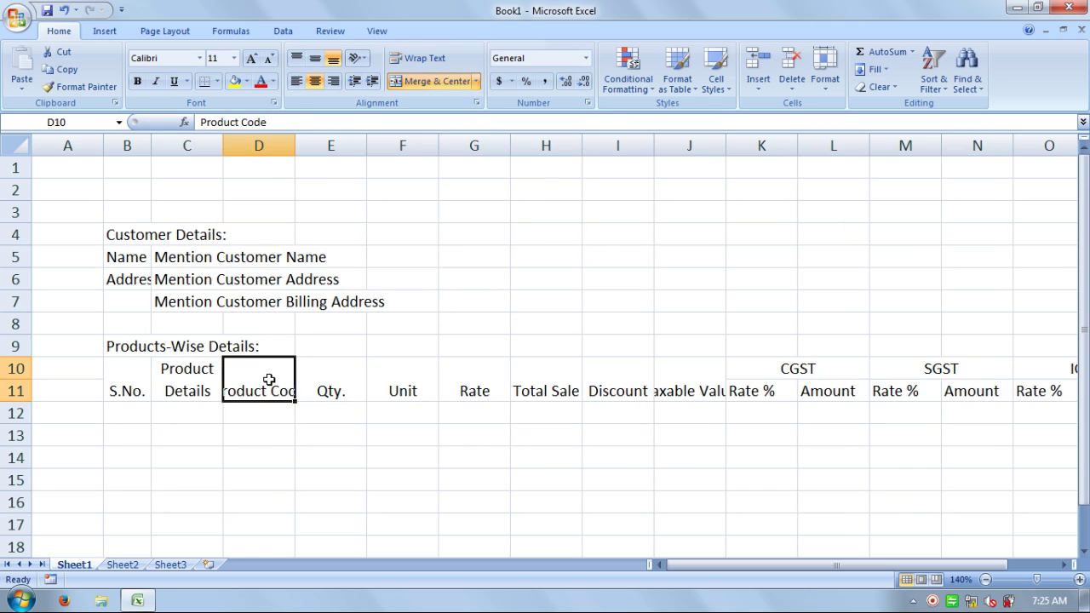
left_click(415, 57)
- Wrap the Total Sale and Taxable Value headers and narrow columns H and J
left_click(350, 371)
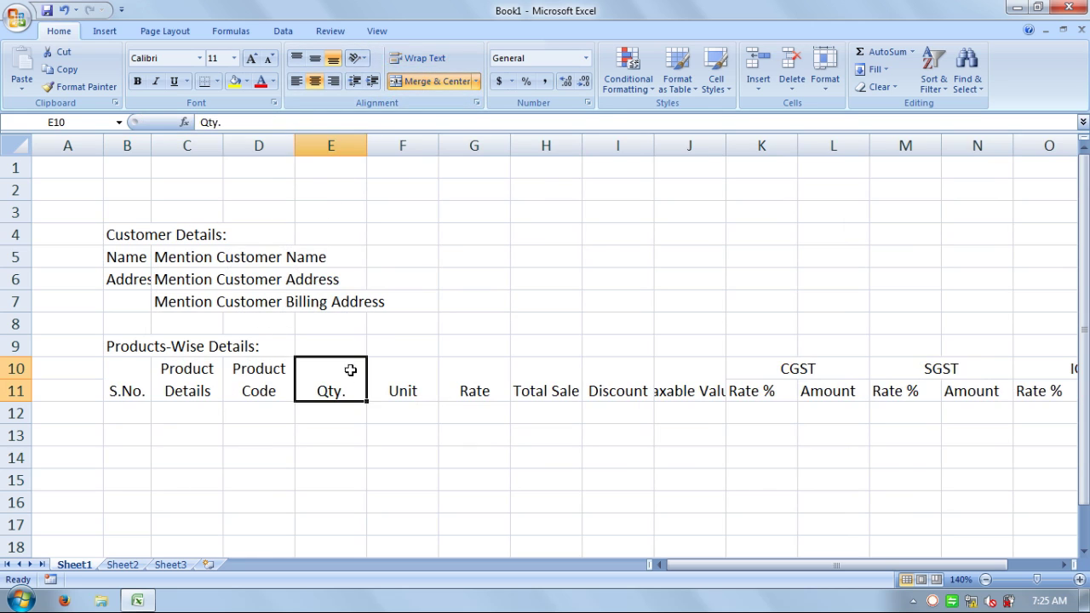
left_click(423, 384)
left_click(522, 389)
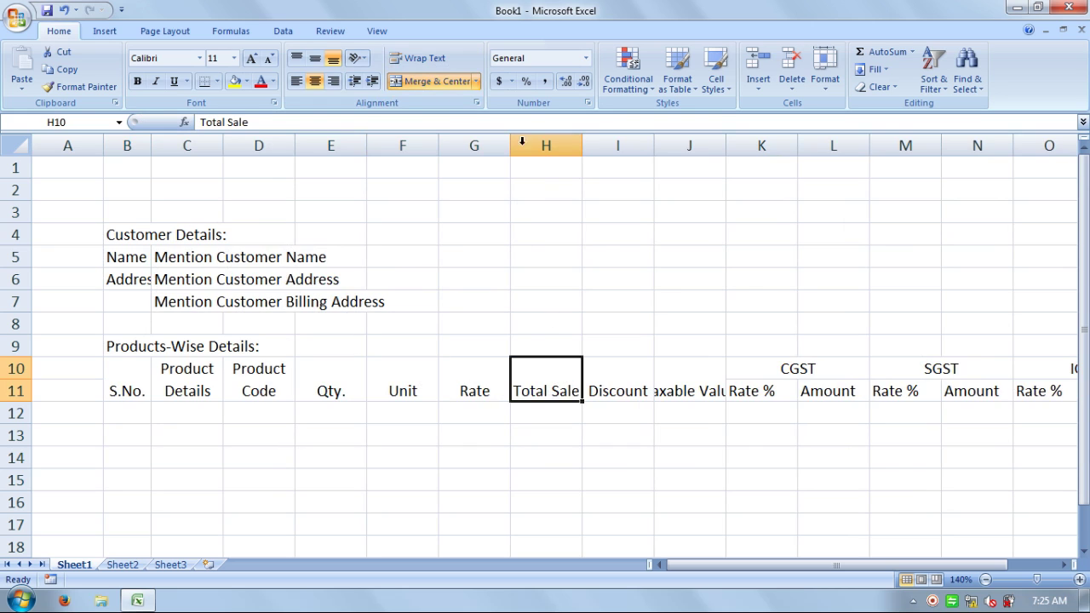
left_click(438, 60)
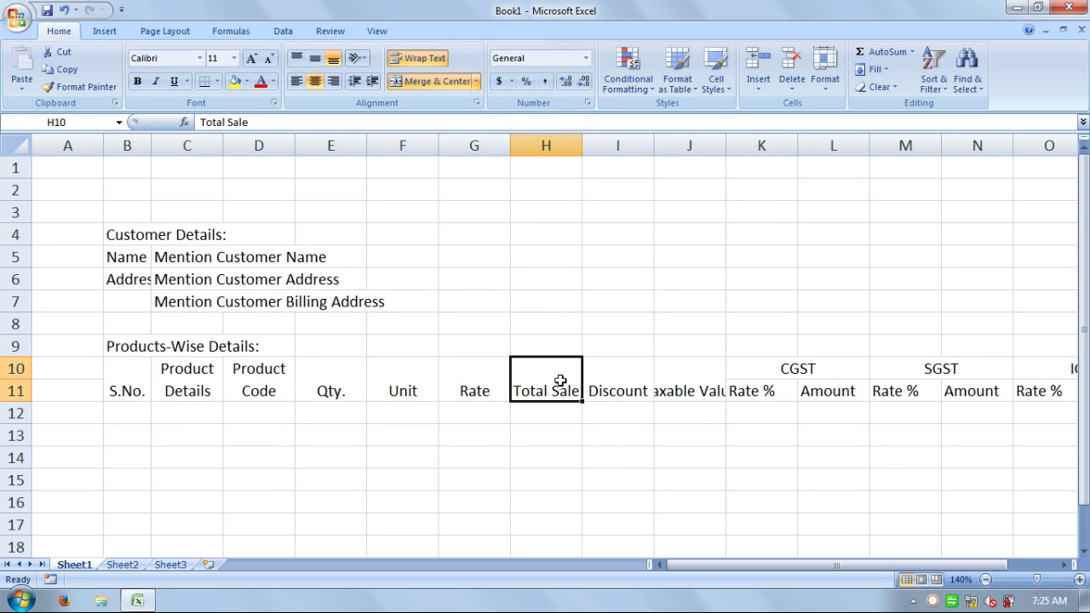
left_click_drag(582, 148, 563, 149)
left_click(628, 379)
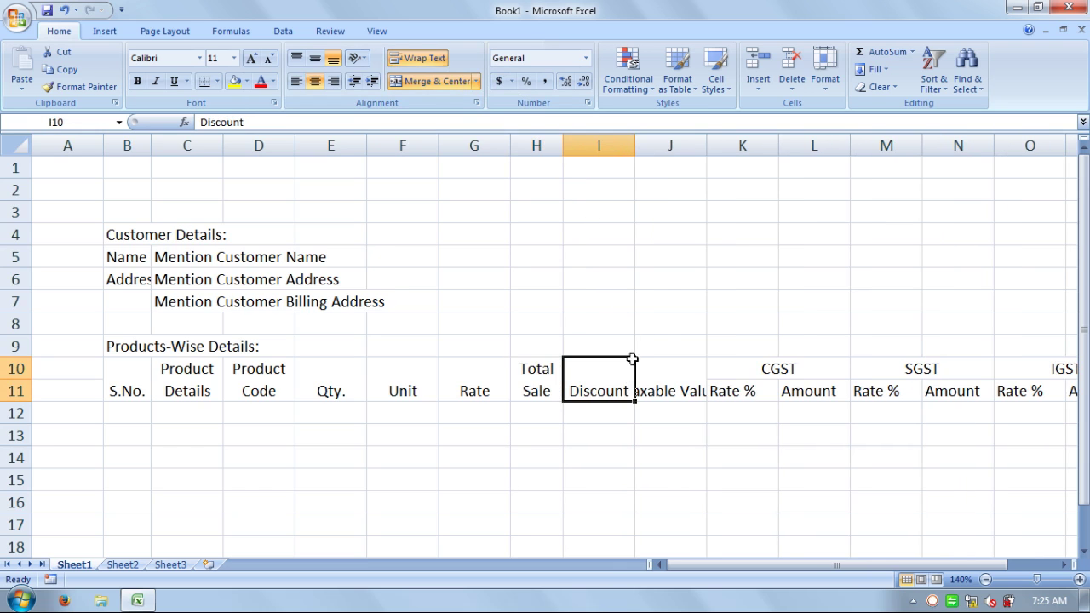
left_click(674, 383)
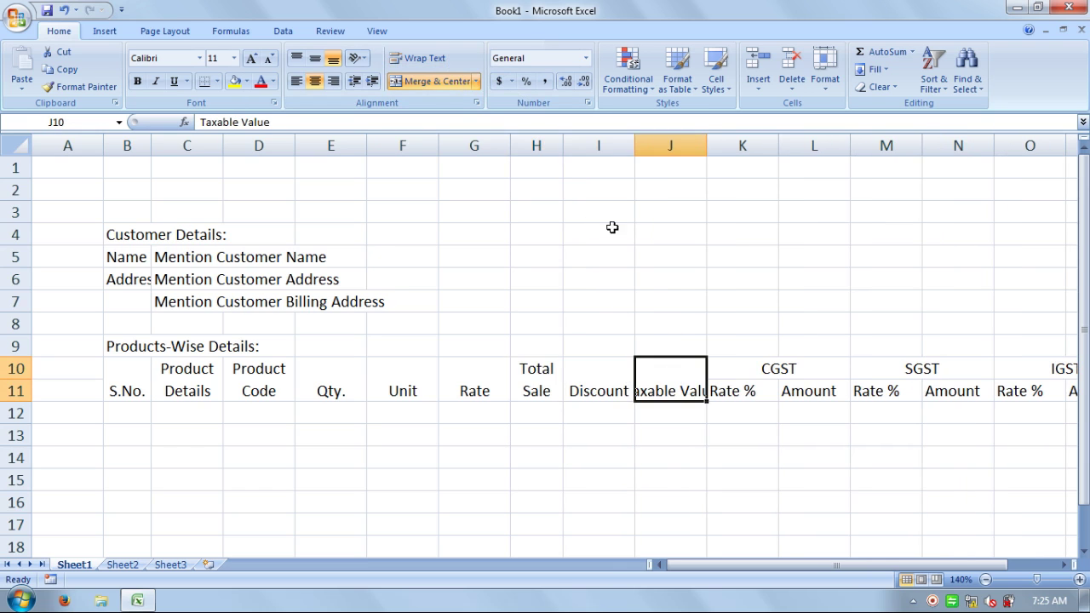
left_click(431, 61)
left_click_drag(710, 146, 701, 146)
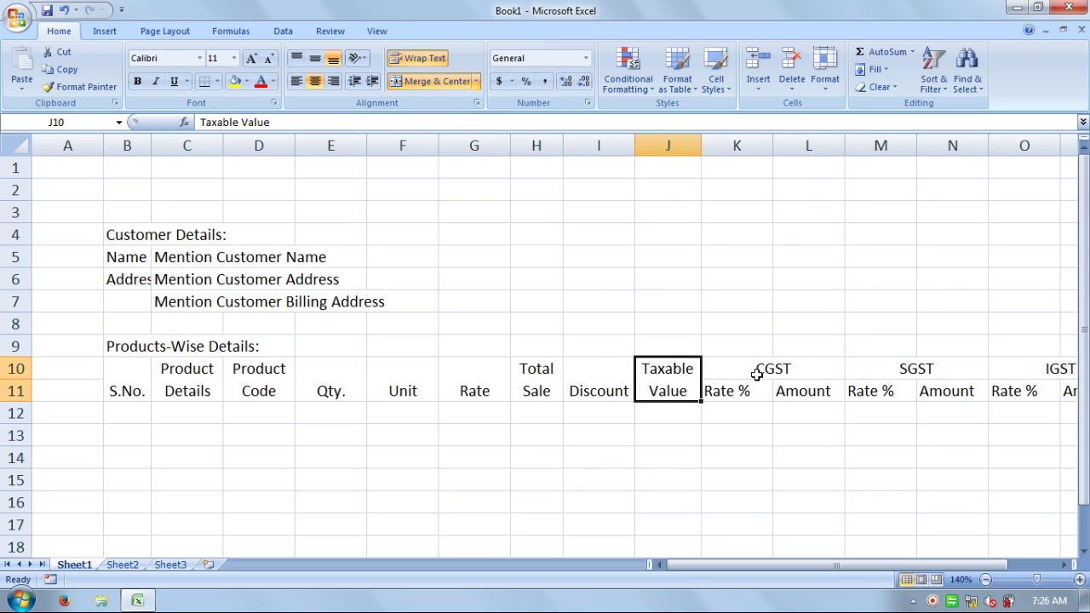
left_click(767, 500)
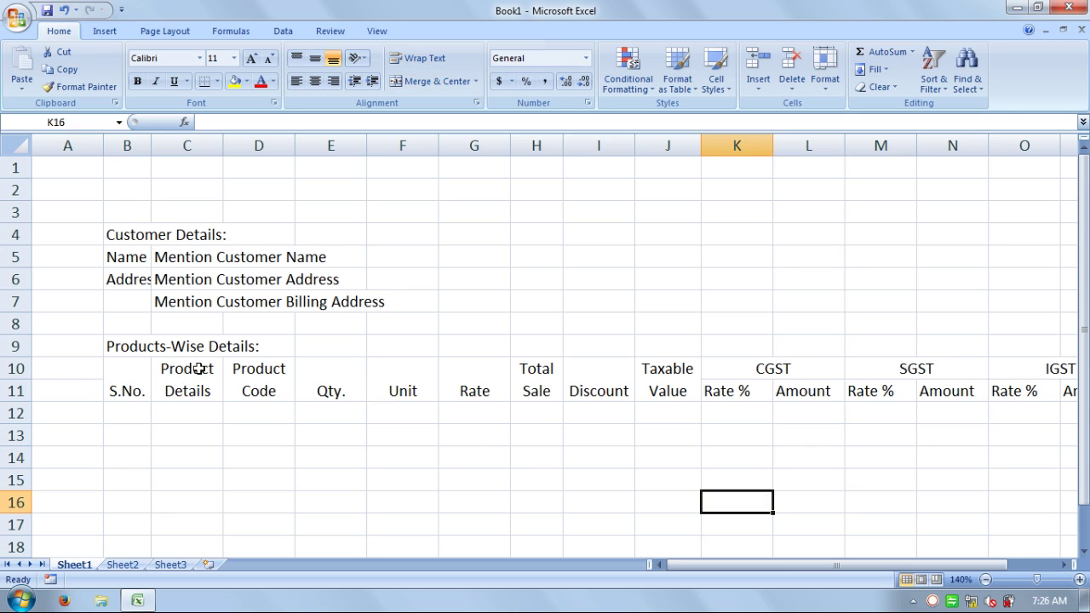
- Fill header rows B10:P11 black, then select the Products-Wise Details row across the table
left_click_drag(133, 372, 895, 372)
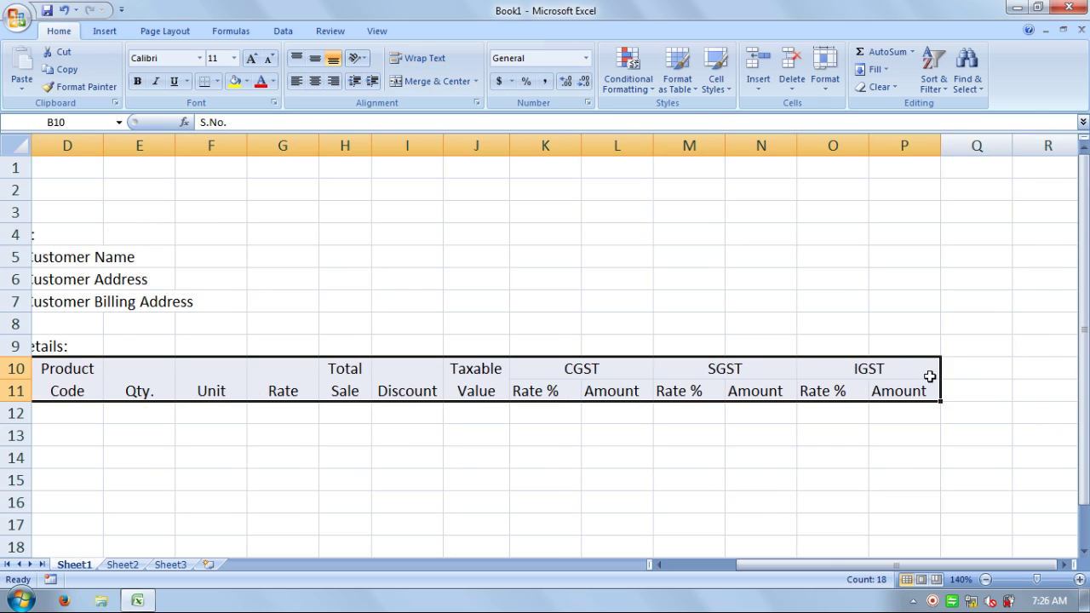
left_click(246, 81)
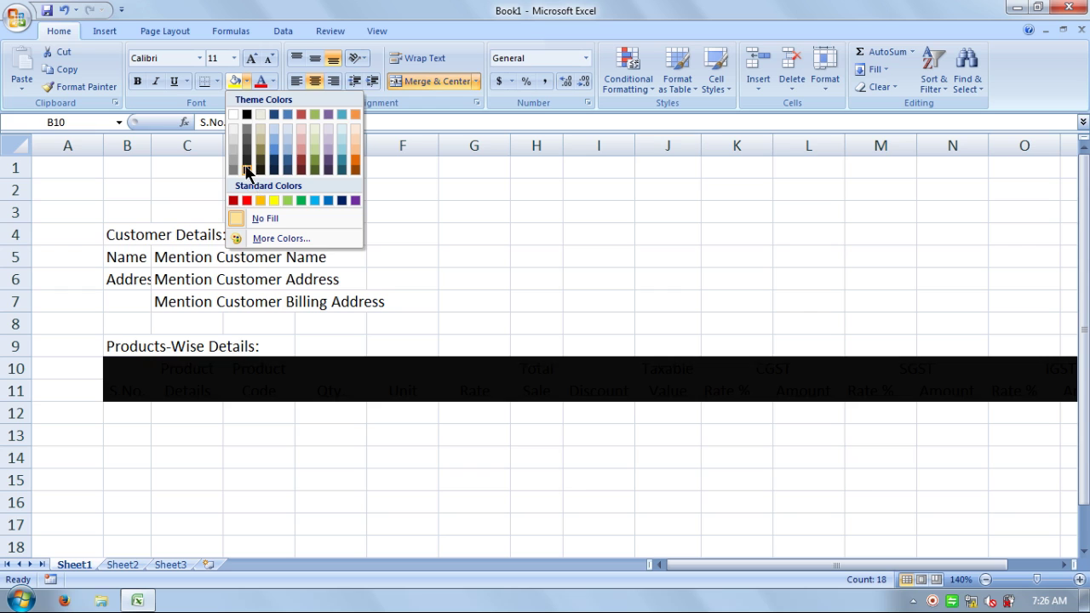
left_click(248, 165)
left_click(371, 430)
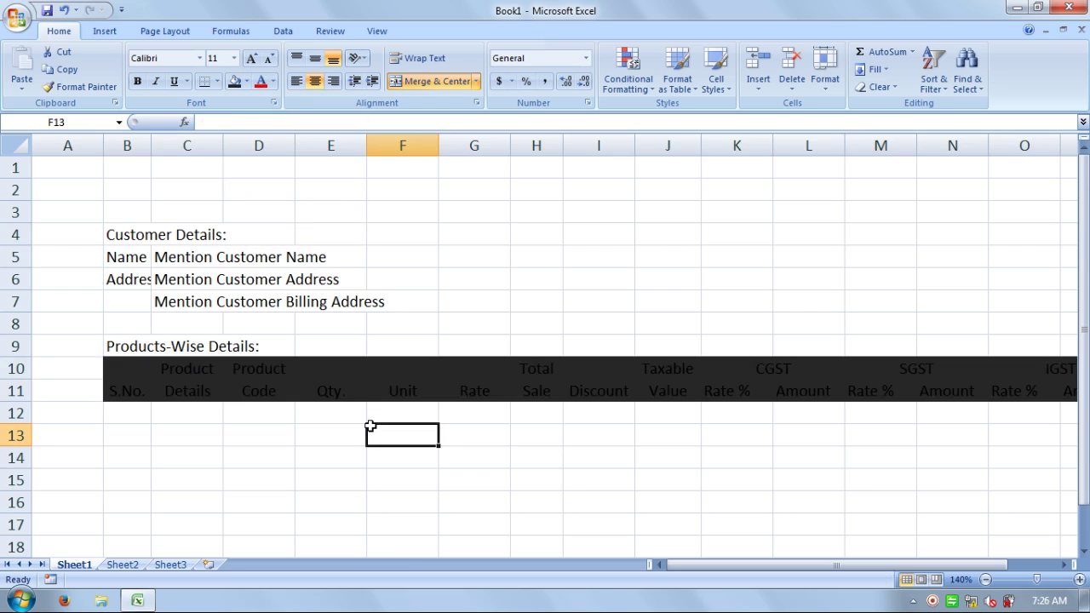
left_click_drag(128, 348, 674, 353)
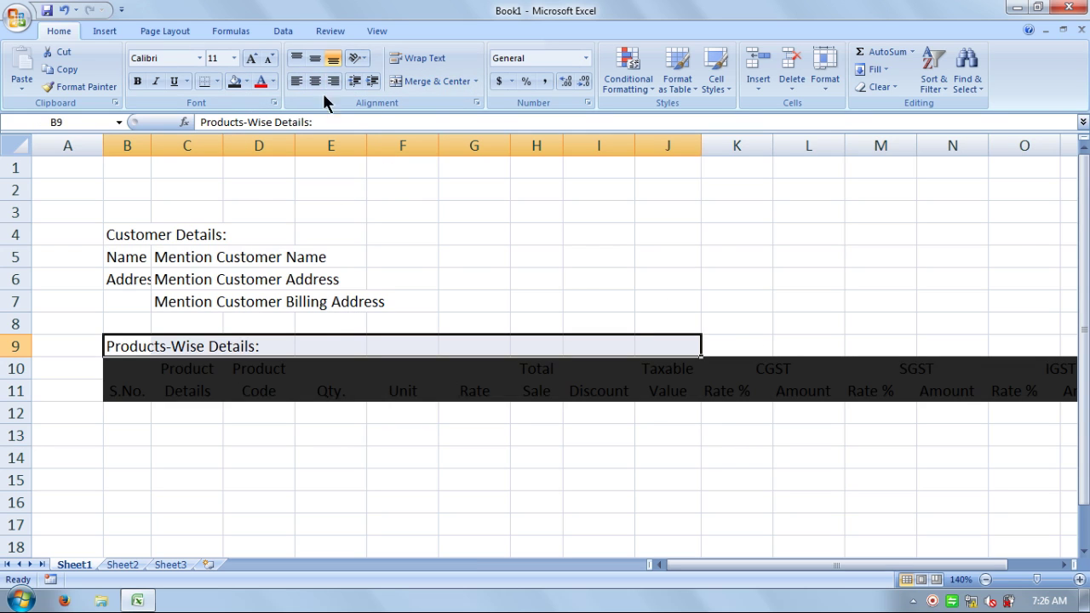
- Merge the Products-Wise Details title over B9:J9, left-aligned, black fill, white bold text
left_click(421, 82)
left_click(295, 81)
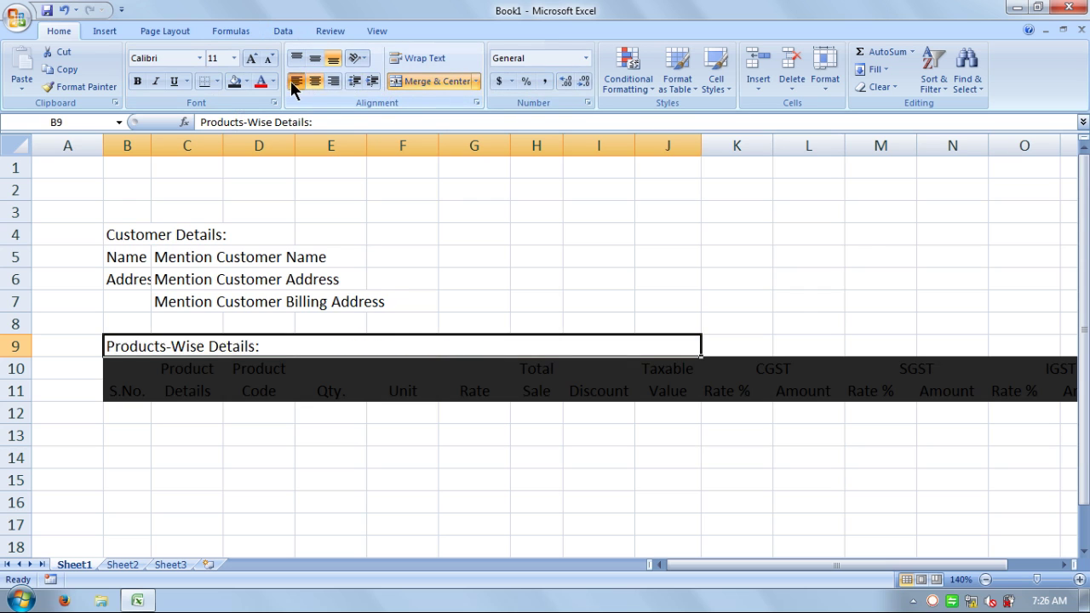
left_click(246, 81)
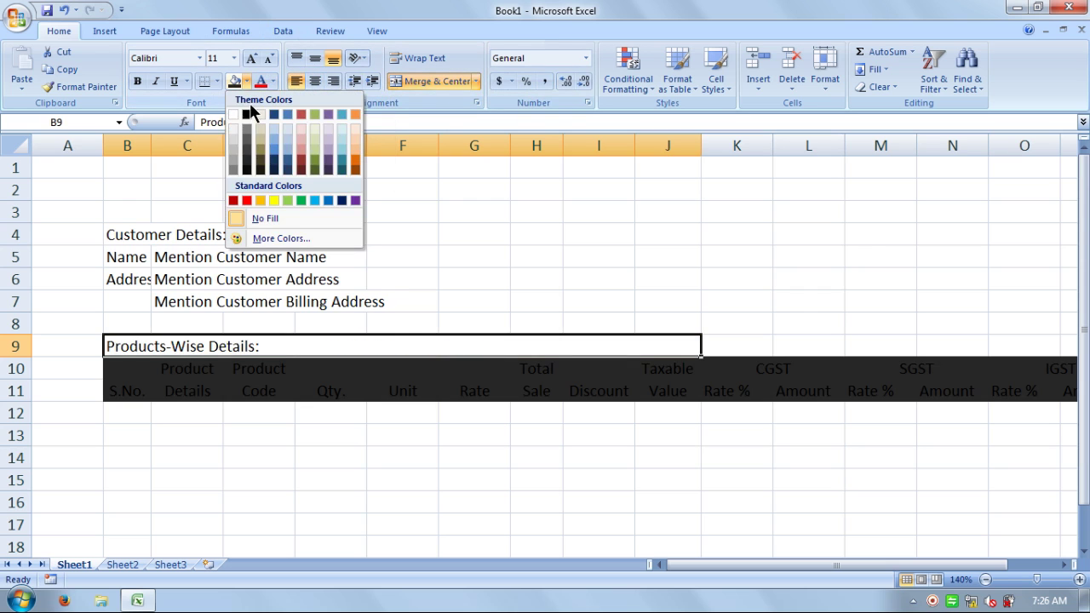
left_click(247, 115)
left_click(273, 81)
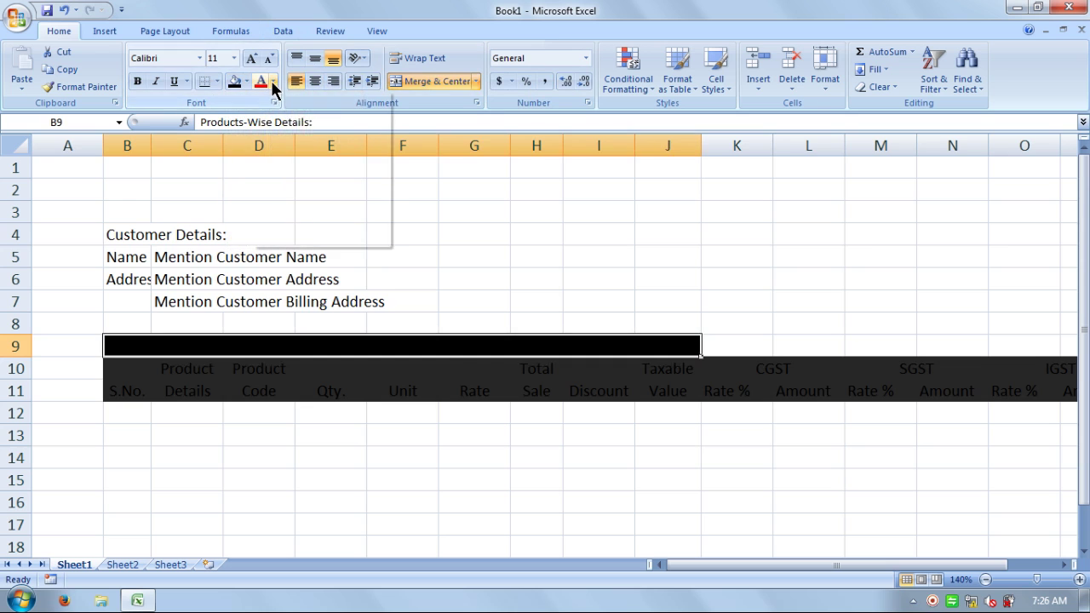
left_click(261, 135)
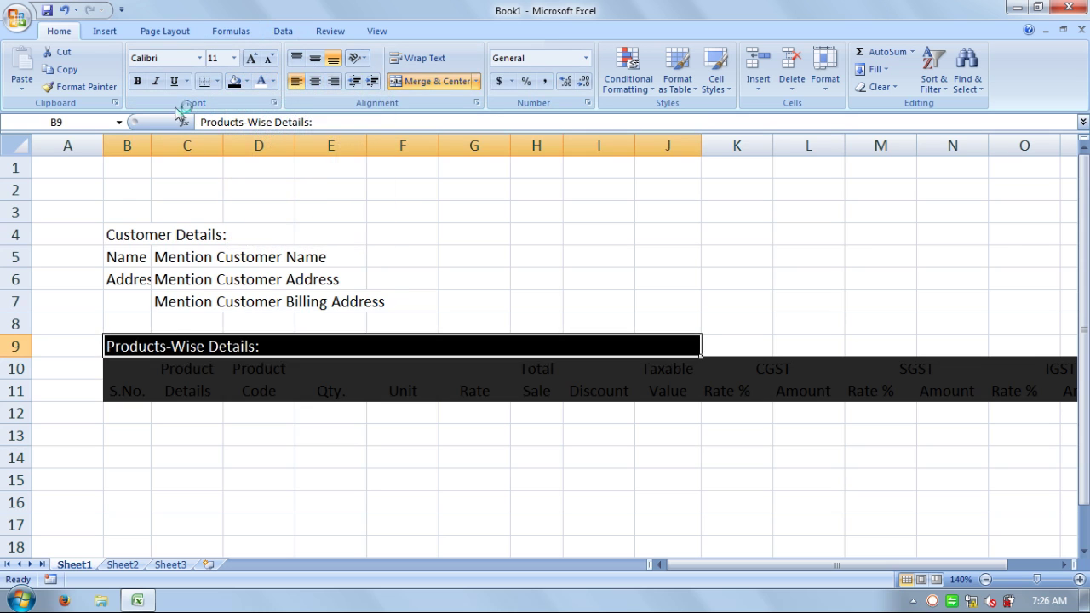
left_click(136, 81)
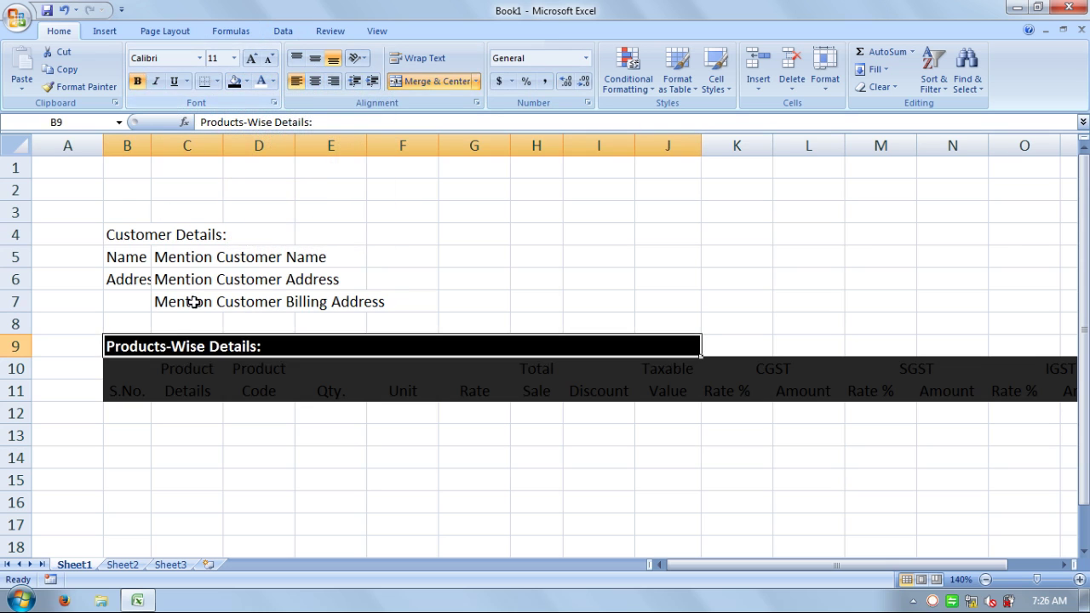
- Make the table header rows B10:P11 white bold text
left_click(137, 370)
left_click_drag(137, 369, 919, 379)
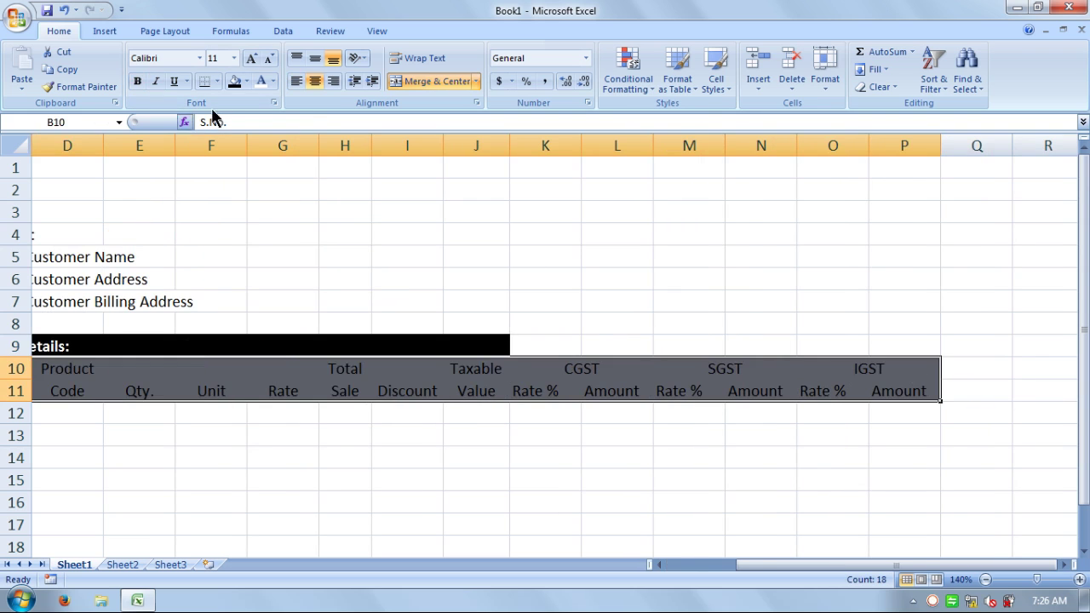
left_click(265, 84)
left_click(132, 85)
left_click(409, 493)
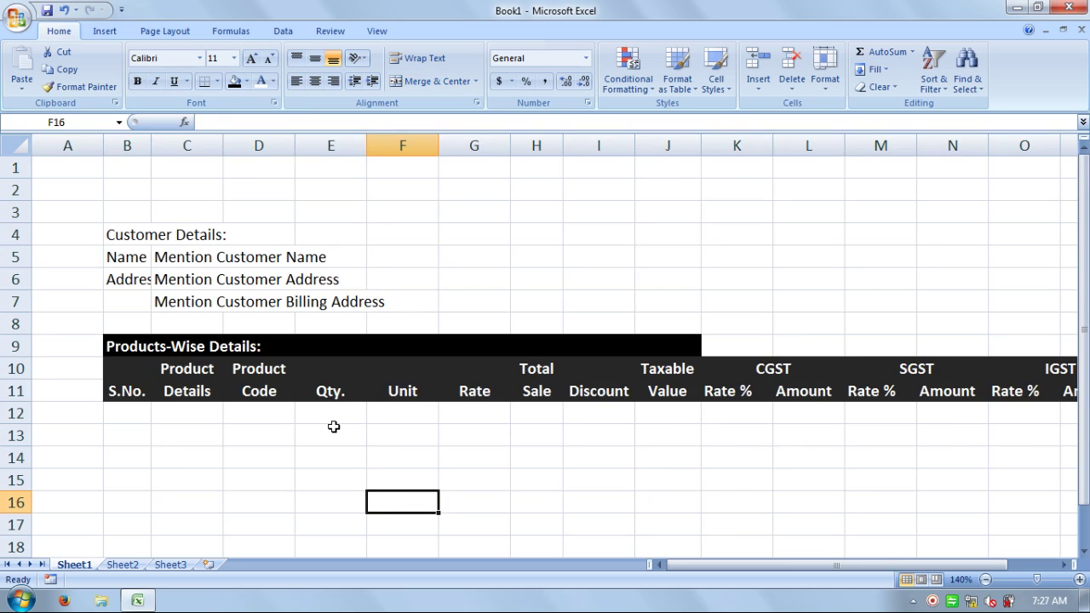
- Enter serial numbers 1 to 5 in B12:B16
left_click(139, 414)
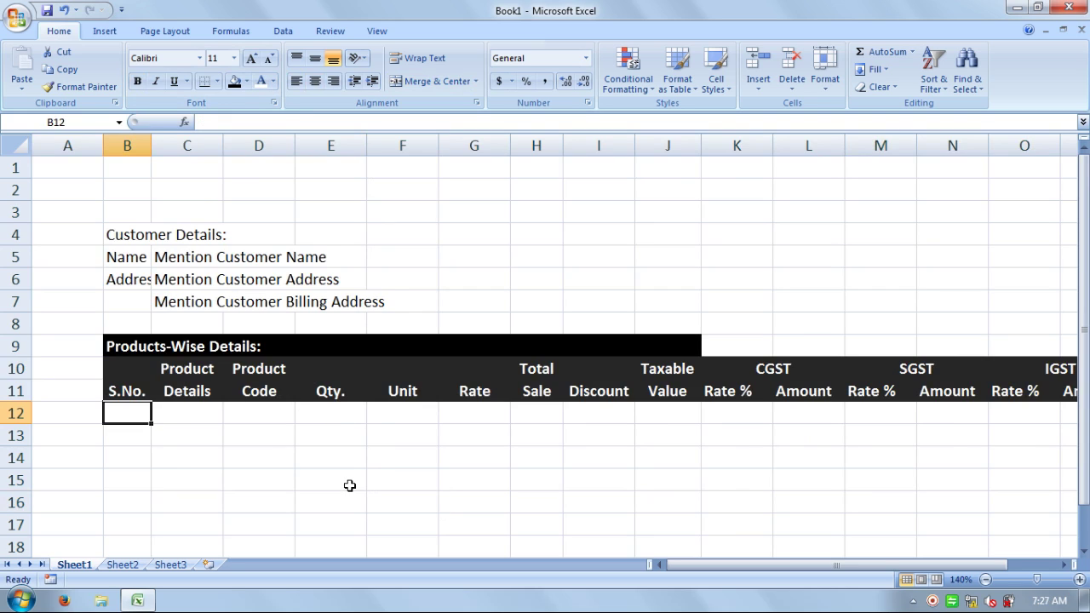
type("1")
key("Return")
type("2")
key("Return")
type("3")
key("Return")
type("4")
key("Return")
type("5")
key("Return")
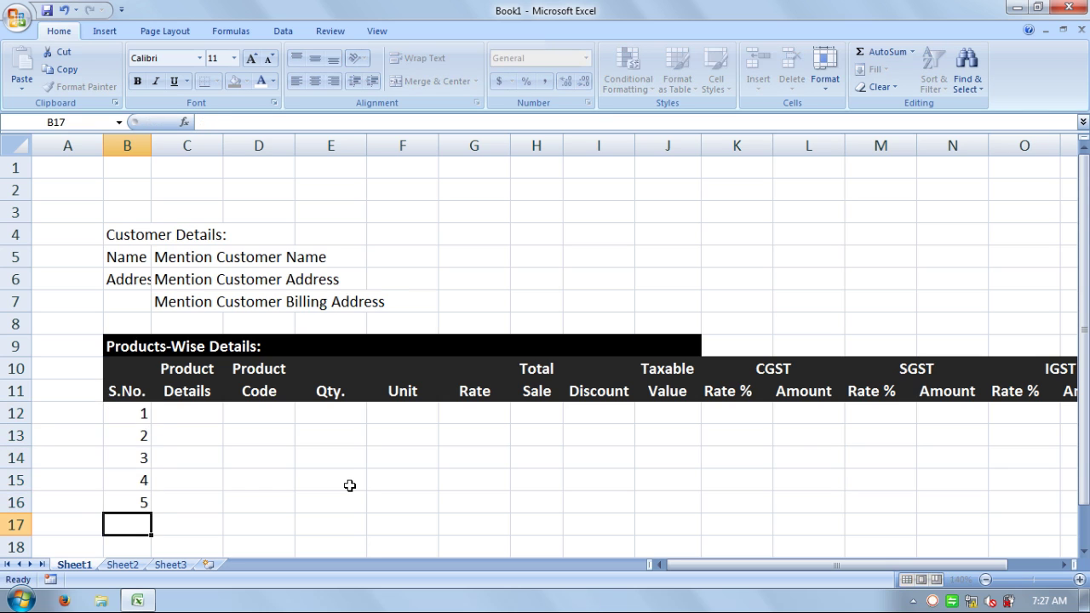
- Enter Product 1 and Product 2 in the Product Details cells C12 and C13
left_click(197, 415)
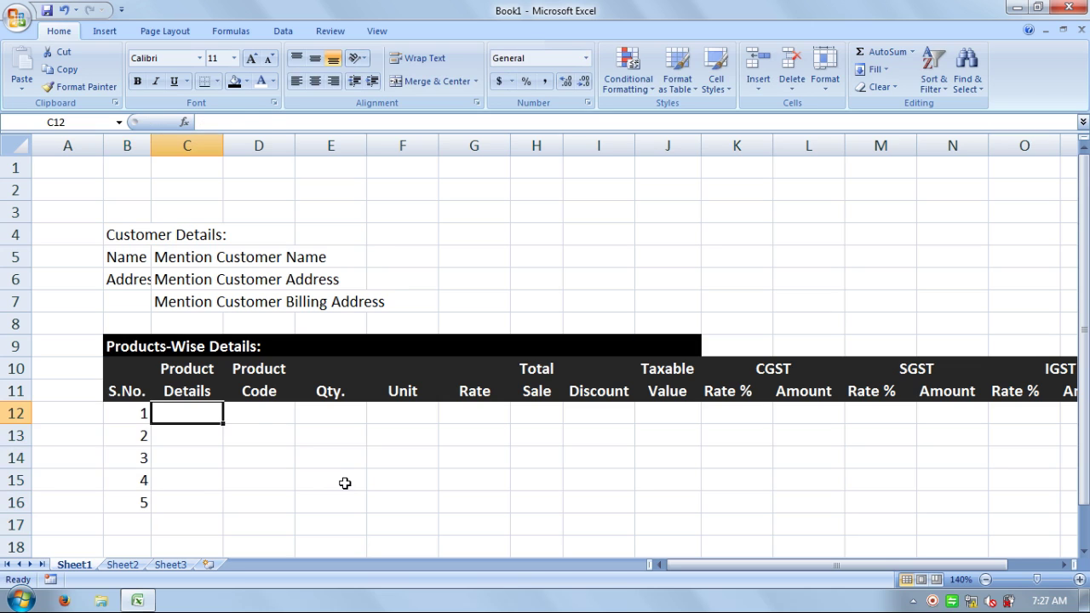
type("pRODUCT")
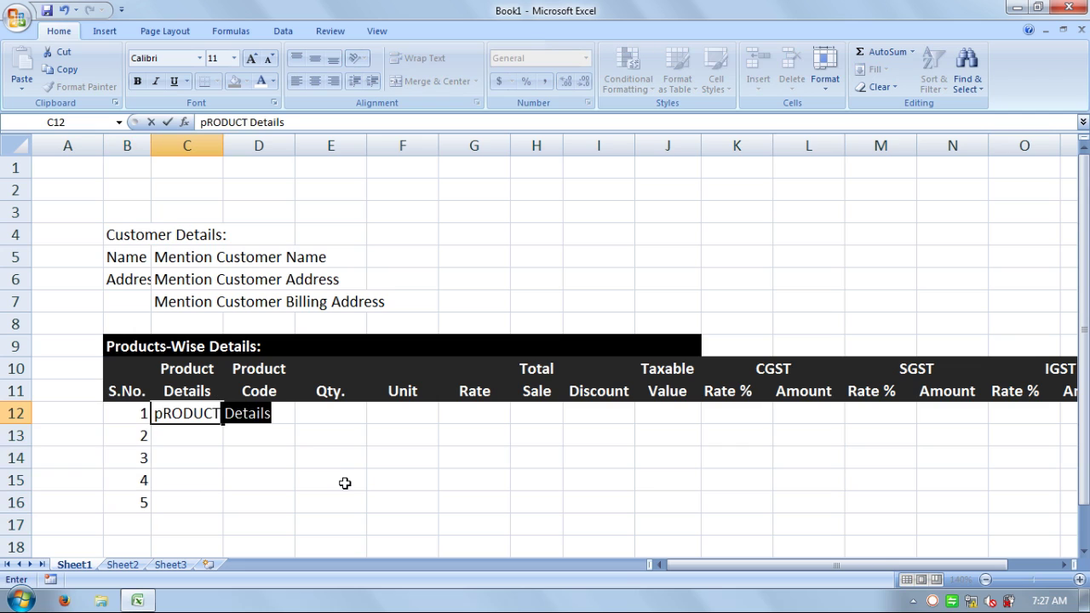
type(" 1")
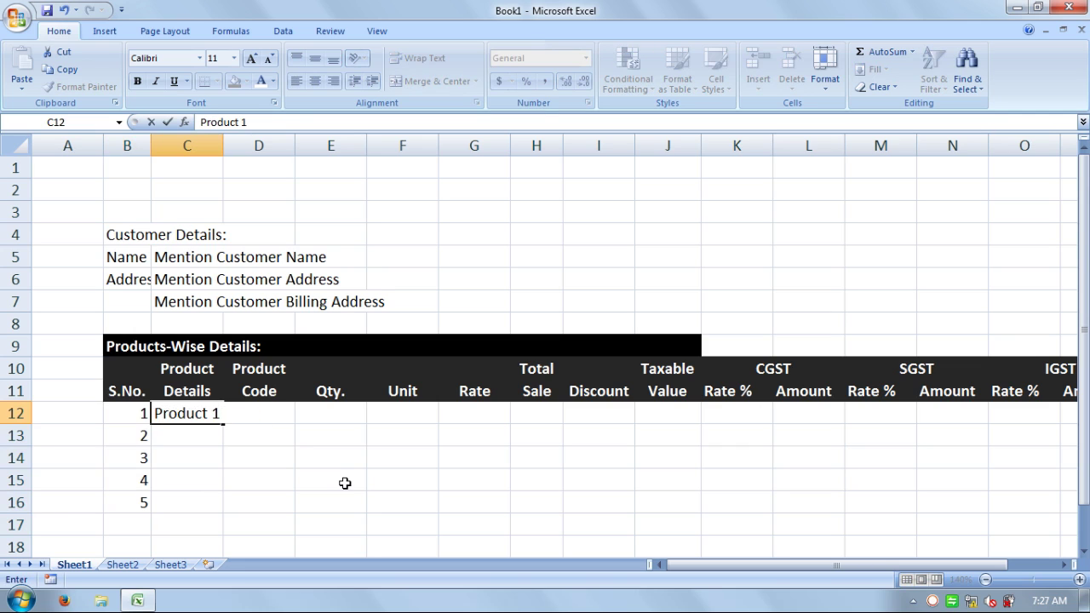
key("Return")
type("p")
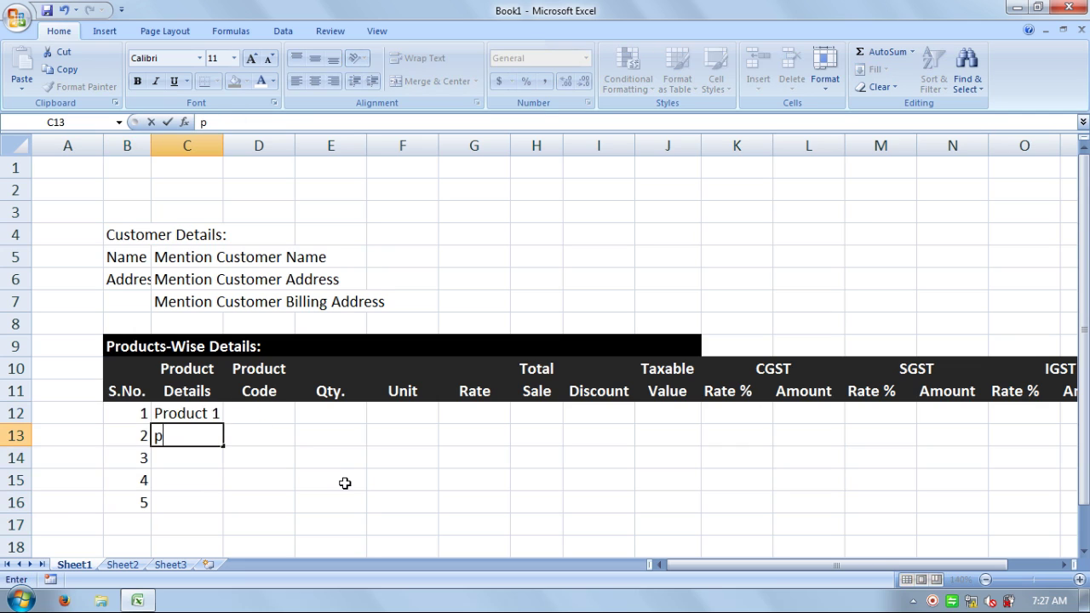
key("BackSpace")
type("Product")
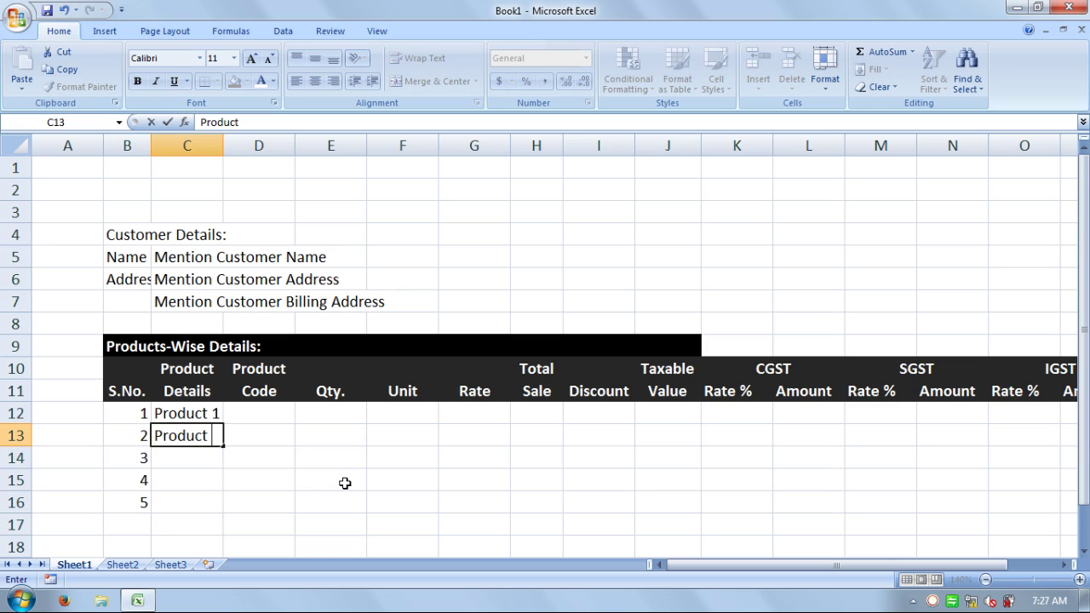
type(" 2")
key("Tab")
key("Up")
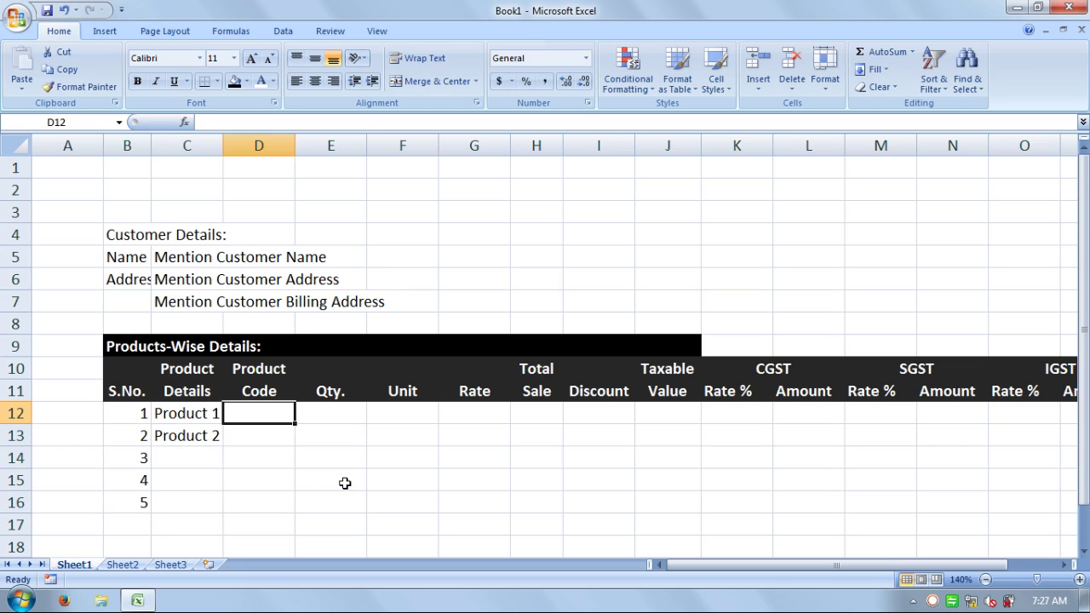
- Enter product code N12345 for Product 1
type("N")
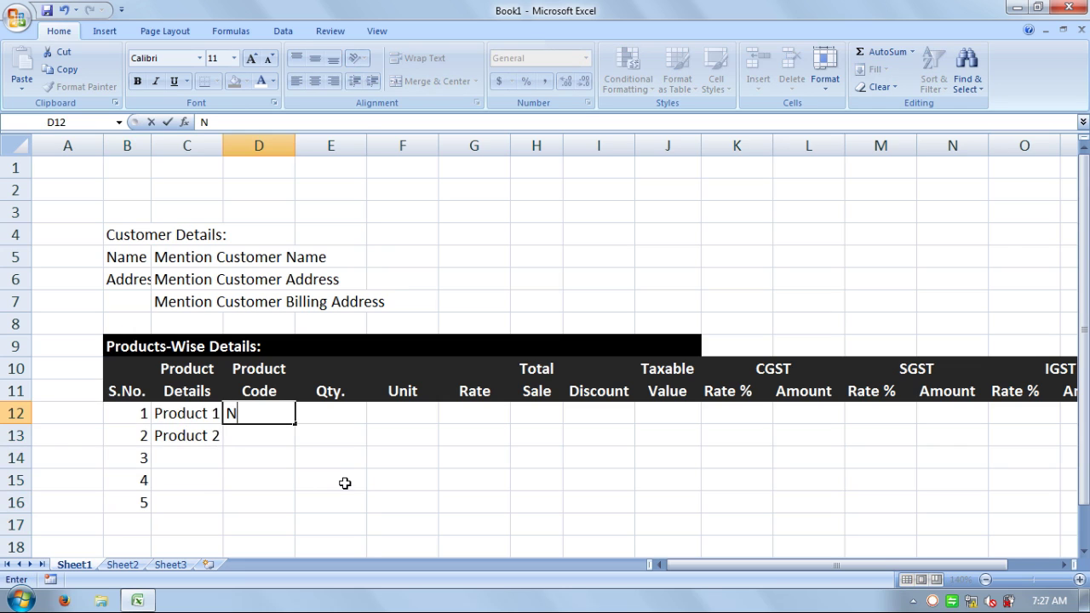
type("O")
key("BackSpace")
type("12345")
key("Return")
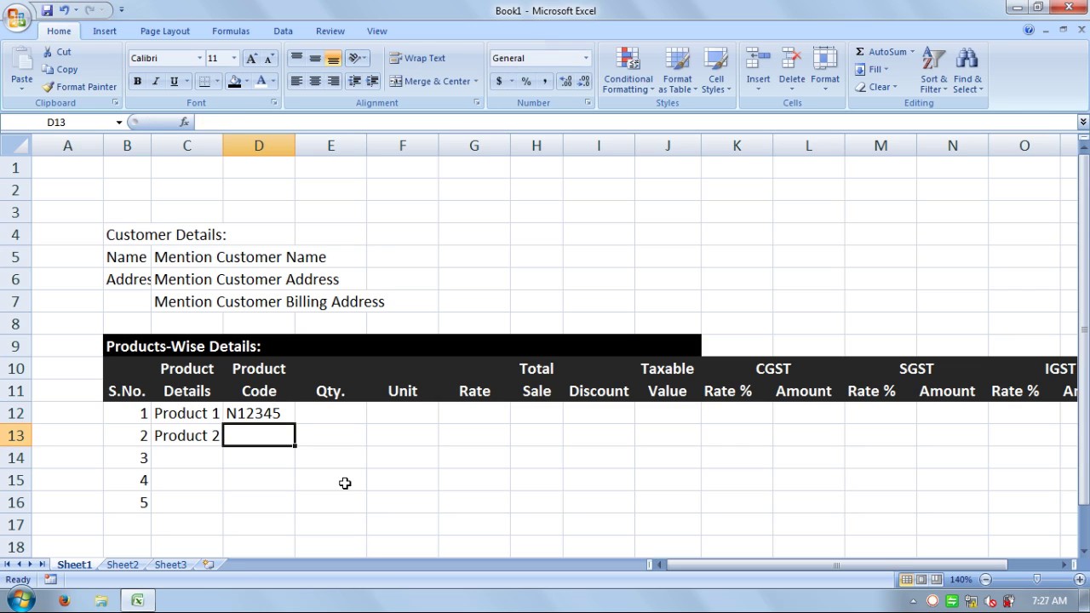
- Enter product code N22334 for Product 2 and check both codes
type("N223344")
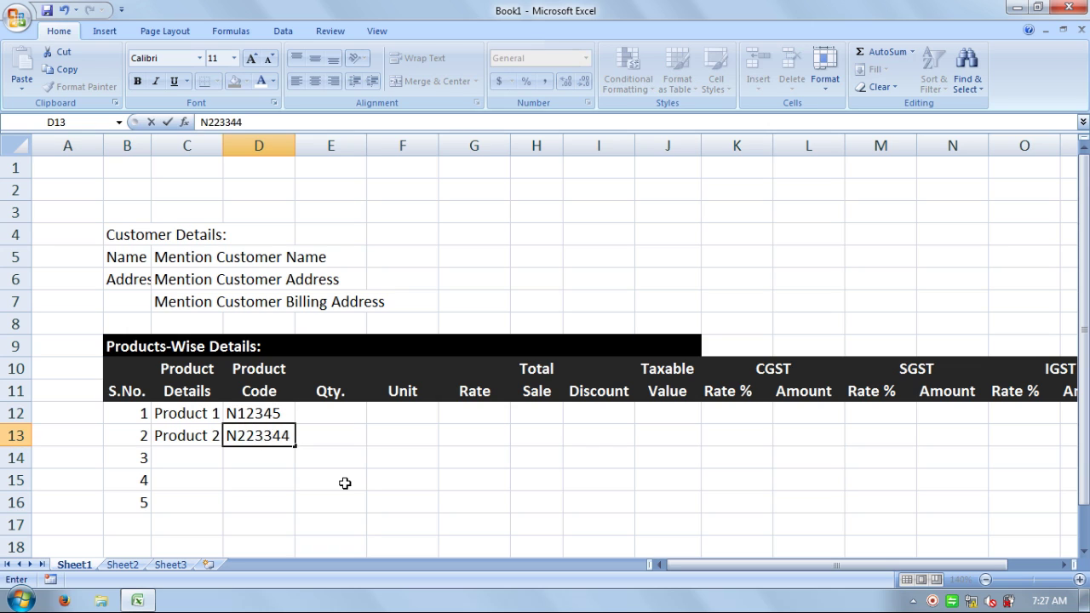
key("BackSpace")
key("Return")
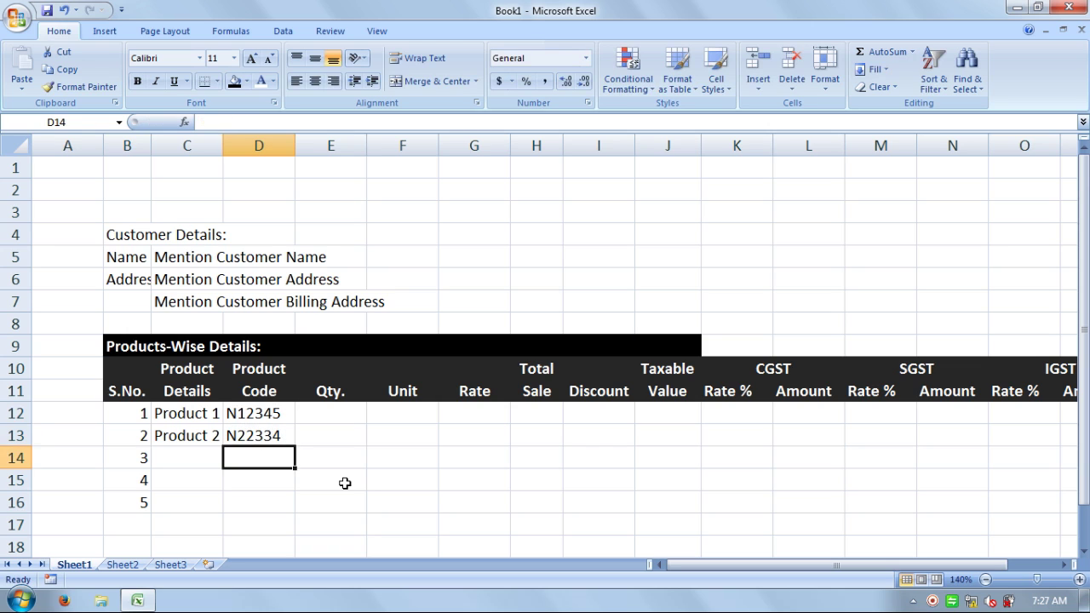
key("Right")
key("Up")
key("Up")
key("Left")
key("Down")
key("Up")
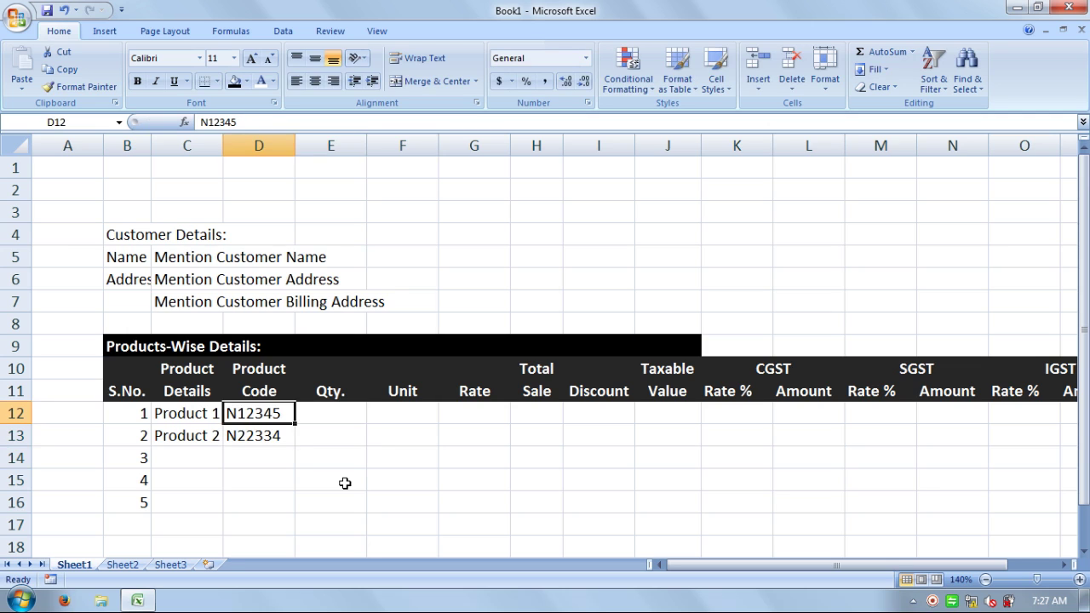
key("Left")
key("Down")
key("Up")
key("Right")
key("Right")
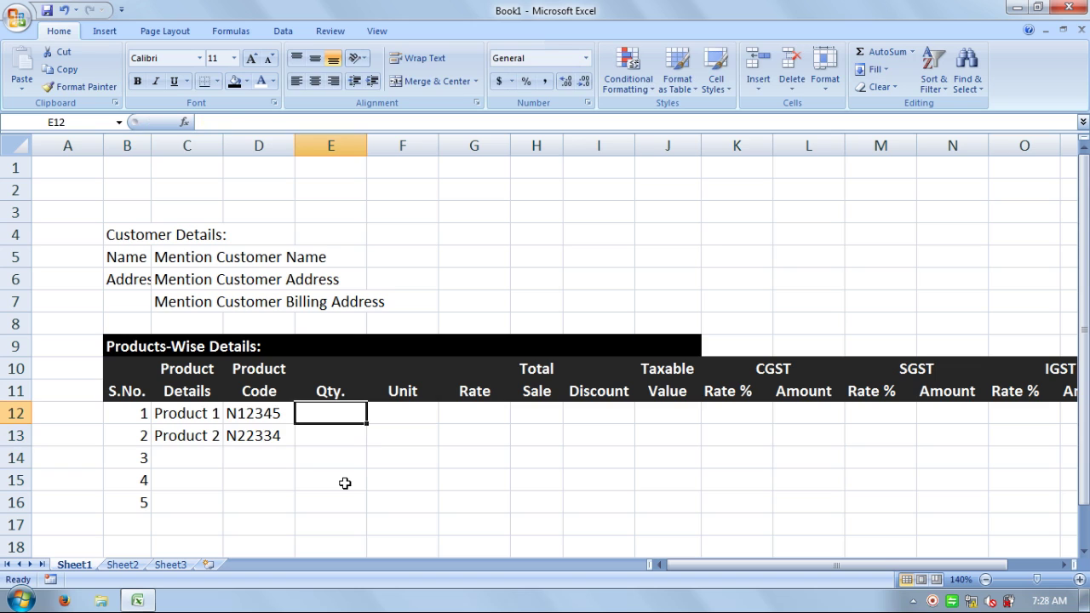
- Enter quantity 25 with unit Pcs for both products
type("25")
key("Return")
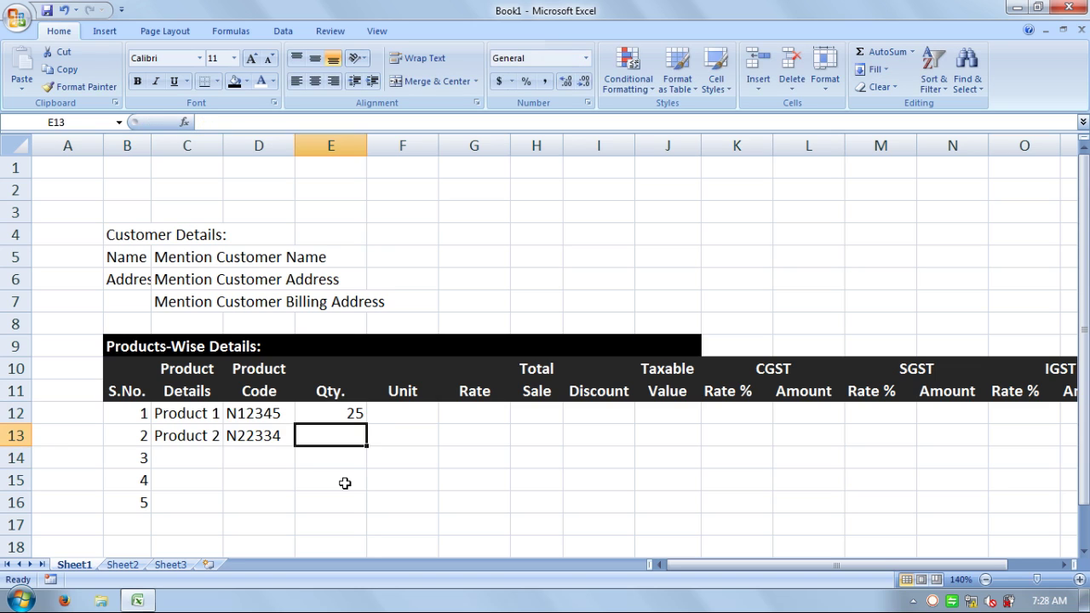
type("25")
key("Return")
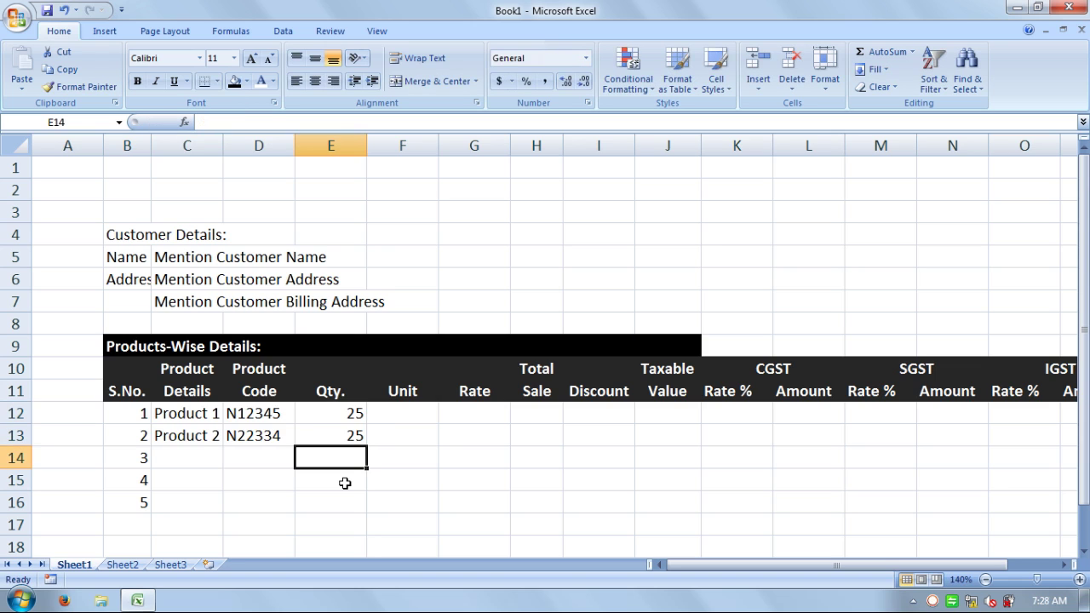
key("Right")
key("Up")
key("Up")
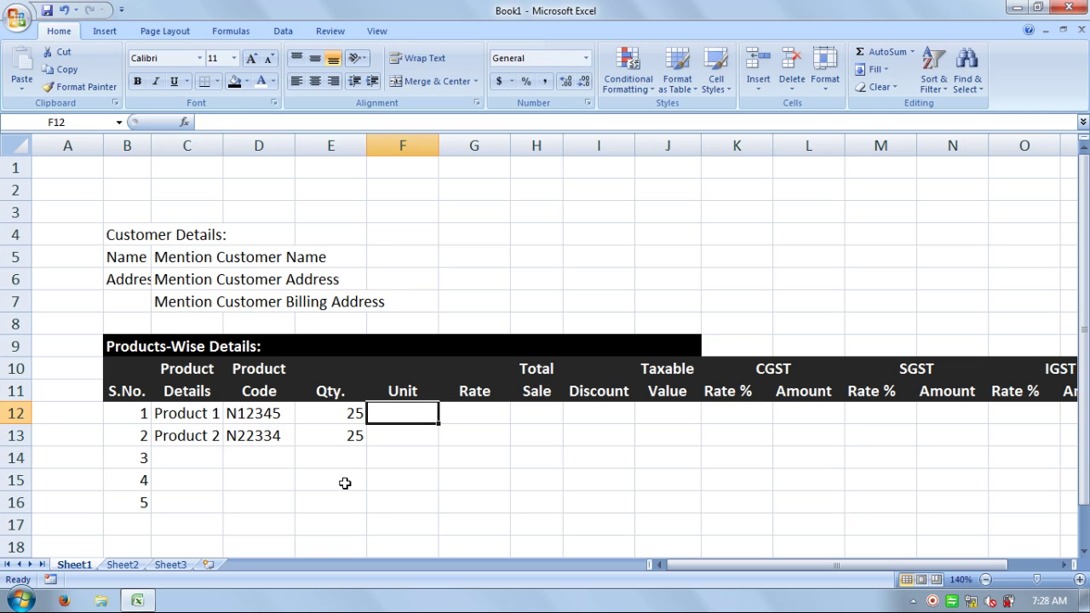
type("Pcs")
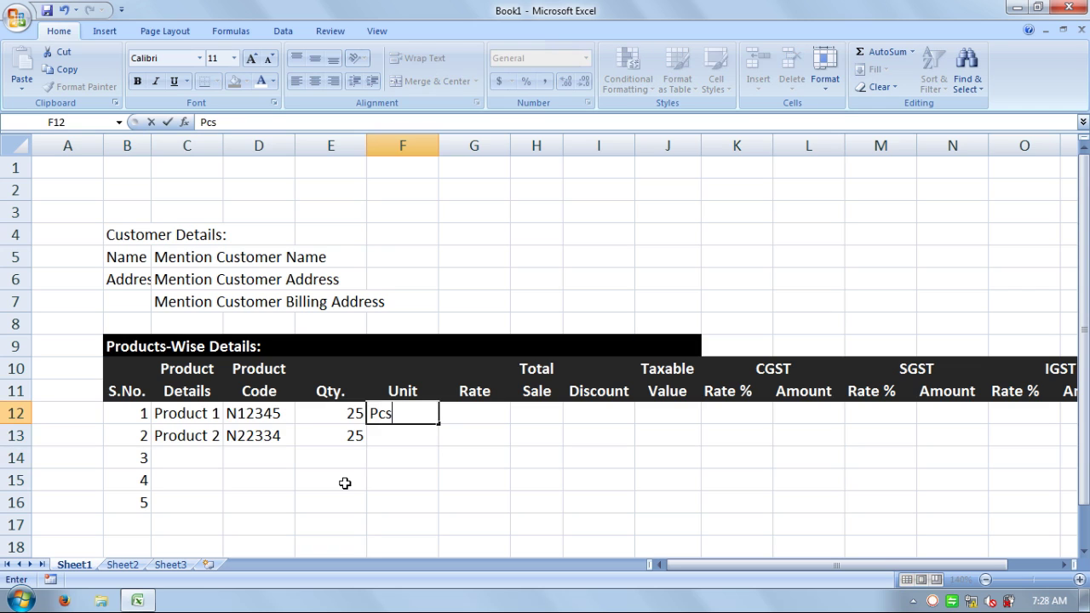
key("Return")
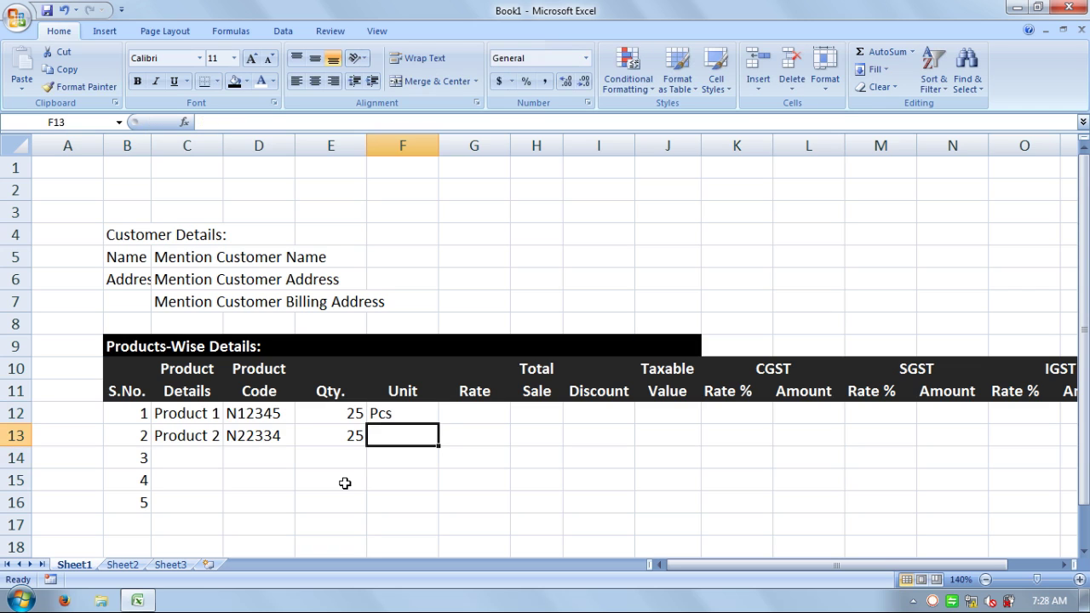
type("P")
key("Tab")
- Enter rates 300 for Product 1 and 10000 for Product 2
key("Up")
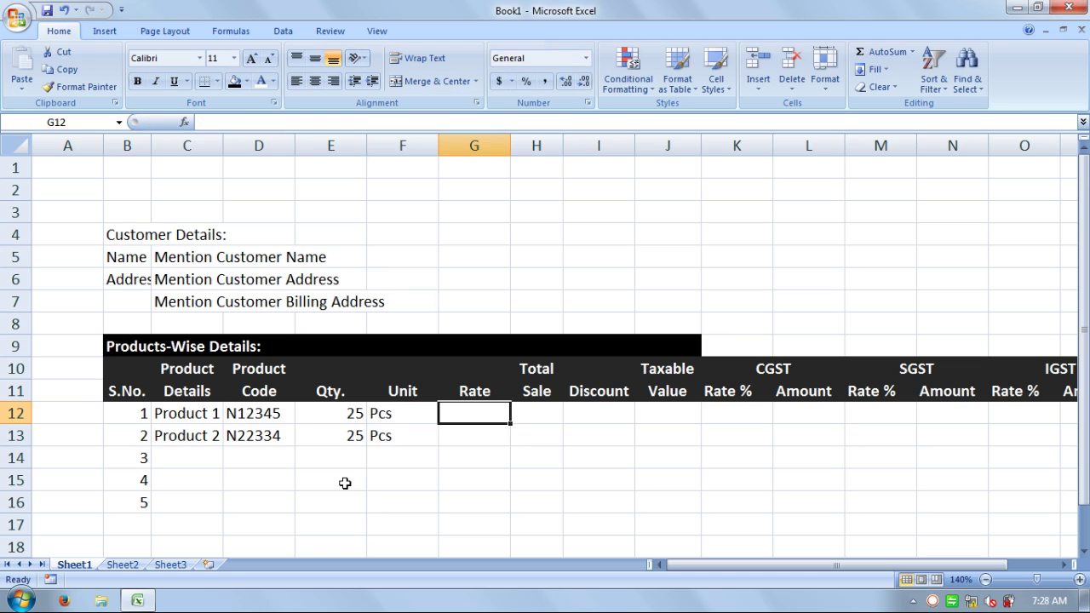
type("300")
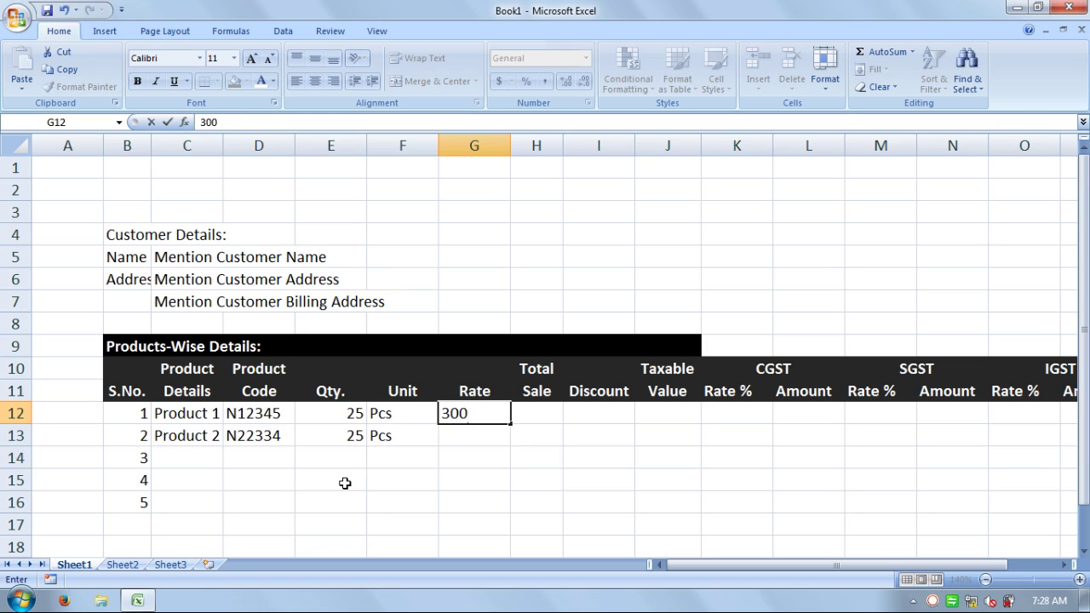
key("Return")
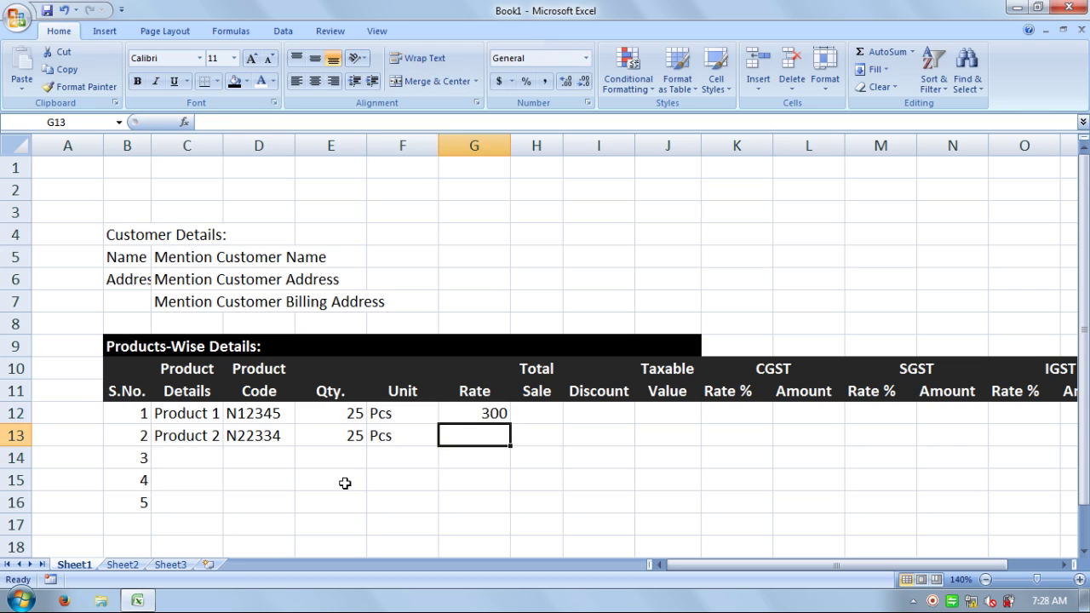
type("10000")
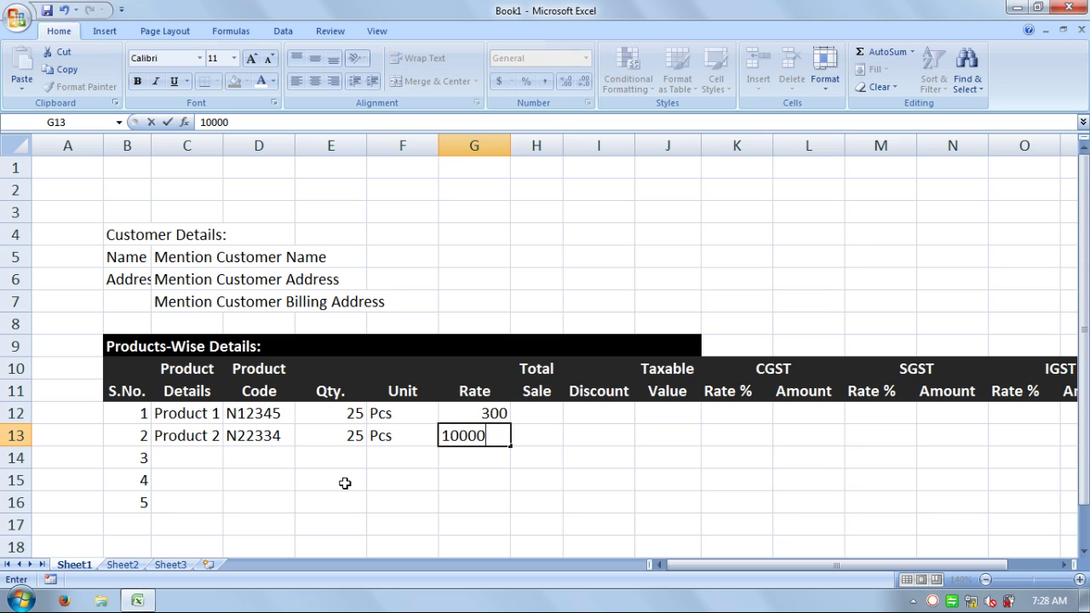
key("Tab")
key("Up")
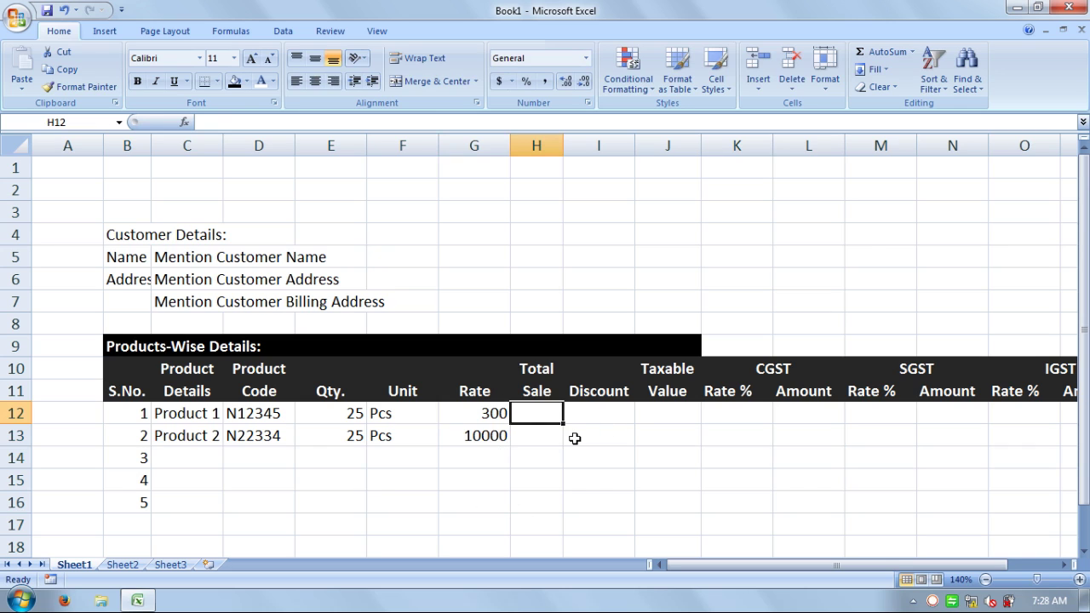
- Enter =E12*G12 in H12 for Product 1's Total Sale of 7500
type("=")
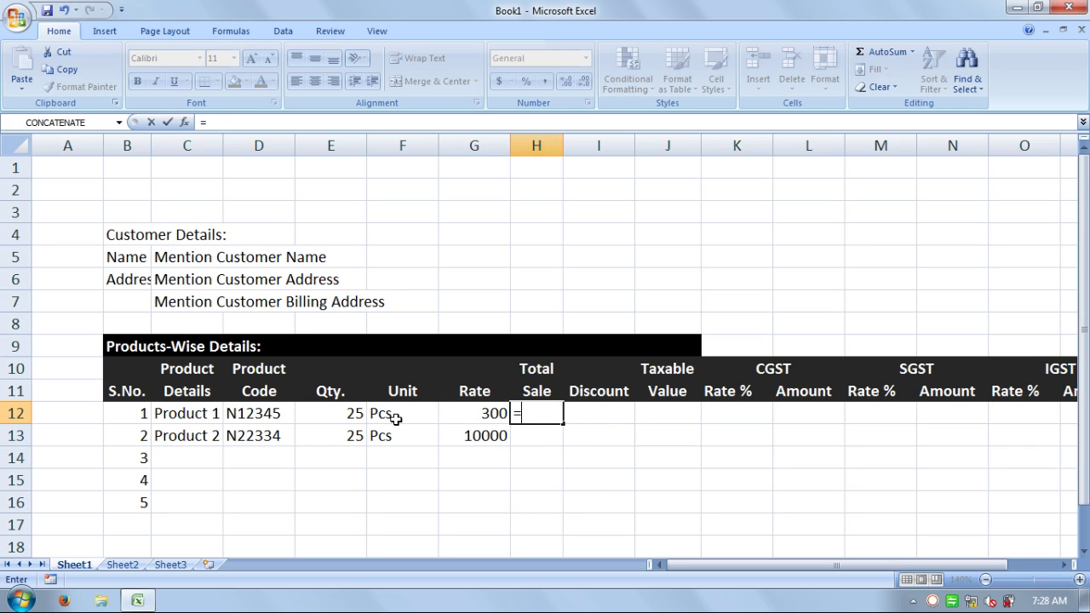
left_click(336, 418)
type("*")
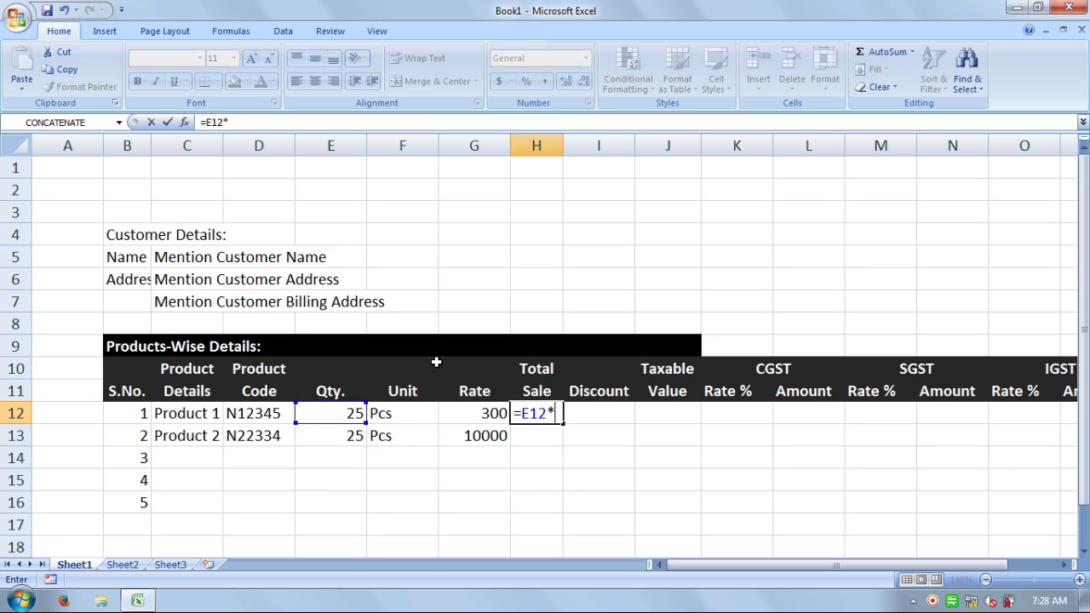
left_click(480, 415)
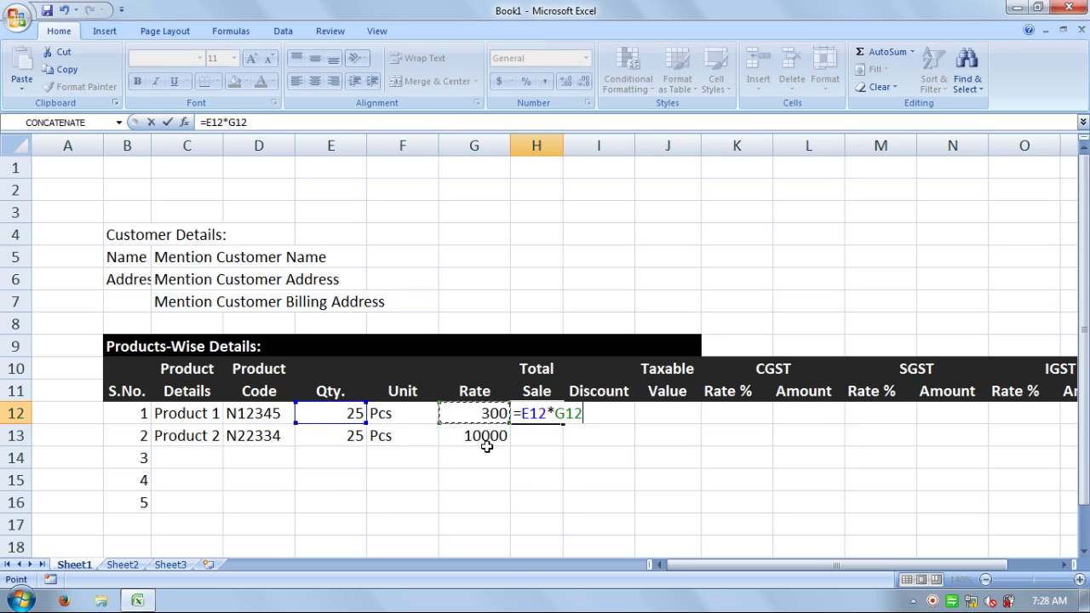
key("Return")
- Enter =E13*G13 in H13 and widen column H so 250000 shows fully
type("=")
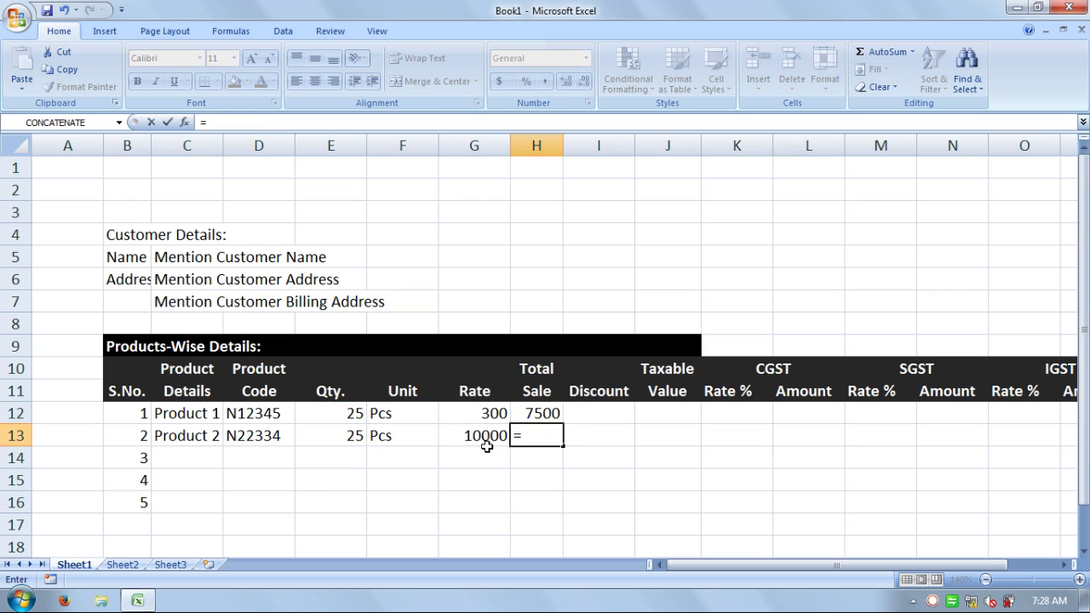
left_click(337, 436)
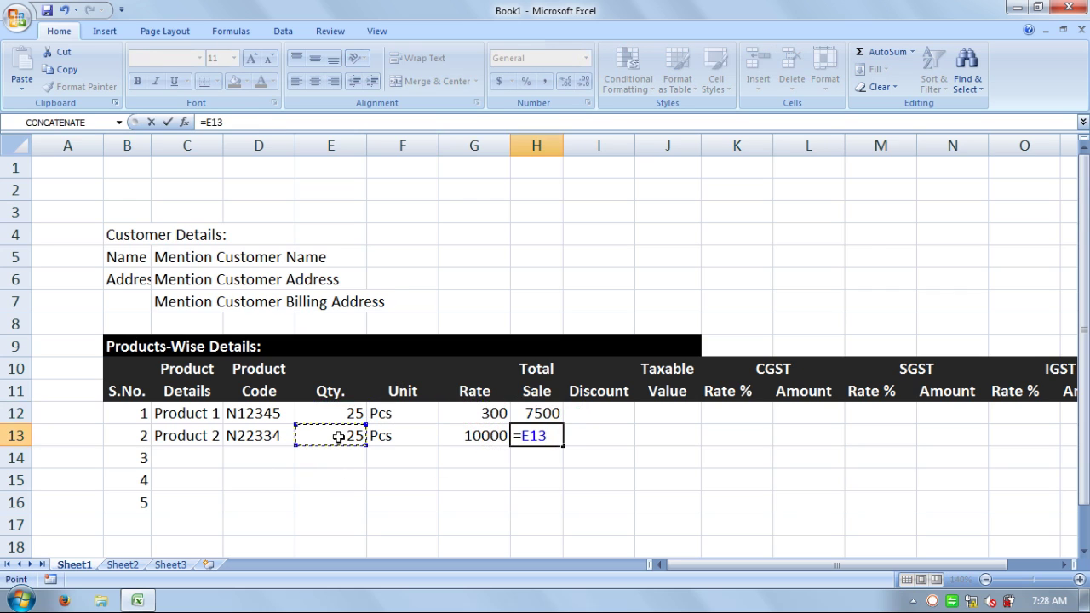
type("*")
left_click(444, 439)
key("Return")
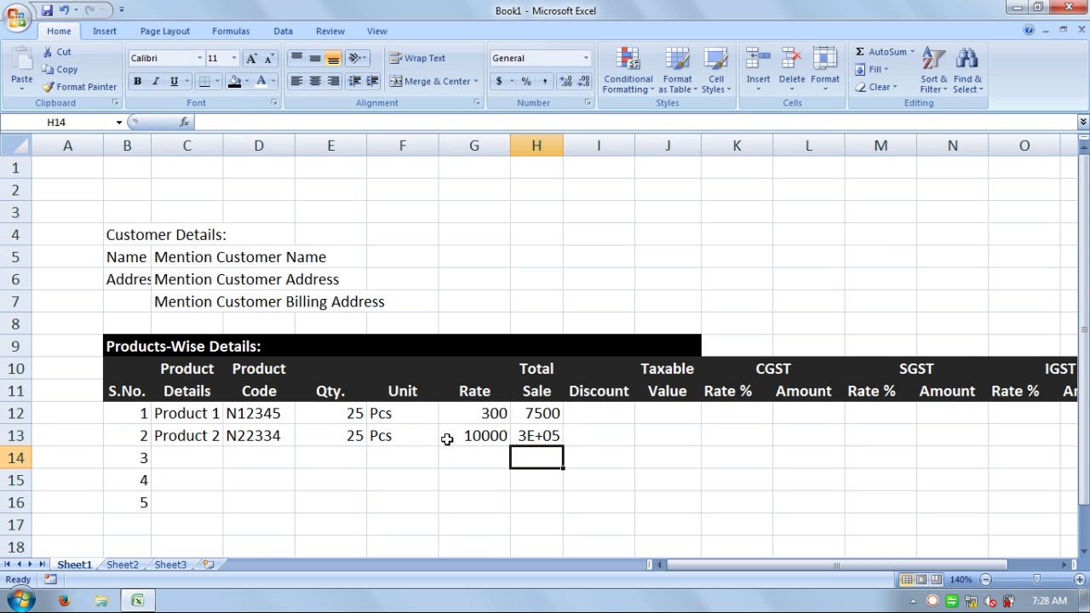
key("Up")
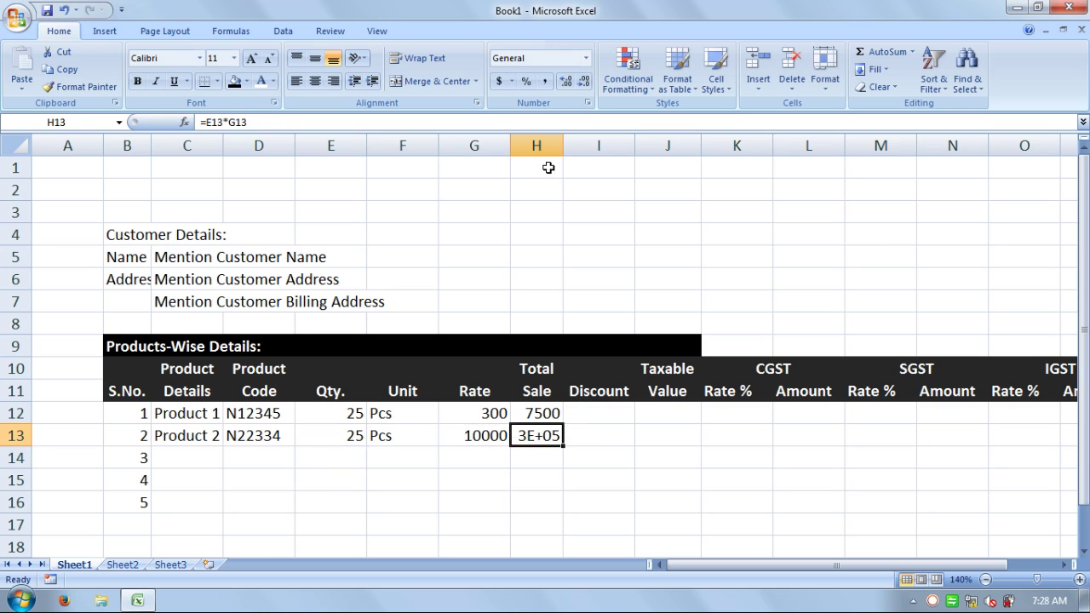
left_click_drag(562, 148, 573, 148)
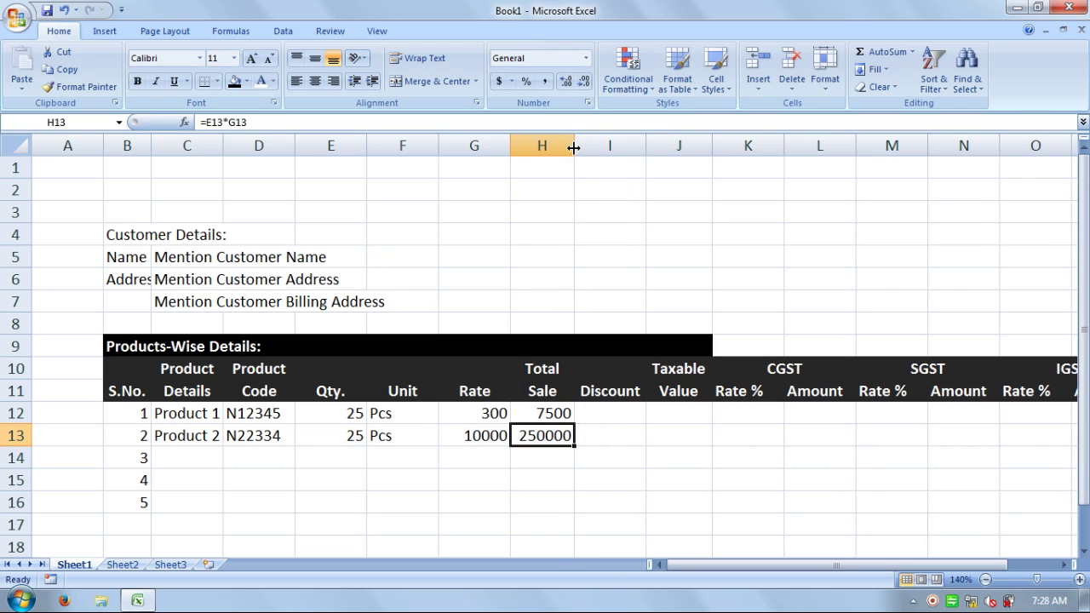
left_click(633, 409)
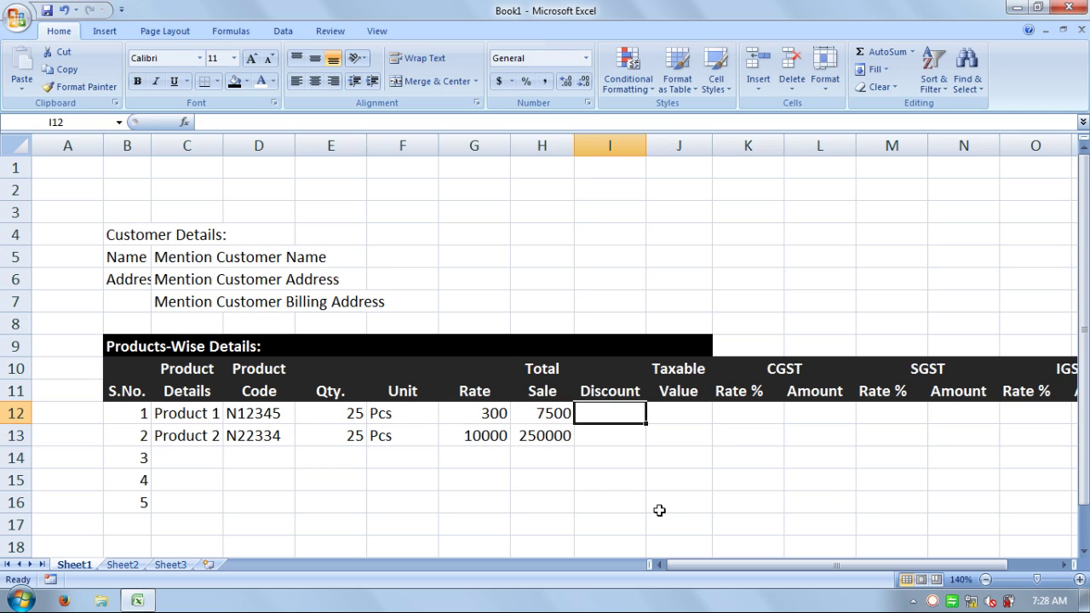
- Enter 0 in the Discount column for the product rows
type("0")
key("Return")
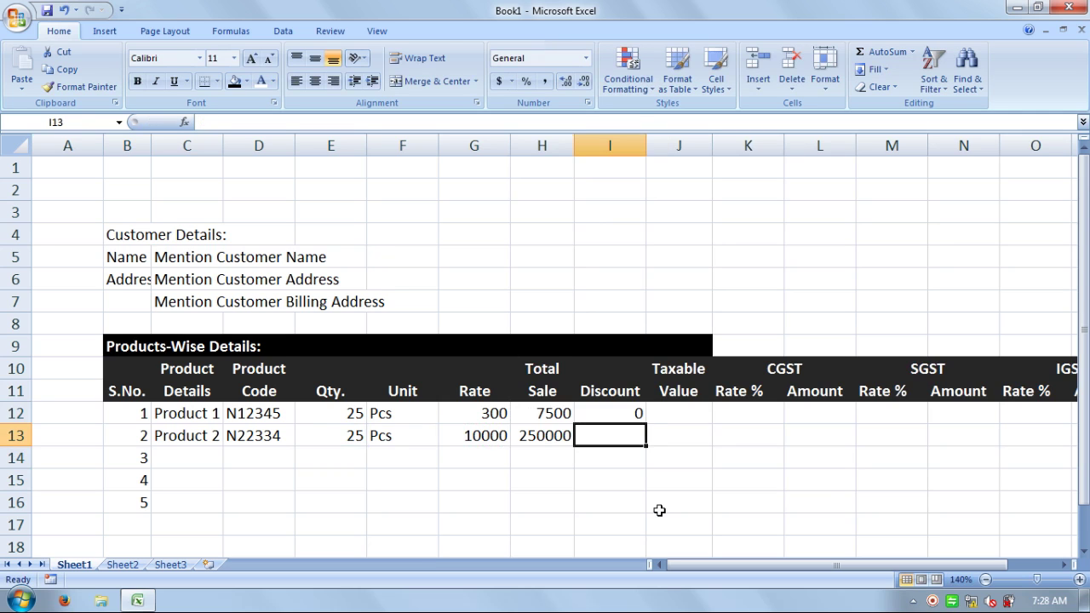
type("0")
key("Return")
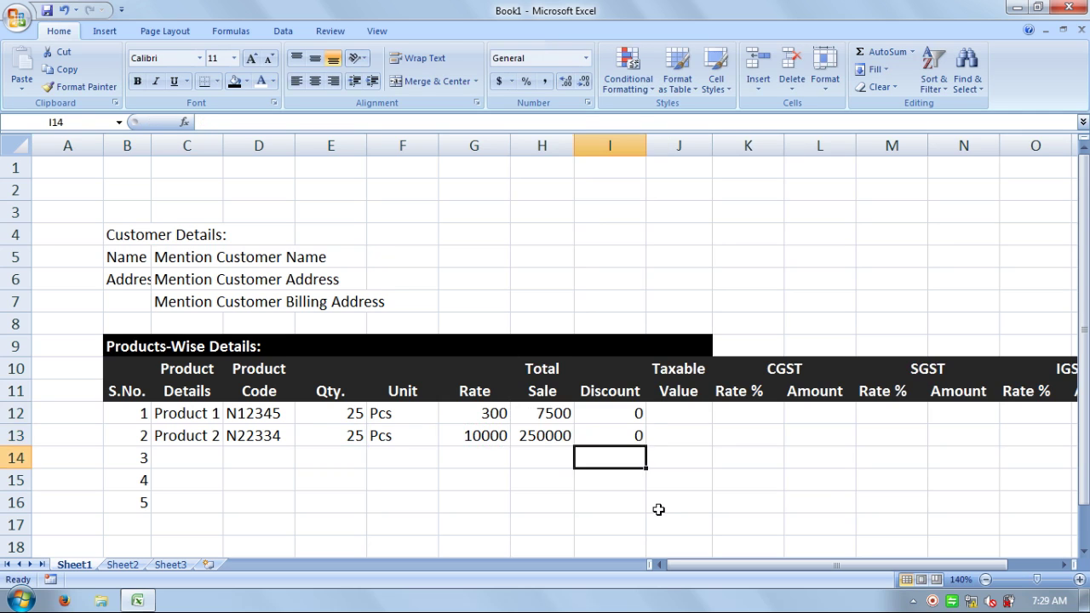
type("0")
key("Return")
type("0")
key("Return")
type("0")
key("Return")
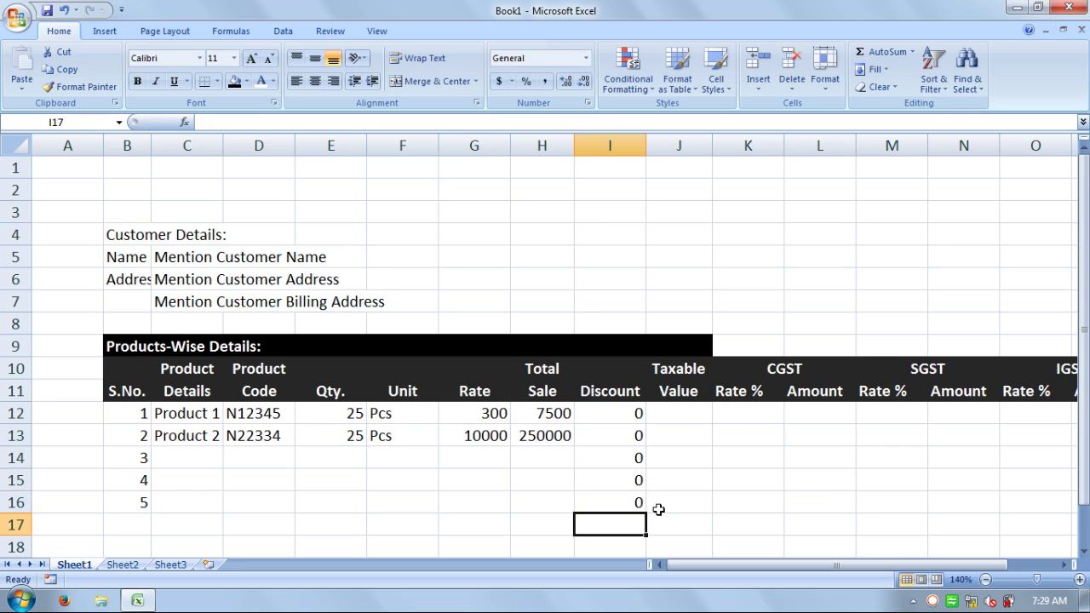
key("Right")
key("Up")
key("Up")
key("Up")
key("Up")
key("Up")
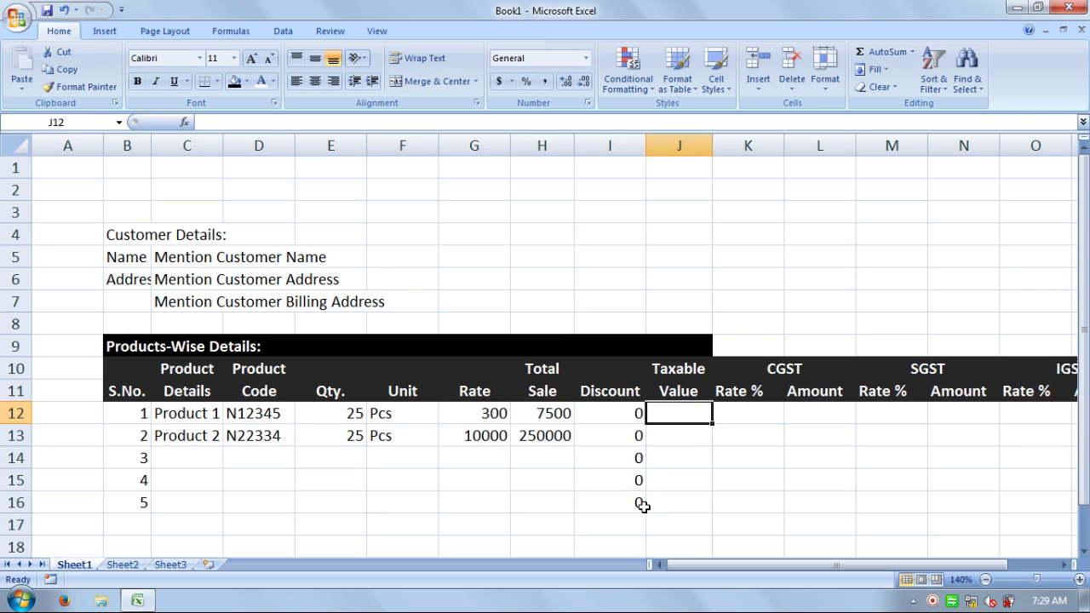
key("Left")
key("Right")
- Enter Taxable Value formulas =H12-I12 in J12 and =H13-I13 in J13
type("=")
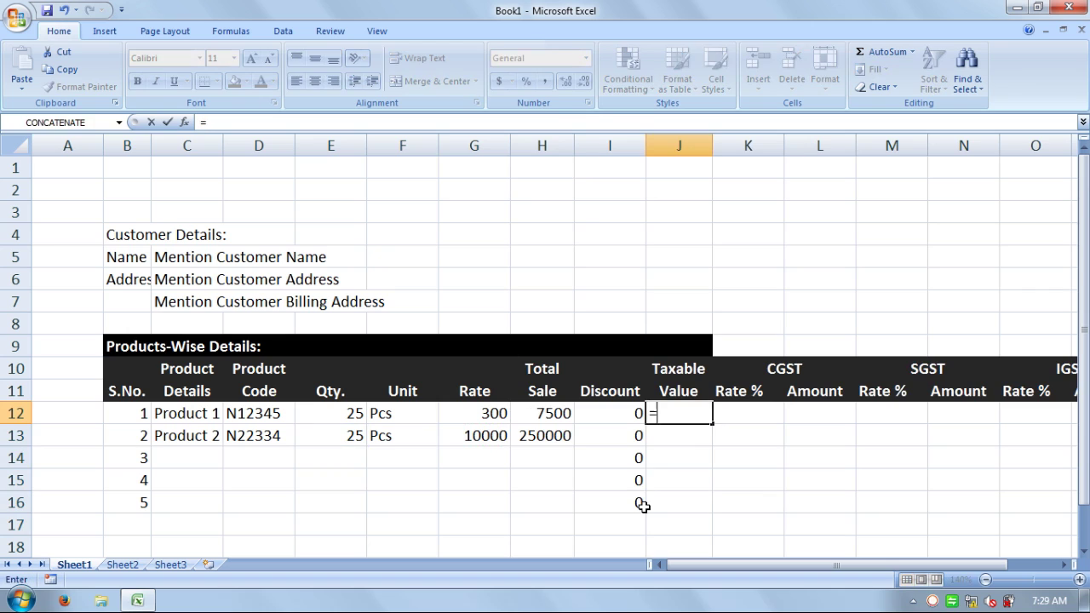
key("Left")
key("Left")
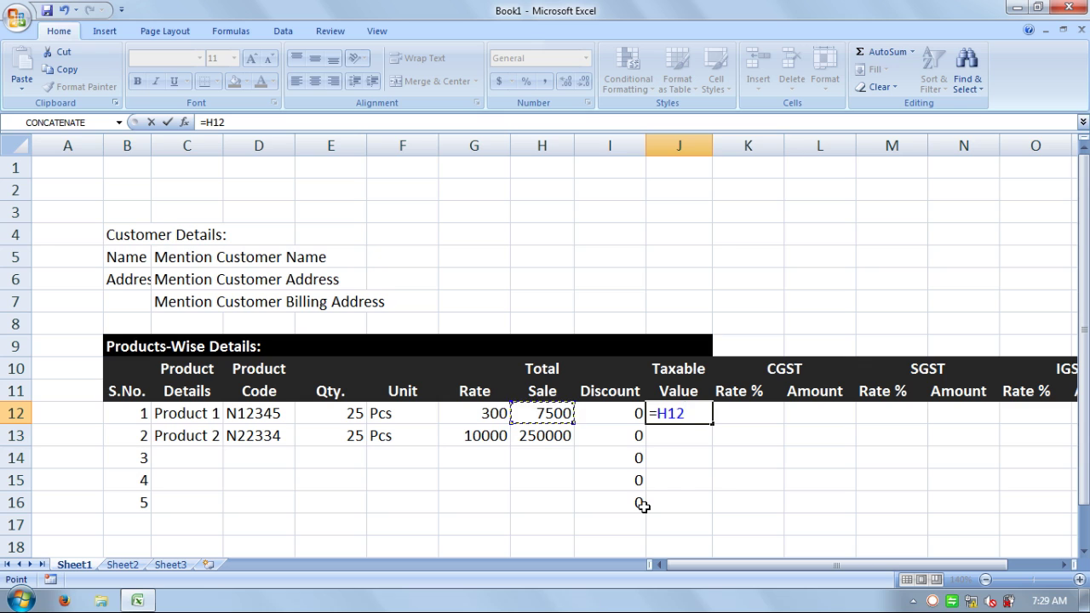
type("-")
key("Left")
key("Return")
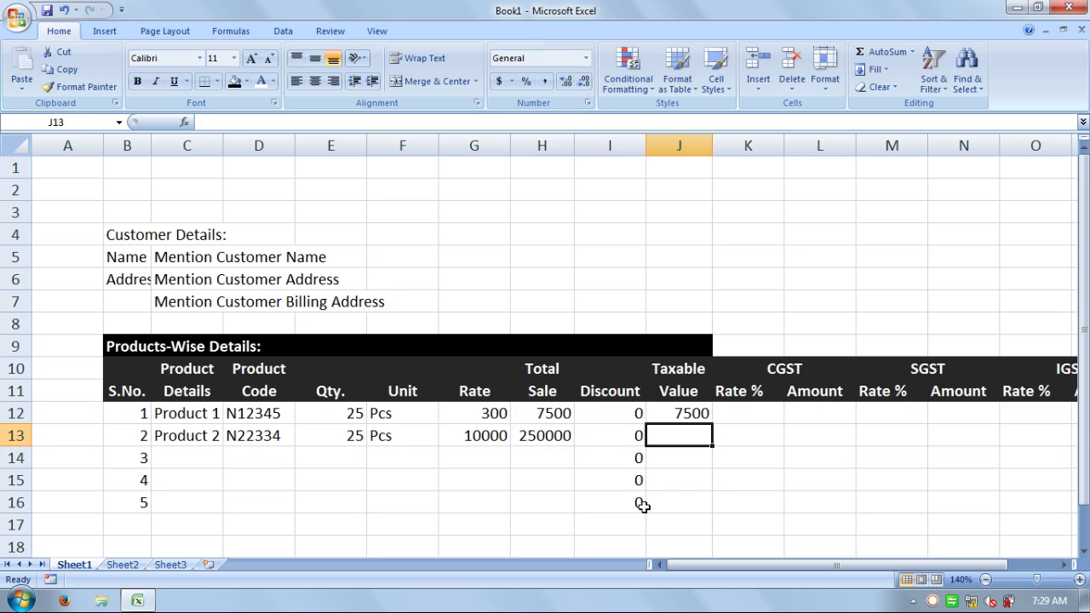
type("=")
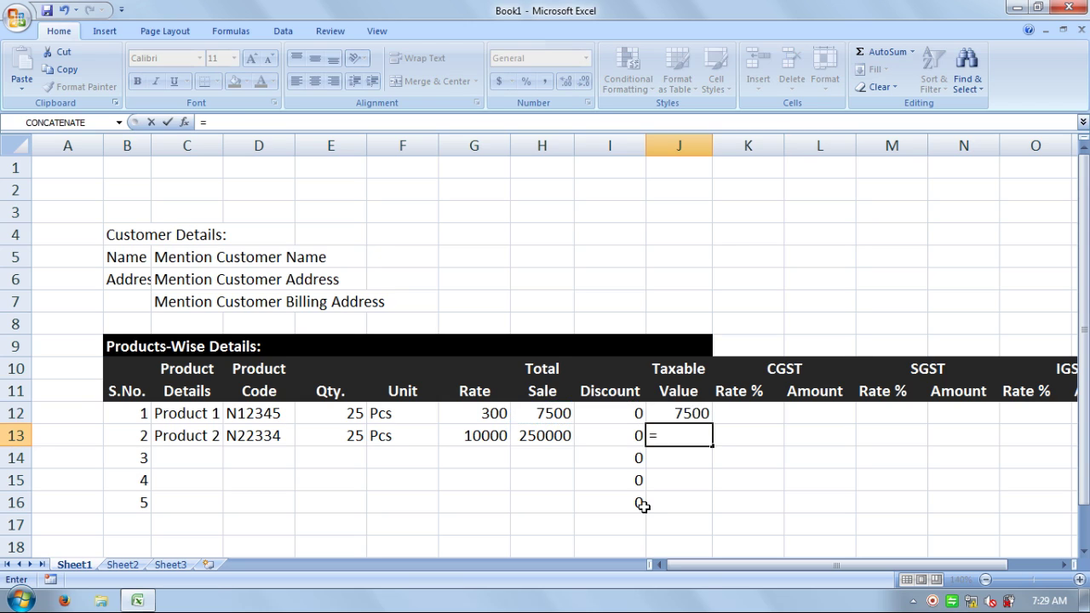
left_click(558, 435)
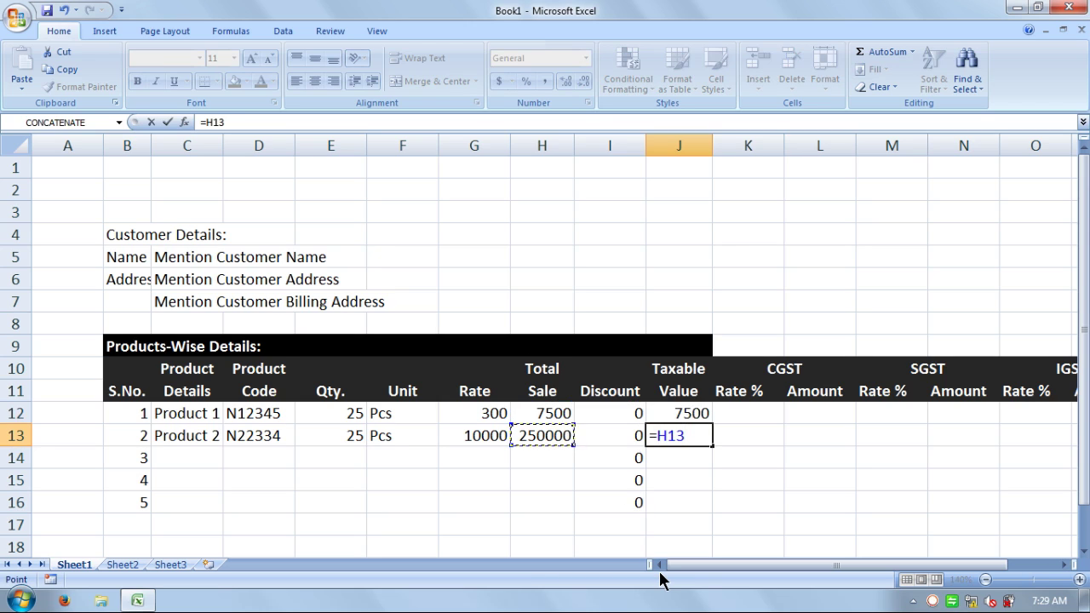
type("-")
left_click(624, 435)
key("Return")
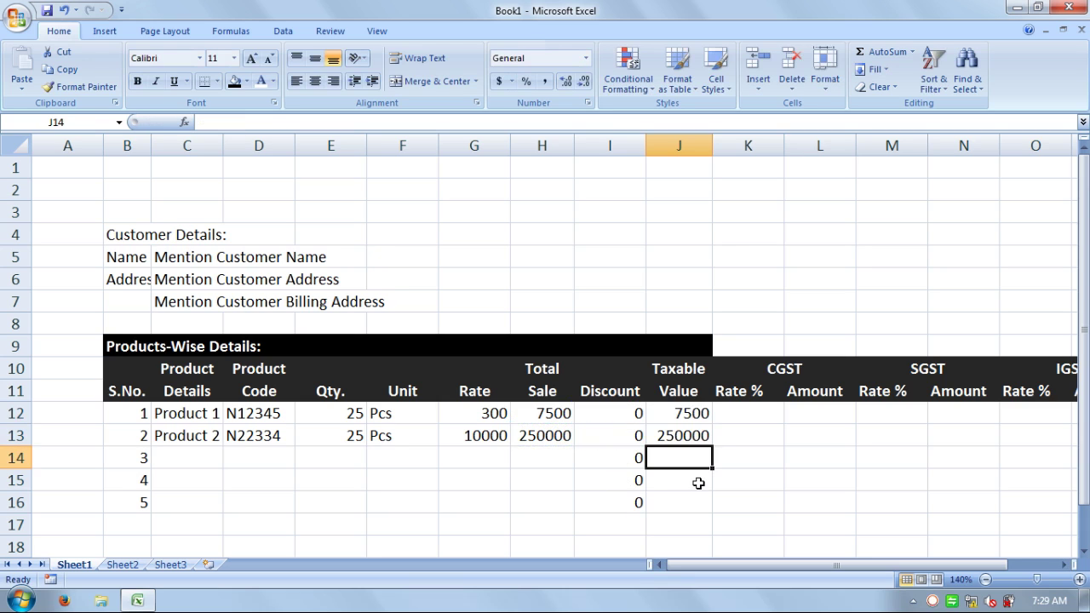
- Check the J12 formula and fill the Taxable Value formula down to J16
key("Right")
key("Up")
key("Left")
key("Down")
double_click(680, 406)
key("Return")
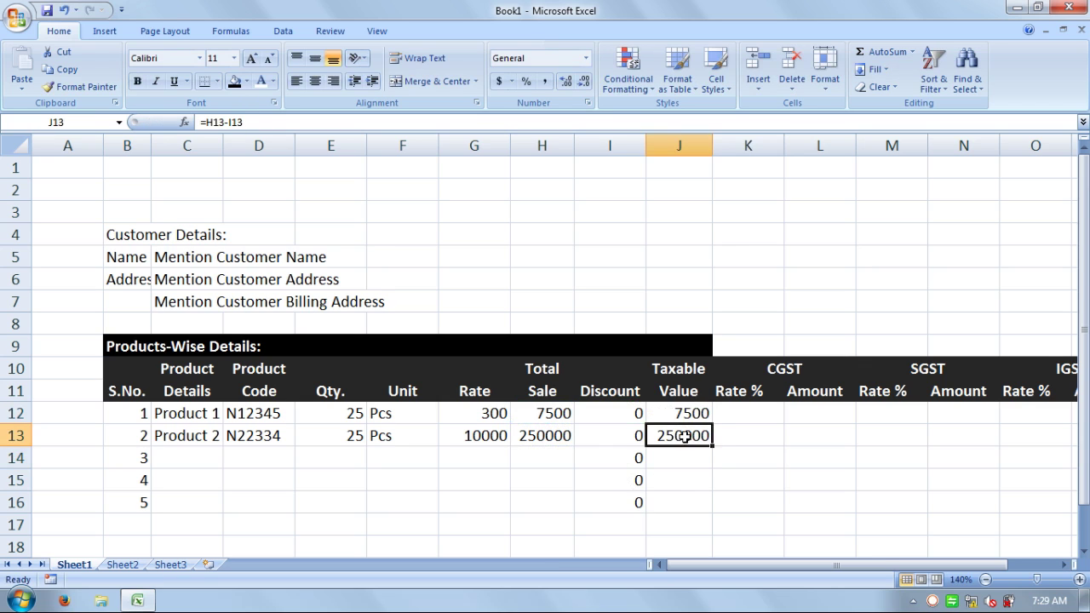
left_click_drag(683, 414, 713, 513)
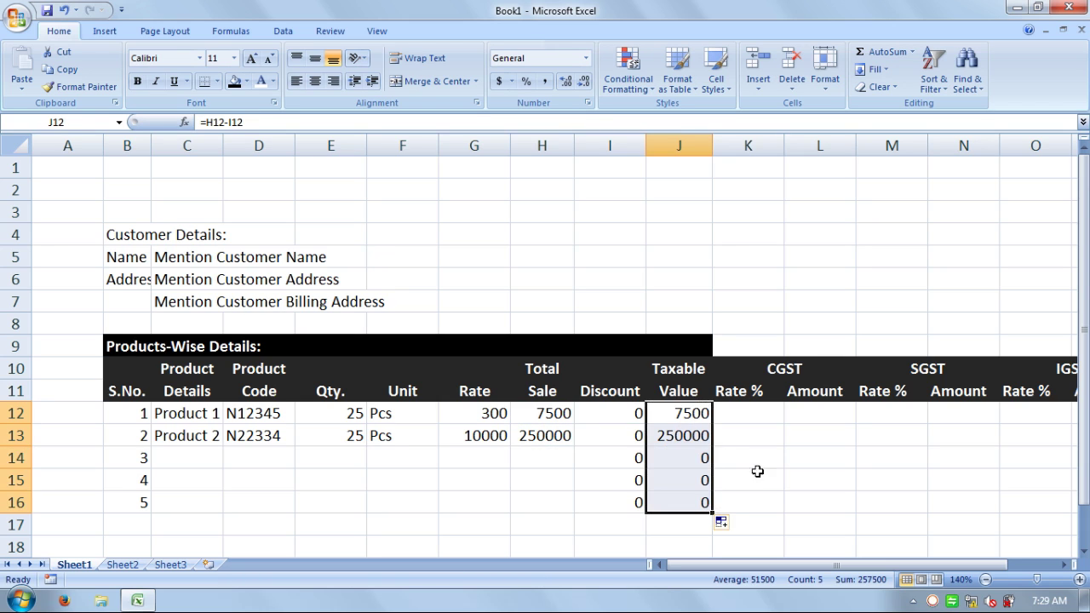
left_click(757, 415)
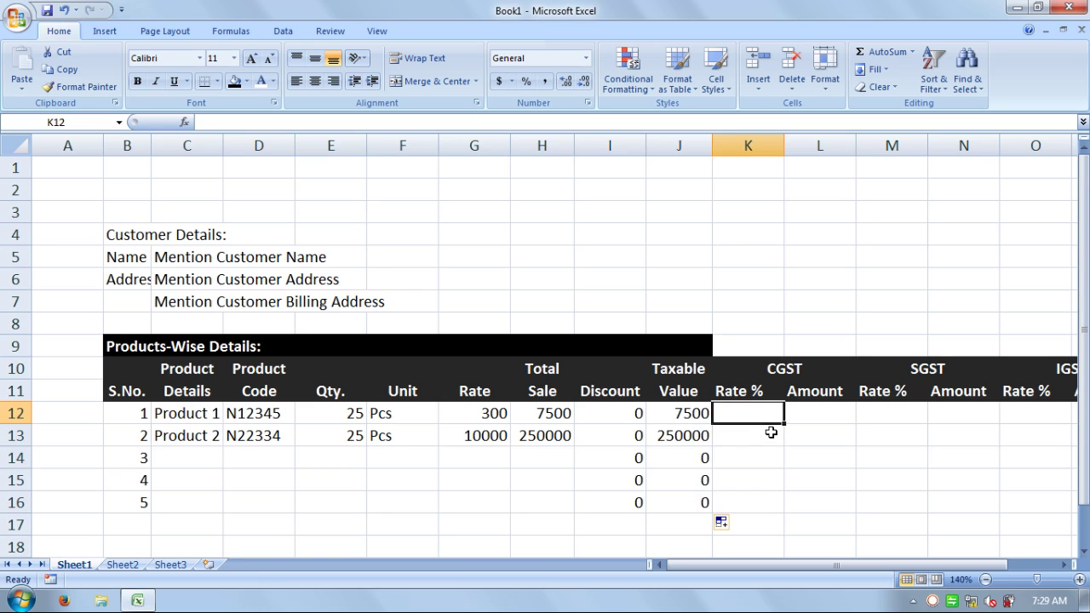
- Enter a 6% CGST rate for Product 1 in K12
type("6")
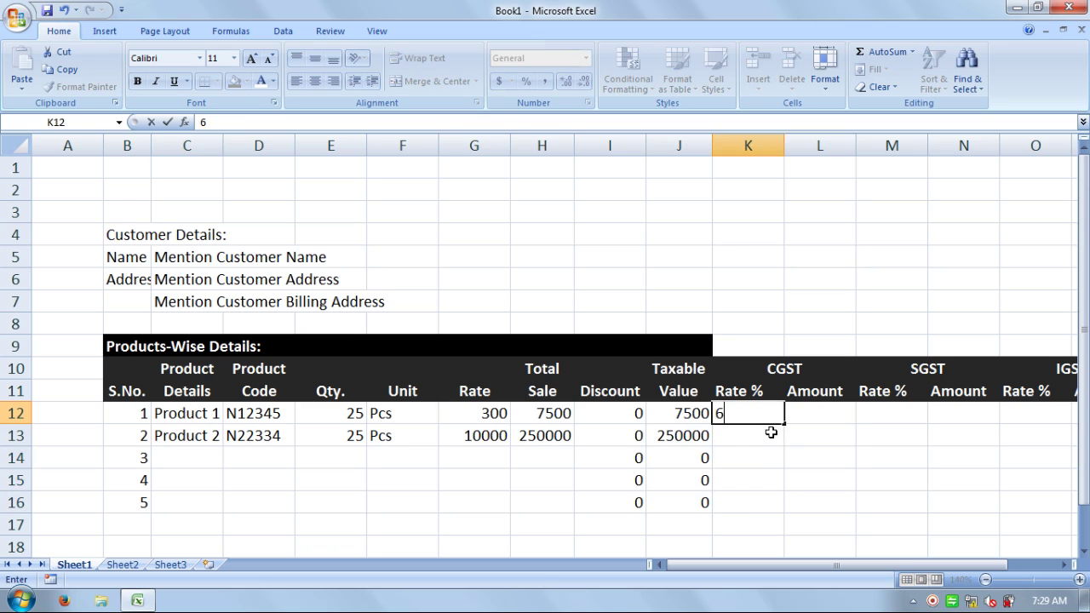
left_click(771, 432, "shift")
type("%")
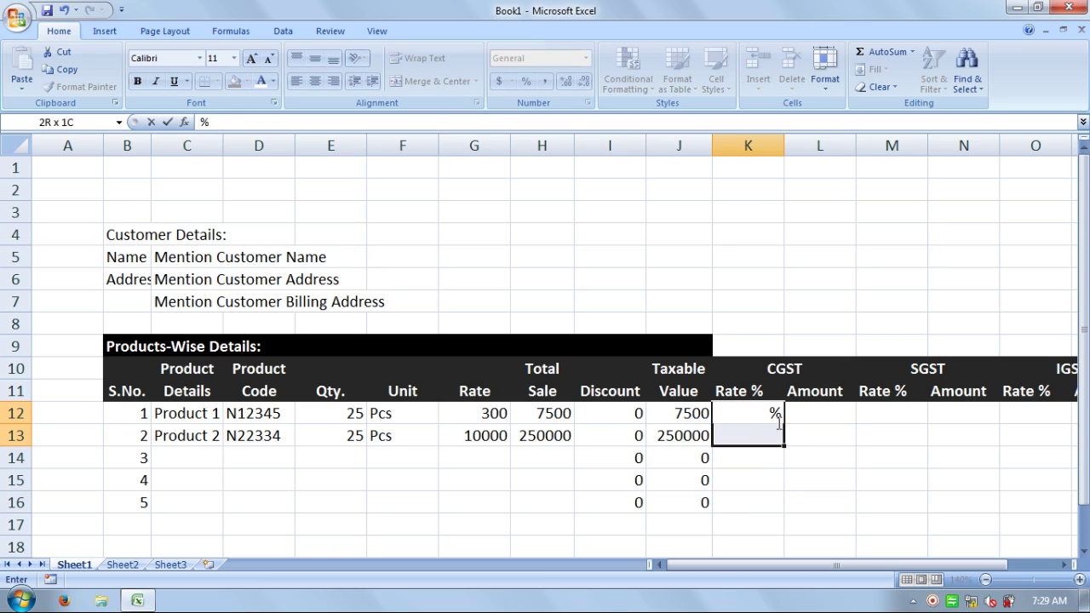
key("BackSpace")
type("6%")
key("Return")
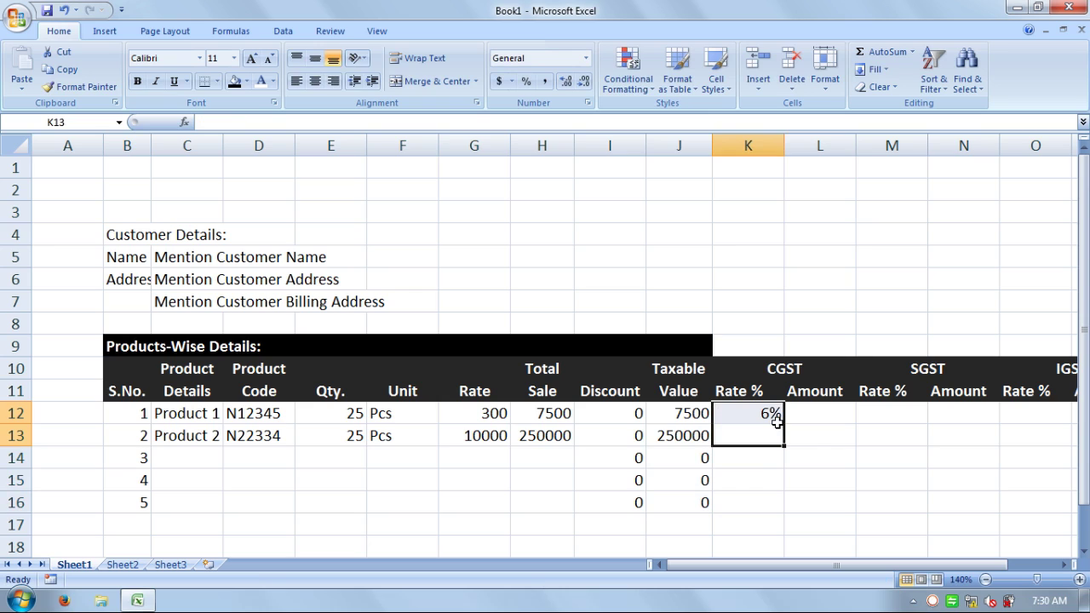
- Enter an 8% CGST rate for Product 2 in K13
left_click(778, 426)
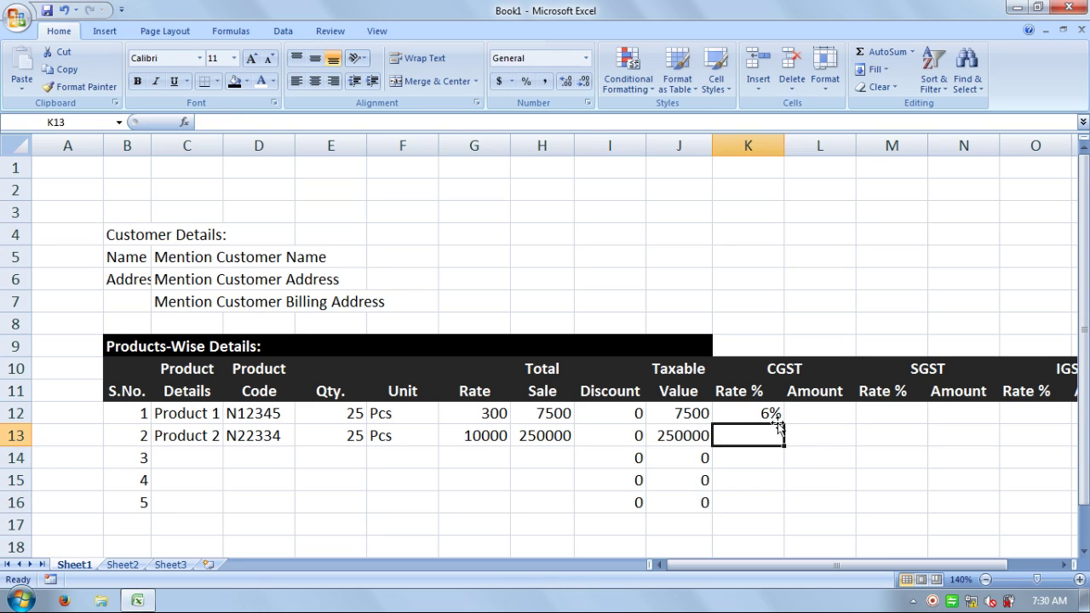
type("8%")
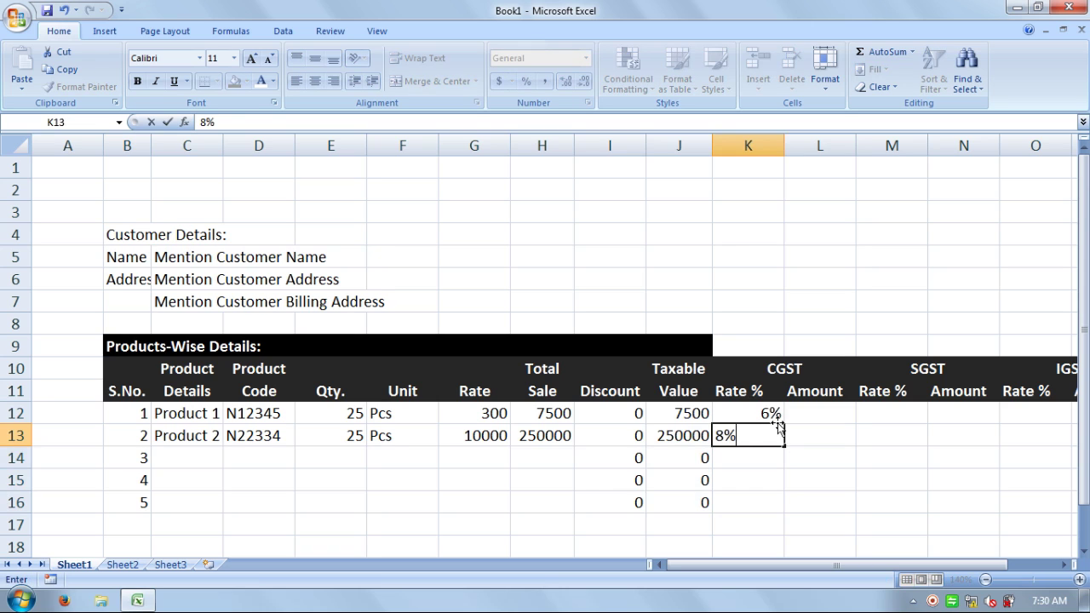
key("Return")
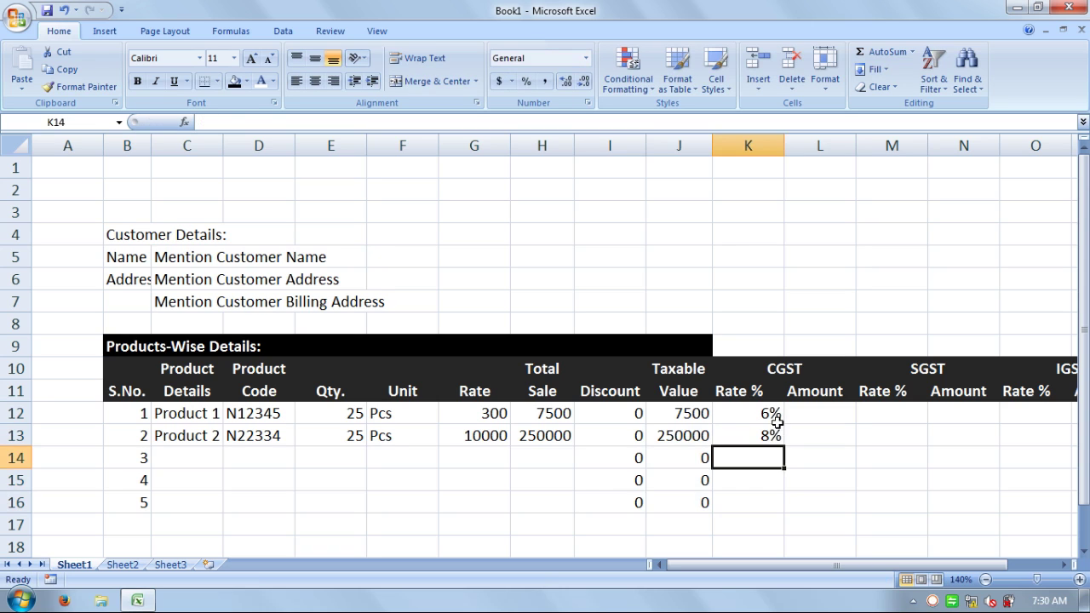
key("Right")
key("Up")
key("Up")
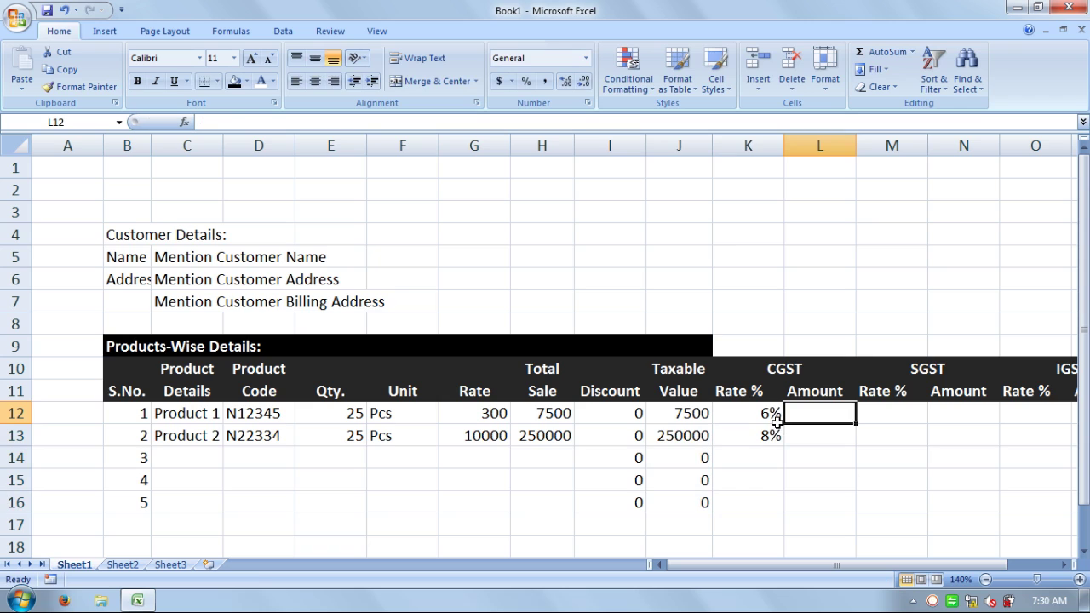
- Enter CGST amount formulas =H12*K12 and =H13*K13, giving 450 and 20000
type("=")
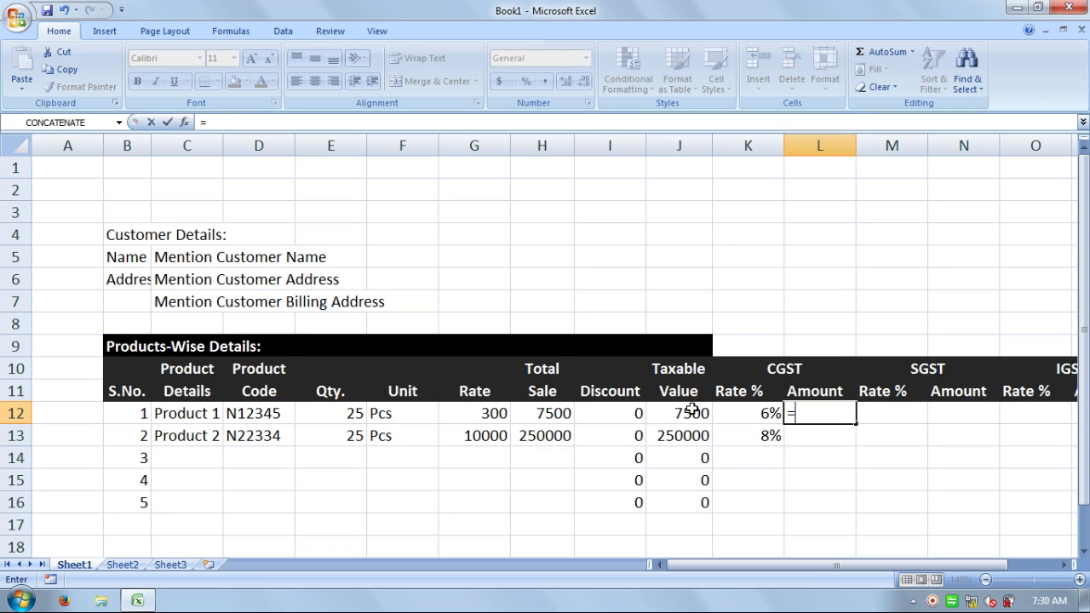
left_click(687, 413)
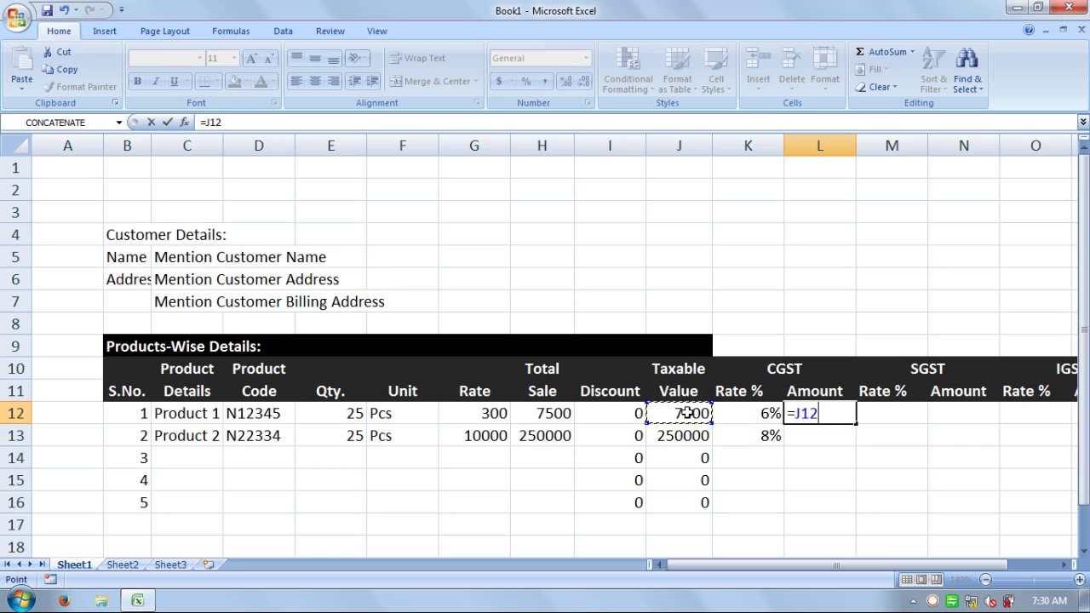
left_click(565, 414)
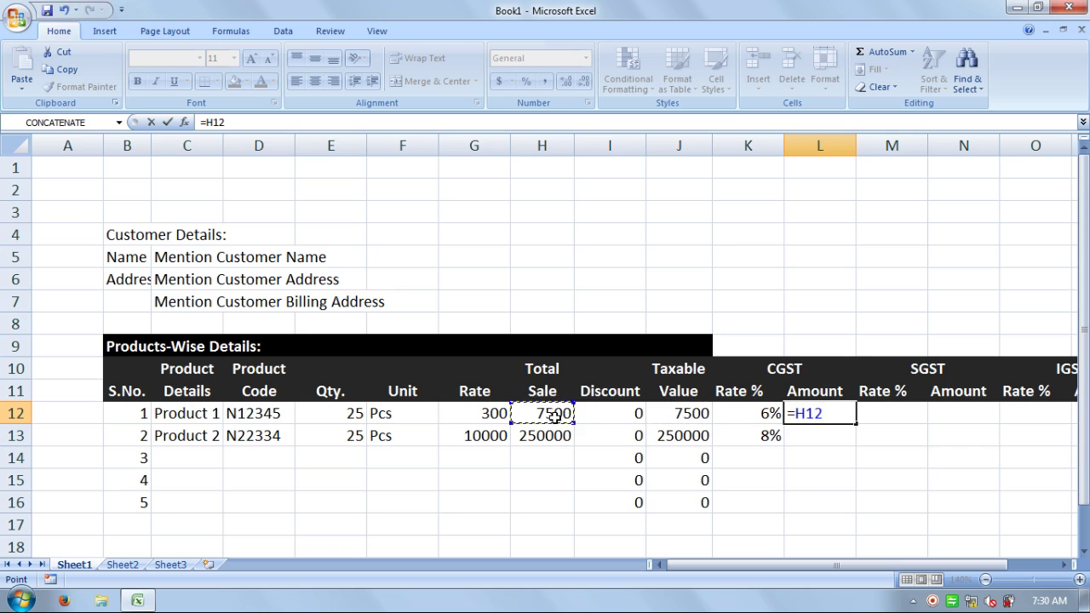
type("*")
left_click(728, 415)
key("Return")
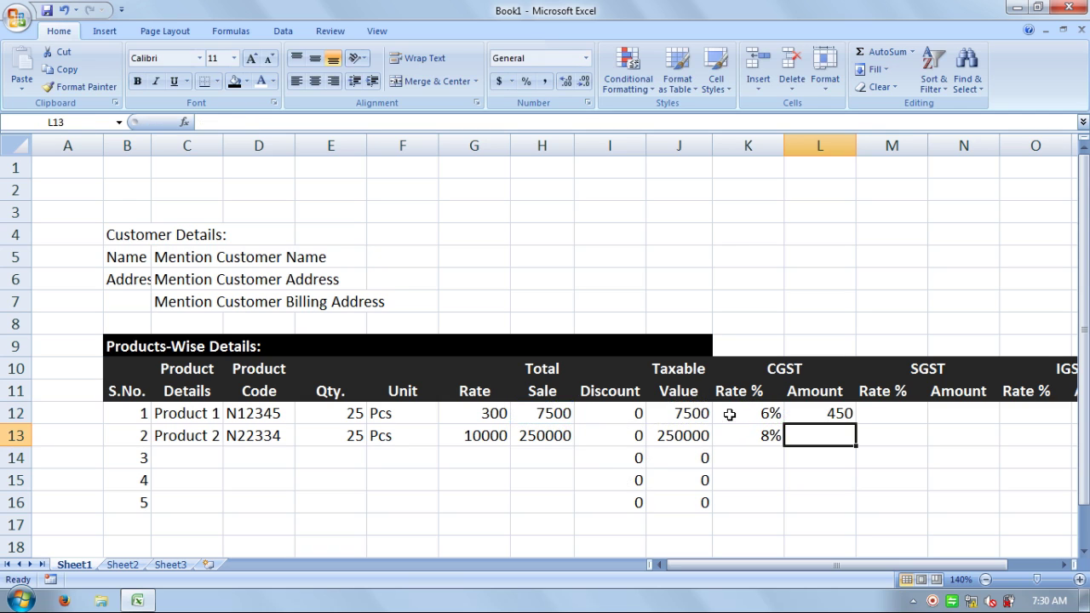
type("=")
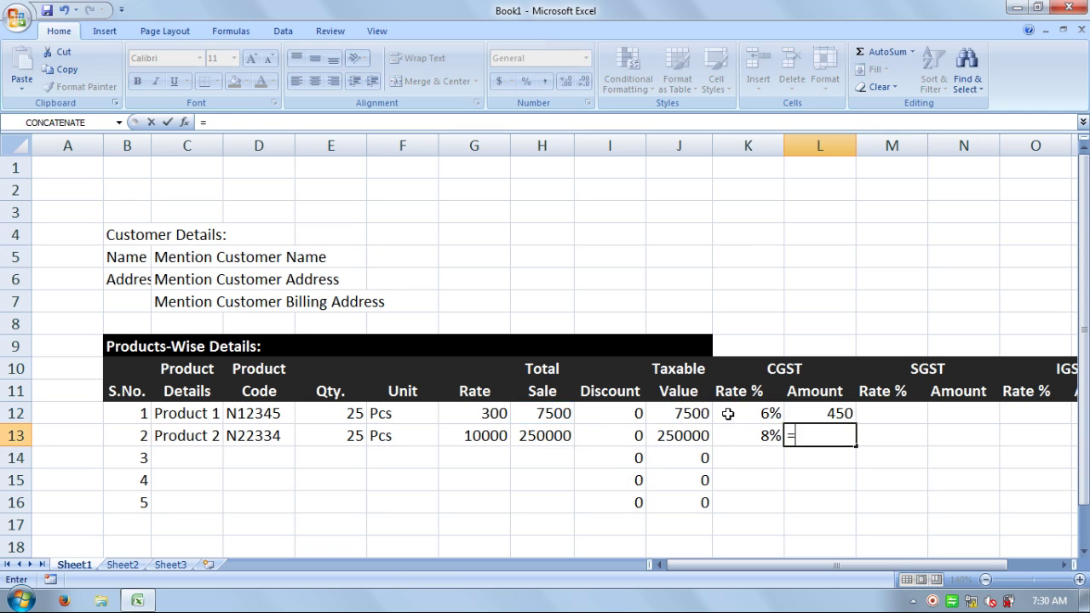
left_click(551, 441)
type("*")
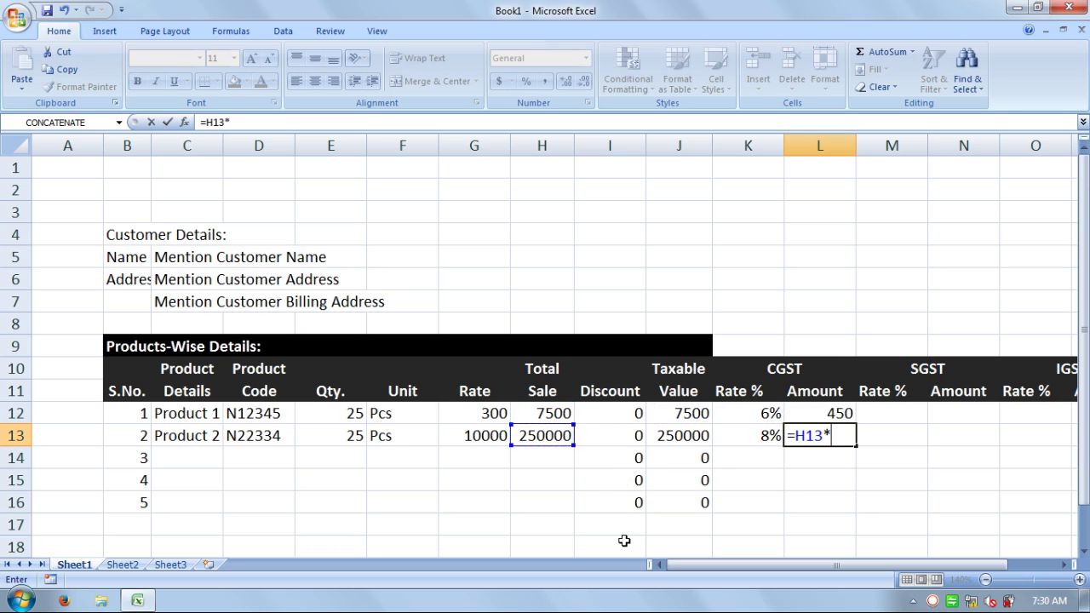
left_click(737, 437)
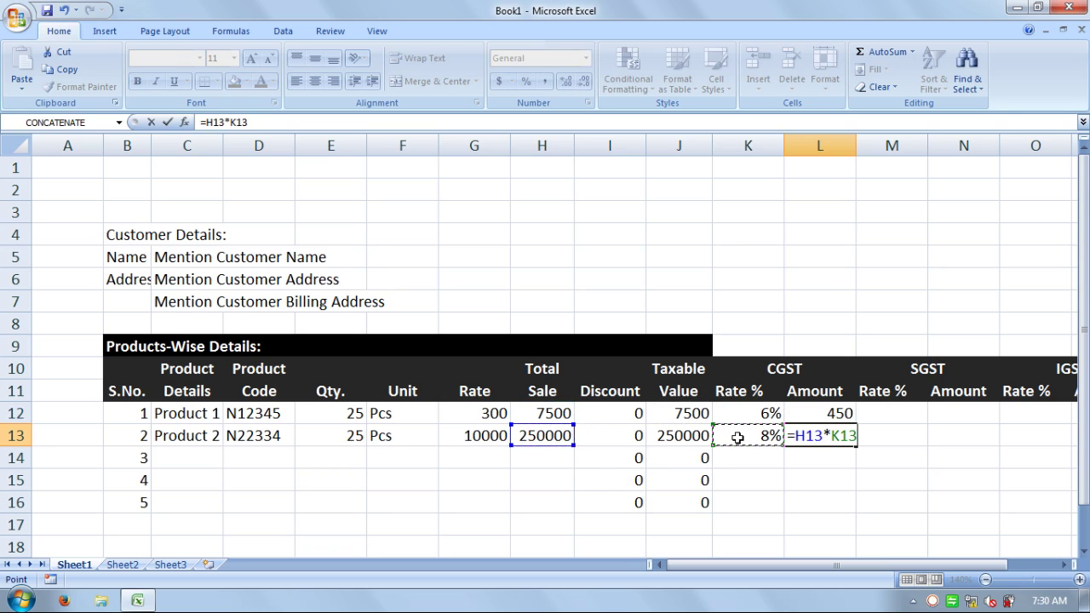
key("Return")
- Review the row 12–13 Discount and Taxable Value formulas, ending on SGST rate cell M12
key("Up")
key("Up")
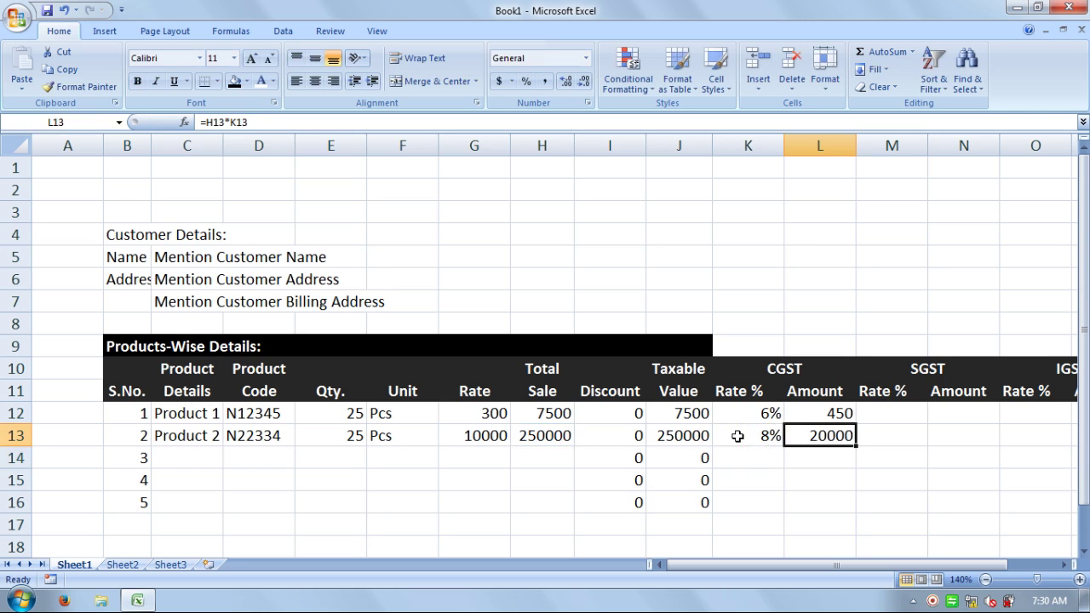
key("Down")
key("Left")
key("Left")
key("Left")
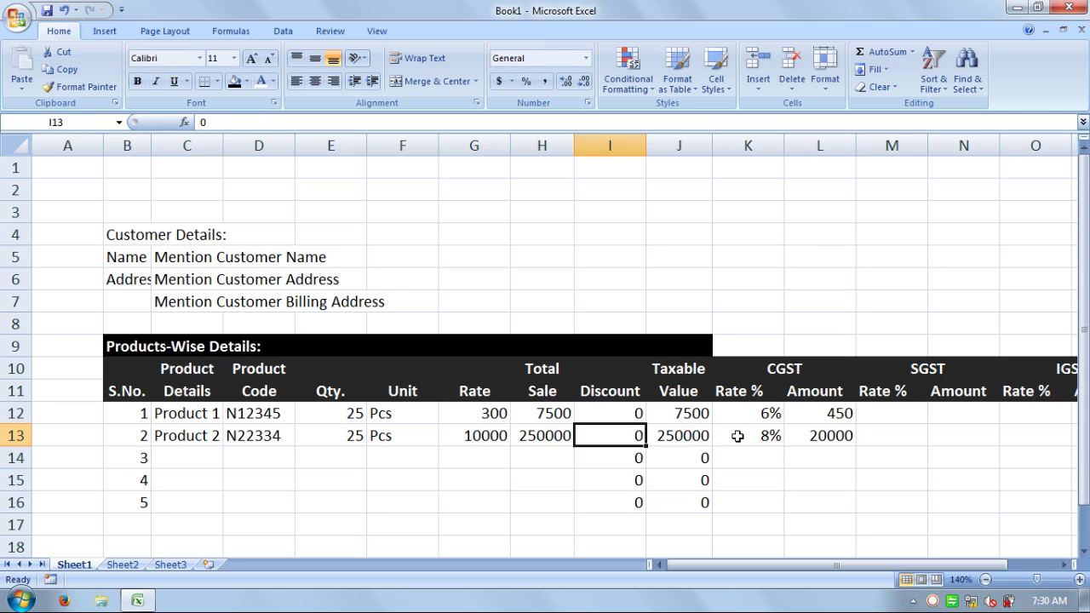
key("Right")
key("Up")
key("Up")
key("Down")
key("Down")
key("Up")
key("Left")
key("Left")
key("Down")
key("Right")
key("Right")
key("Up")
key("Right")
key("Right")
key("Right")
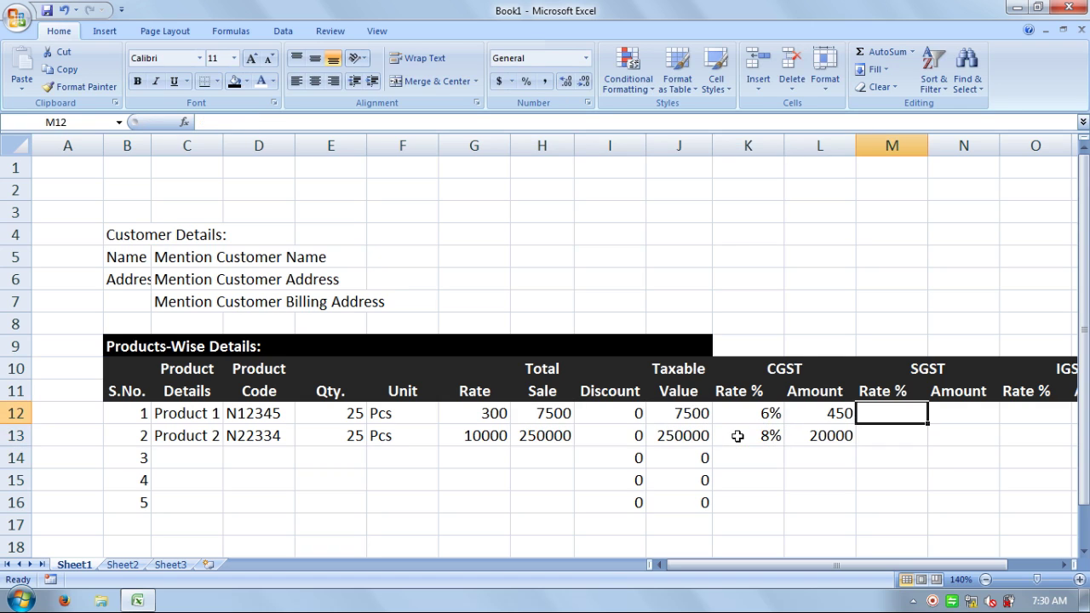
key("Left")
key("Left")
key("Left")
key("Left")
key("Left")
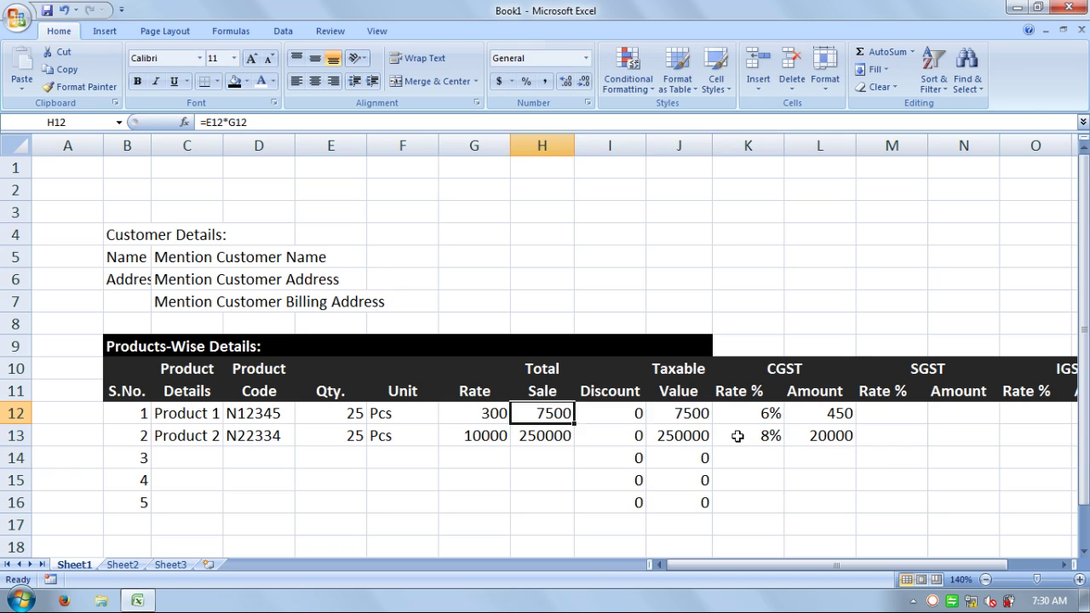
key("Right")
key("Right")
key("Down")
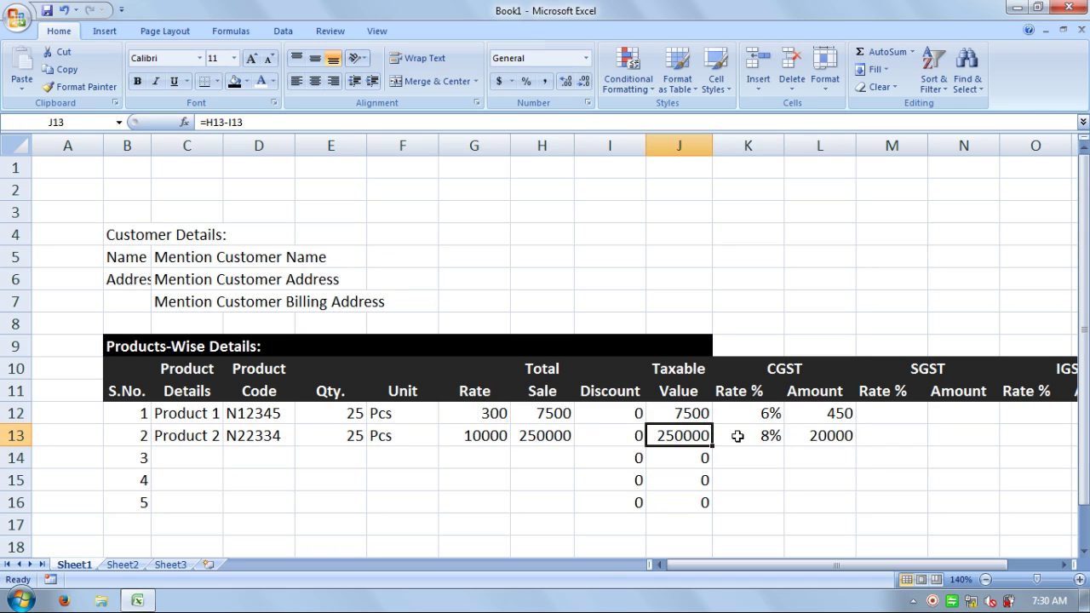
key("Right")
key("Right")
key("Up")
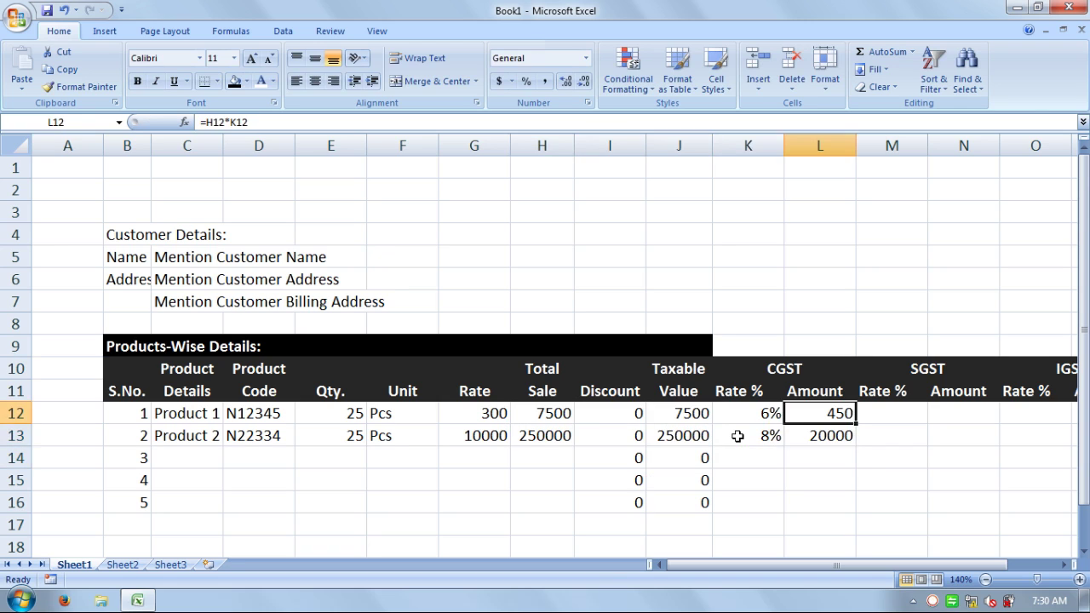
key("Right")
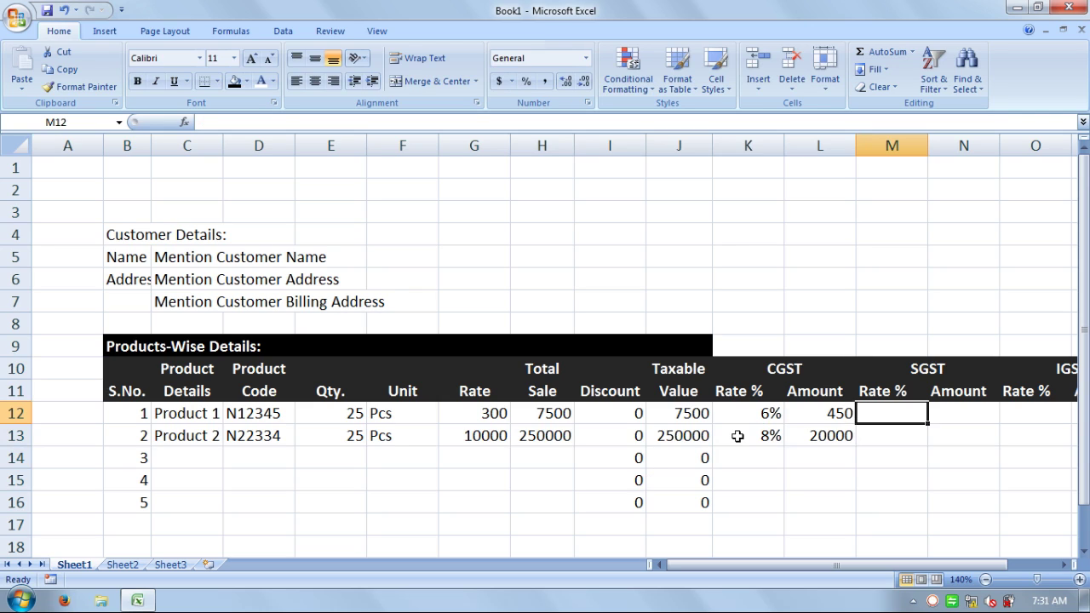
- Enter SGST rates of 6% in M12 and 10% in M13, redoing a mistaken M13 entry
type("6")
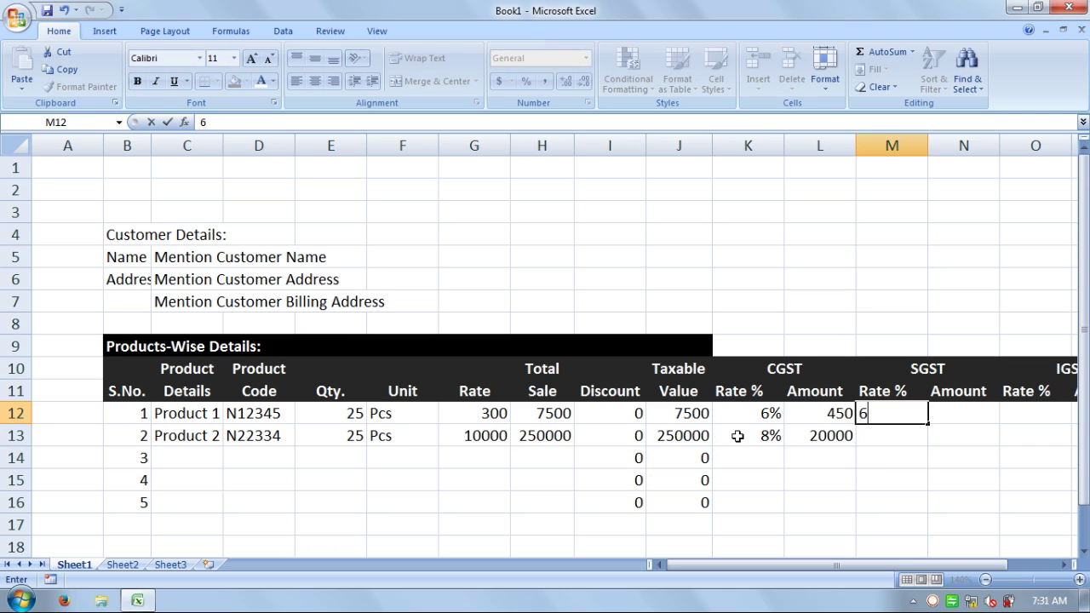
type("%")
key("Return")
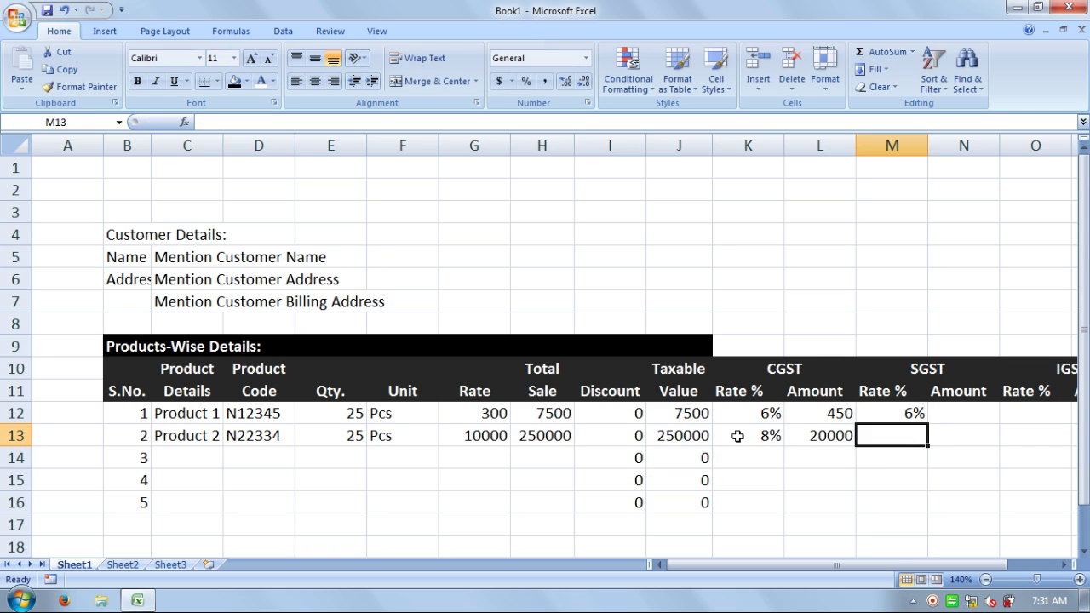
type("10")
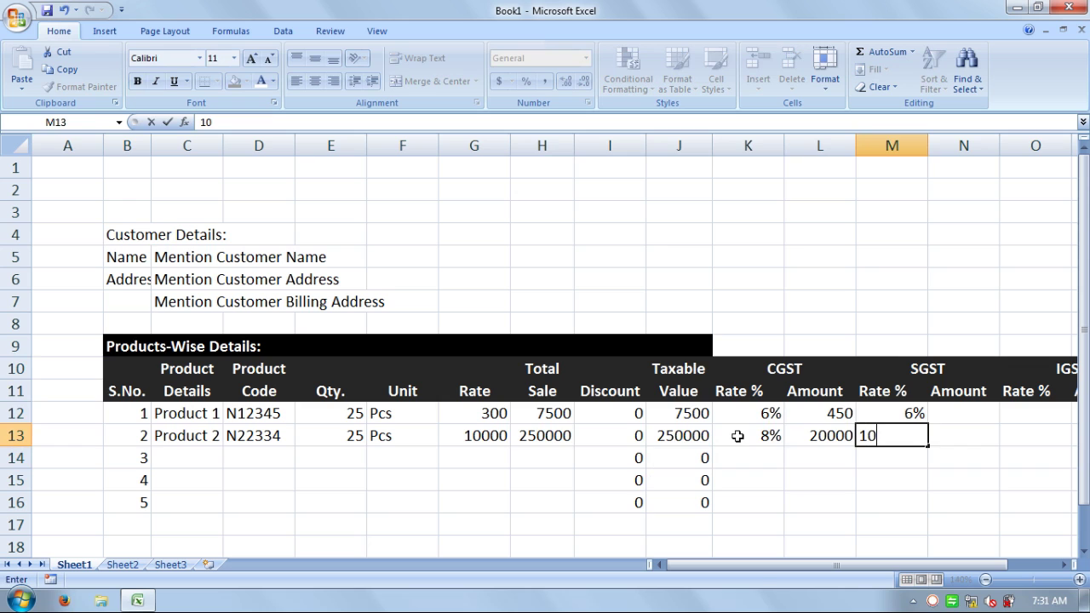
left_click(737, 436, "shift")
type("%")
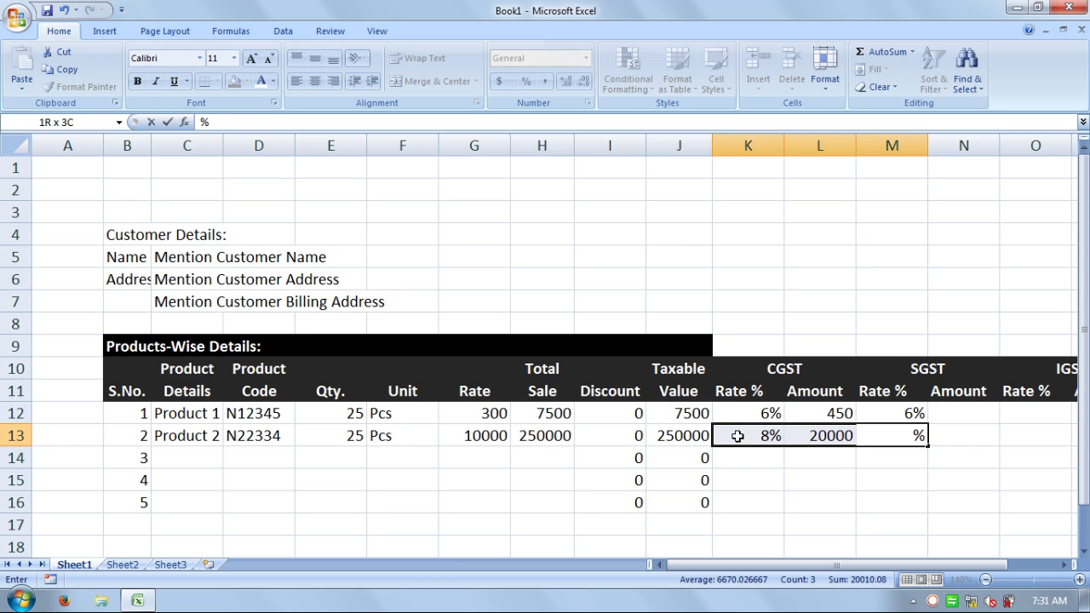
key("Return")
key("Up")
key("Right")
key("Left")
type("10")
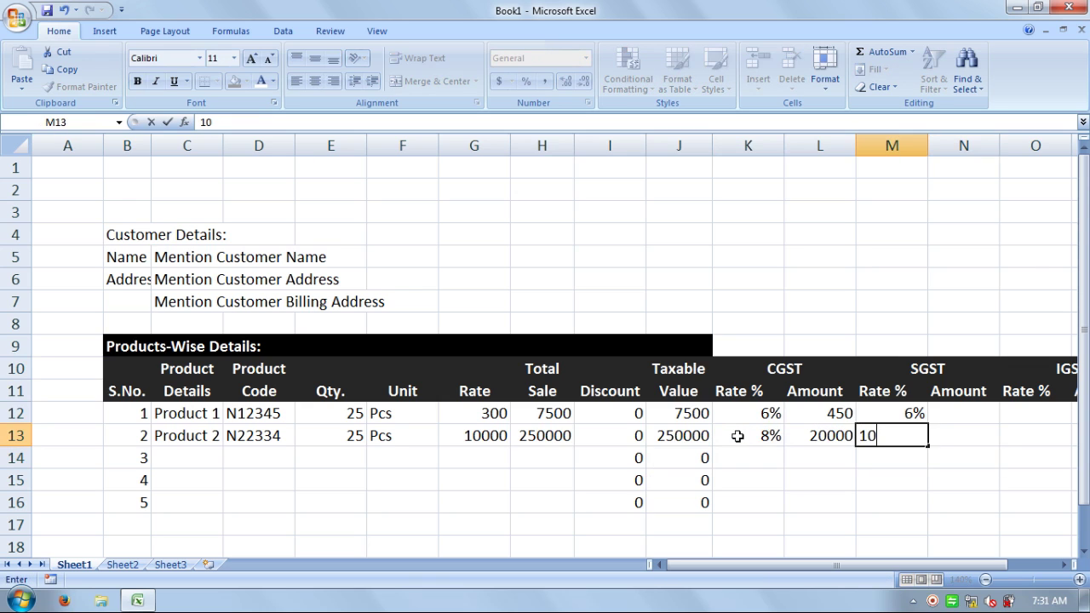
type("%")
key("Right")
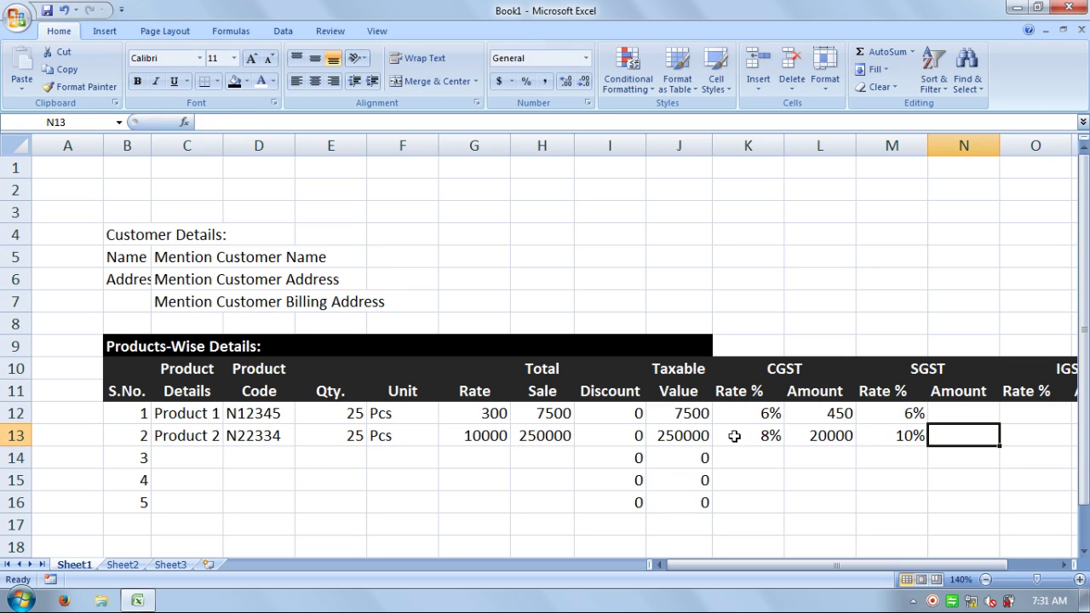
key("Up")
- Enter SGST amount formulas =H12*M12 and =H13*M13, giving 450 and 25000
type("=")
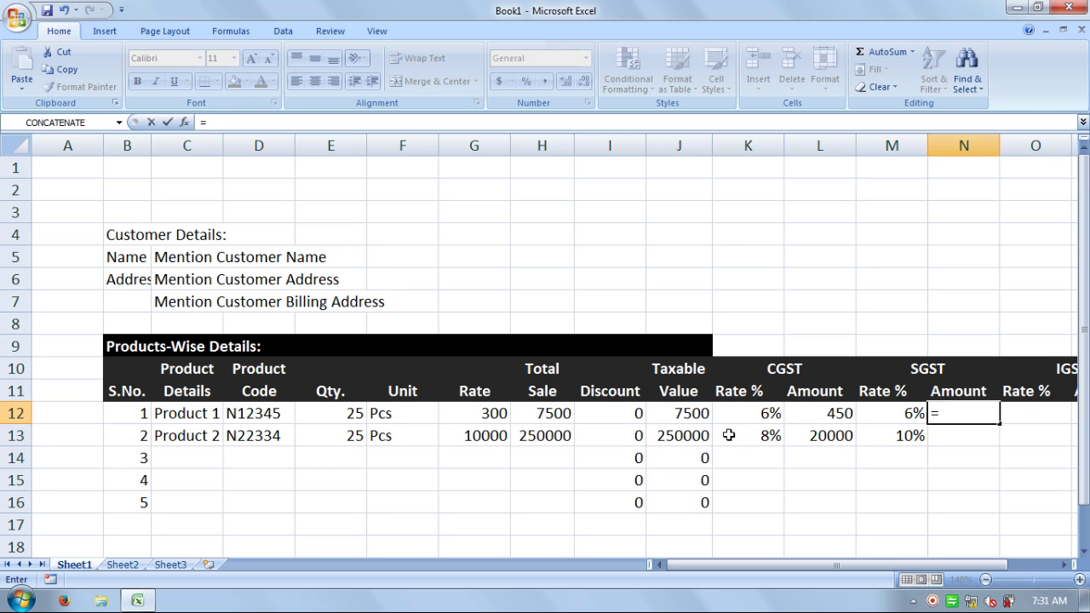
left_click(558, 413)
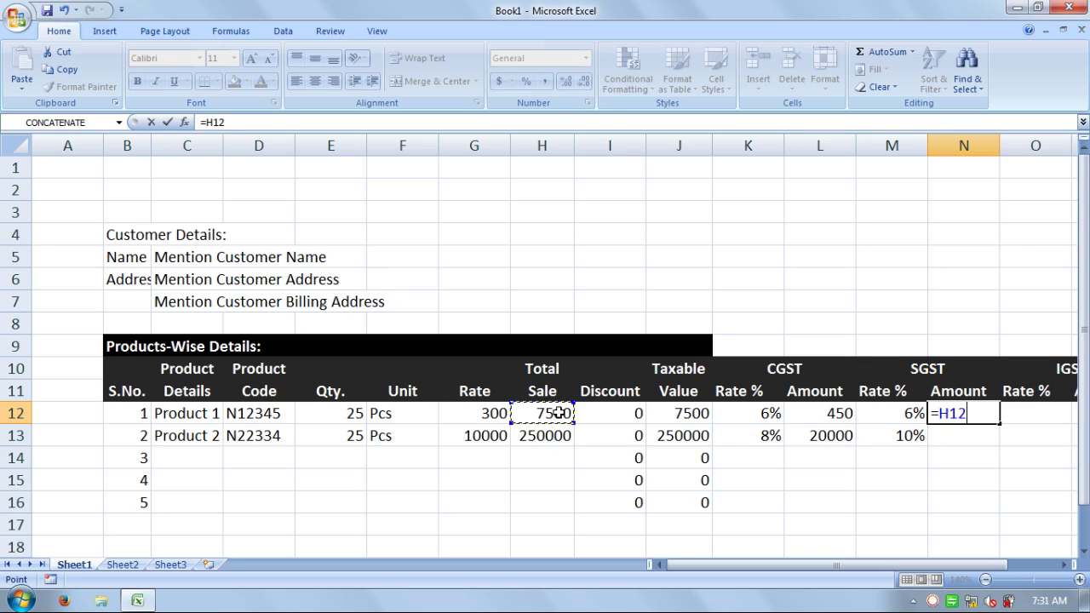
type("*")
left_click(882, 413)
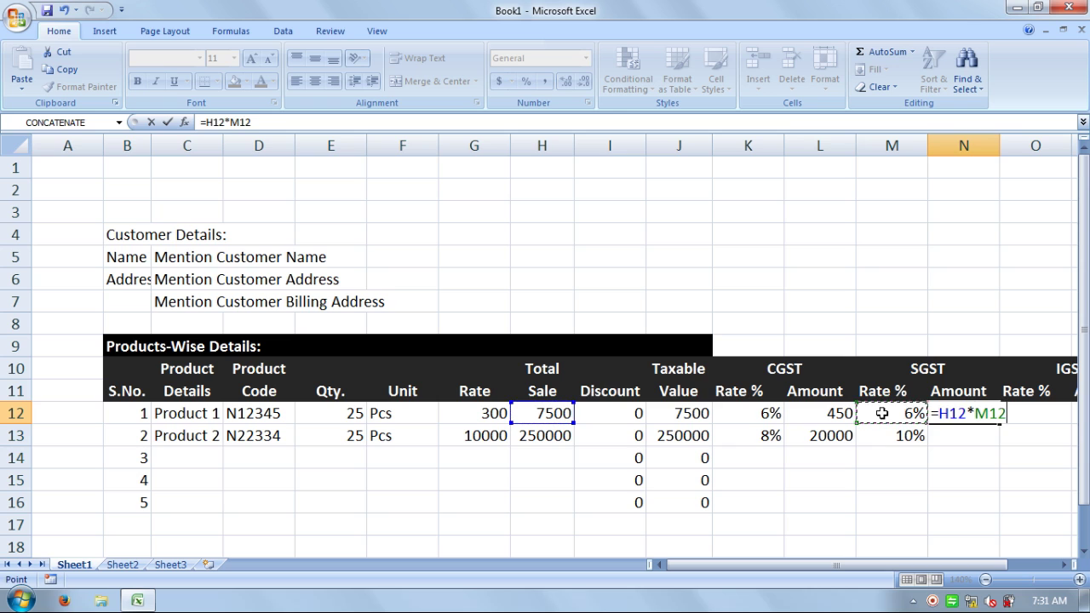
key("Return")
type("=")
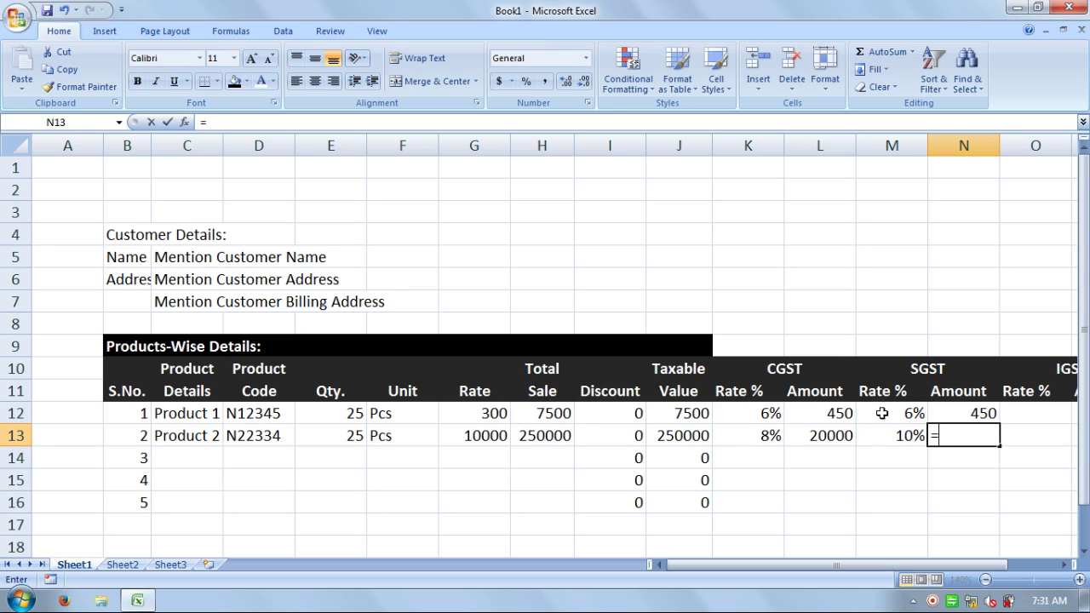
left_click(563, 440)
type("*")
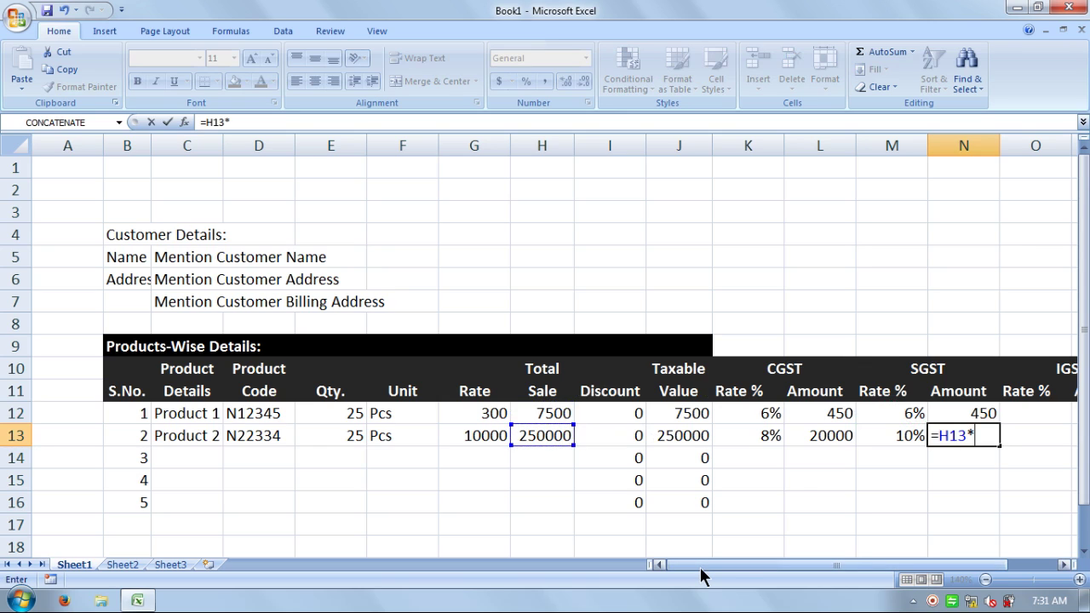
left_click(899, 437)
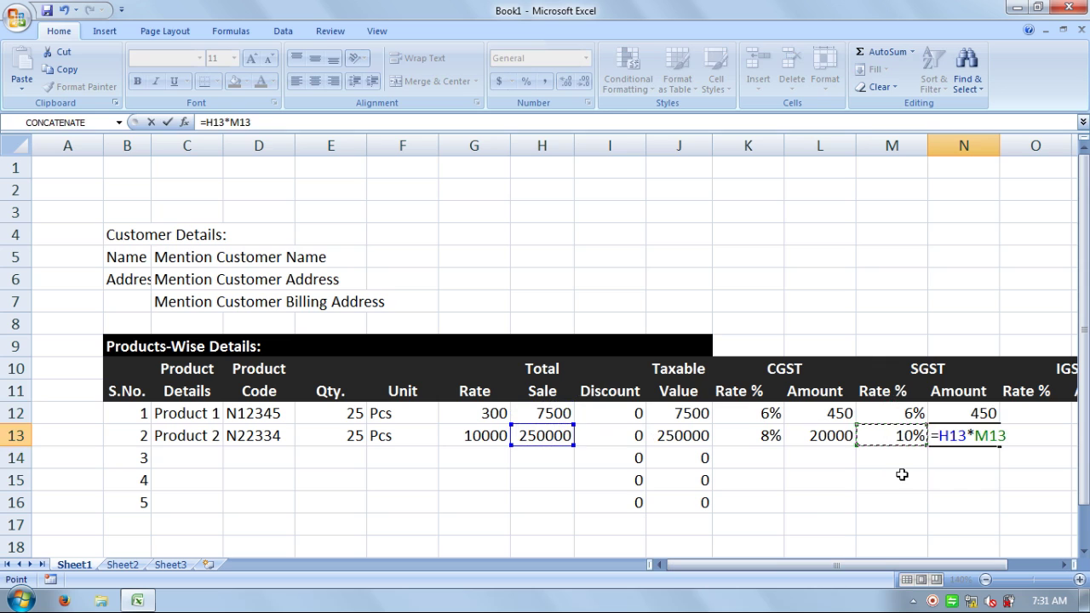
key("Return")
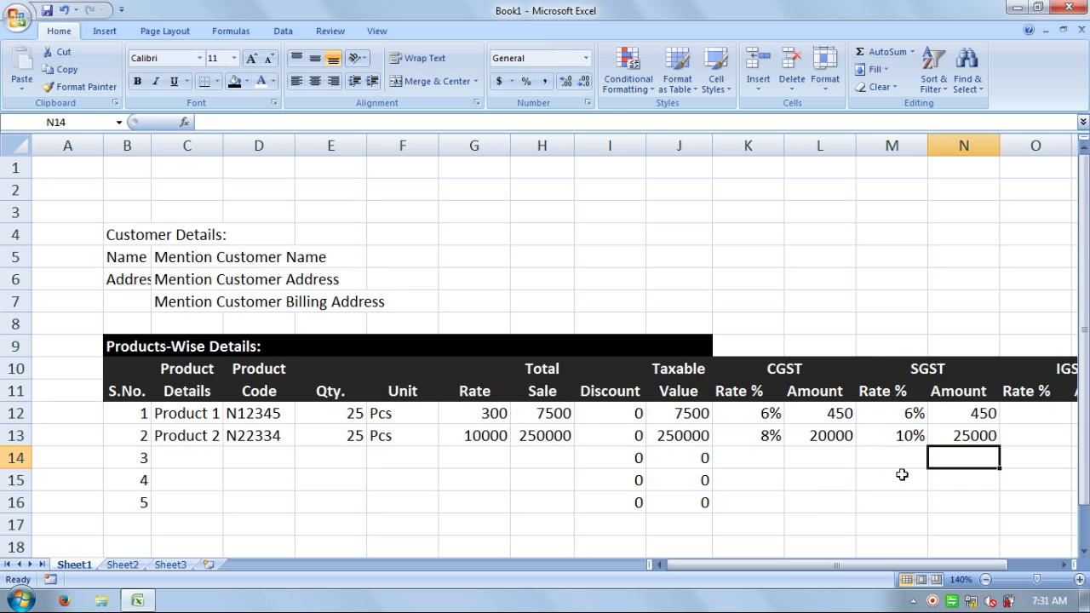
key("Right")
- Enter a 0% IGST rate in O12 and fill it down to O16
key("Up")
key("Up")
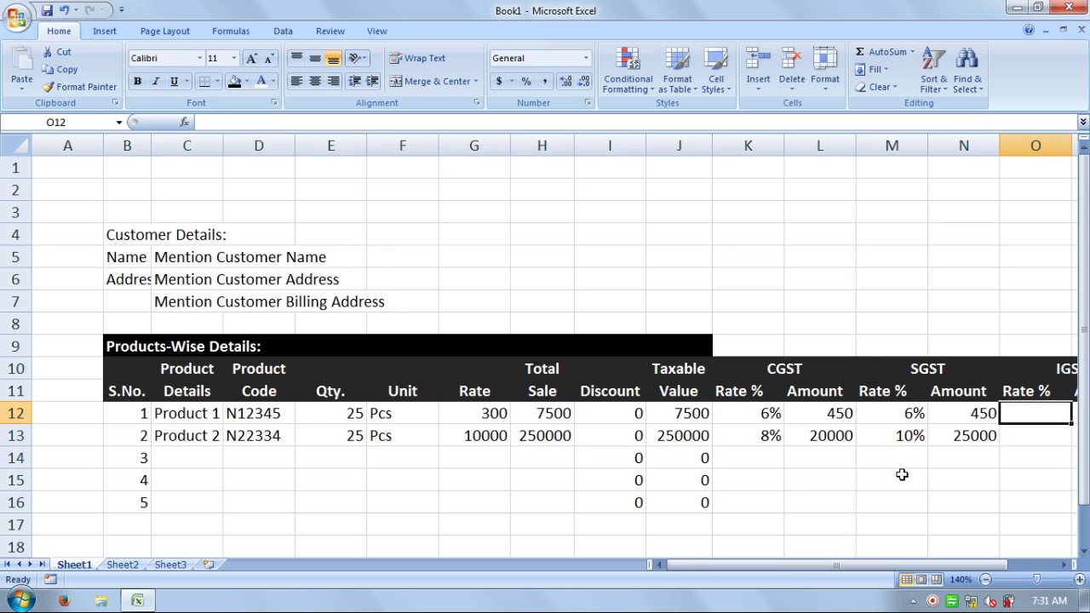
key("Right")
key("Left")
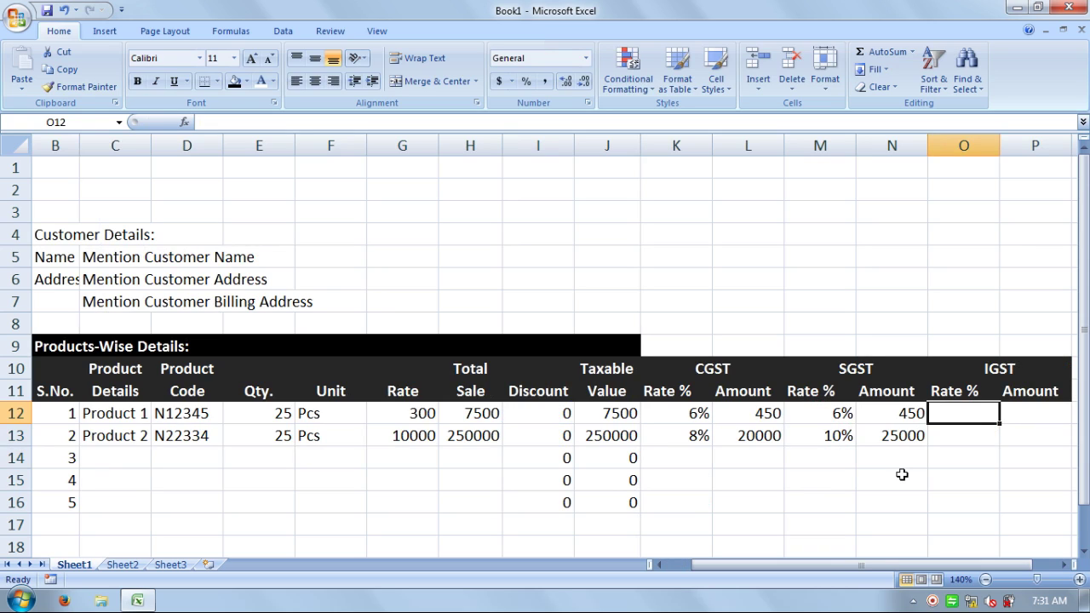
type("0%")
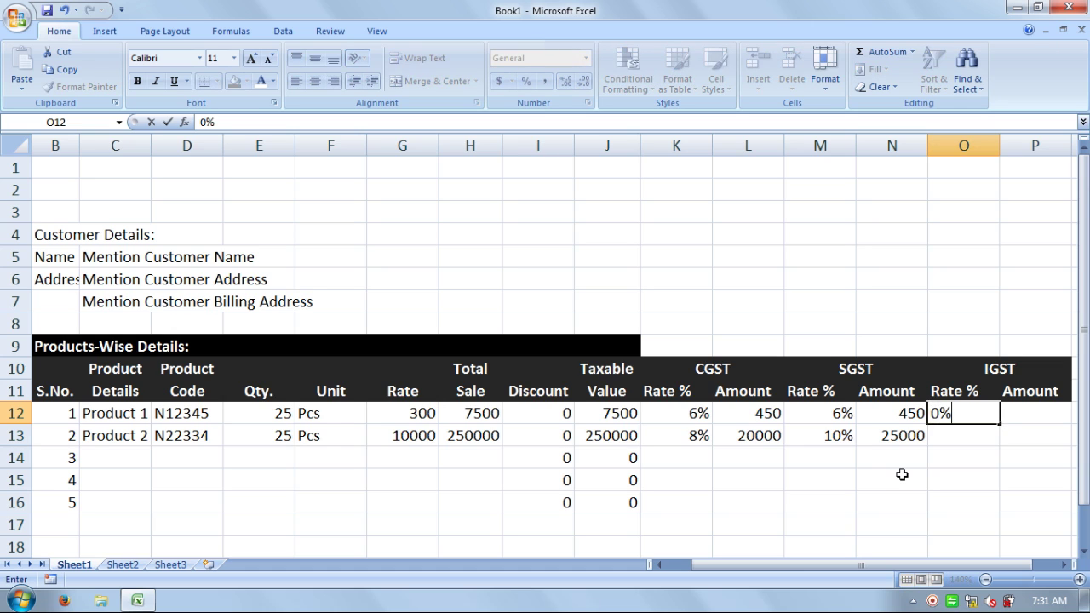
key("Return")
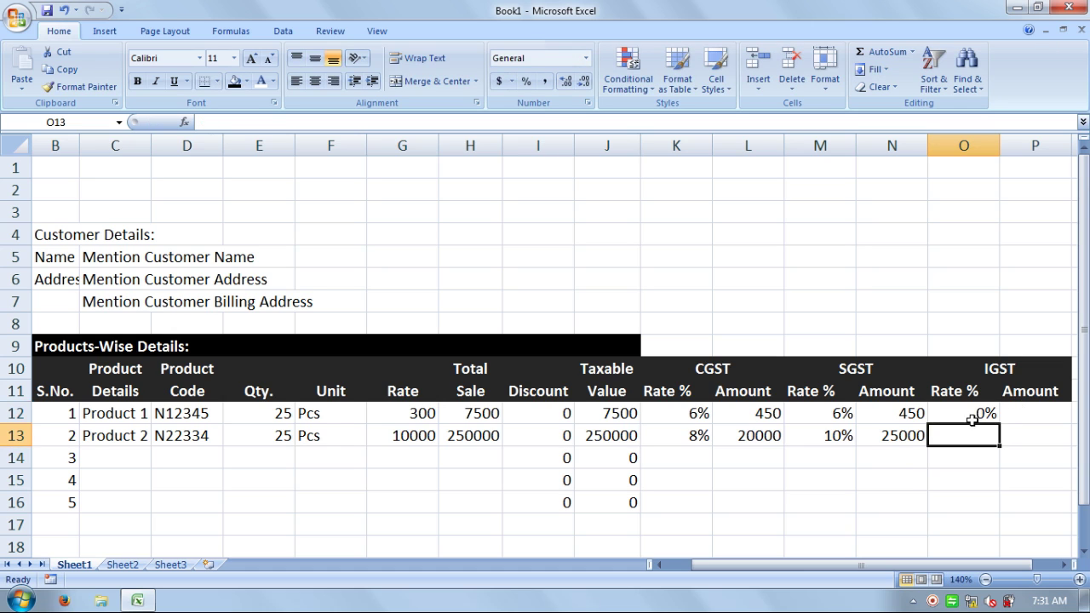
left_click(975, 417)
left_click_drag(1002, 423, 994, 511)
left_click(791, 503)
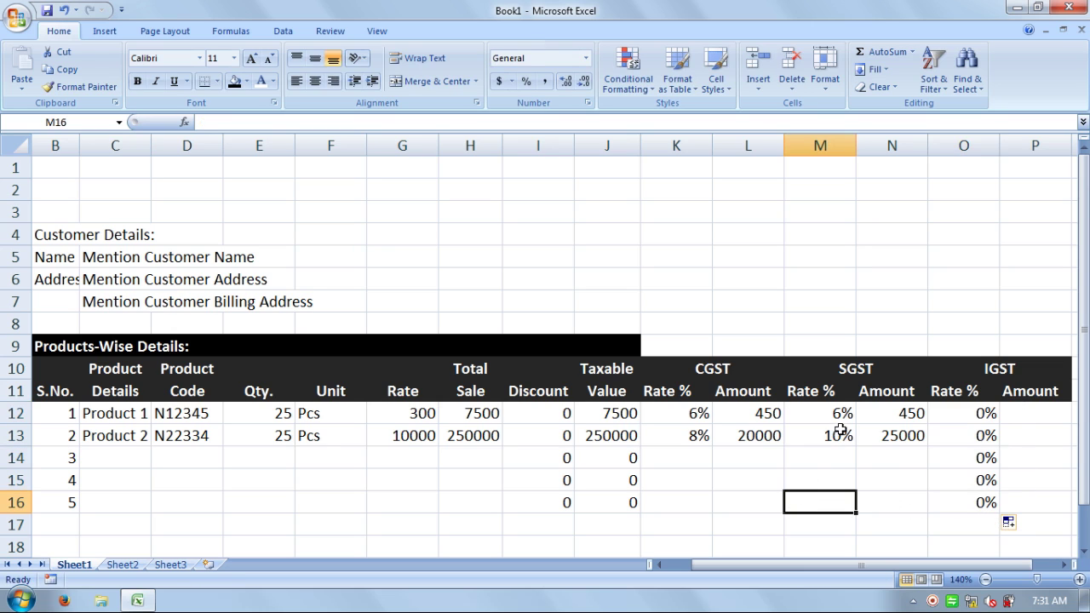
- Copy the SGST and CGST amount formulas down through row 16
left_click_drag(873, 413, 927, 509)
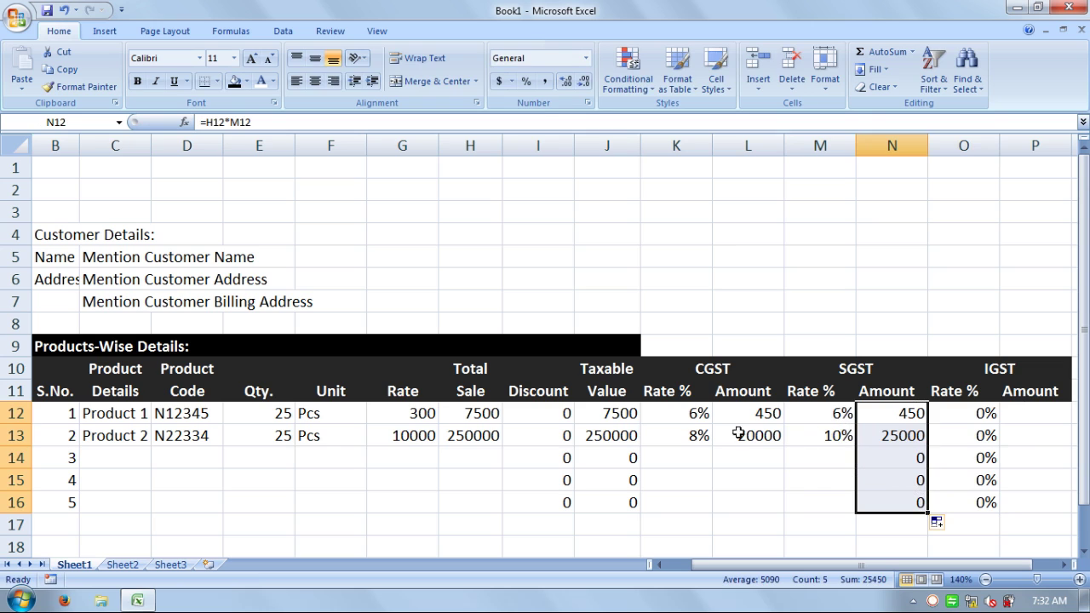
left_click(760, 415)
left_click_drag(759, 415, 780, 511)
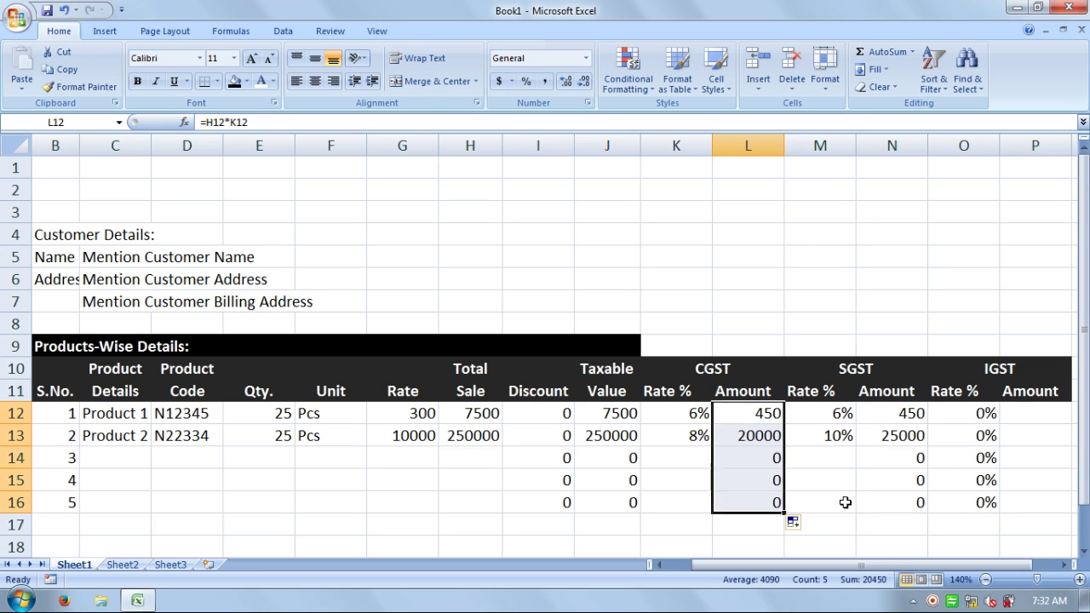
left_click(843, 501)
left_click(1028, 412)
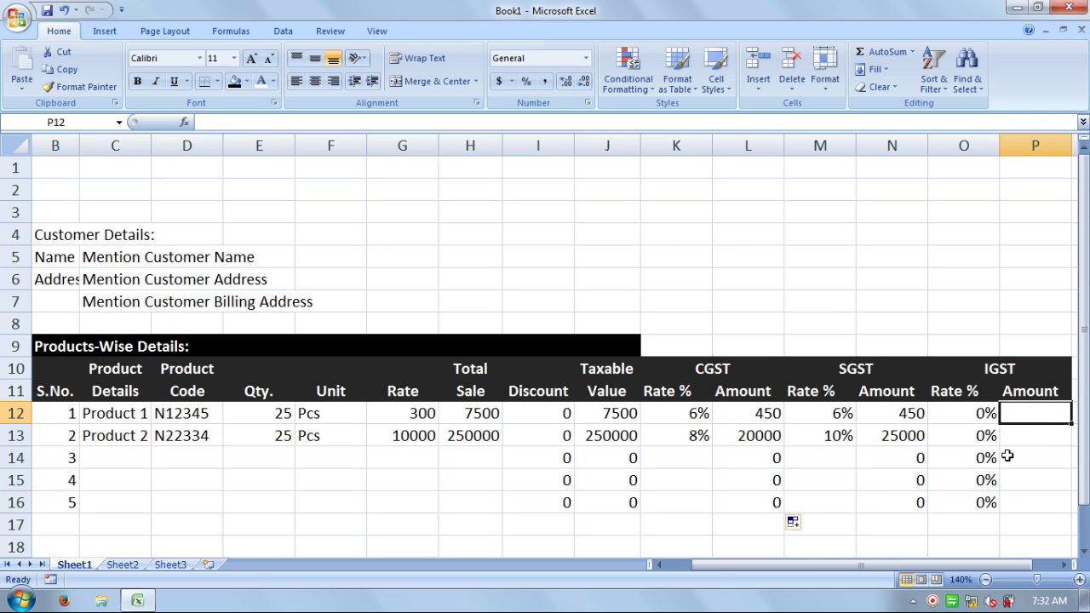
- Enter 0 as the IGST amount in P12 and fill it down to P16
type("=")
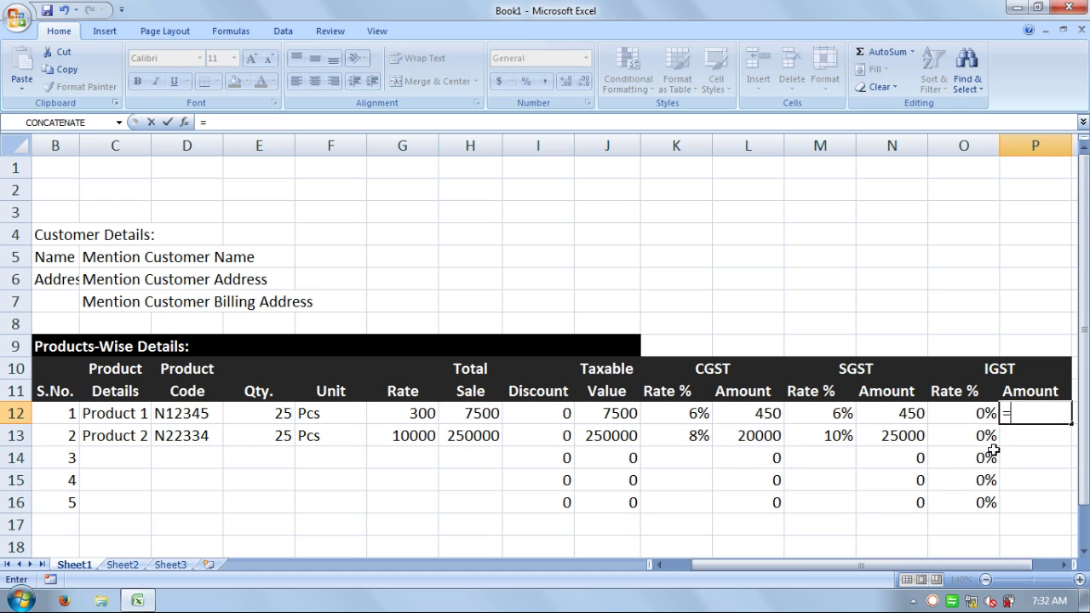
key("BackSpace")
key("Return")
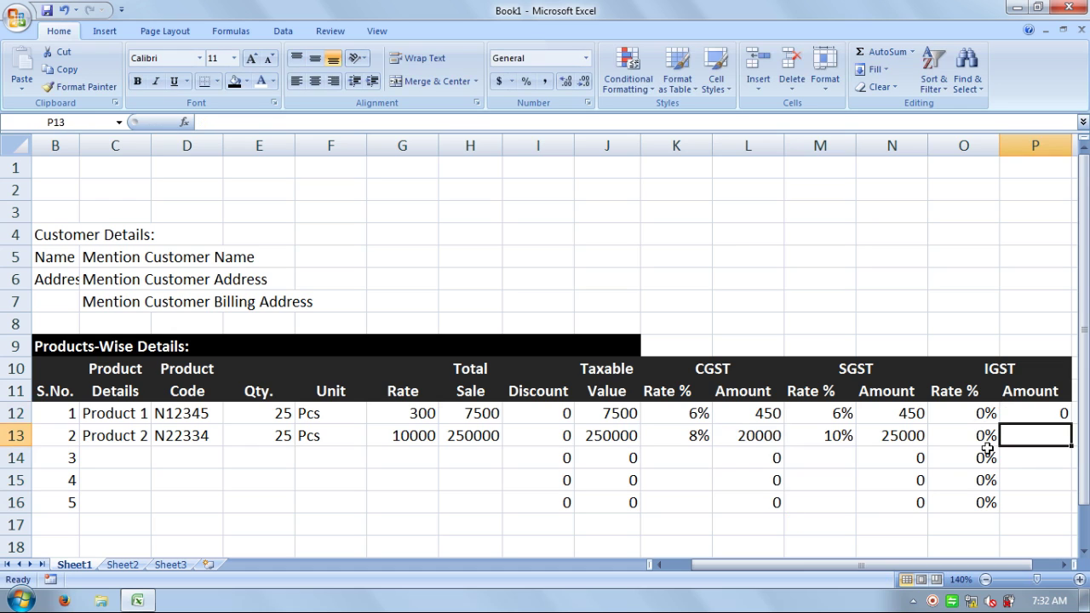
left_click(1011, 410)
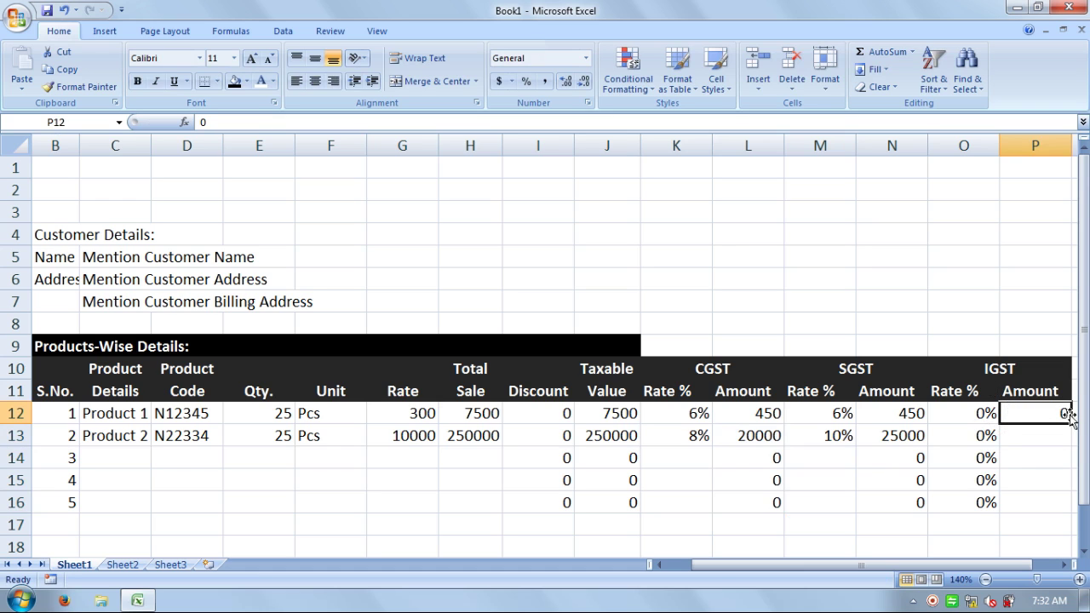
left_click_drag(1072, 424, 1067, 511)
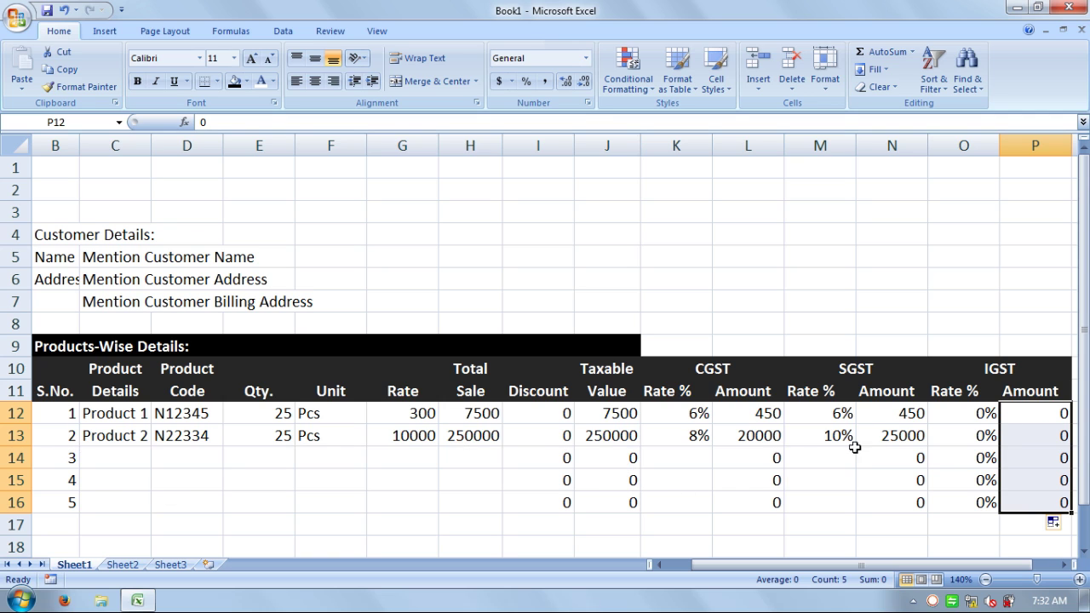
left_click(959, 521)
- Make preliminary selections over the product figures, starting from the table's last cell
left_click(1049, 500)
left_click_drag(990, 481, 409, 414)
double_click(1038, 500)
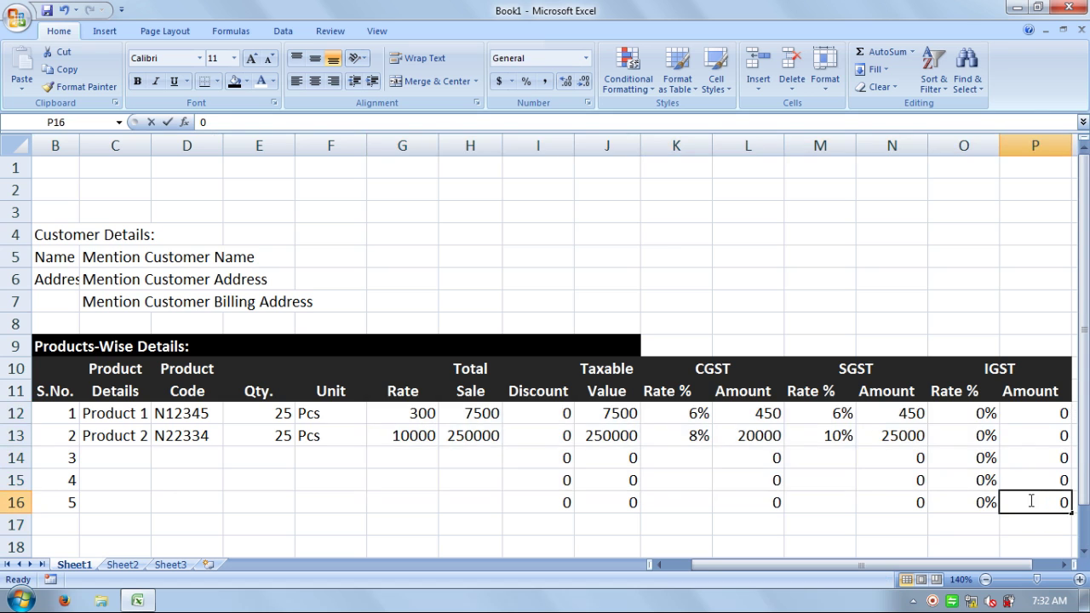
left_click(942, 503)
- Apply All Borders to the product table range B10:P16
left_click_drag(1017, 499, 42, 360)
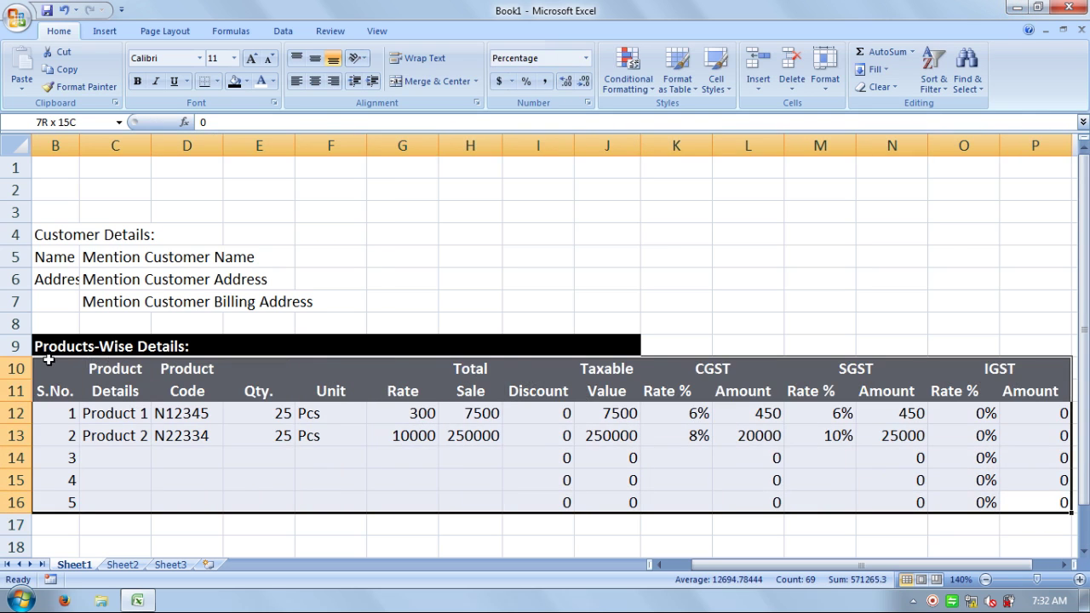
left_click(217, 82)
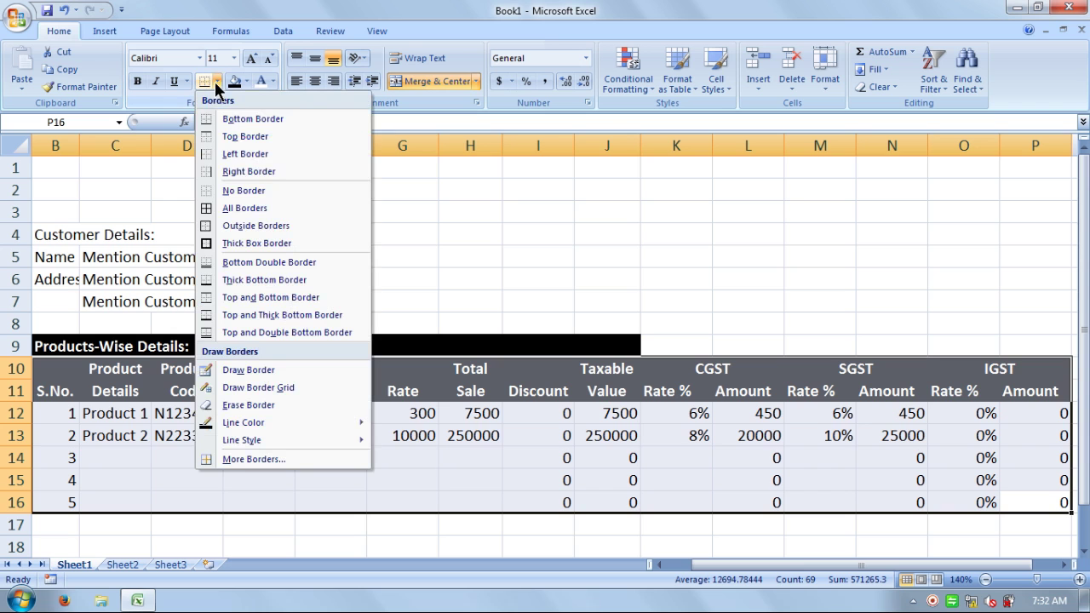
left_click(228, 209)
left_click(694, 328)
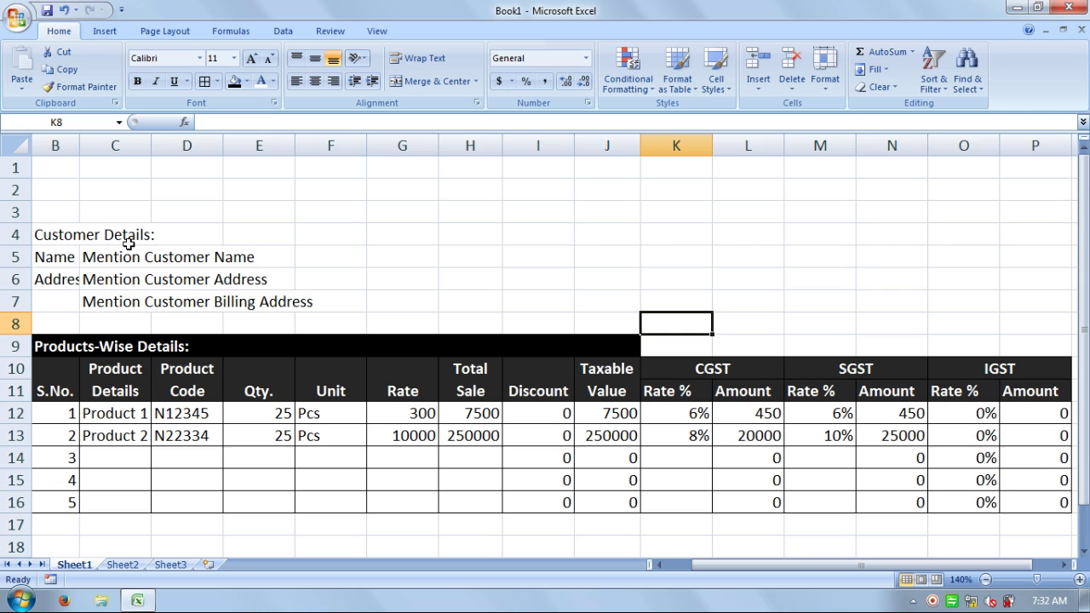
- Merge B4:J4 left-aligned, and merge C5:J5, C6:J6 and C7:J7 each into one cell
left_click_drag(72, 235, 600, 228)
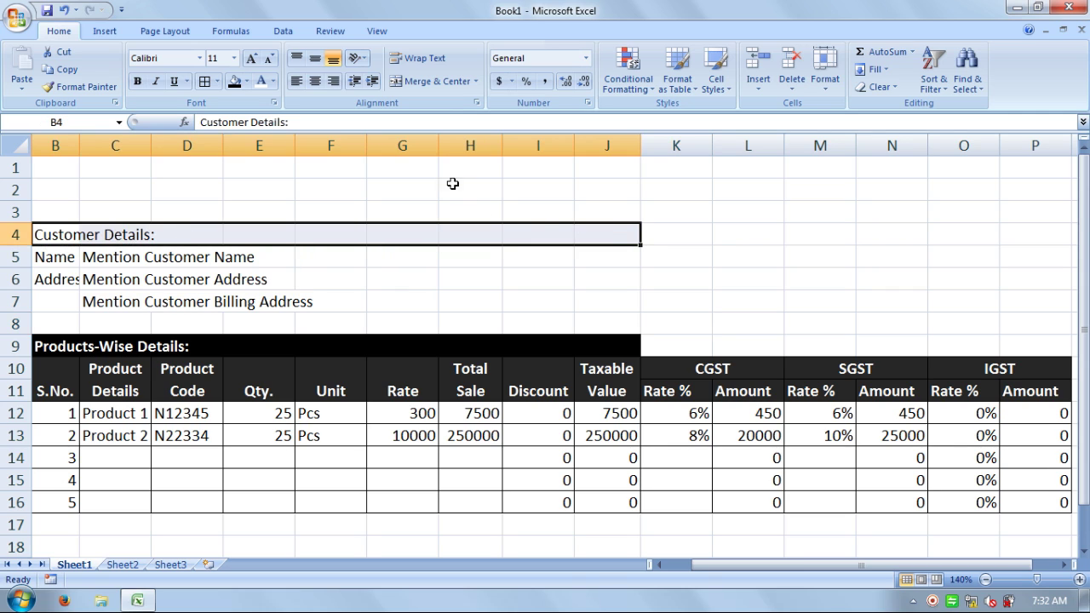
left_click(431, 82)
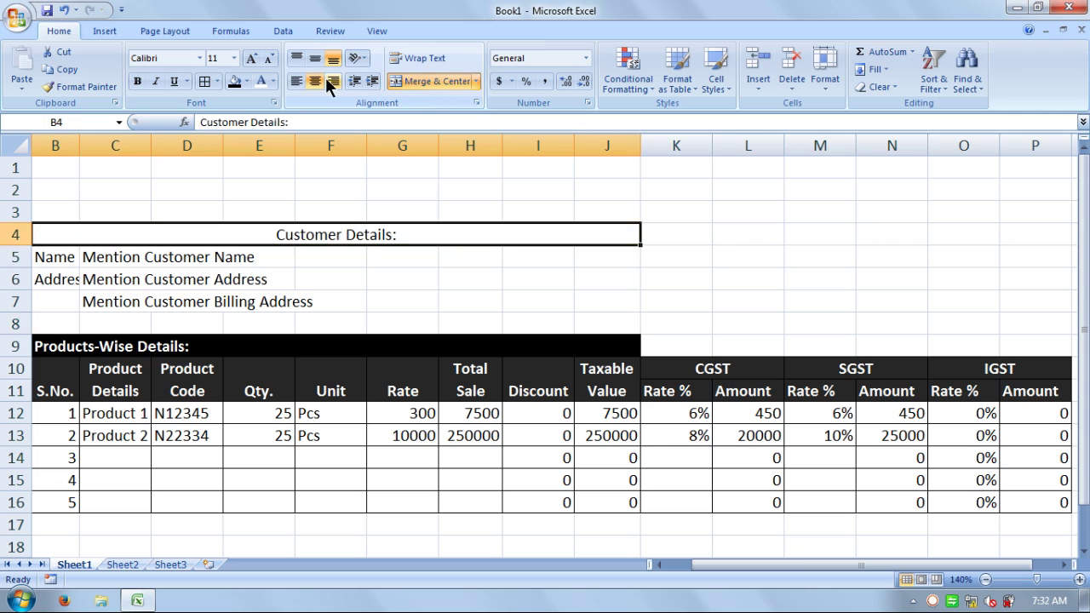
left_click(295, 82)
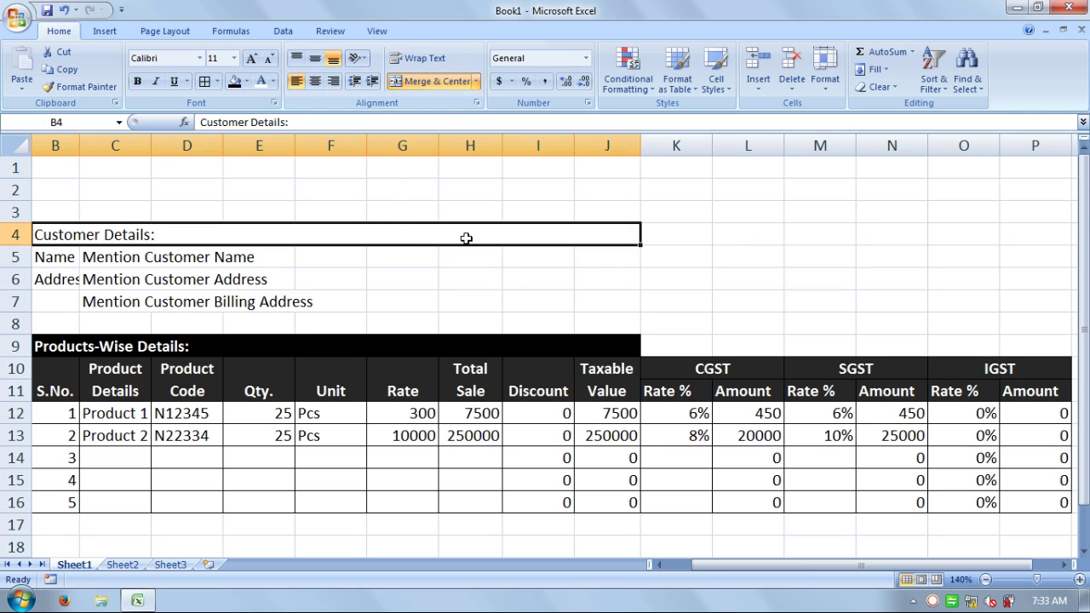
left_click_drag(594, 261, 136, 259)
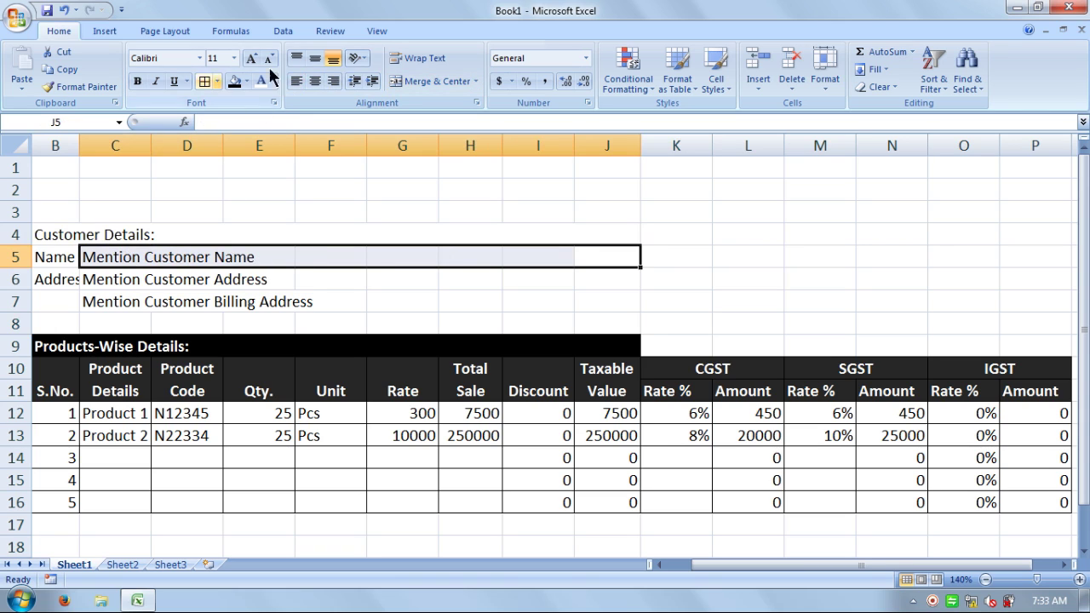
left_click(421, 81)
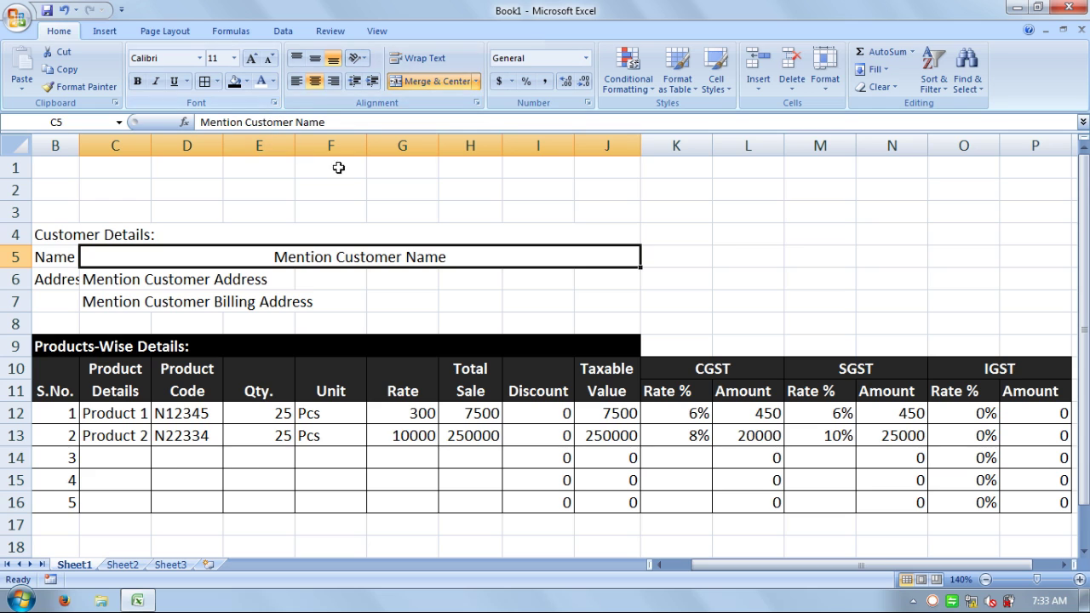
left_click_drag(595, 278, 139, 278)
left_click(403, 78)
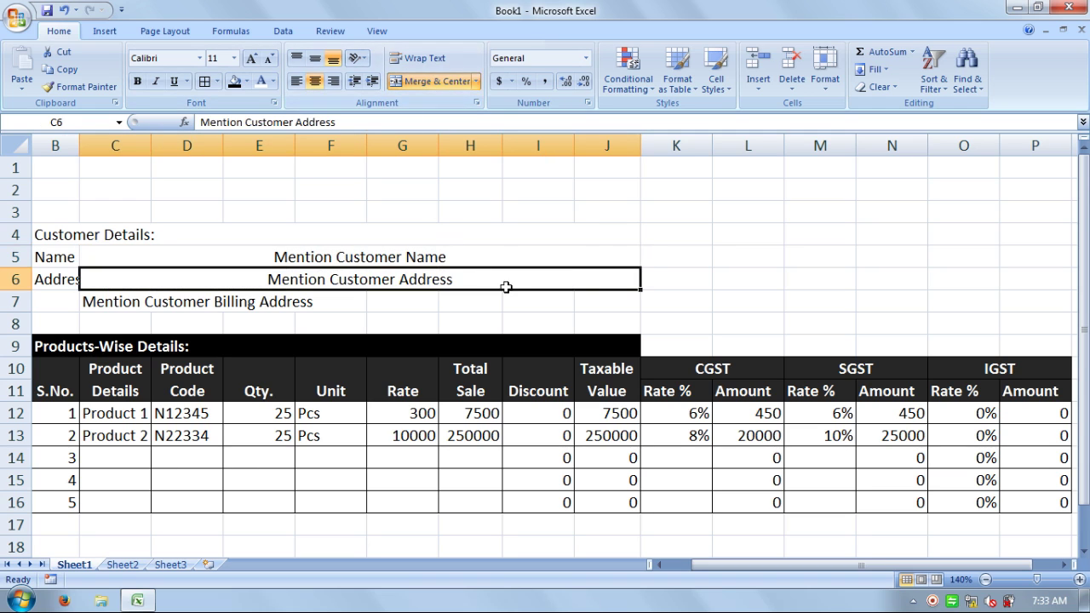
left_click_drag(577, 300, 126, 301)
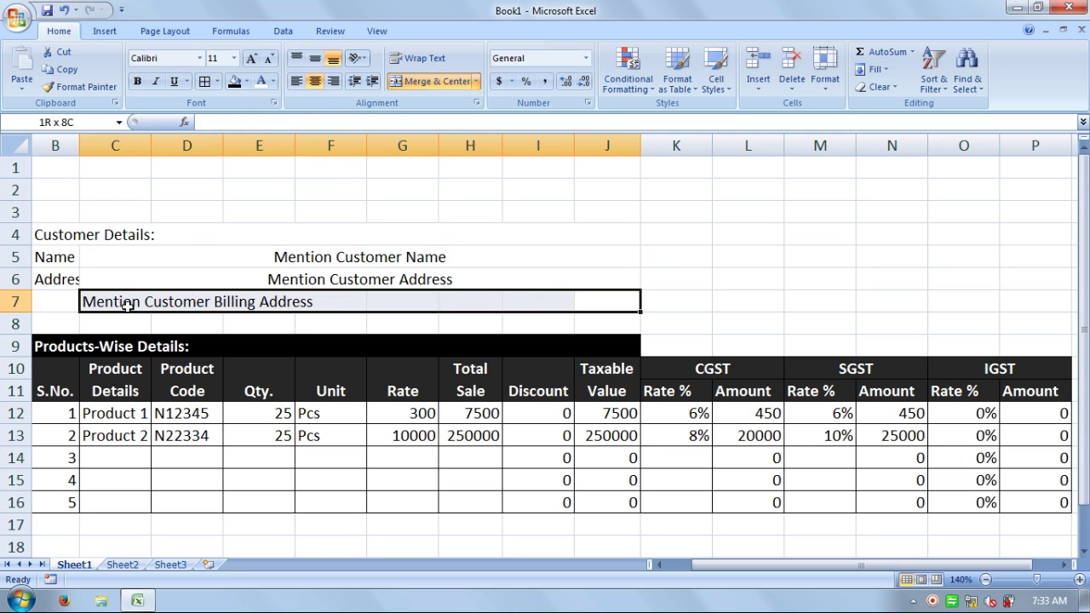
left_click(406, 85)
- Left-align and slightly indent the three merged customer detail lines
left_click_drag(302, 253, 303, 298)
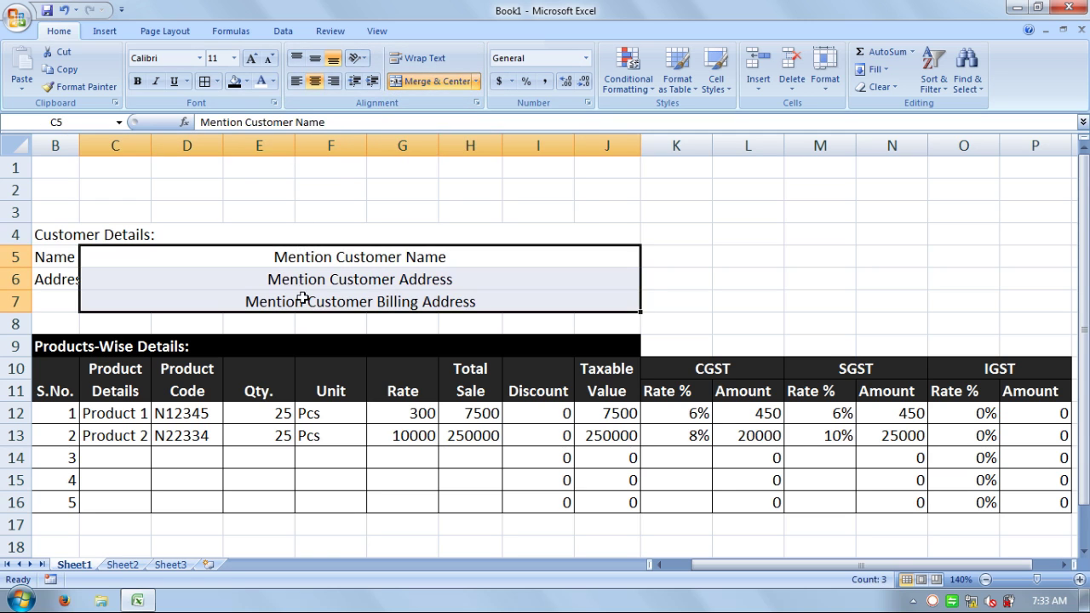
left_click(294, 81)
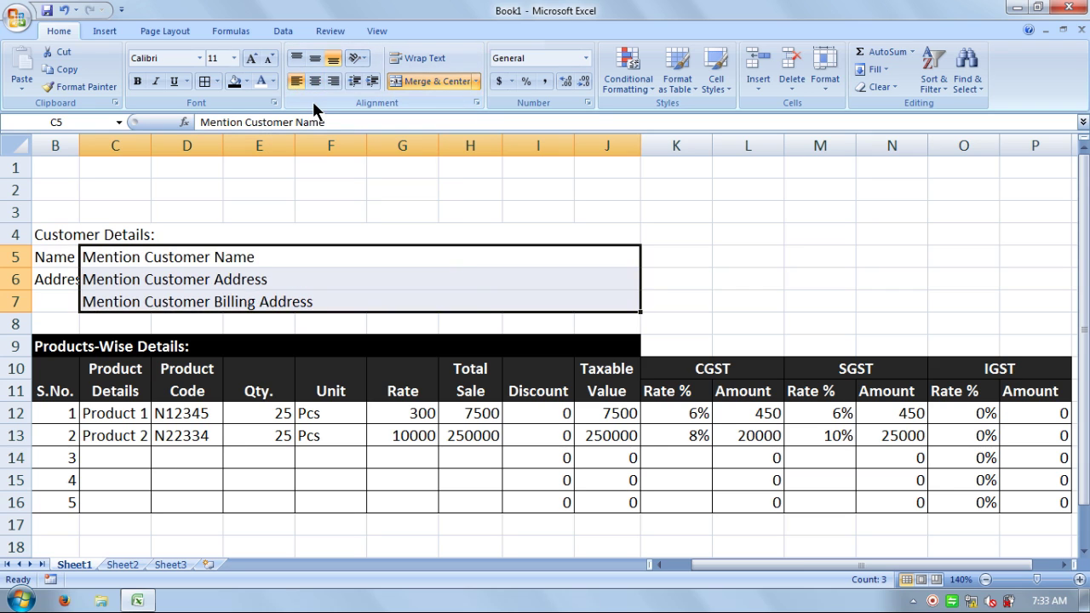
left_click(373, 79)
left_click(285, 207)
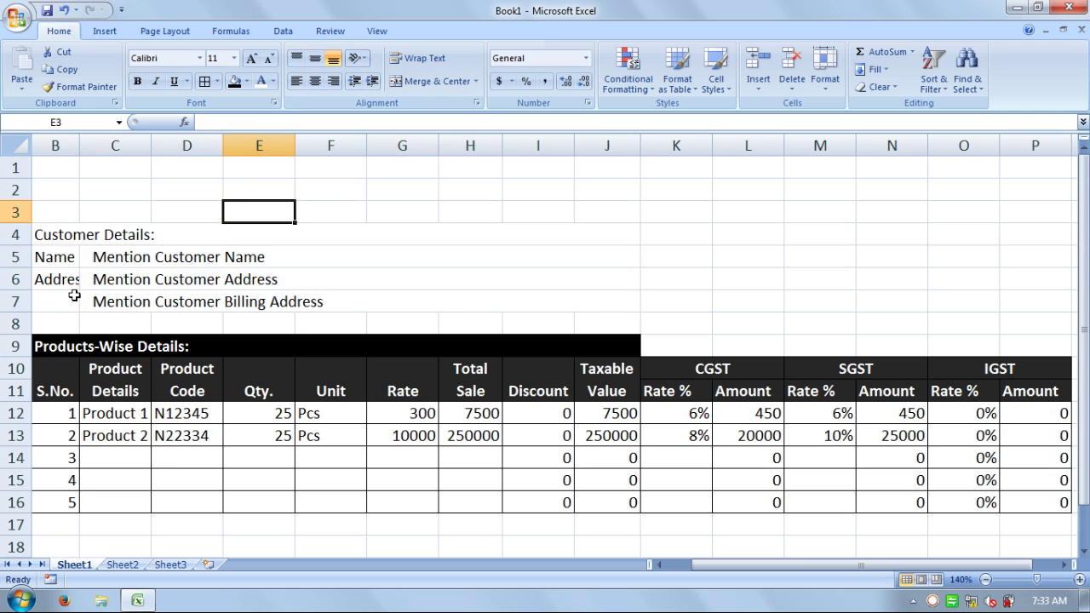
- Drag column B wider so 'Address' fits, and select the label cells and row 8
left_click_drag(79, 145, 93, 145)
left_click_drag(75, 256, 73, 280)
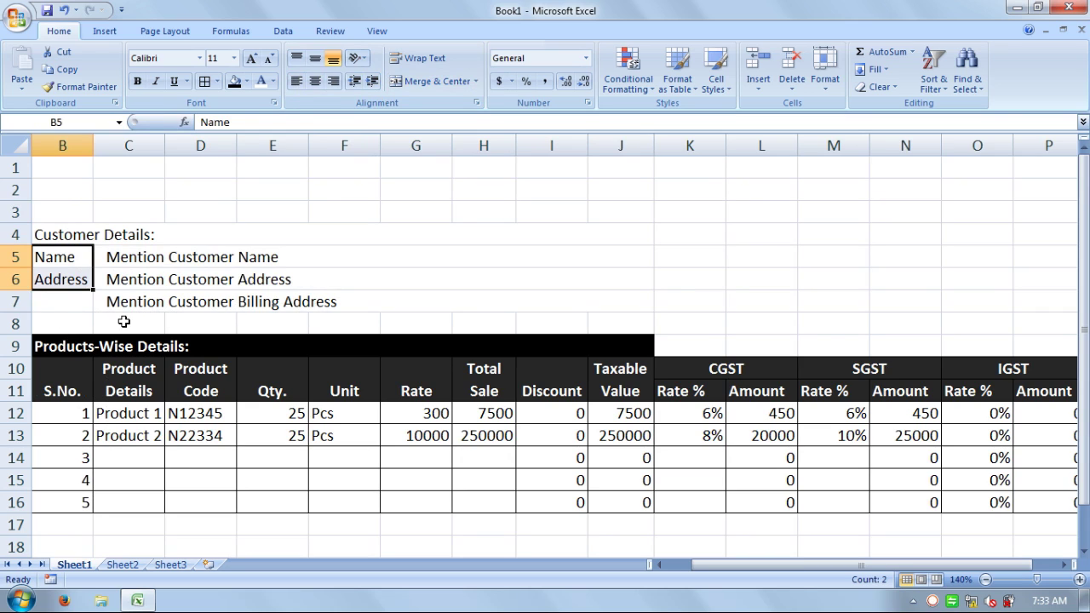
left_click_drag(49, 327, 640, 317)
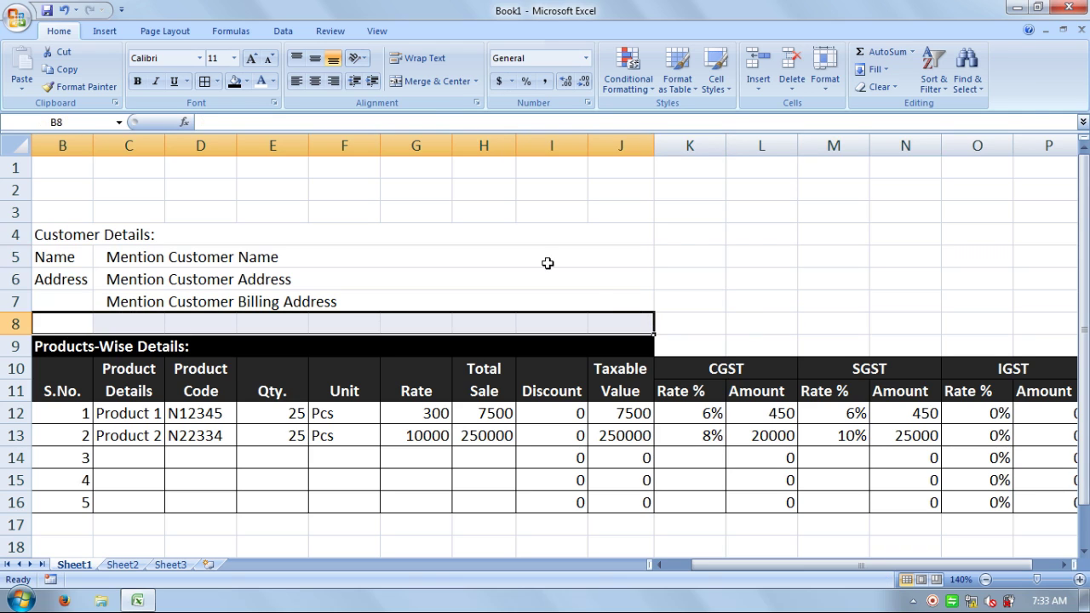
- Merge B8:J8 into one dark grey band, then select label cells B5:B7
left_click(440, 79)
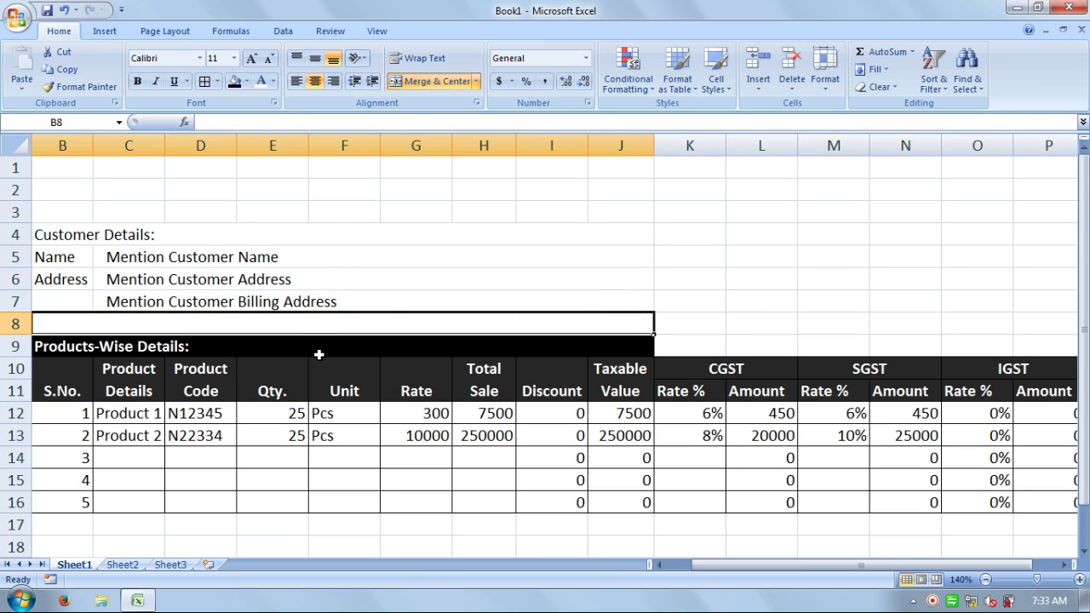
left_click(246, 83)
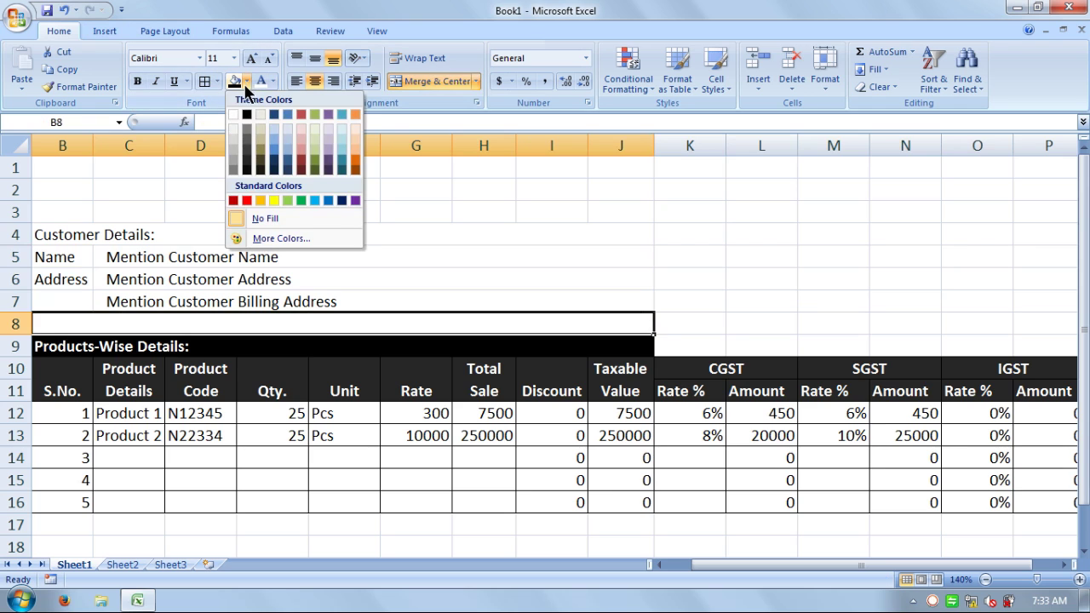
left_click(246, 162)
left_click(390, 238)
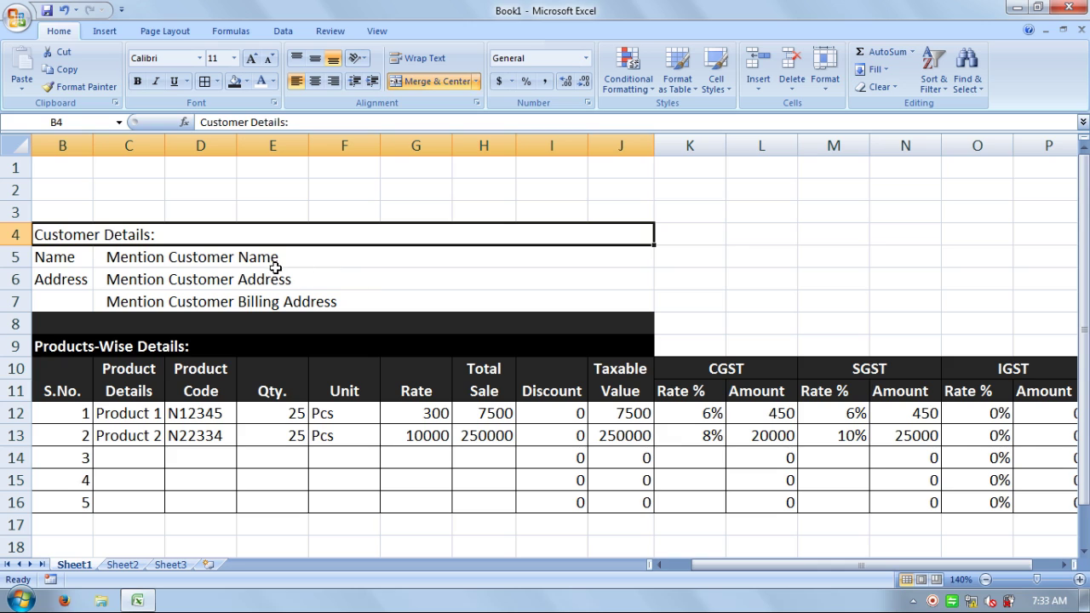
left_click_drag(78, 254, 75, 305)
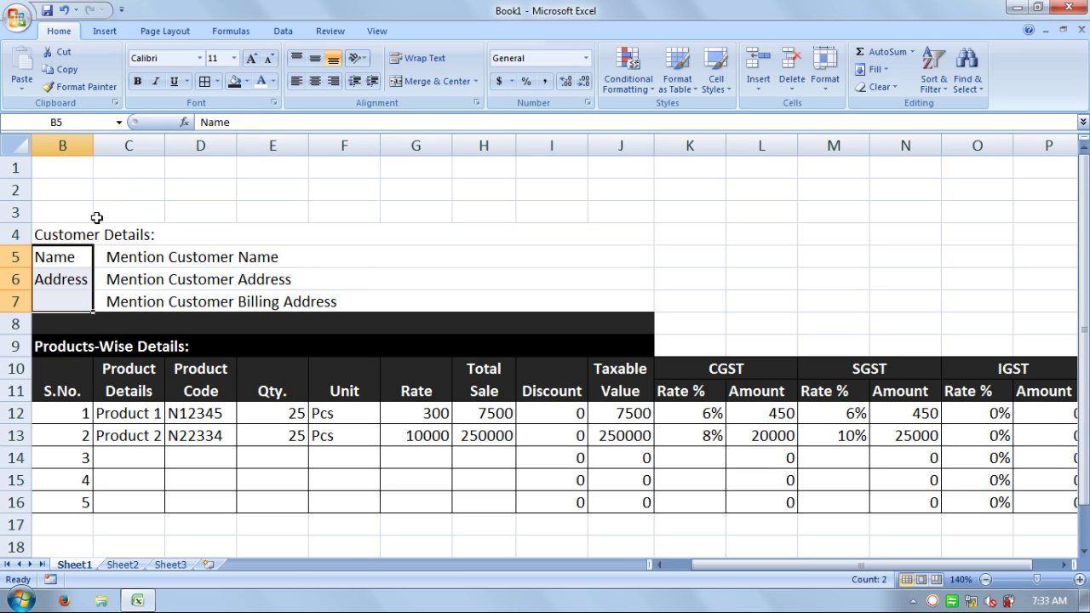
- Shade label cells B5:B7 tan and add borders around customer lines C5:J7
left_click(244, 81)
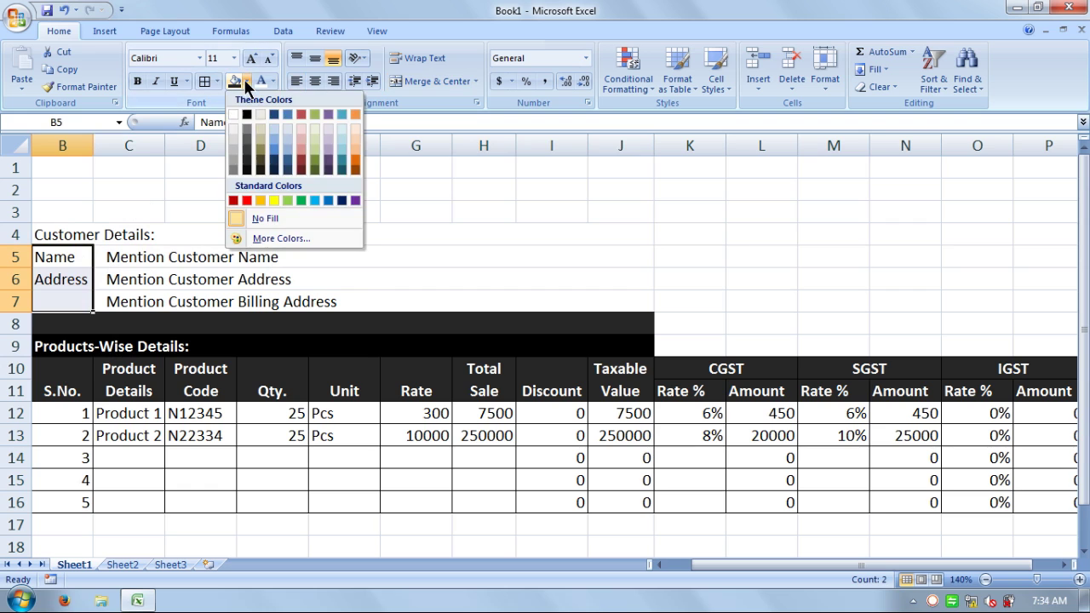
left_click(261, 146)
left_click(296, 269)
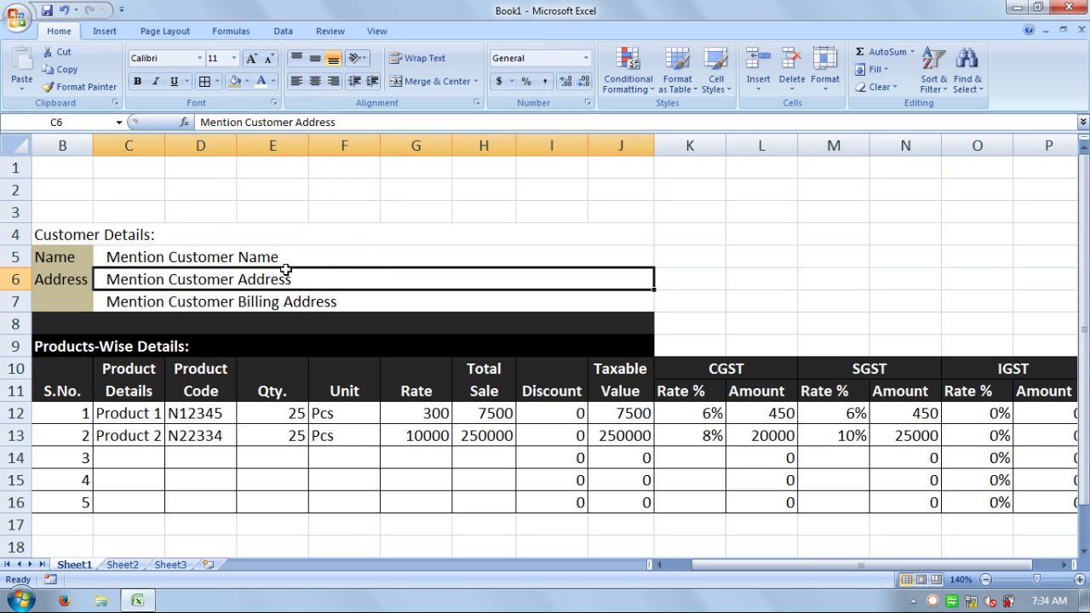
left_click(221, 256)
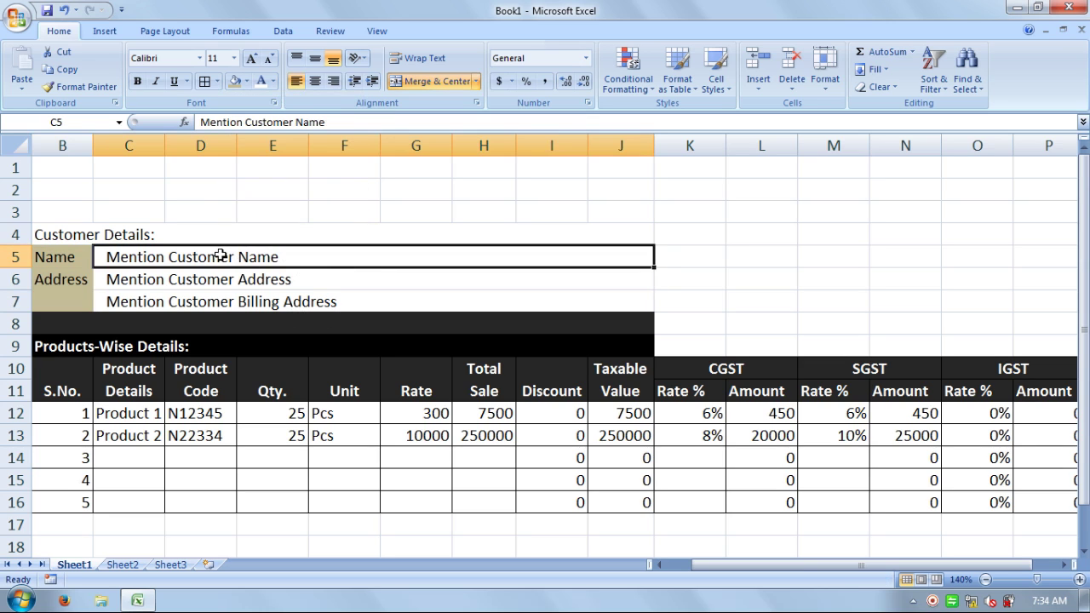
left_click_drag(218, 262, 218, 300)
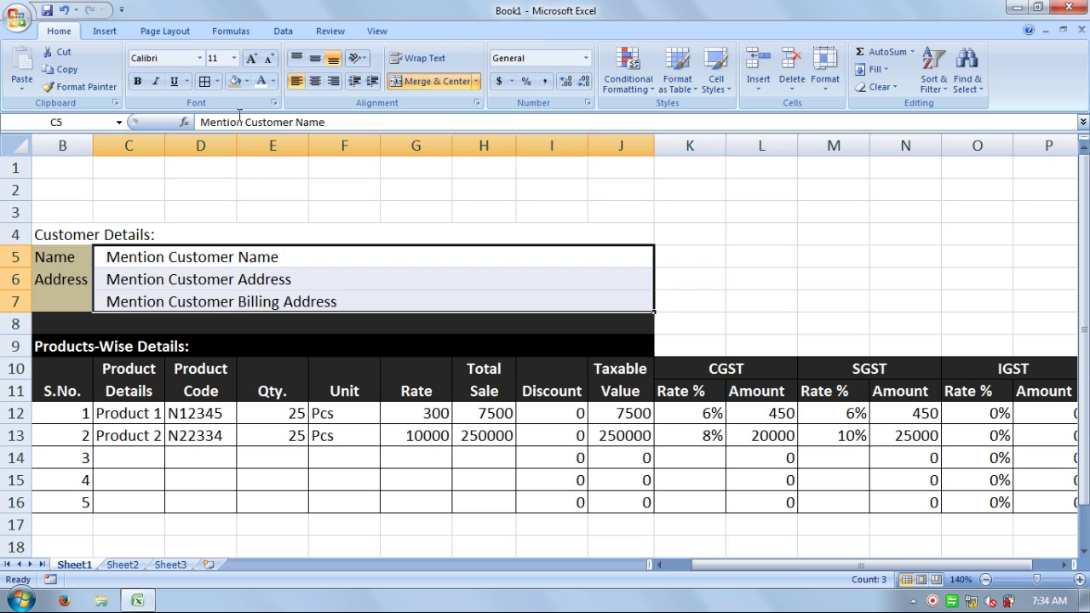
left_click(206, 81)
left_click(344, 189)
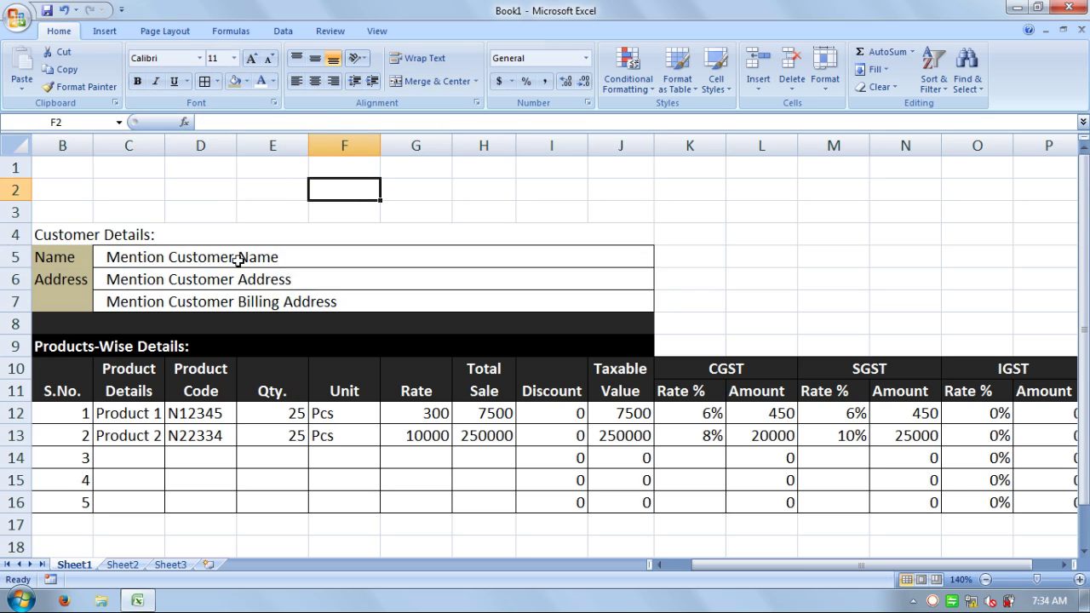
left_click(77, 238)
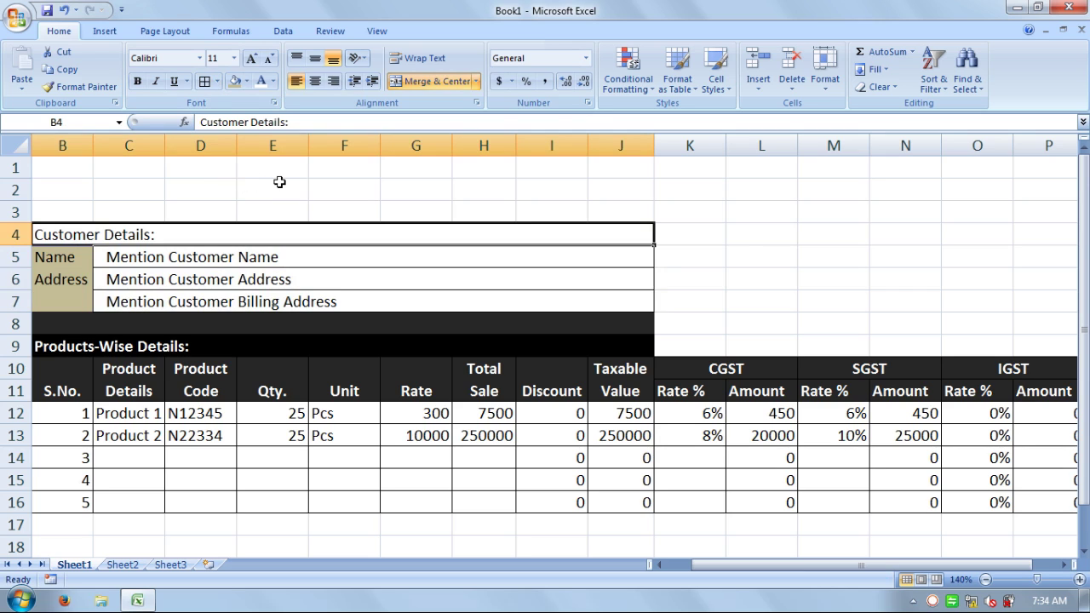
- Give the Customer Details heading in B4 a black fill with bold white text
left_click(246, 81)
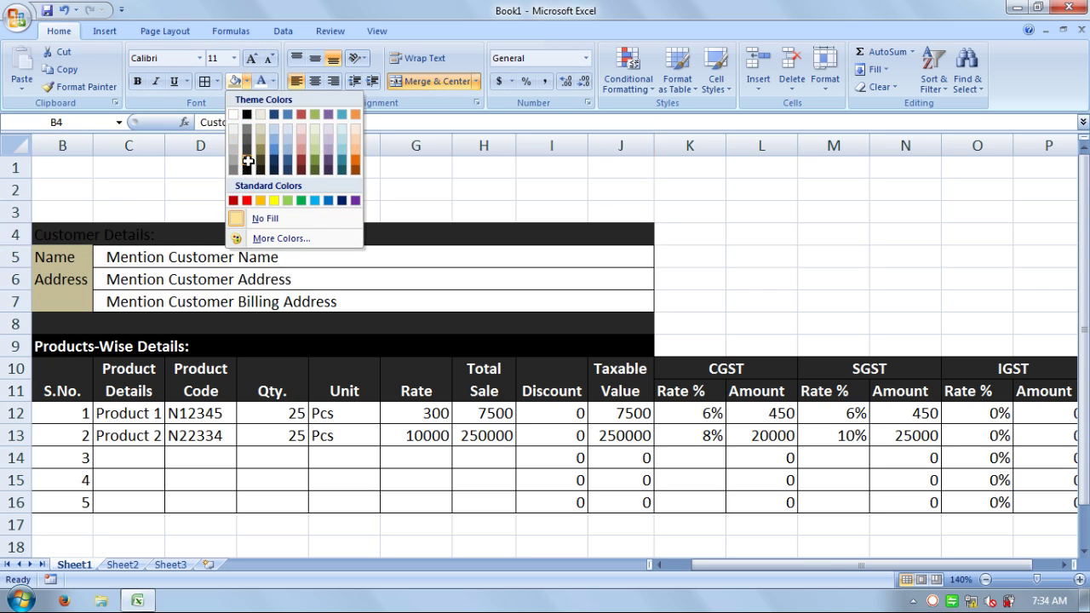
left_click(246, 168)
left_click(263, 81)
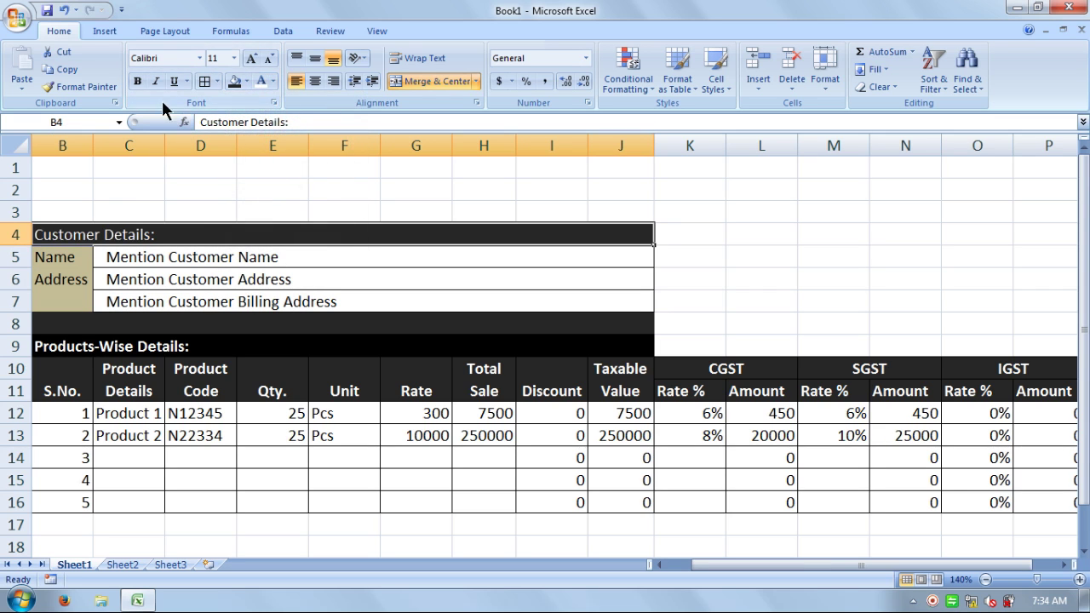
left_click(139, 83)
left_click(302, 189)
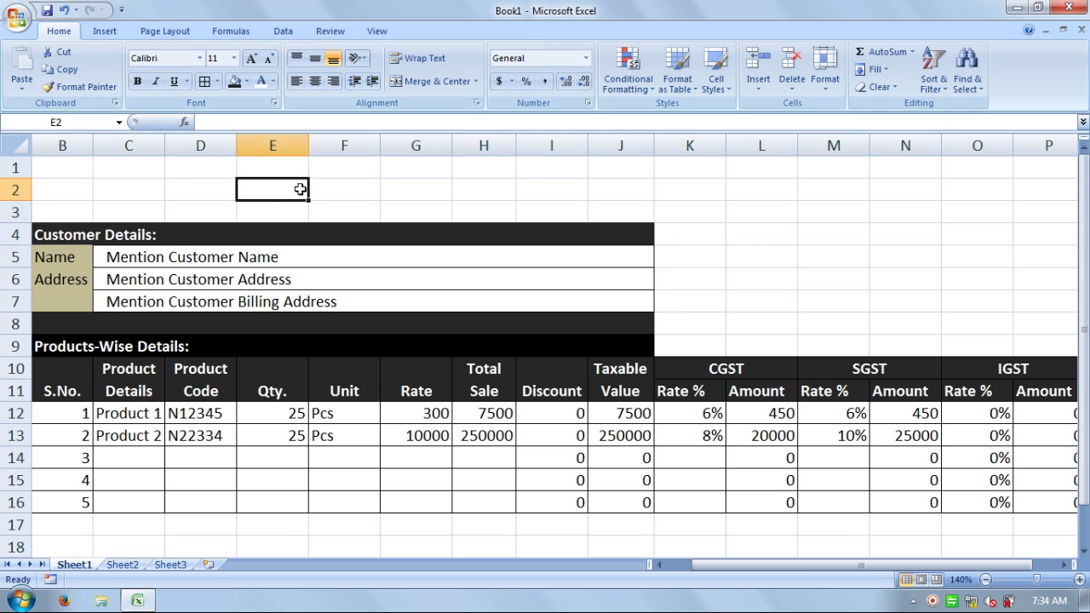
- Make labels B5:B7 bold with borders and a Tan, Background 2, Darker 50% fill
left_click(73, 257)
left_click_drag(78, 288, 78, 303)
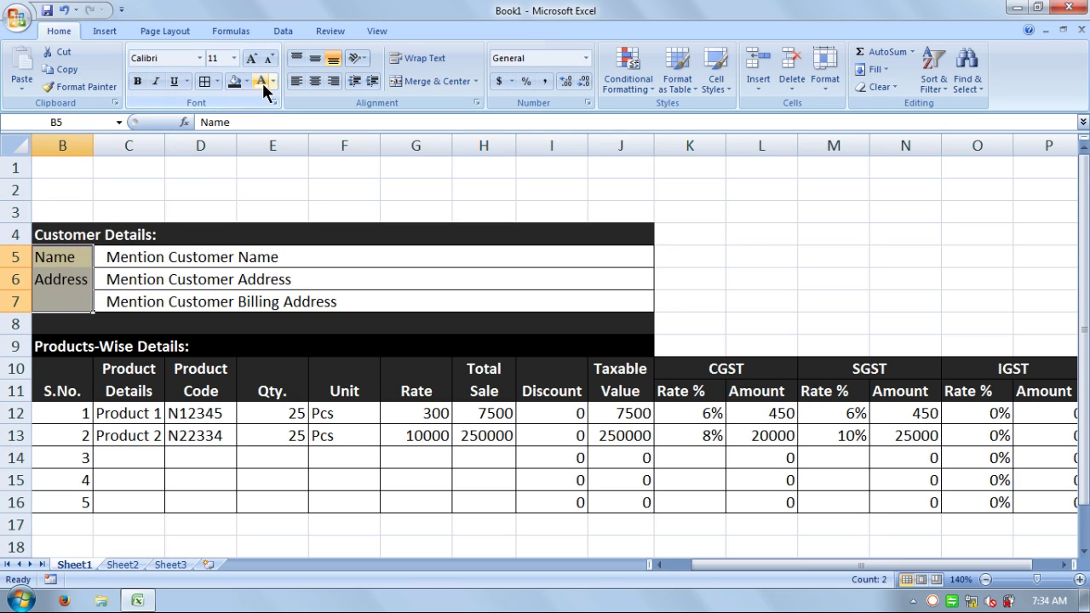
left_click(137, 81)
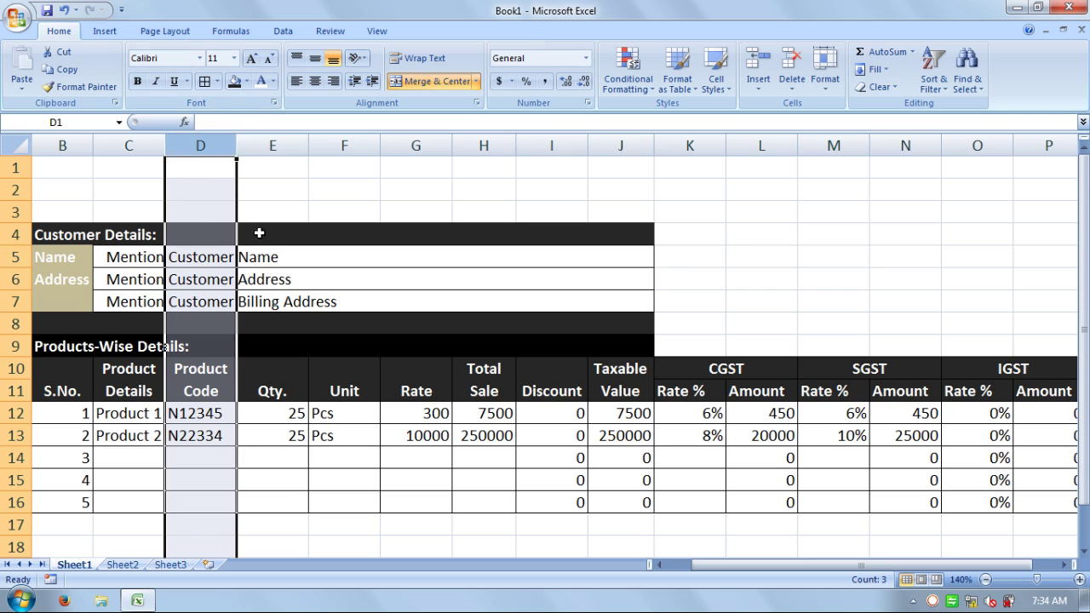
left_click(394, 199)
left_click(729, 254)
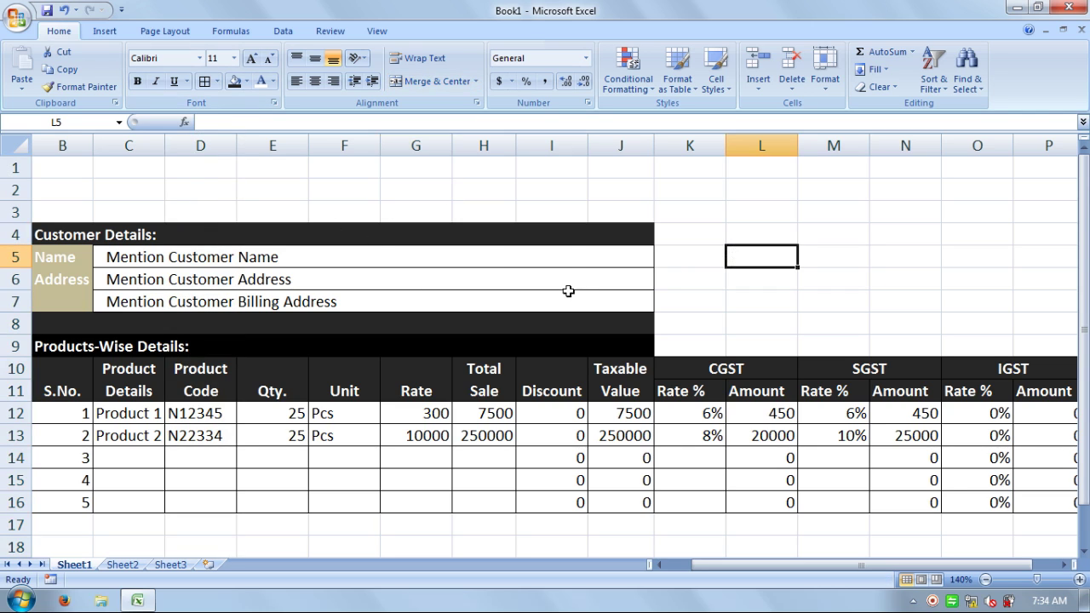
left_click_drag(48, 258, 53, 303)
left_click(204, 81)
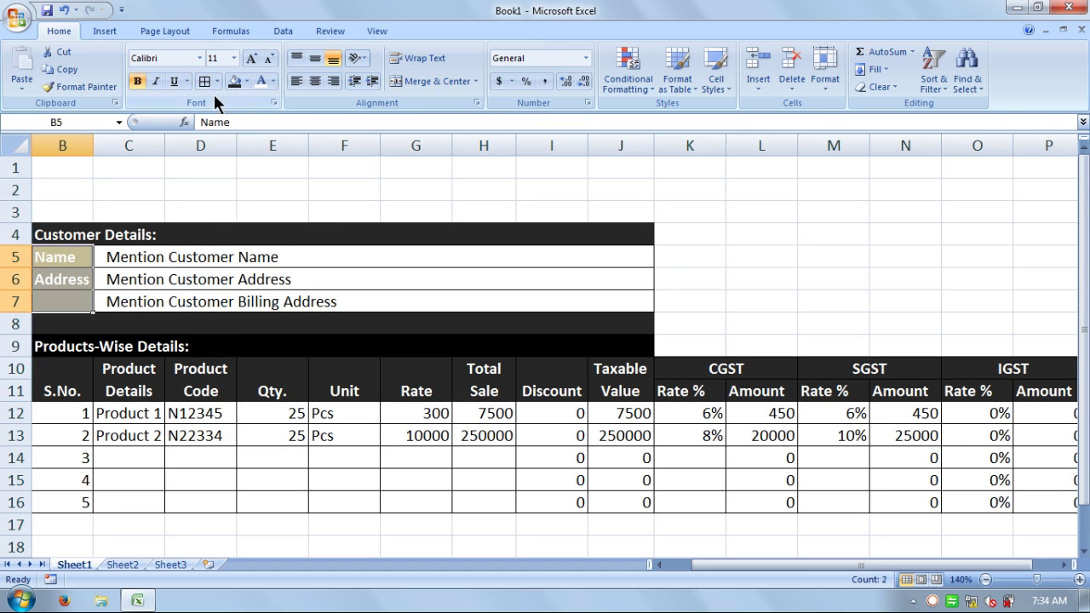
left_click(245, 81)
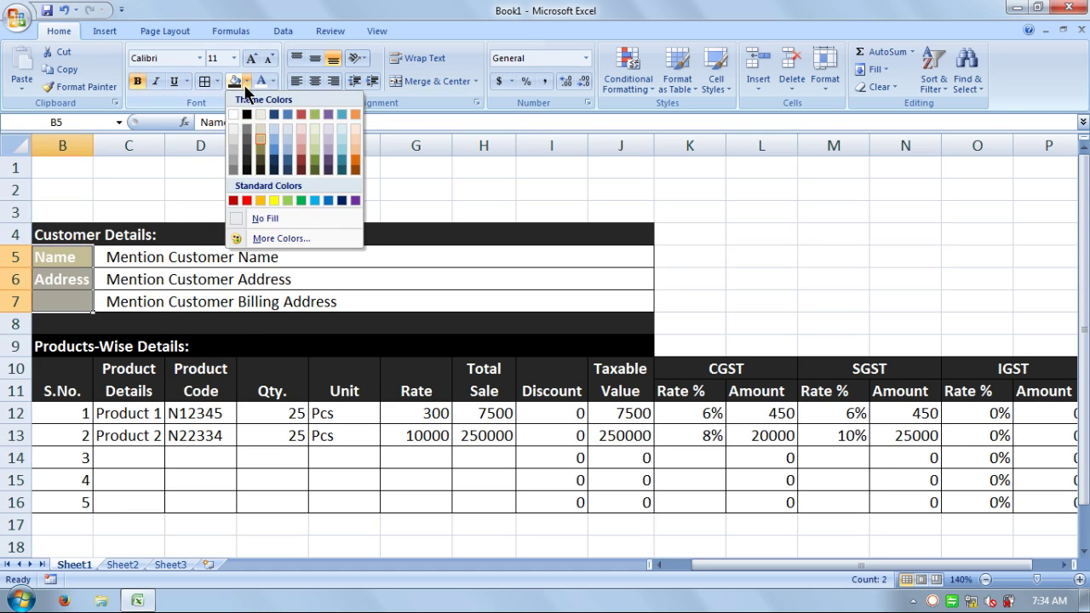
left_click(262, 159)
left_click(470, 188)
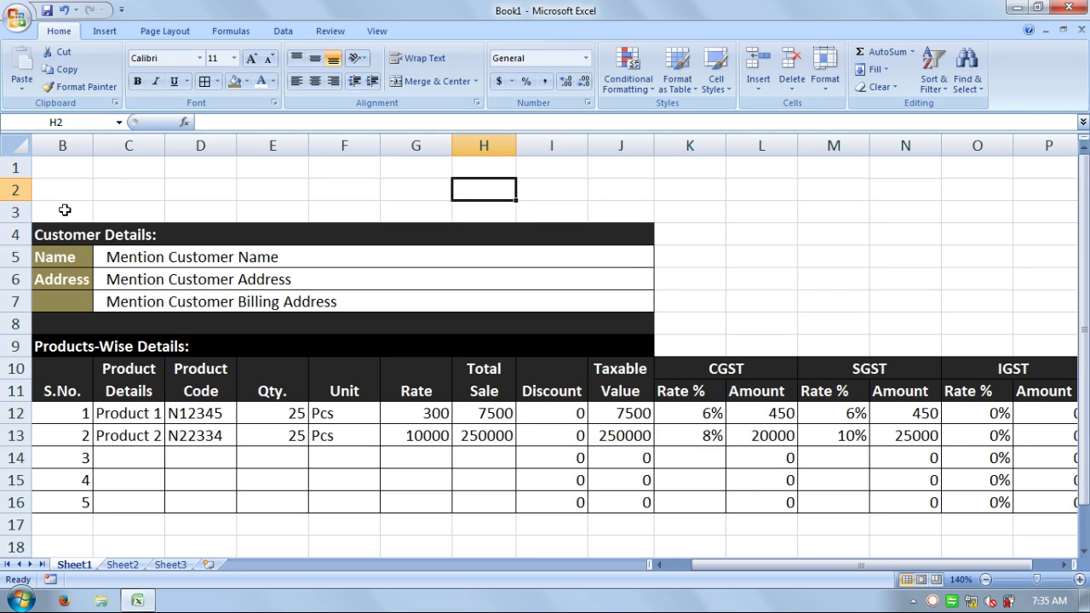
- Merge B3:P3 and enter the business street address, phone number and e-mail line
left_click_drag(64, 211, 684, 209)
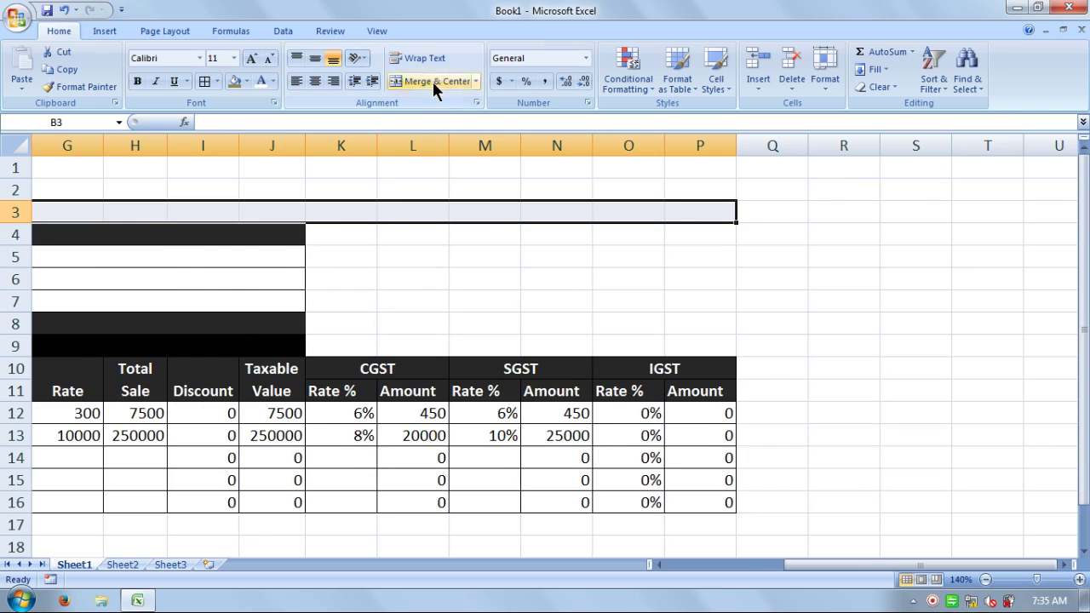
left_click(434, 82)
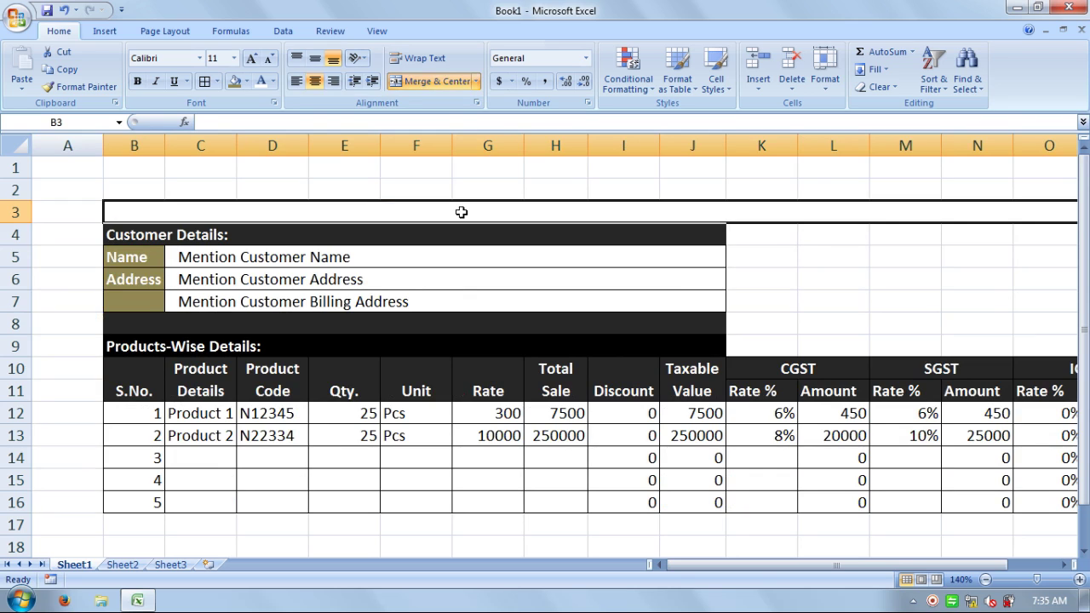
type("Stre")
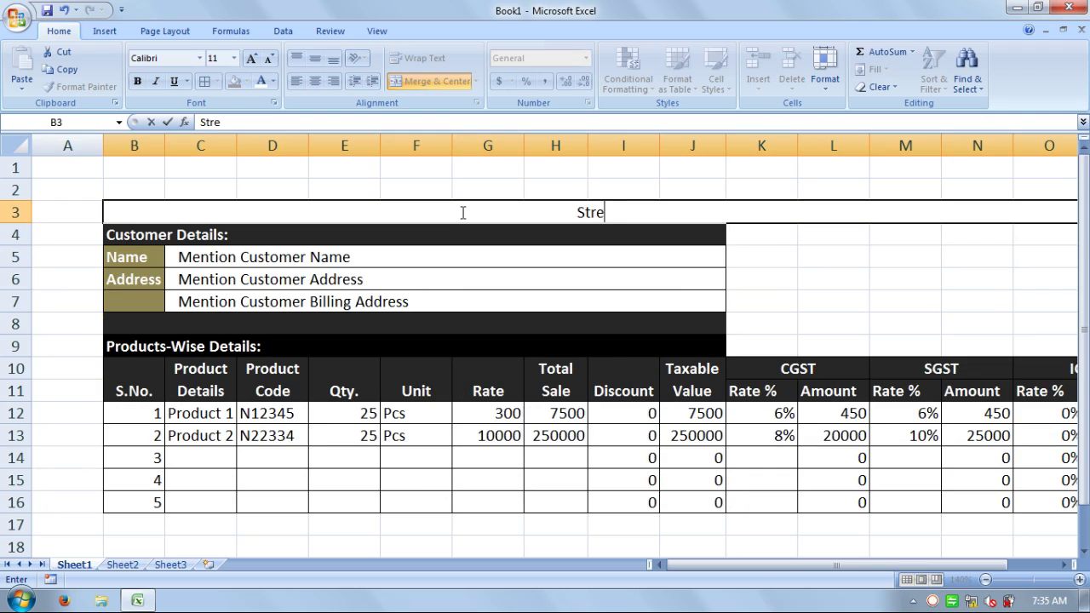
type("et Addres")
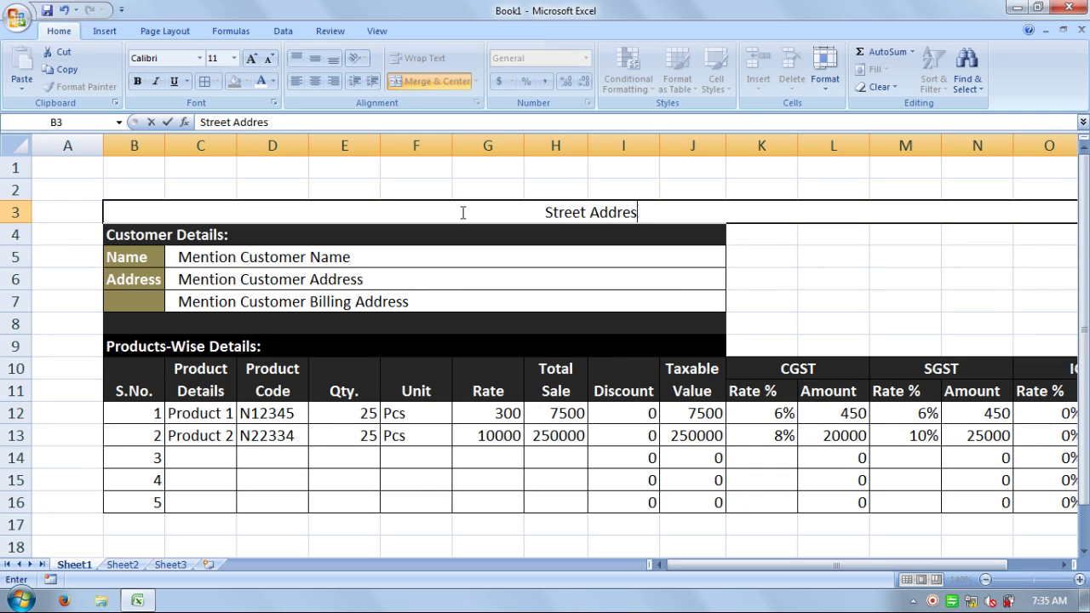
type("s, Phone")
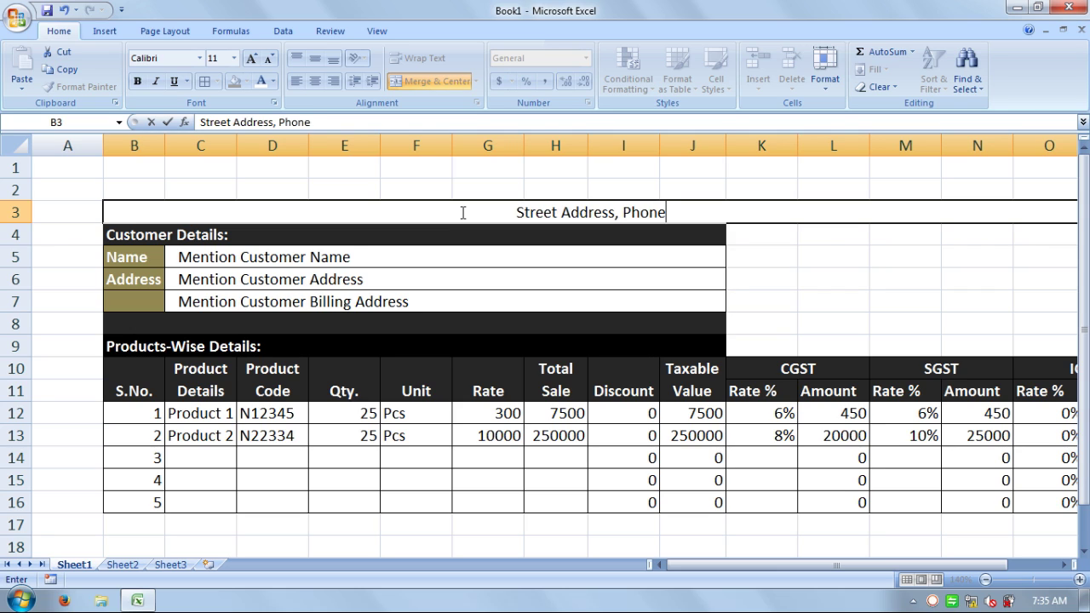
type(":120")
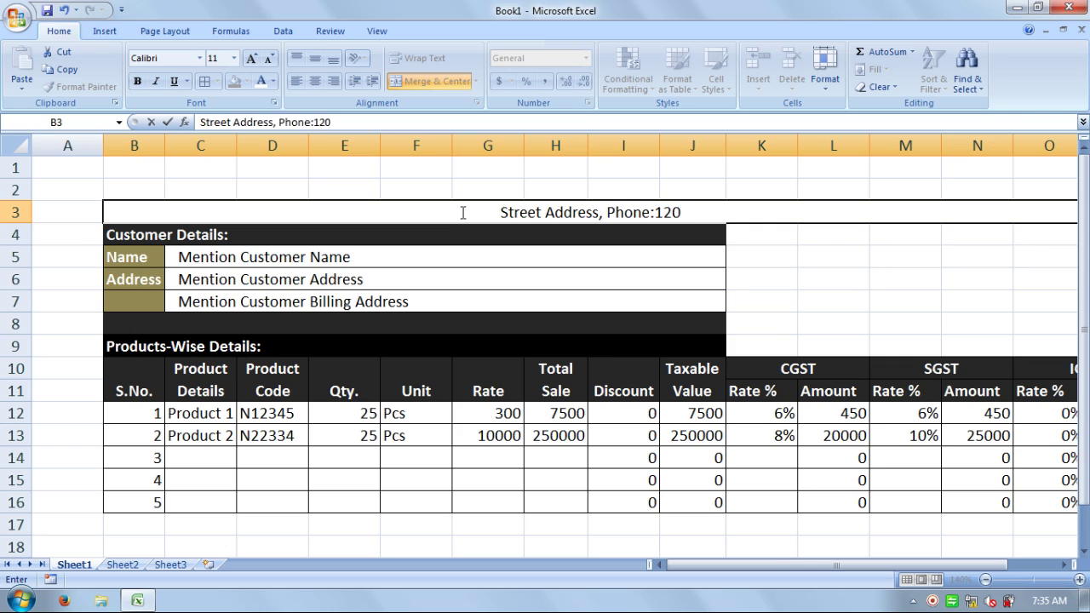
key("BackSpace")
key("BackSpace")
key("BackSpace")
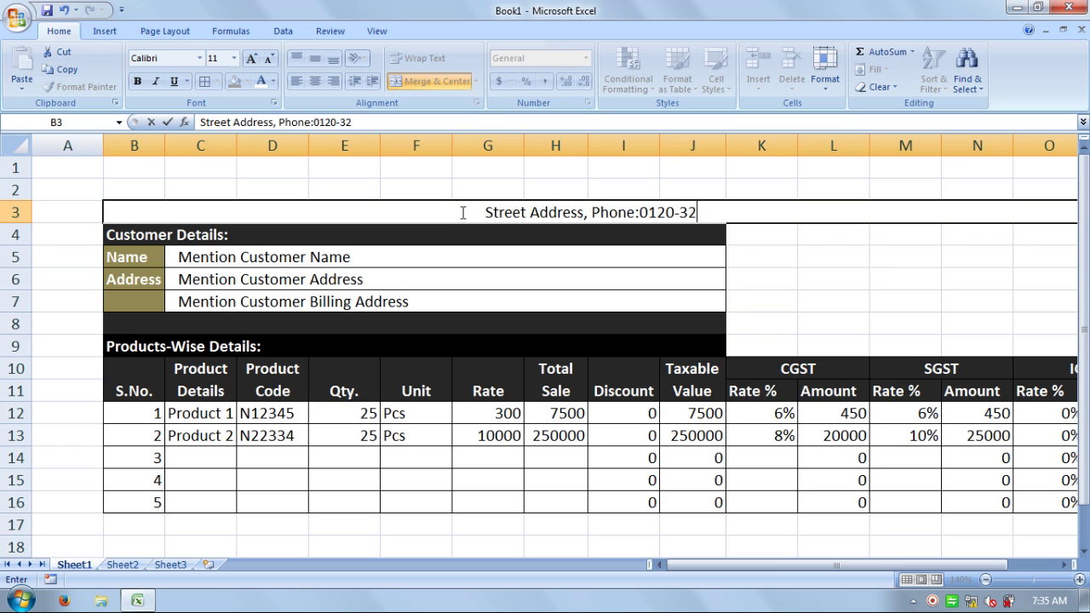
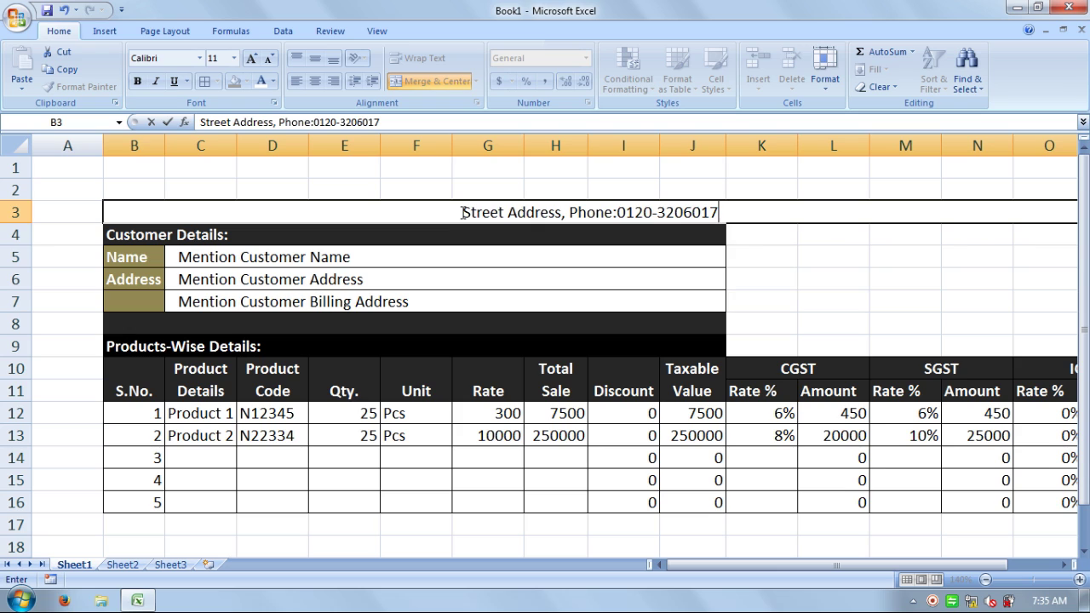
type(",")
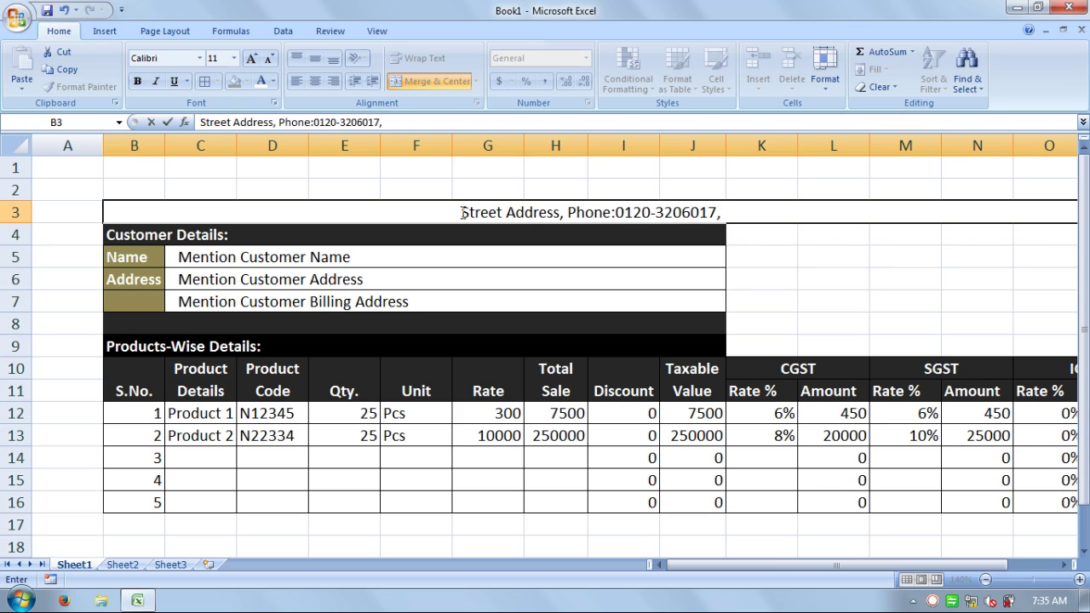
type(" Email")
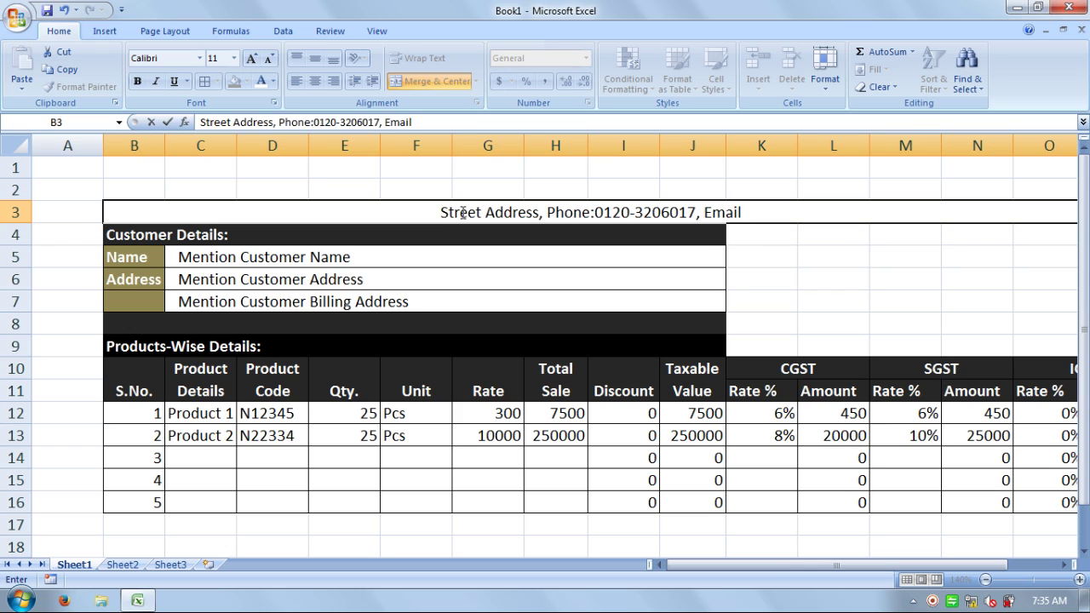
type(":")
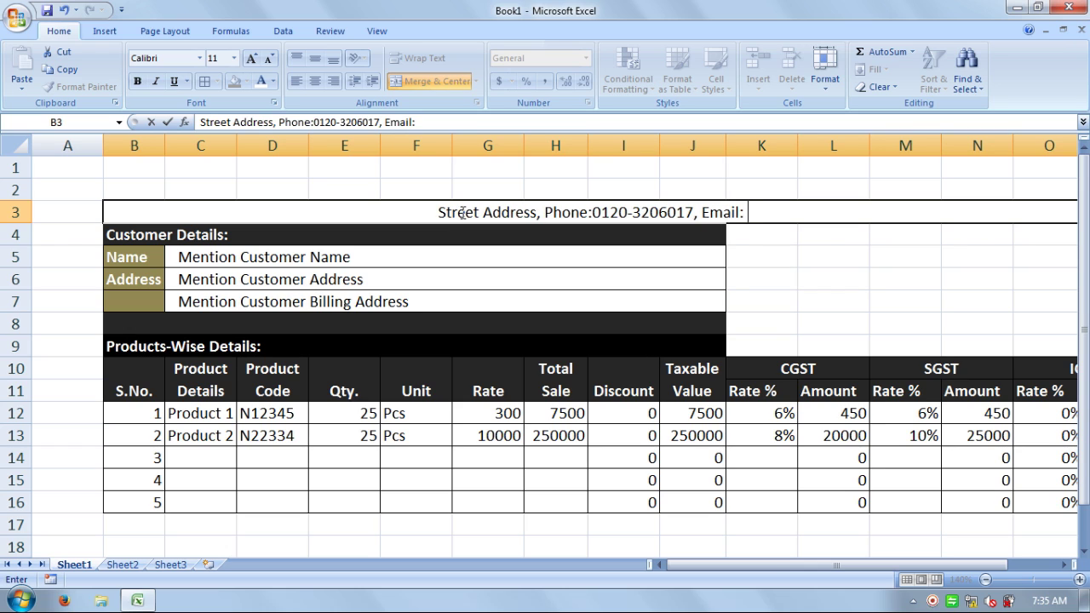
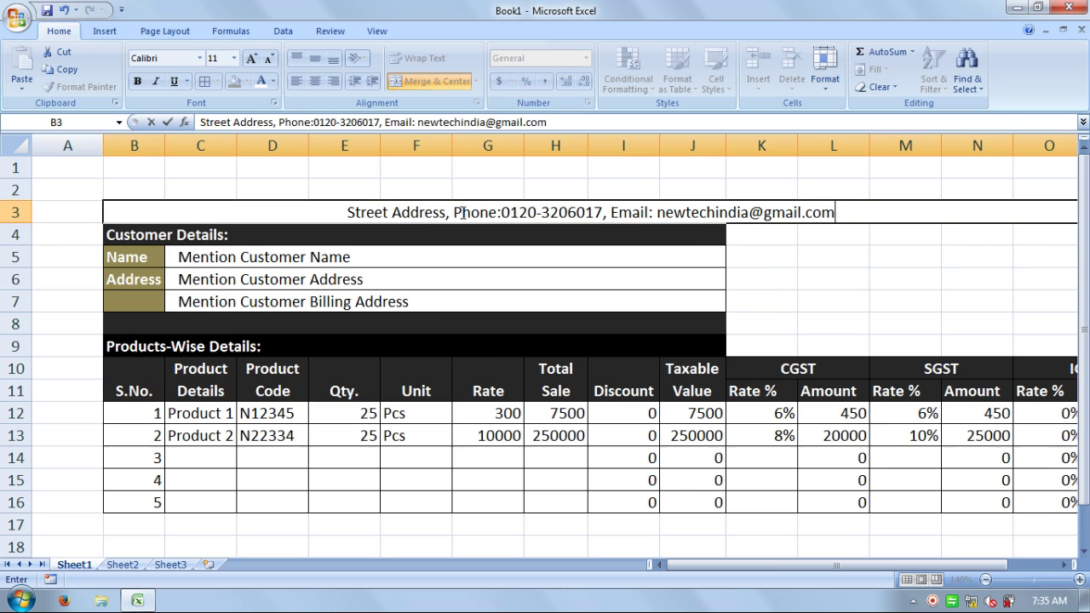
key("Return")
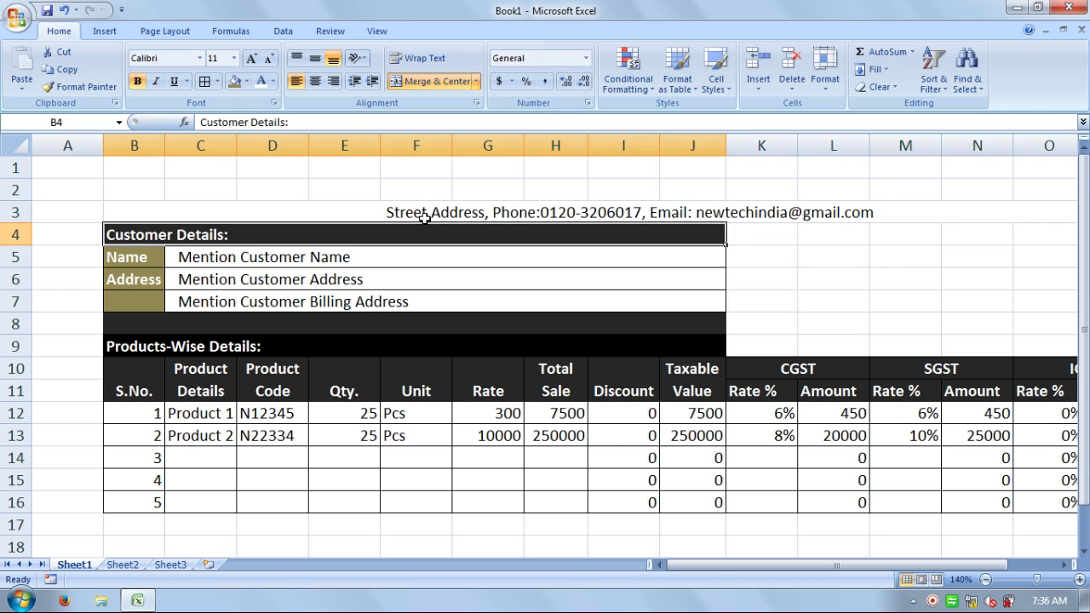
- Format the row 3 contact line as left-aligned, bold white text on a black fill
left_click(413, 213)
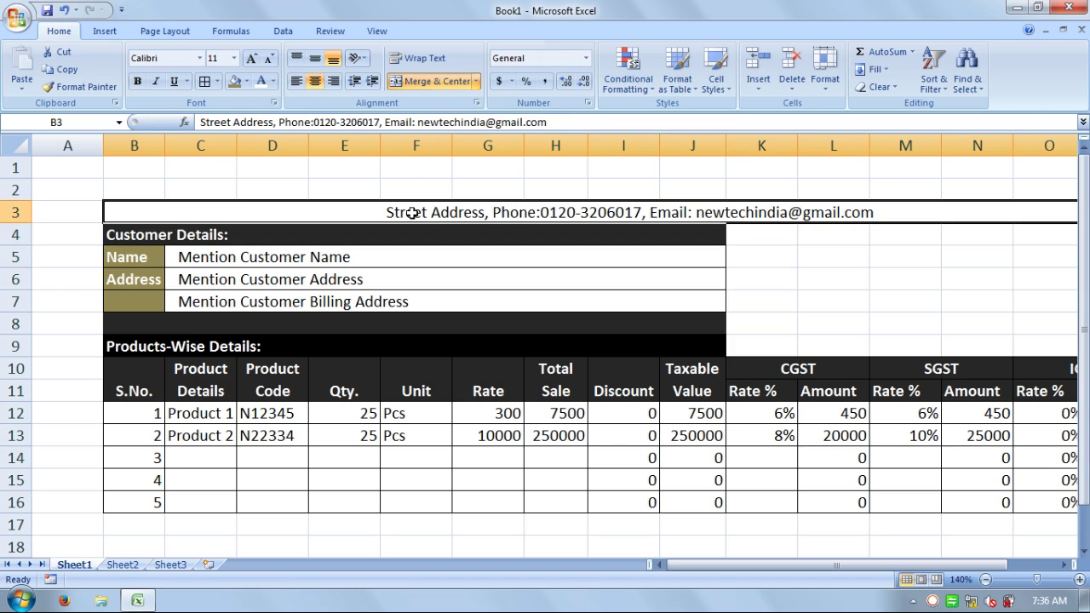
left_click(294, 81)
left_click(246, 81)
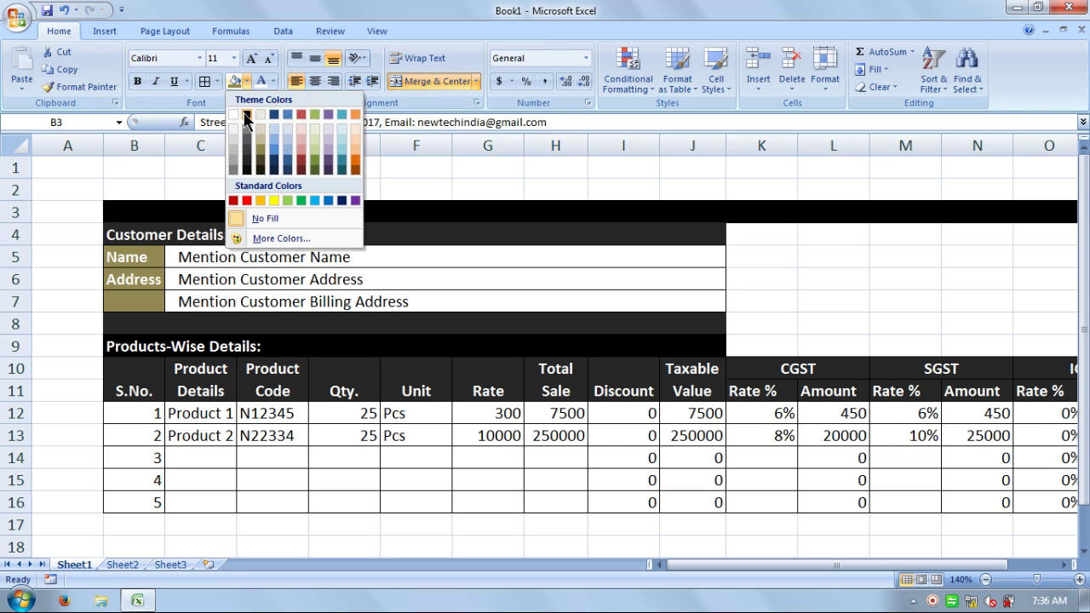
left_click(248, 115)
left_click(260, 81)
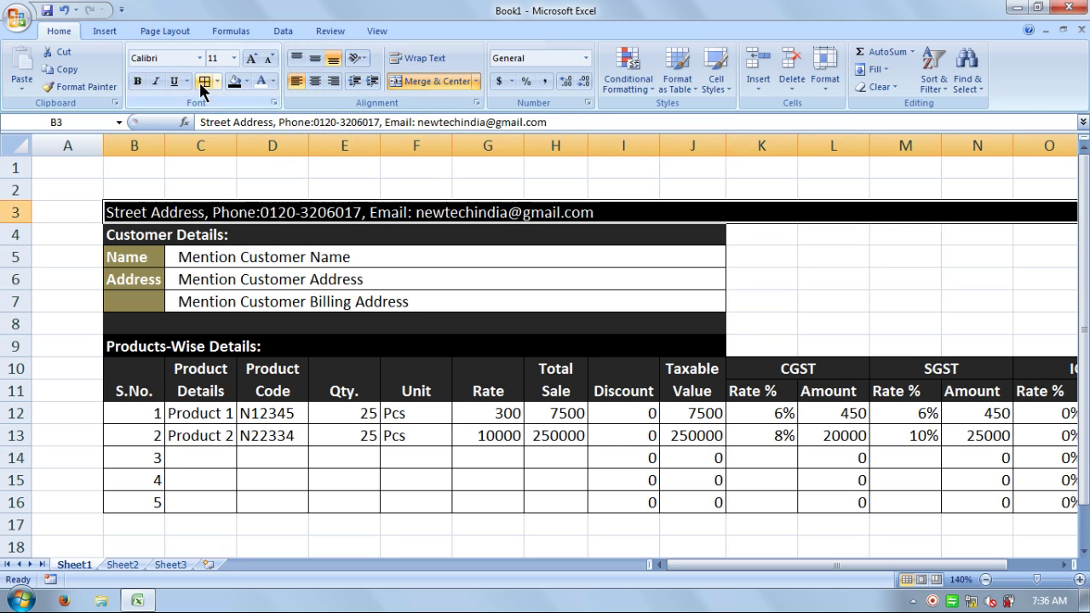
left_click(137, 82)
left_click_drag(720, 233, 720, 248)
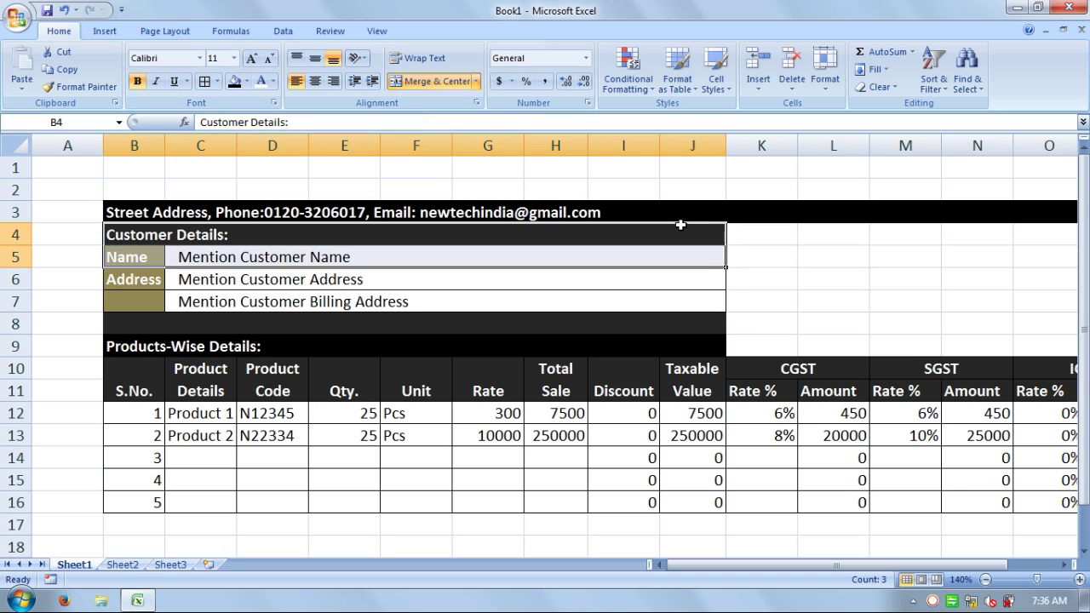
left_click(807, 283)
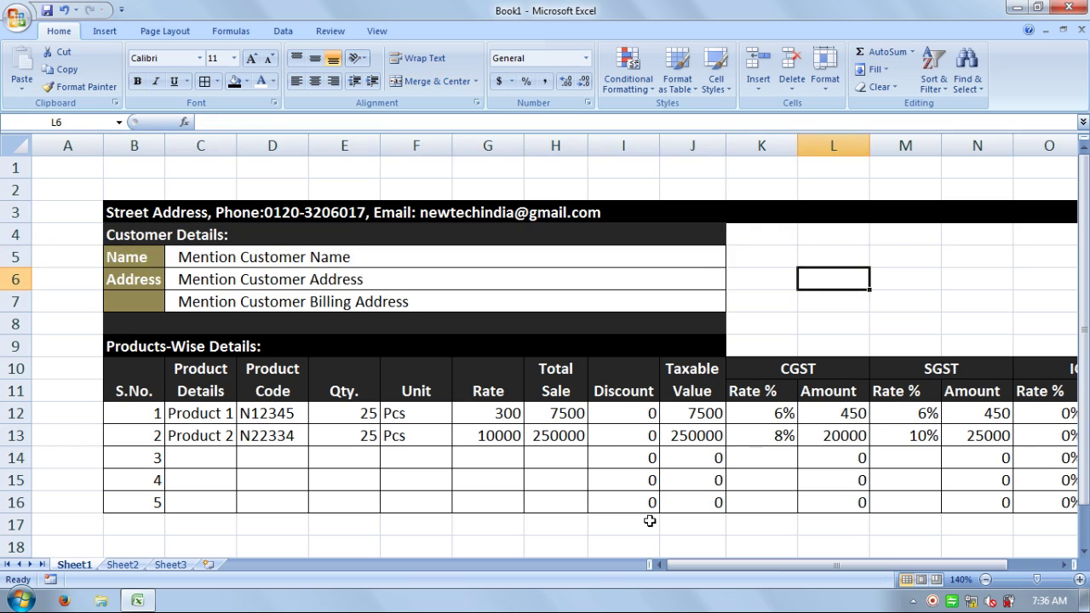
left_click_drag(723, 564, 809, 570)
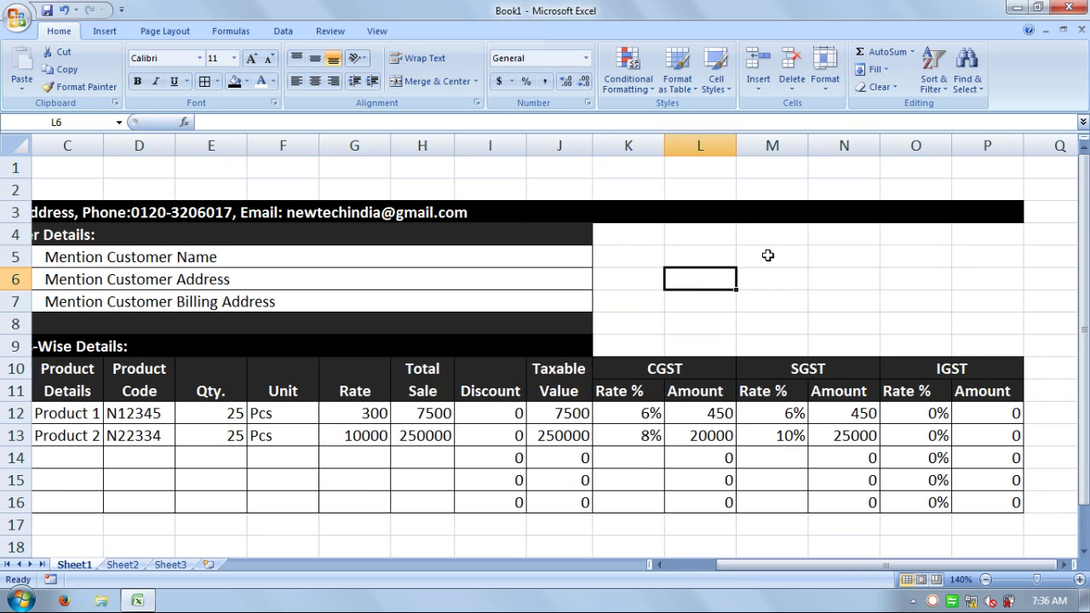
- Fill K4:M4 and N4:P4 dark grey and merge each into one cell
left_click_drag(608, 235, 652, 233)
left_click(690, 240)
left_click(761, 236)
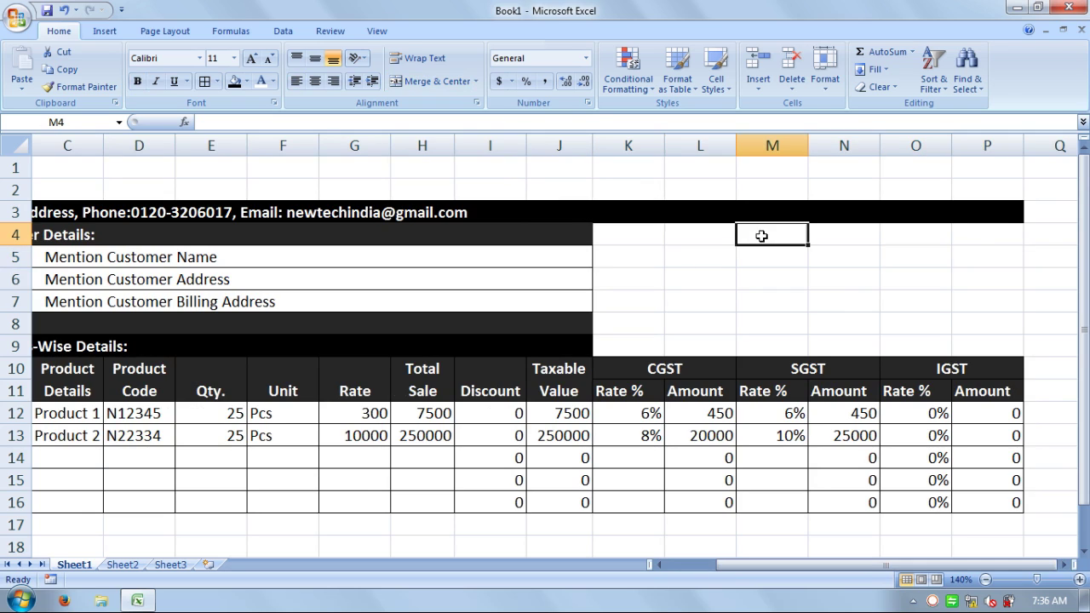
left_click(868, 238)
left_click(914, 237)
left_click_drag(778, 233, 642, 232)
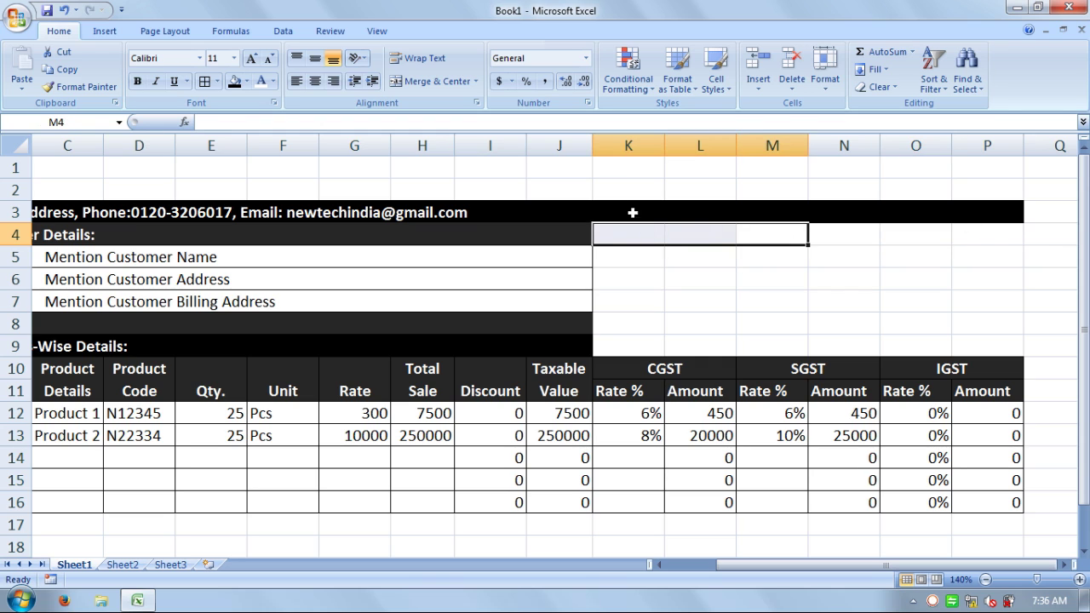
left_click(250, 82)
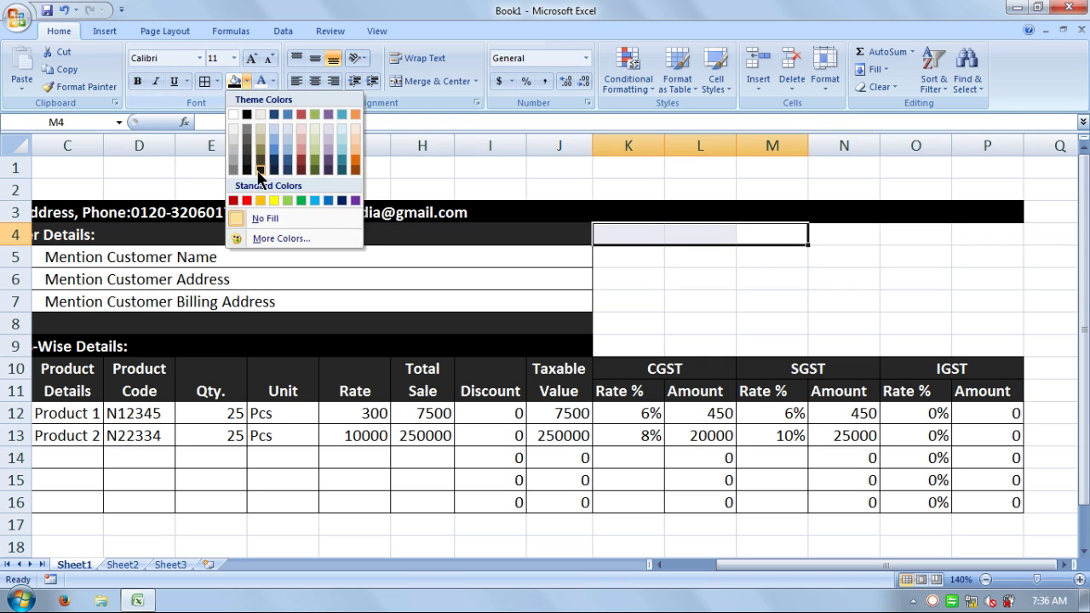
left_click(247, 167)
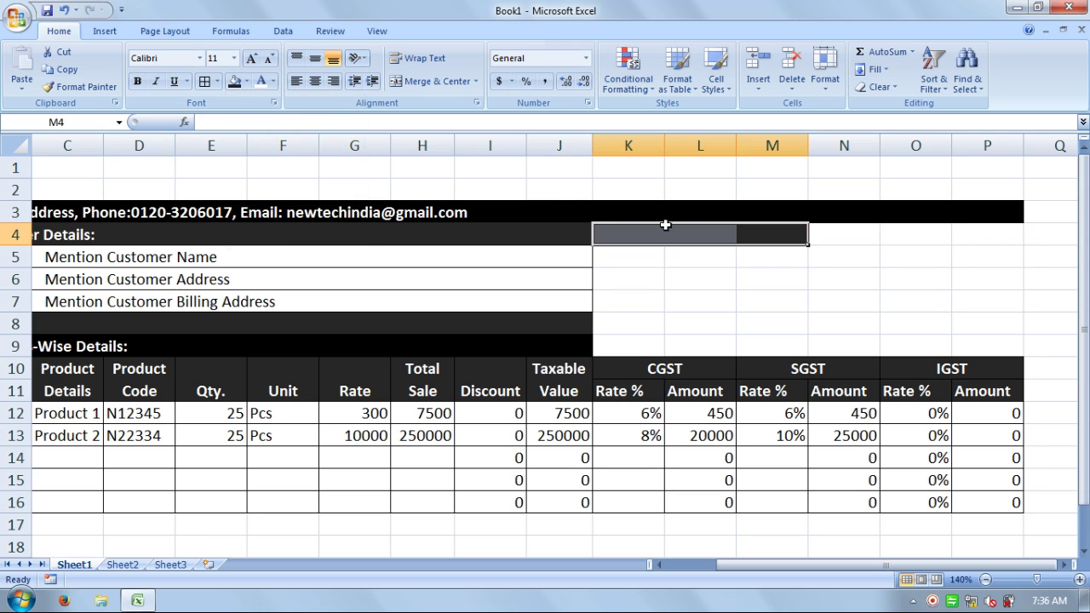
left_click_drag(848, 231, 954, 241)
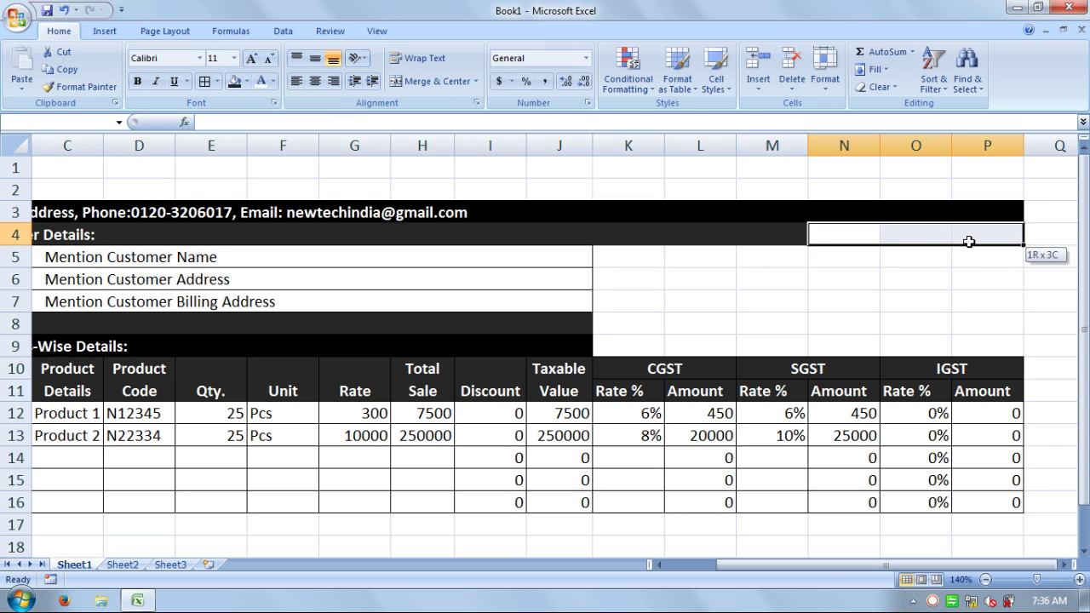
left_click(235, 82)
left_click(429, 81)
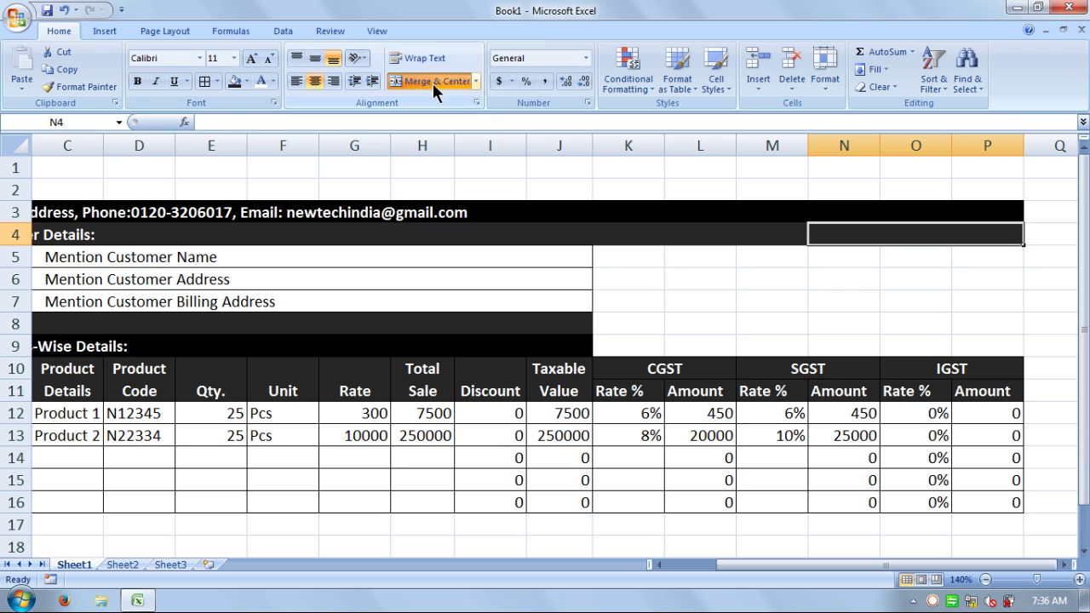
left_click_drag(783, 236, 645, 231)
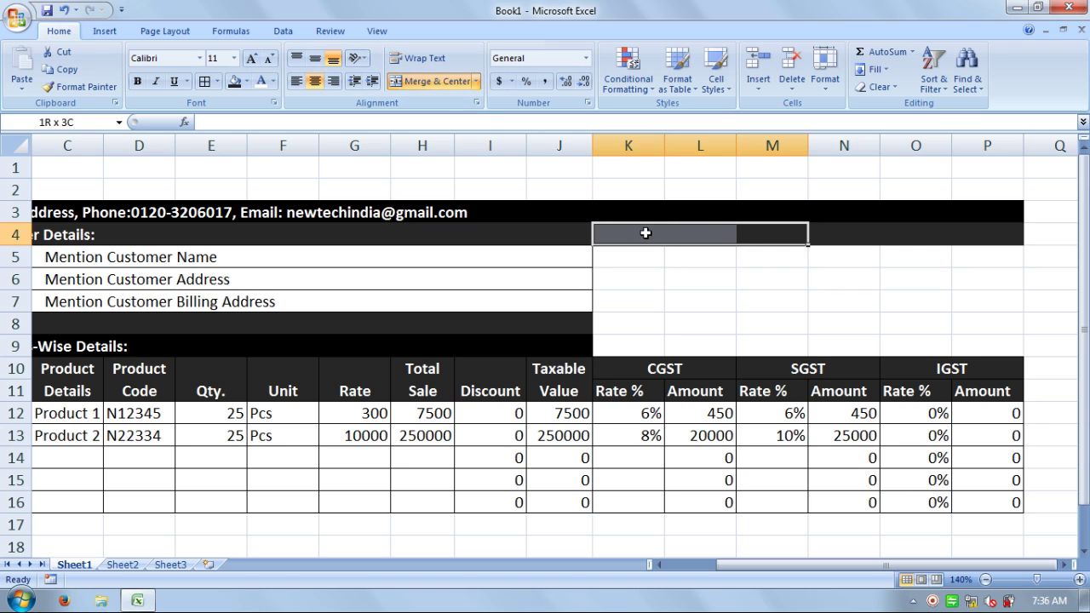
left_click(430, 80)
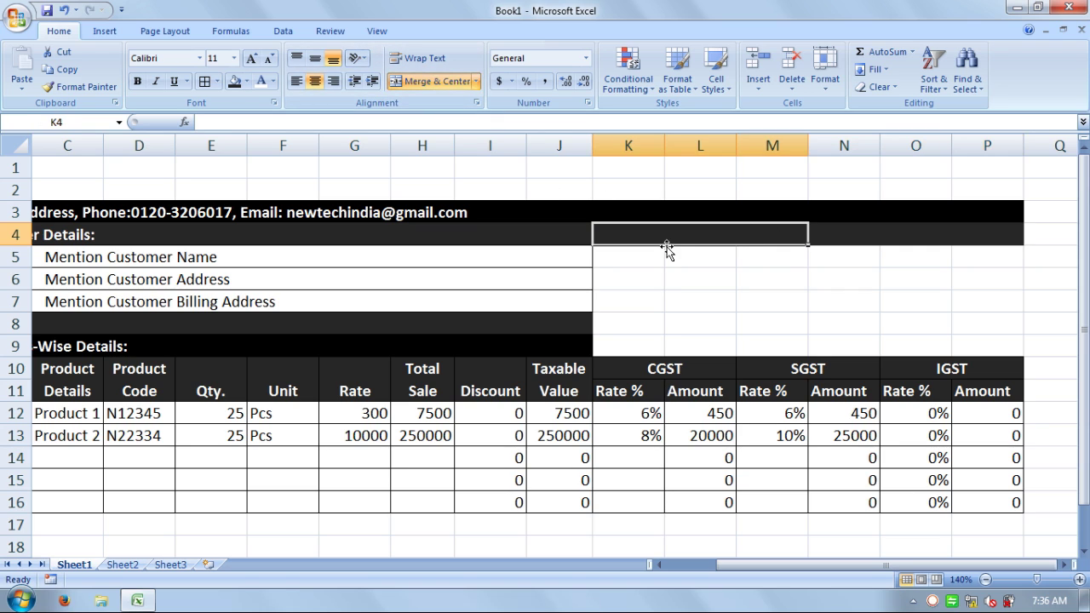
- Enter POS in the K4 block and INVOICE:II in the N4 block
type("POS")
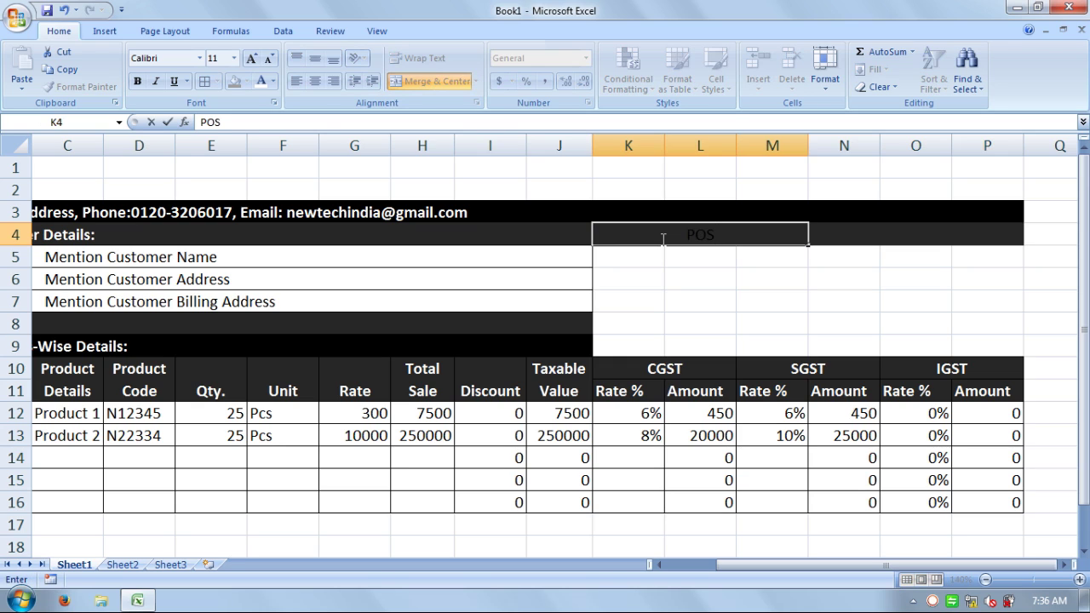
key("Return")
key("Right")
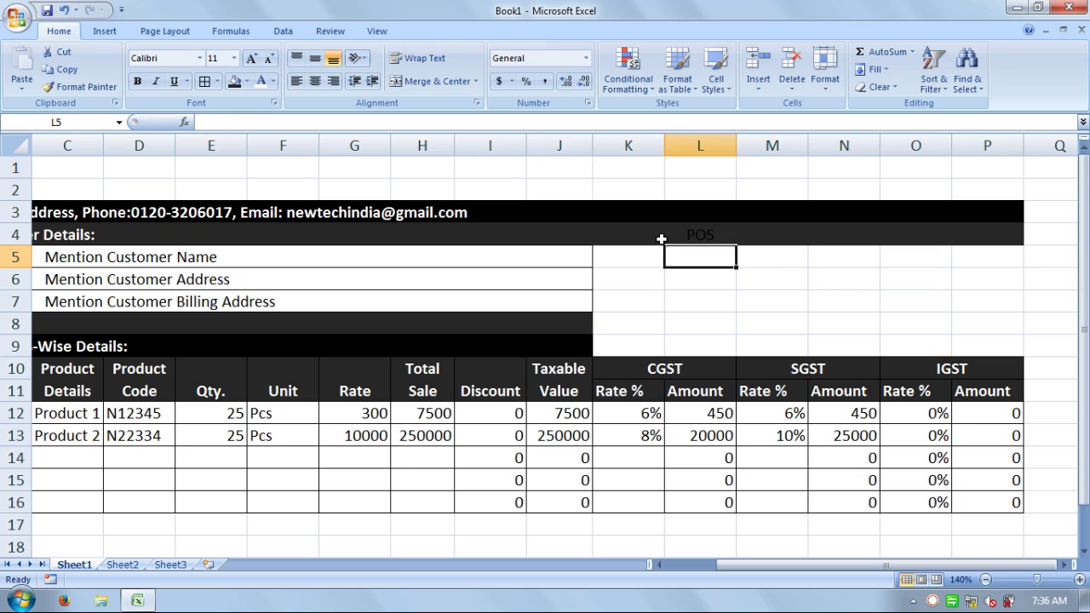
key("Up")
key("Right")
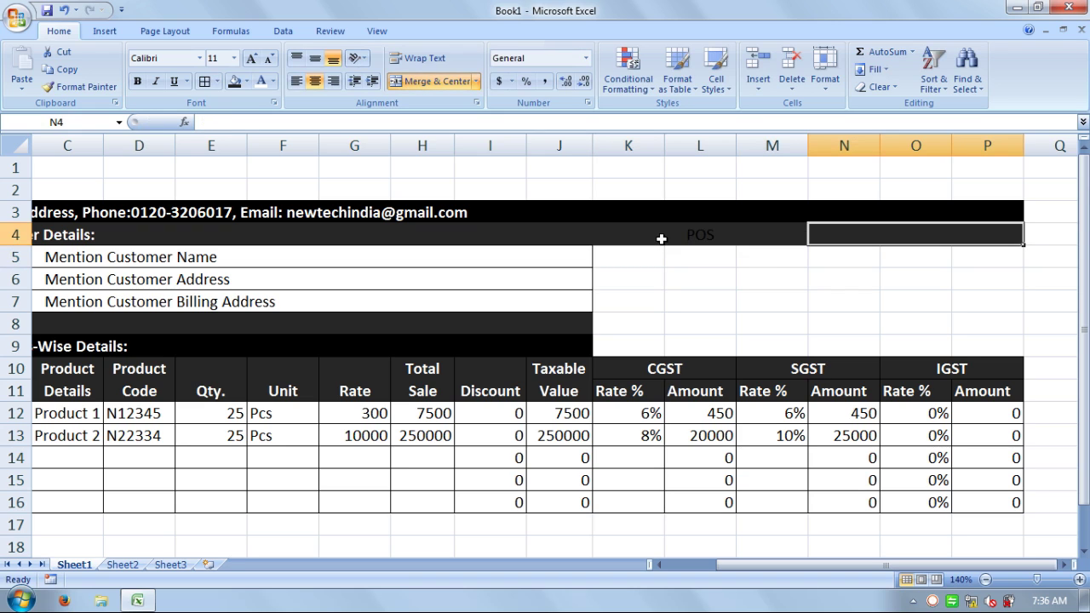
type("INVOI")
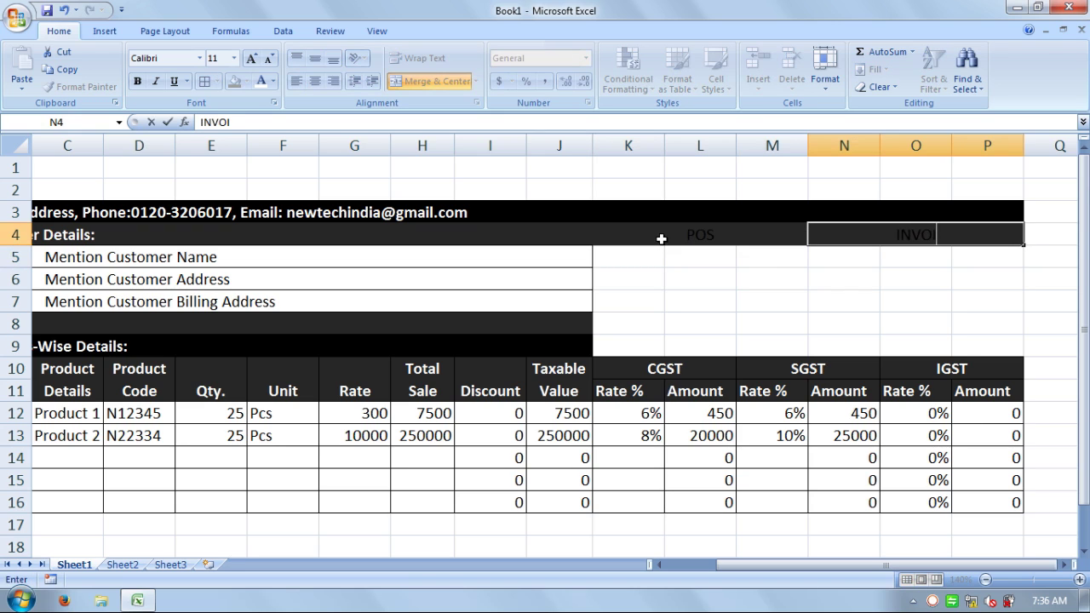
type("CE:ii")
key("BackSpace")
key("BackSpace")
type("II")
key("Return")
- Make the POS and INVOICE:II heading text white
left_click(695, 242)
left_click_drag(736, 242, 863, 233)
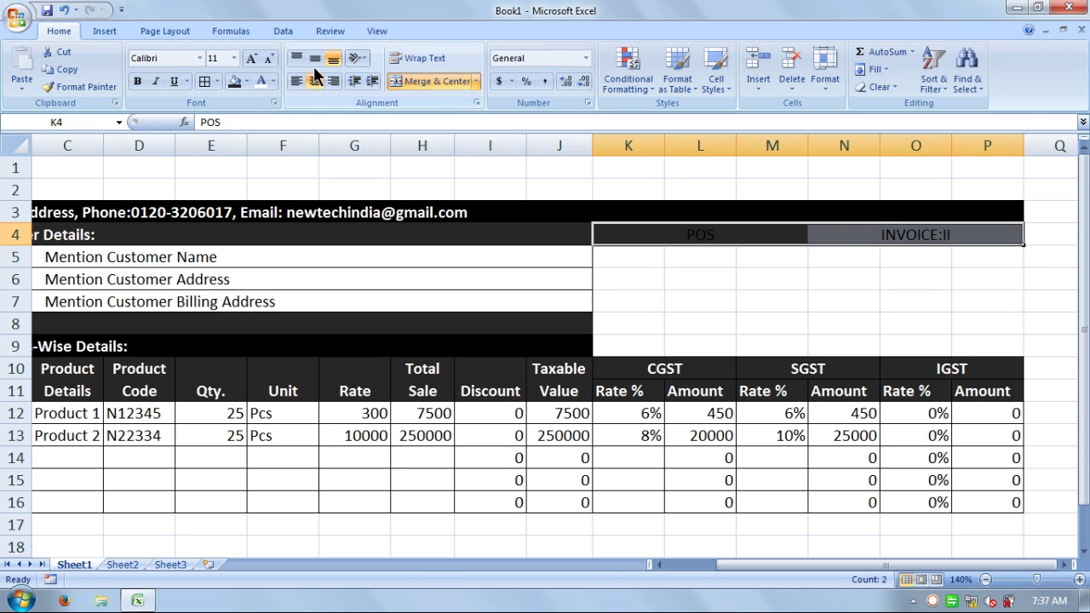
left_click(265, 78)
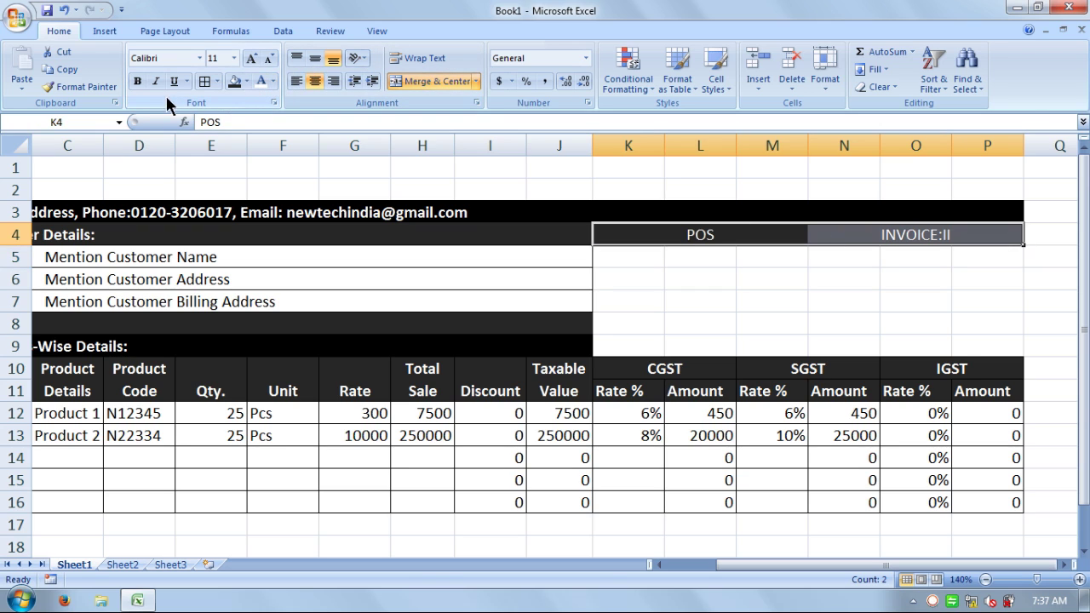
left_click(688, 281)
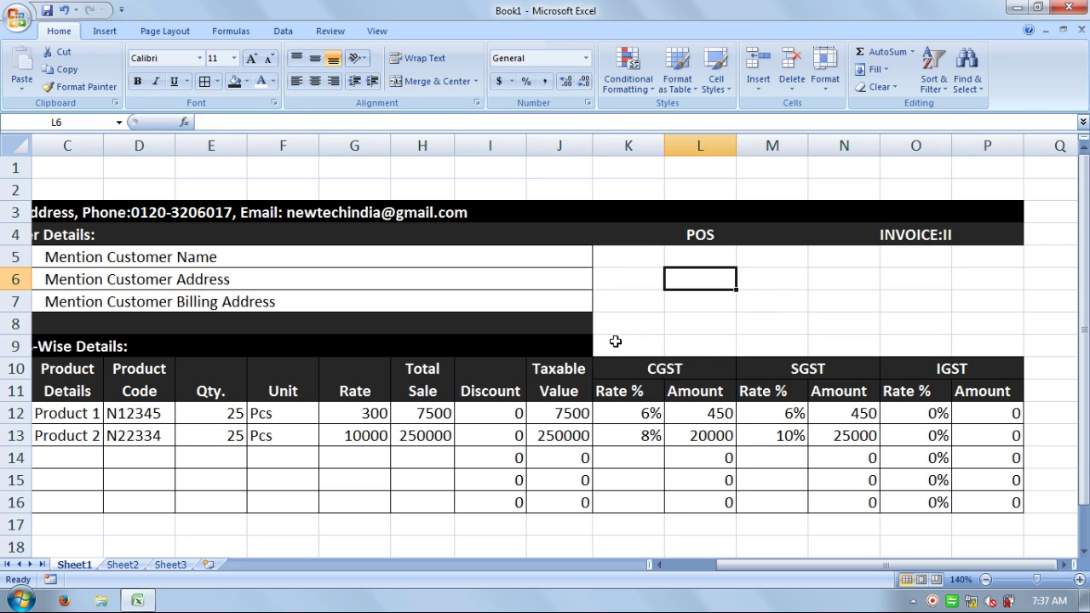
- Merge K8:M8 and N8:P8 and label them GSTIN and Date
left_click(616, 343)
left_click(619, 321)
left_click_drag(620, 321, 749, 322)
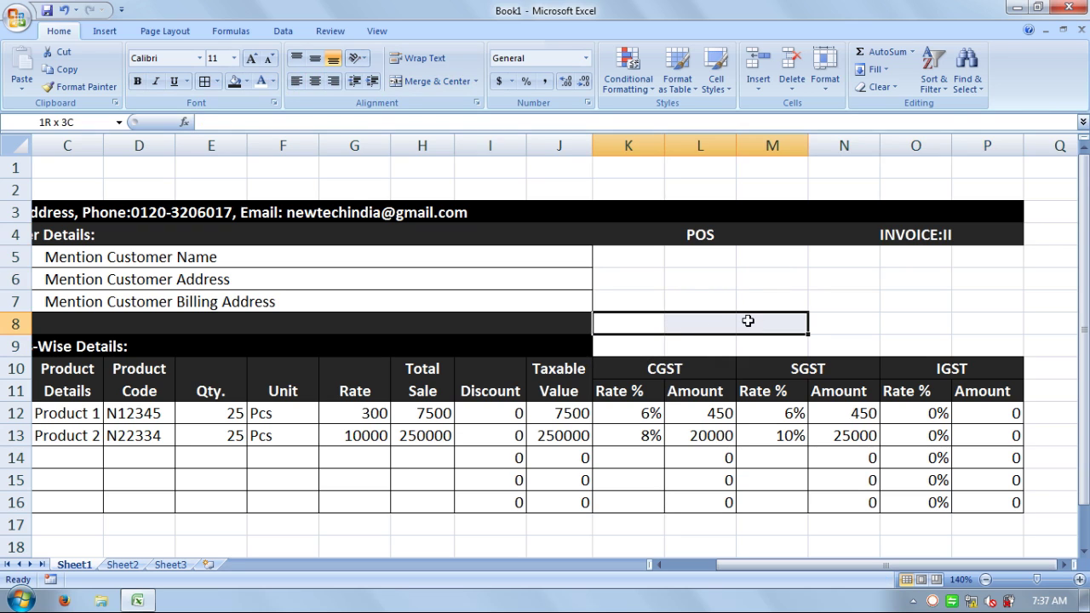
left_click(428, 81)
left_click_drag(846, 329, 980, 323)
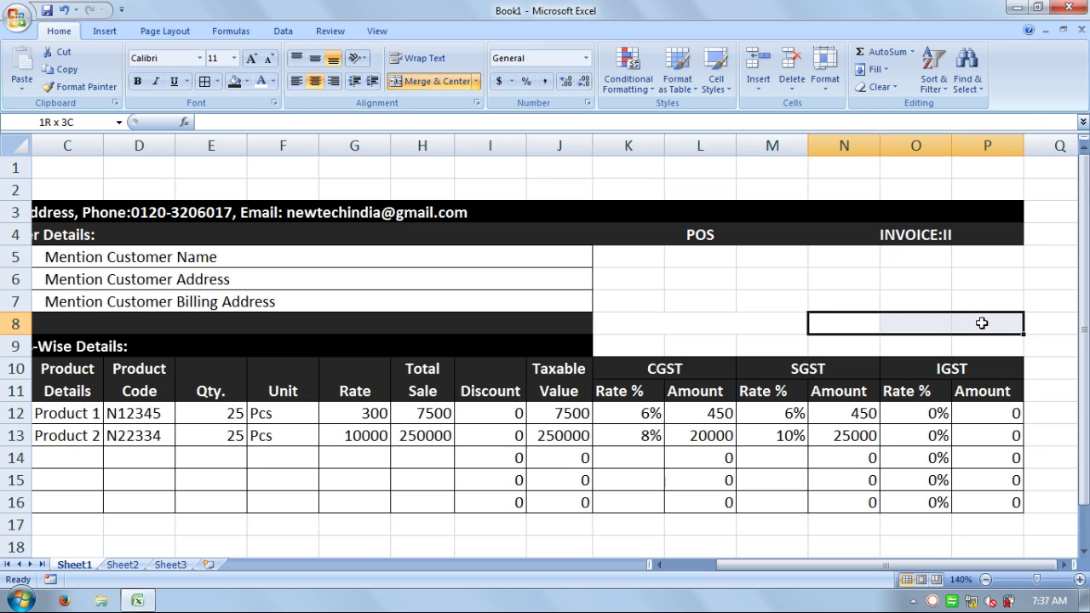
left_click(433, 78)
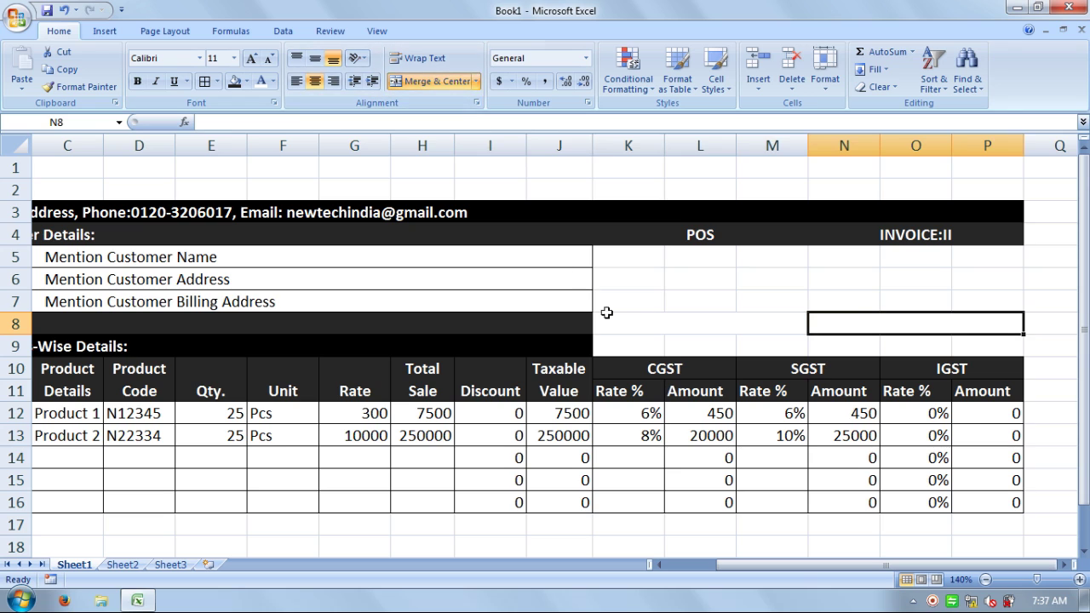
left_click(637, 325)
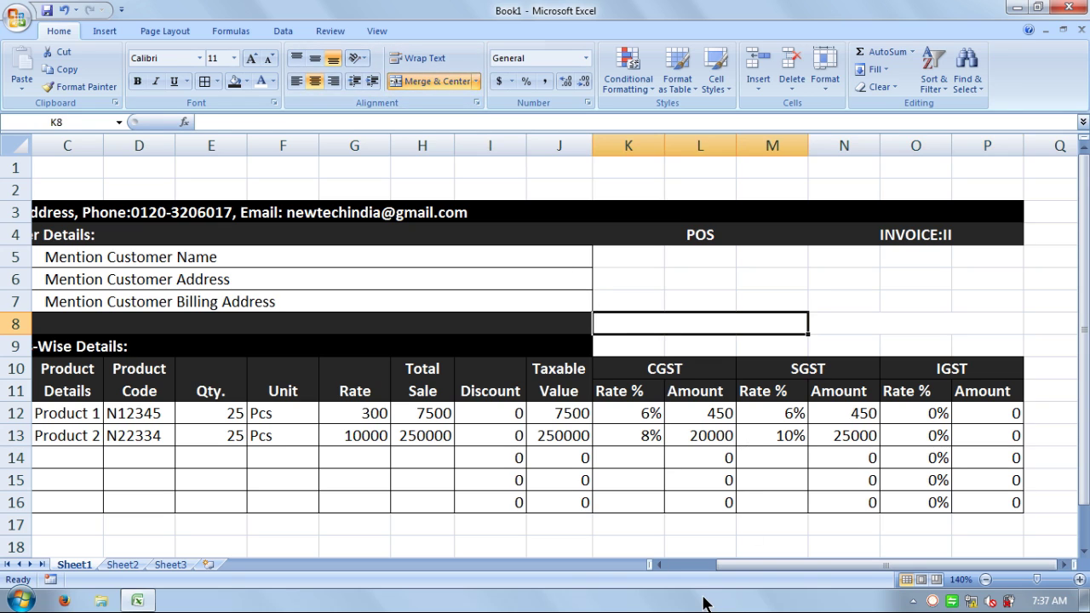
type("GSTIN")
key("Tab")
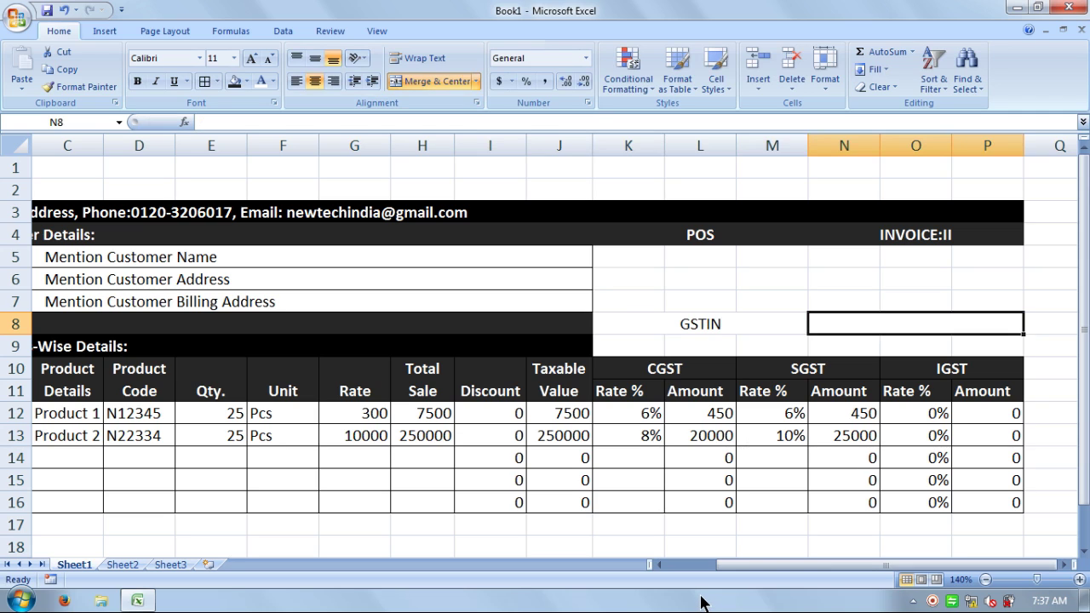
type("Date")
key("Return")
key("Left")
key("Left")
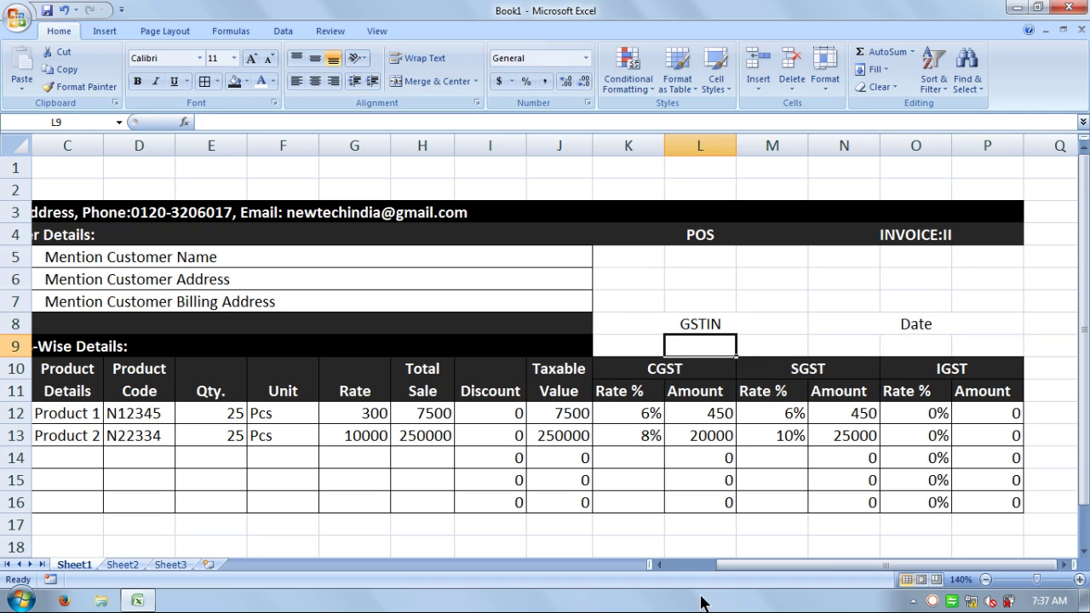
- Merge K9:M9 and N9:P9 into blank cells beneath the labels
left_click_drag(649, 344, 753, 345)
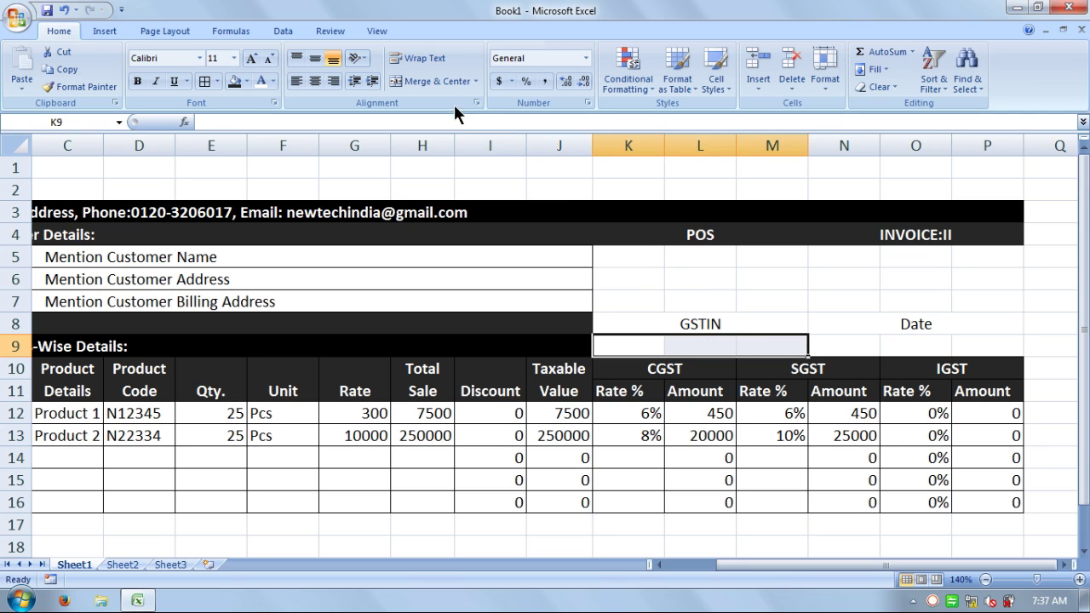
left_click(436, 81)
left_click_drag(838, 345, 952, 341)
left_click(436, 82)
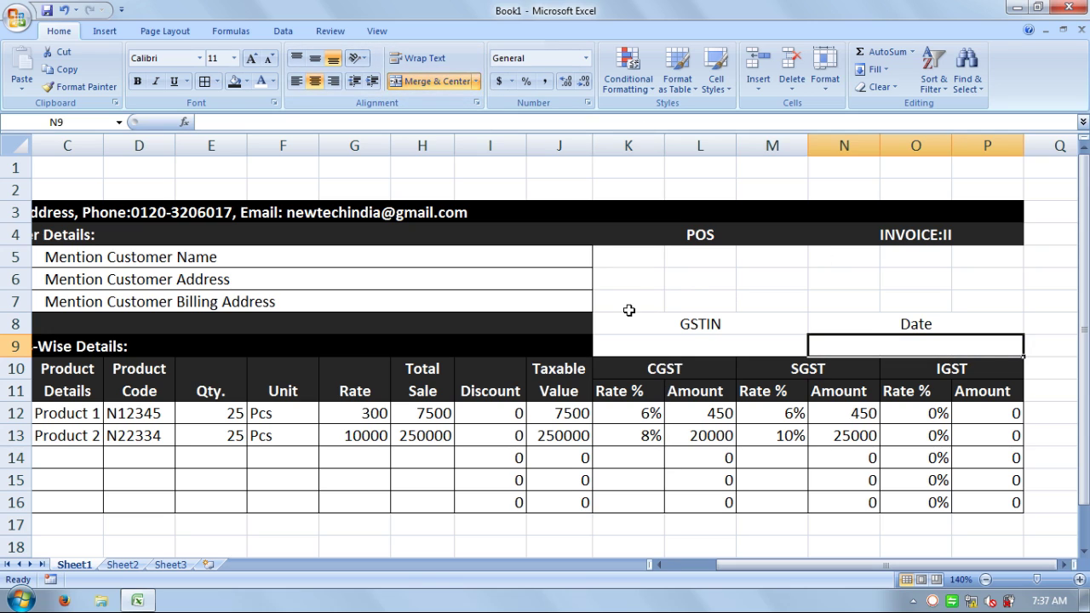
left_click(696, 338)
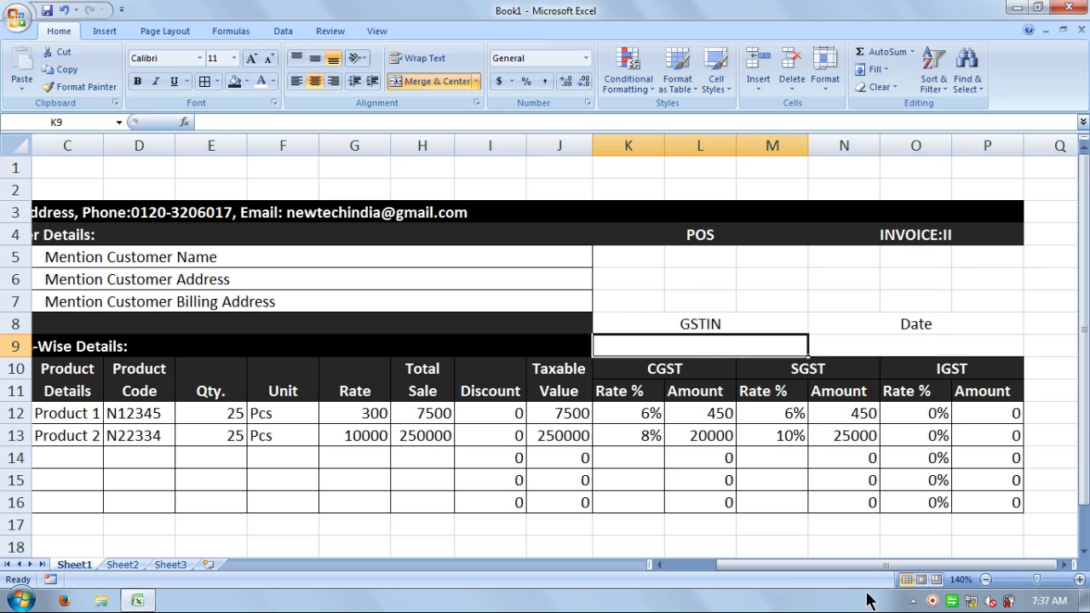
- Enter Cust. GST No. under GSTIN and 6-Jul-2017 under Date
type("GST")
key("BackSpace")
key("BackSpace")
key("BackSpace")
type("Cust")
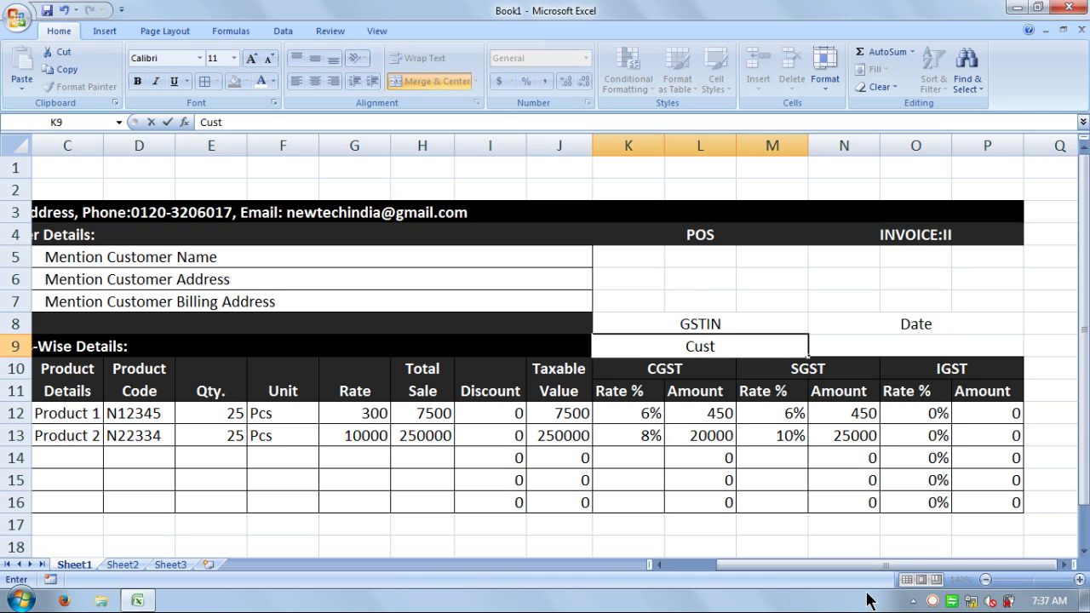
type(". GST")
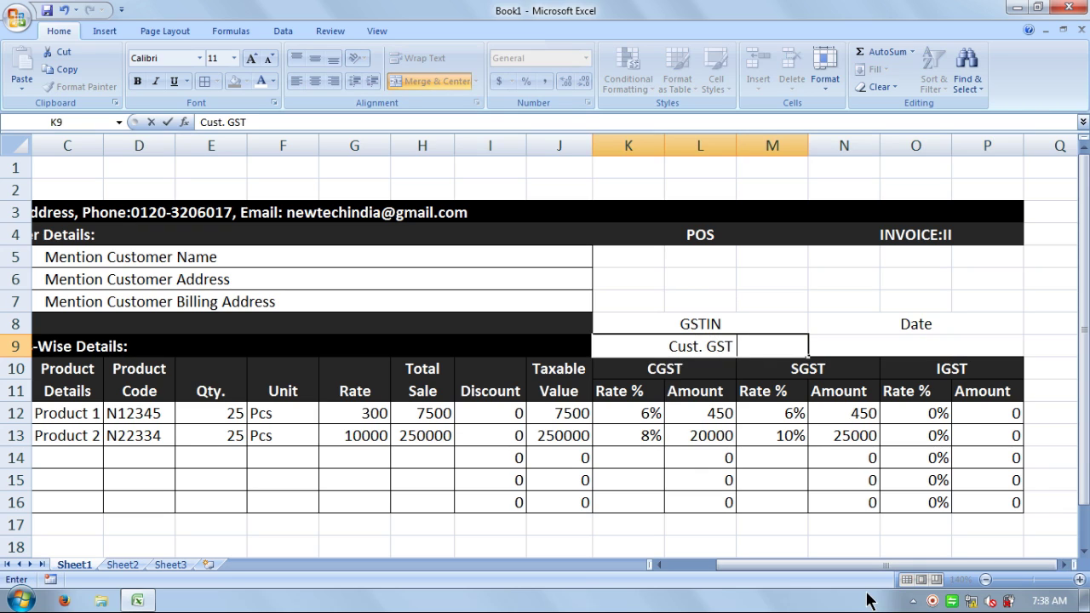
type(" No.")
key("ctrl+Return")
key("Up")
key("Down")
key("Right")
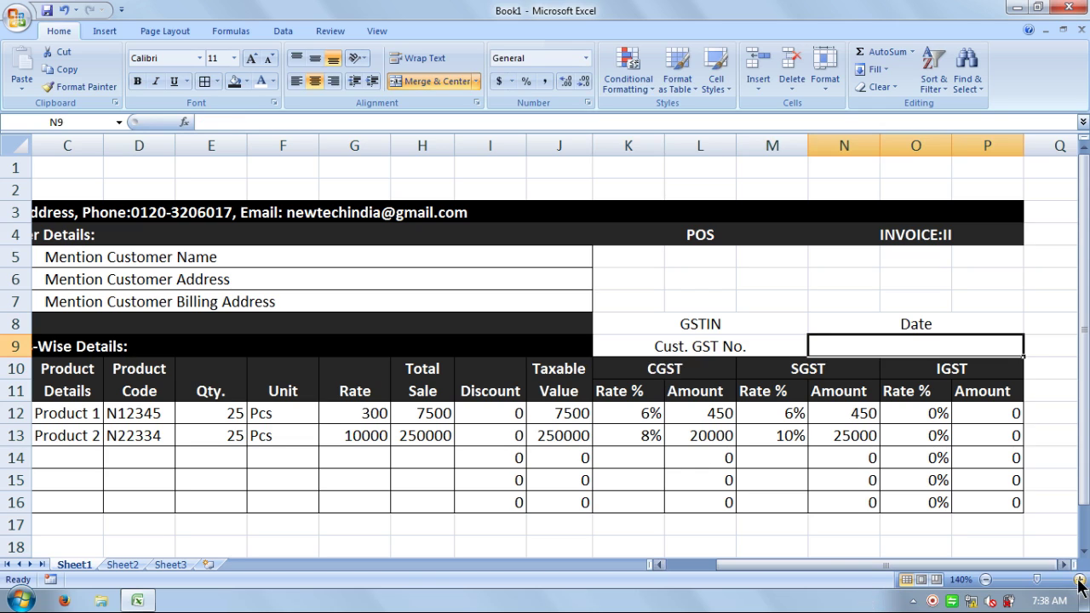
mouse_move(1052, 601)
type("6")
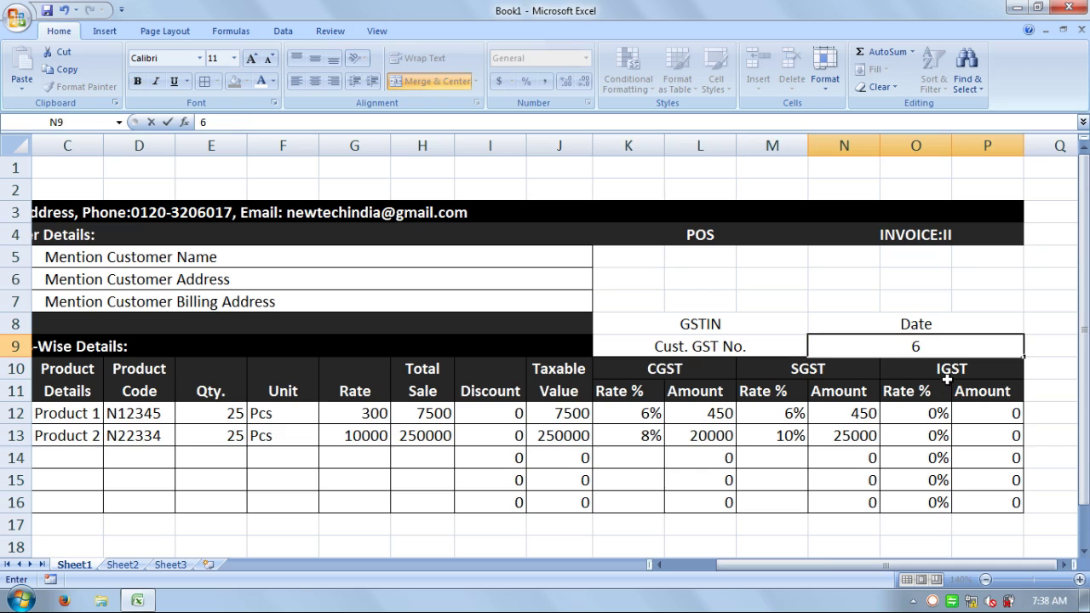
type("-Jul-2017")
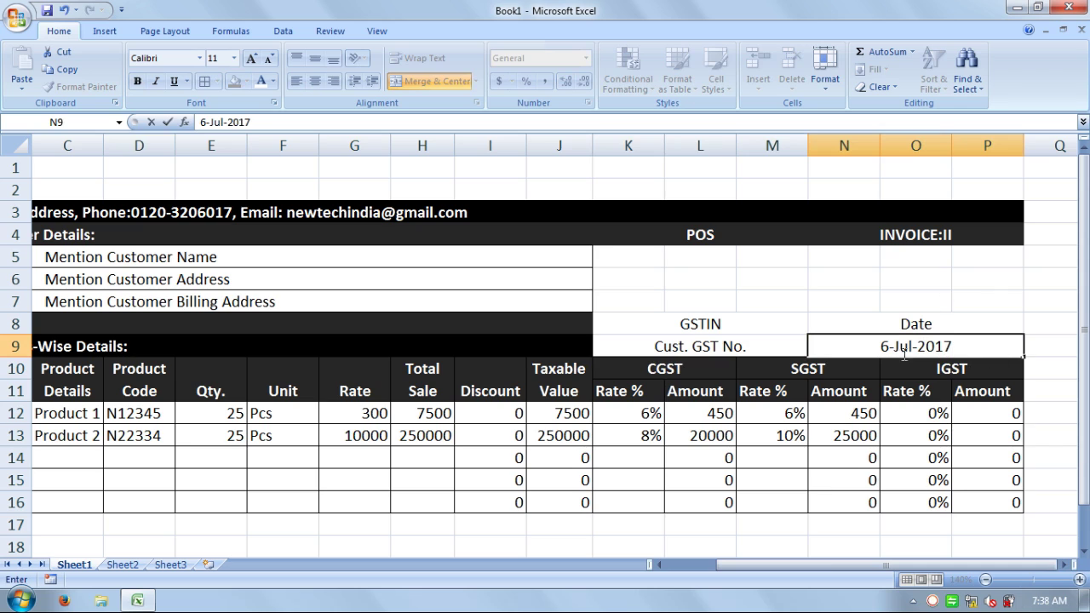
left_click(801, 318)
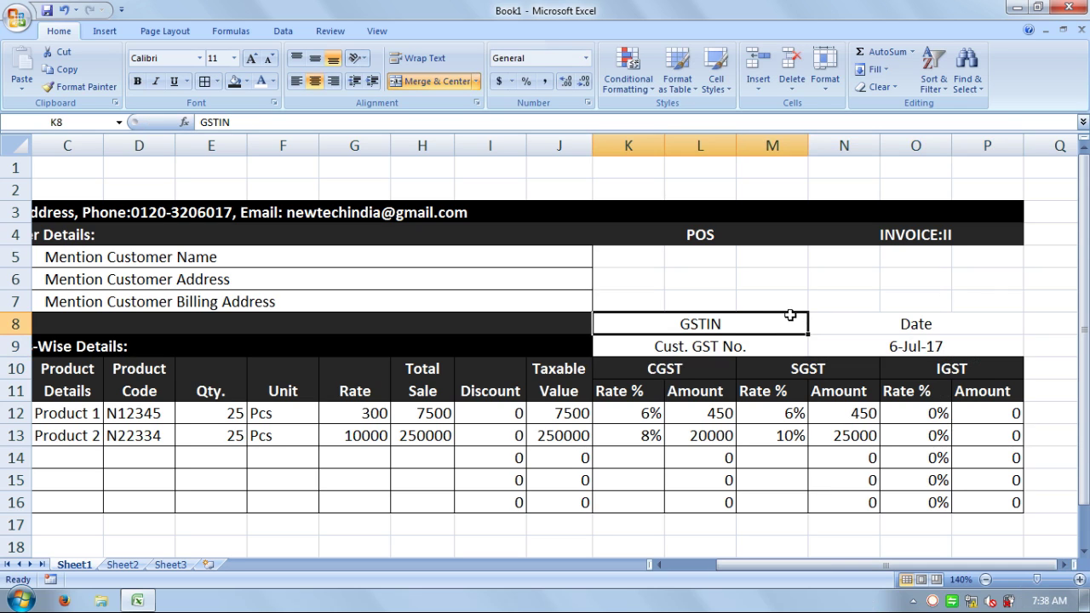
- Format the GSTIN and Date headings as bold white text on black fill
left_click(246, 82)
left_click(248, 114)
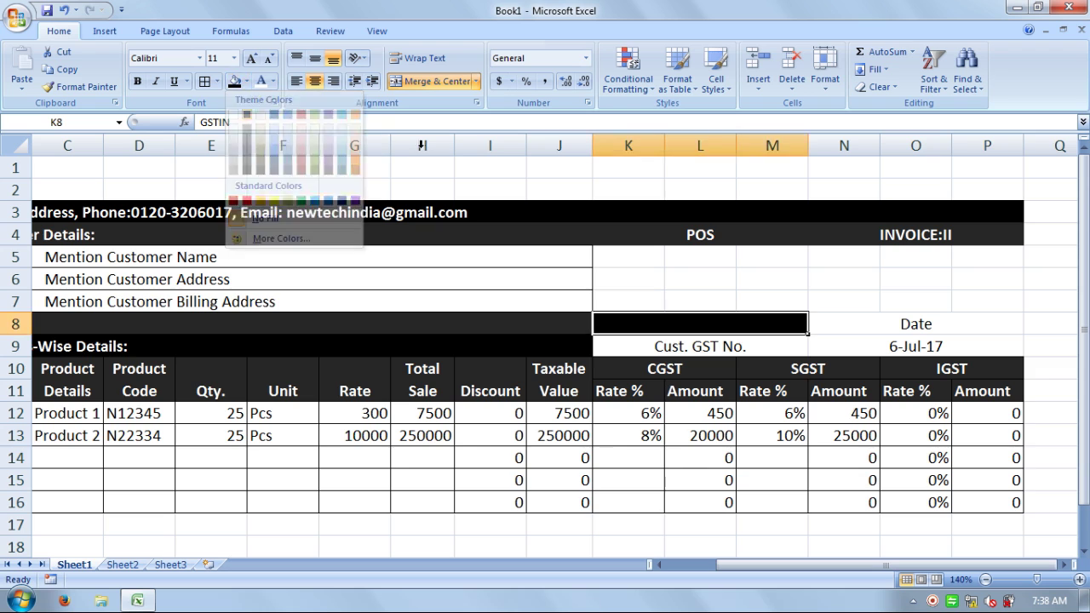
left_click(260, 82)
left_click(139, 82)
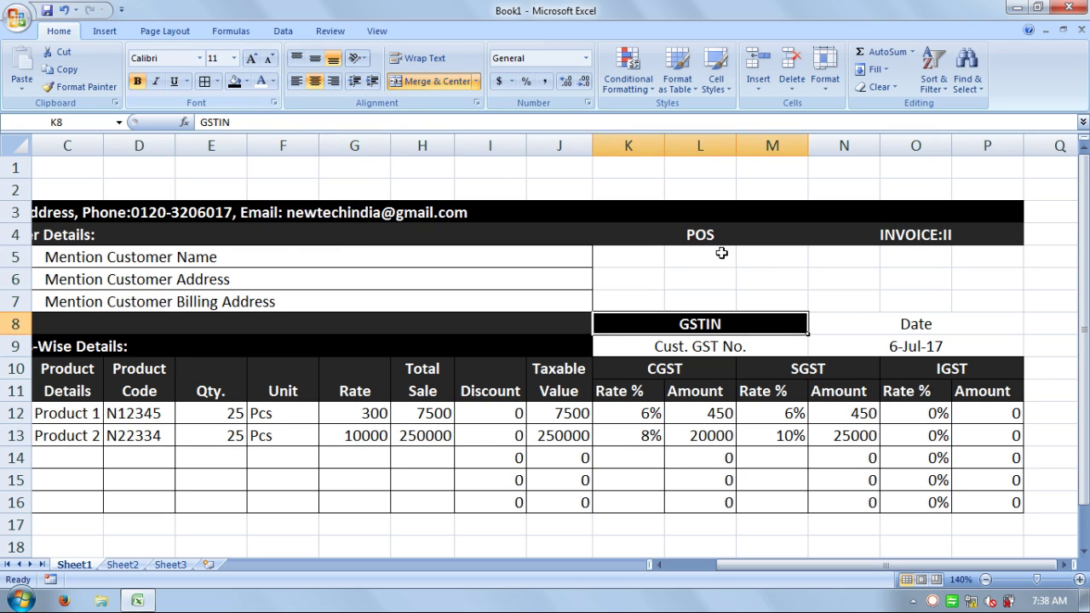
left_click(881, 317)
left_click(233, 80)
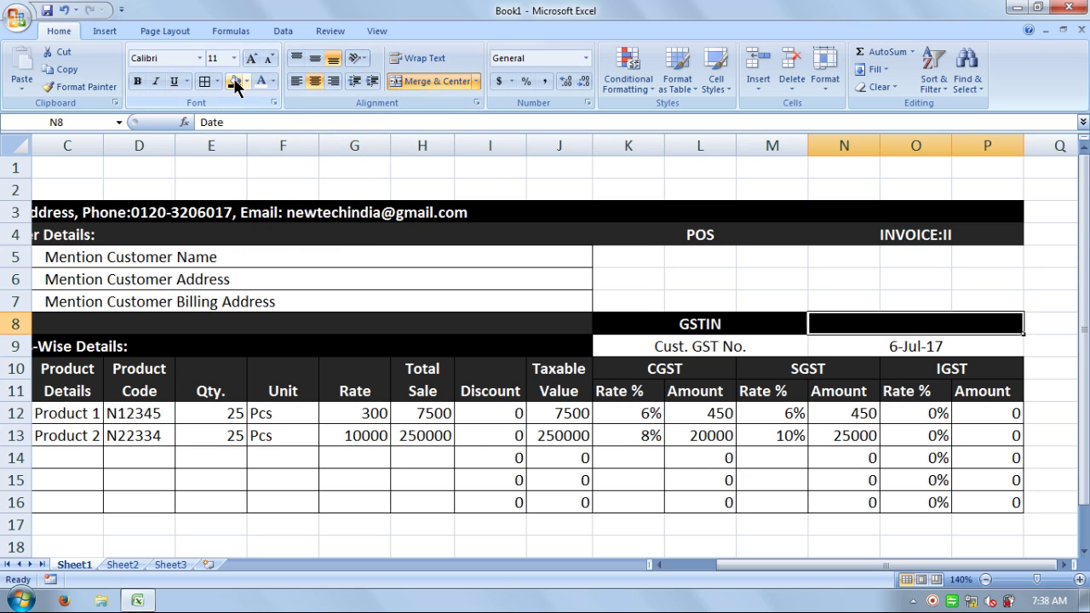
left_click(260, 82)
left_click(137, 81)
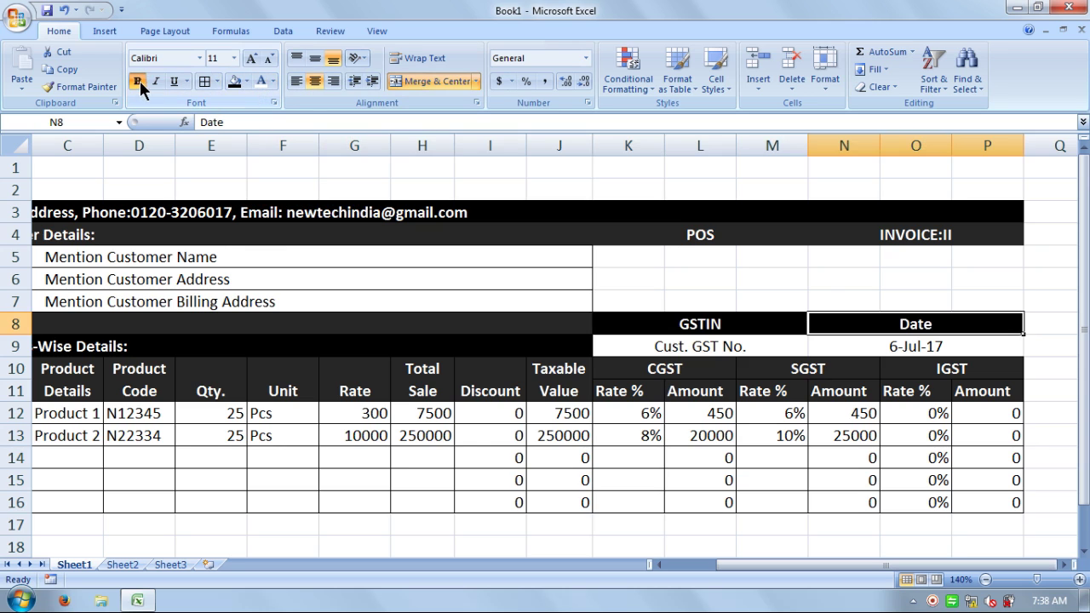
left_click(928, 299)
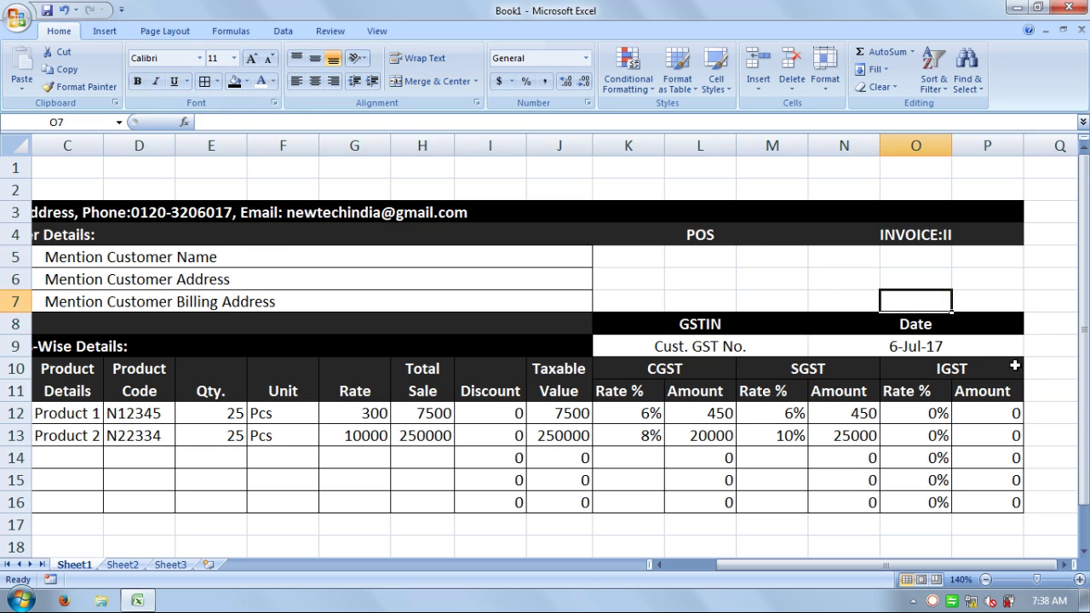
- Merge the K5:M7 block under POS and the N5:P7 block under INVOICE
left_click_drag(639, 255, 766, 301)
left_click(769, 301)
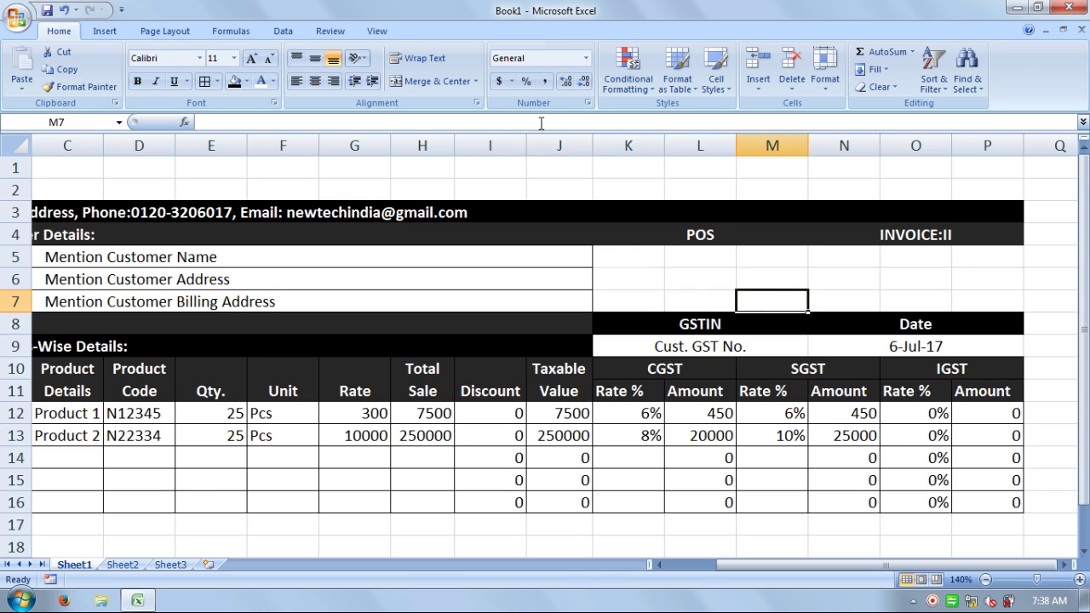
left_click_drag(628, 261, 756, 306)
left_click(441, 82)
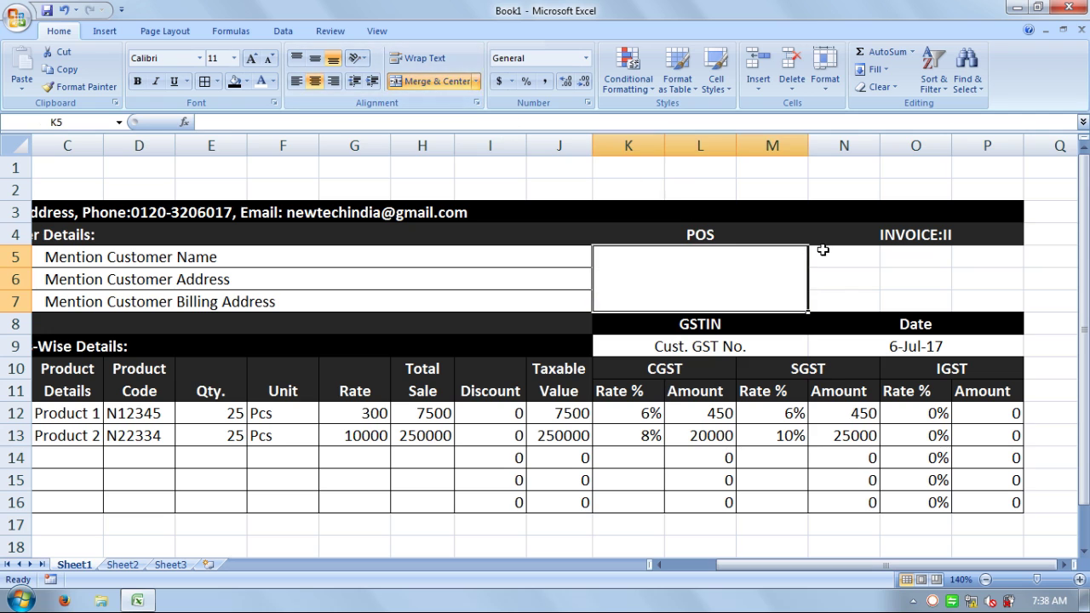
left_click(852, 267)
left_click_drag(852, 267, 965, 299)
left_click(430, 83)
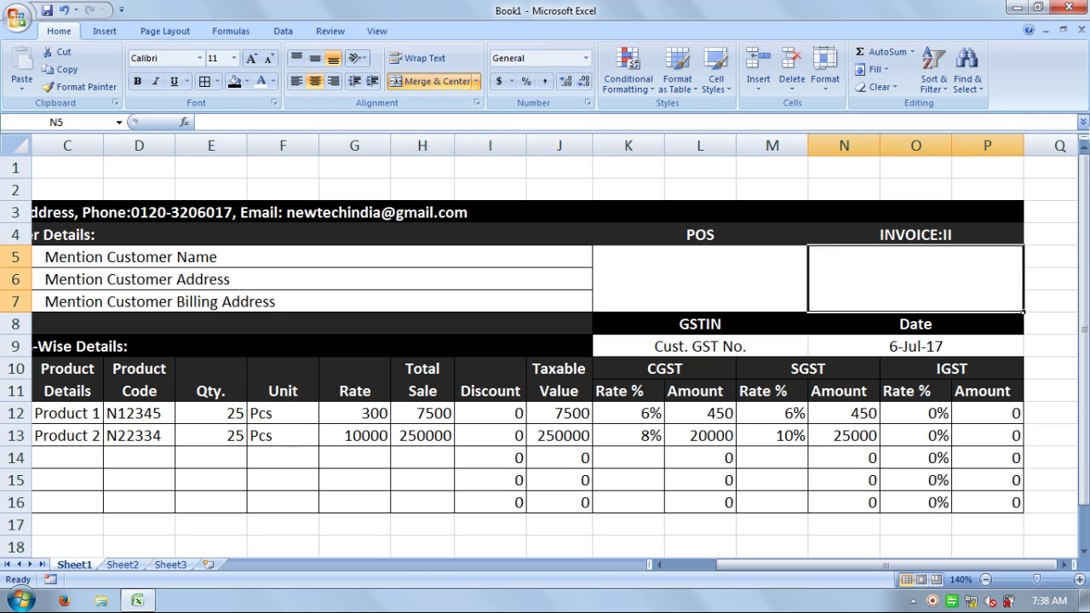
- Enter Delhi and the invoice number in the merged blocks, centring both vertically
left_click_drag(968, 496, 292, 212)
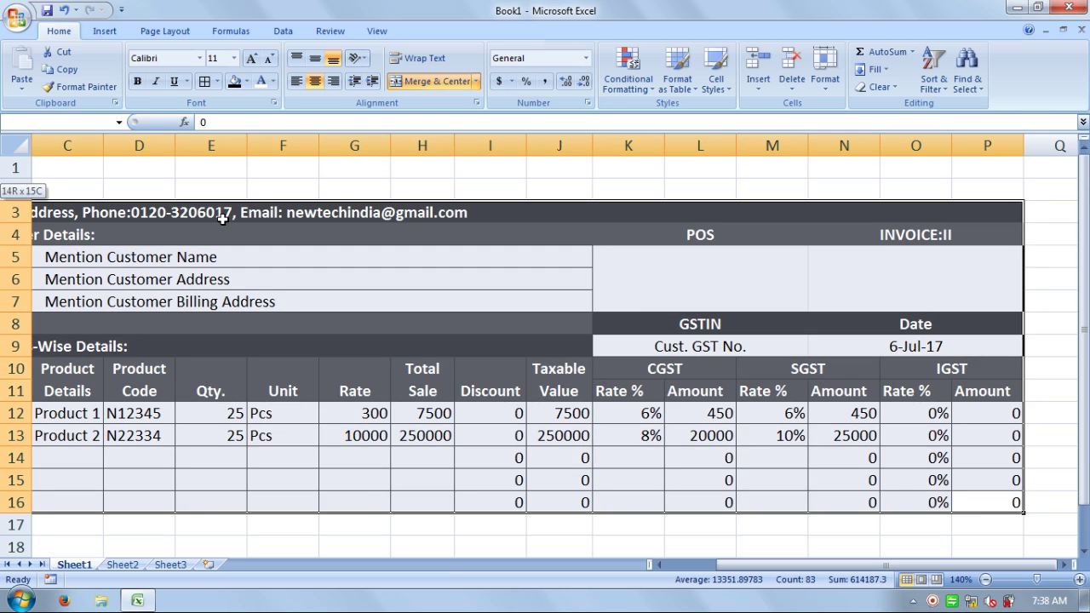
left_click(659, 292)
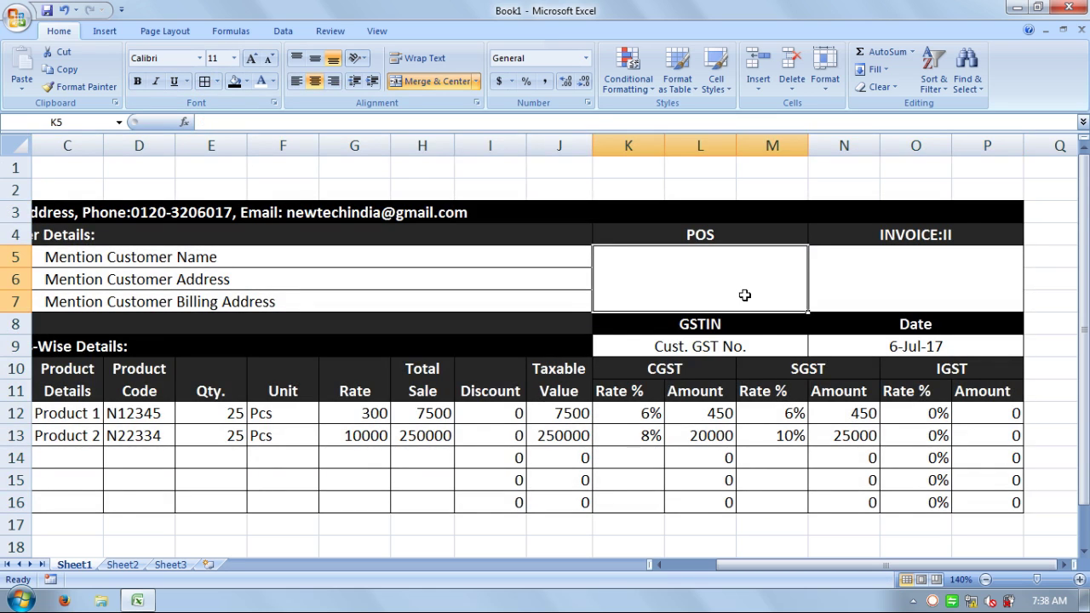
type("Delhi")
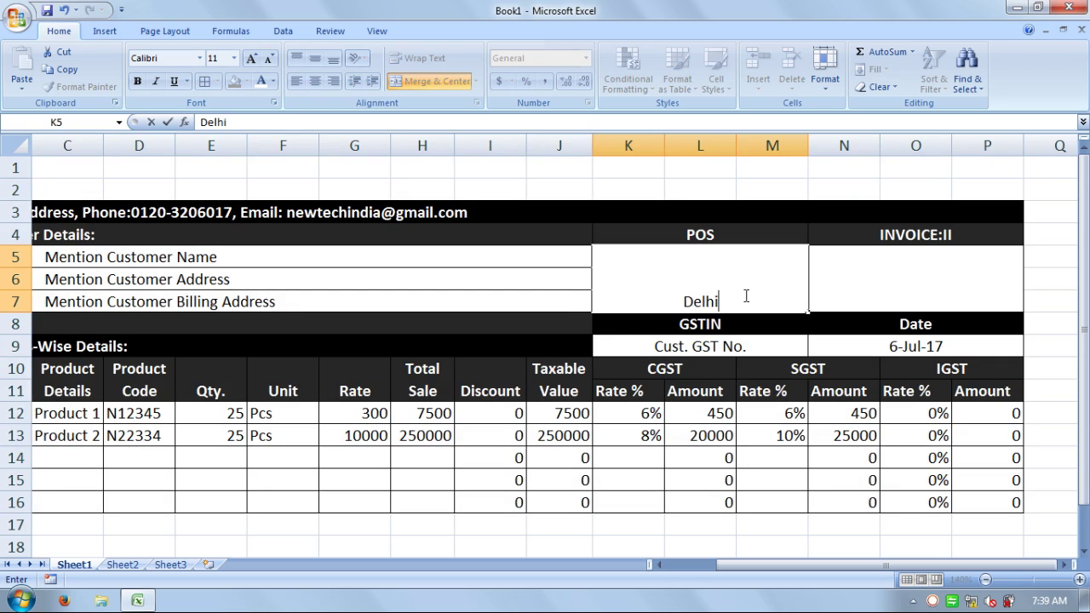
key("Tab")
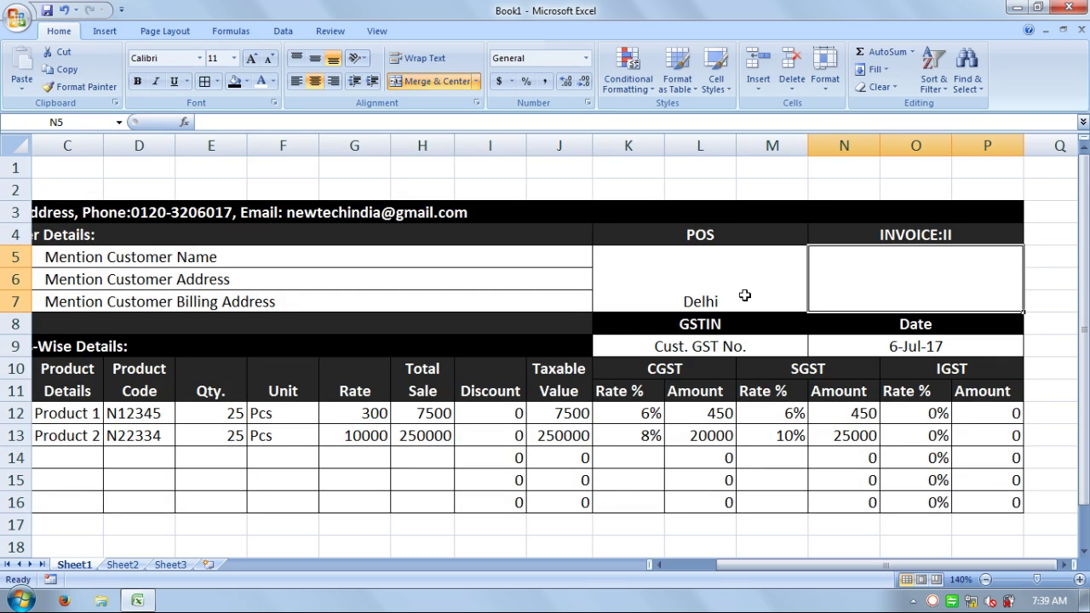
type("786")
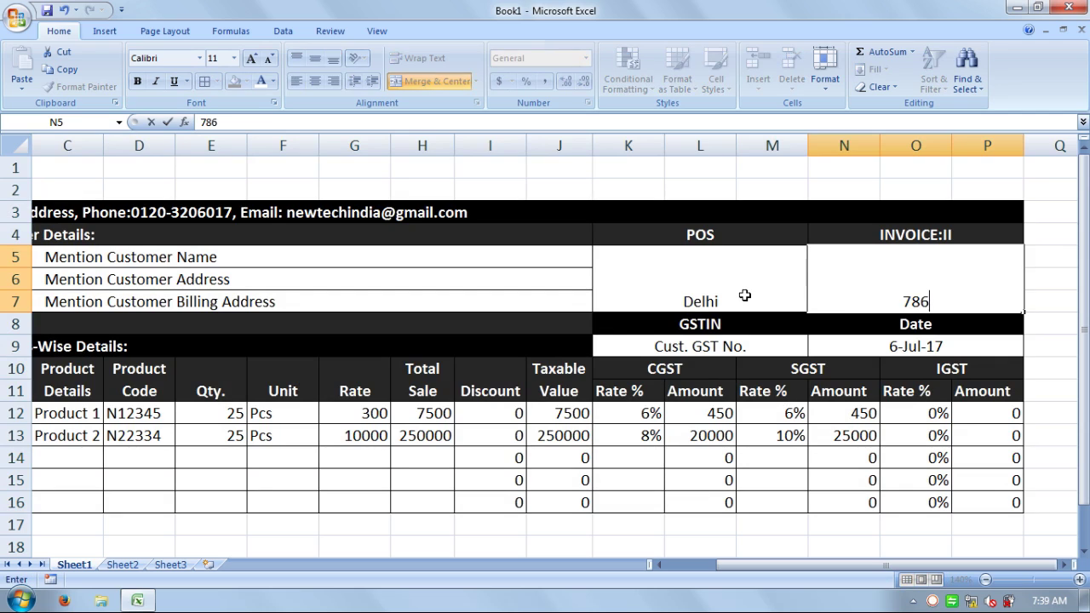
type("786")
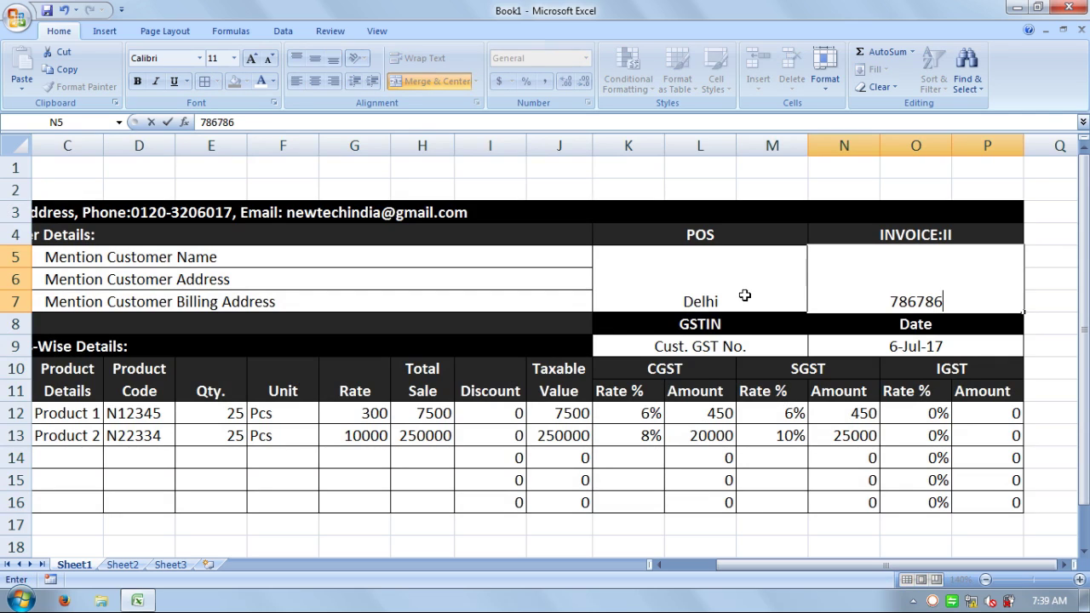
left_click(1037, 320)
left_click(963, 291)
left_click(315, 63)
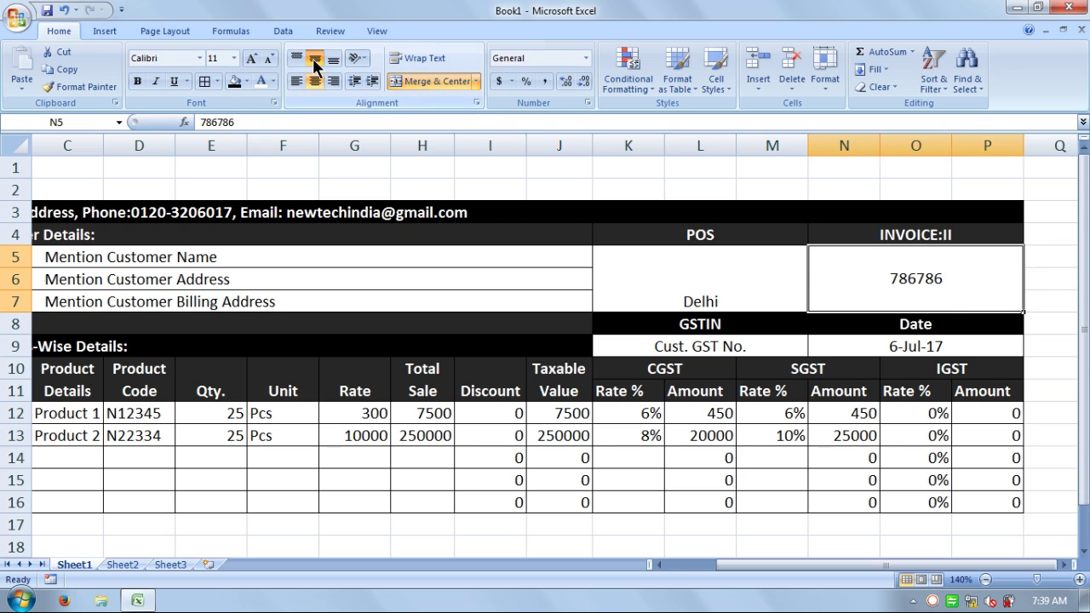
left_click(642, 276)
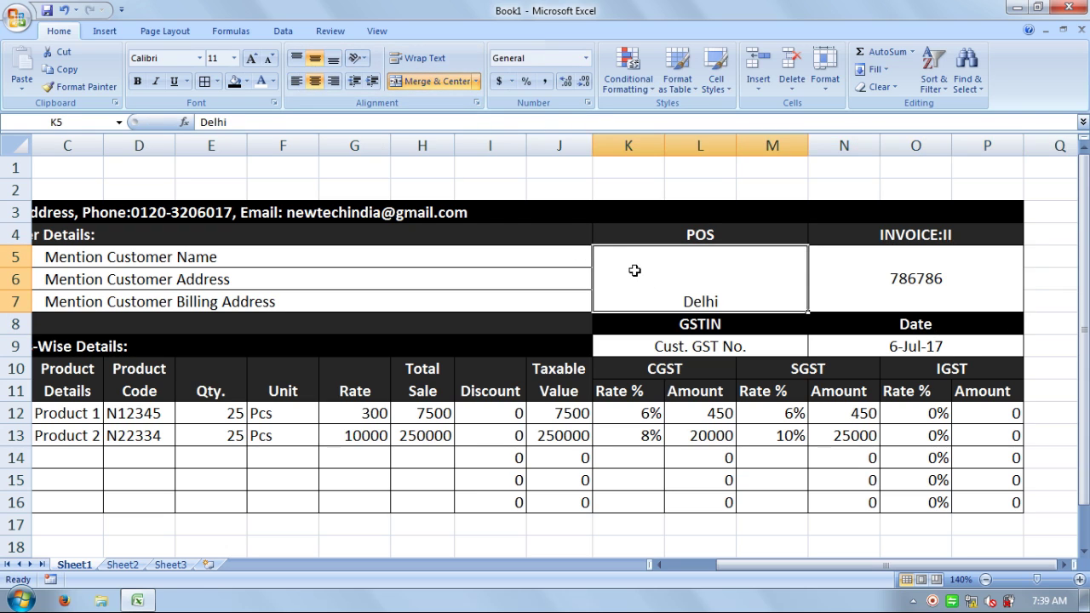
left_click(318, 60)
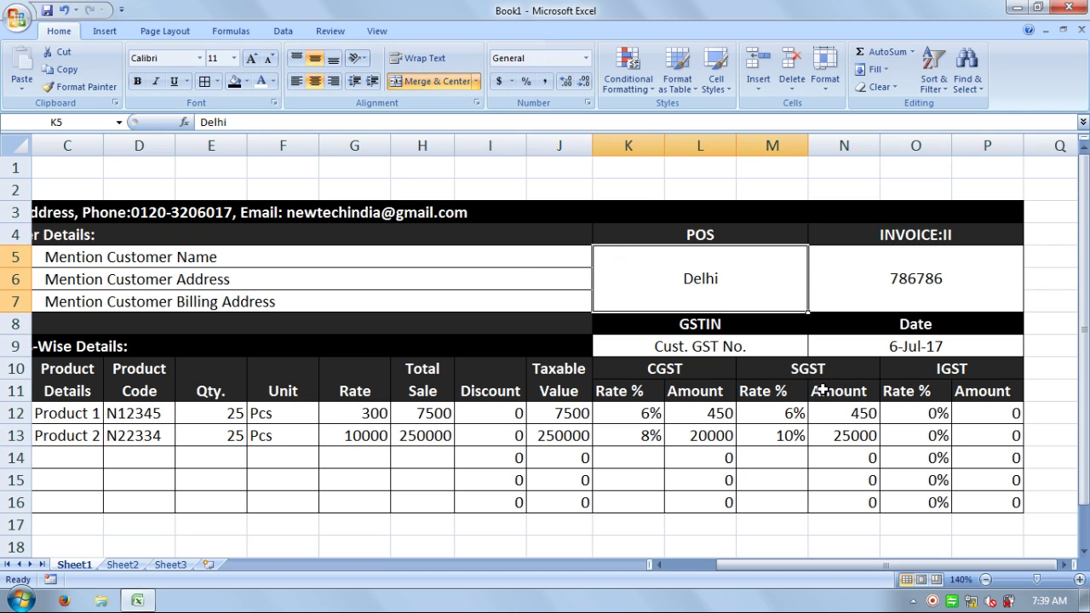
- Narrow column A so the invoice sits near the sheet's left edge
left_click(556, 321)
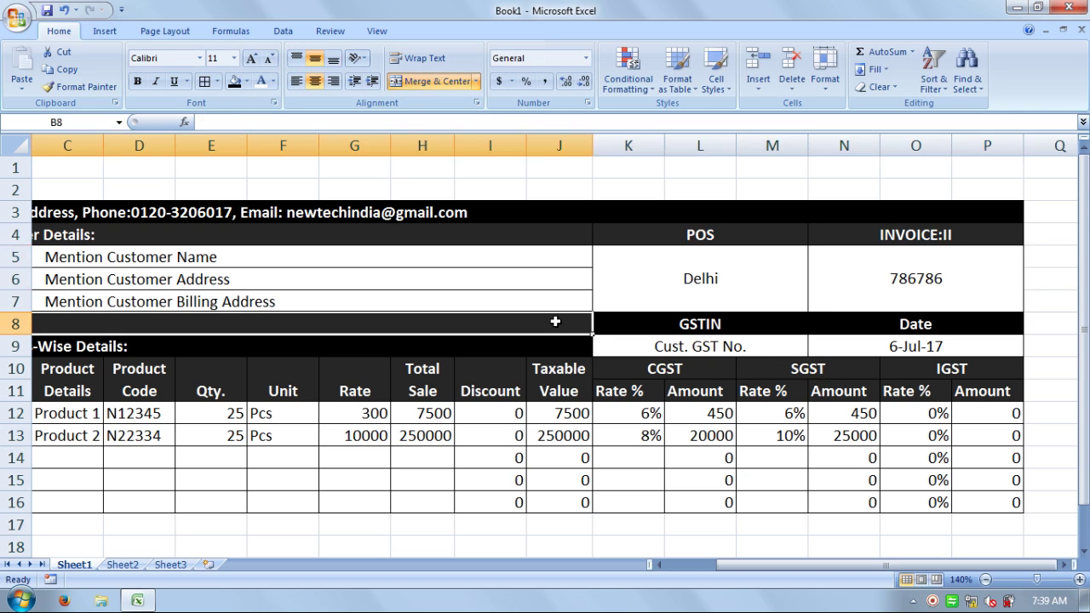
left_click_drag(810, 565, 761, 586)
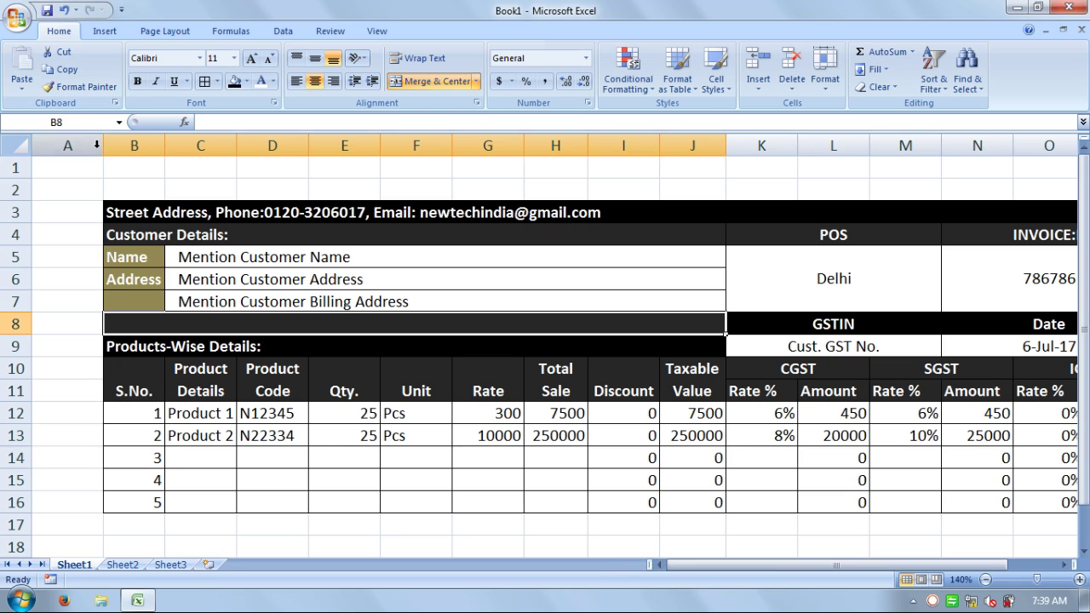
left_click_drag(103, 146, 64, 146)
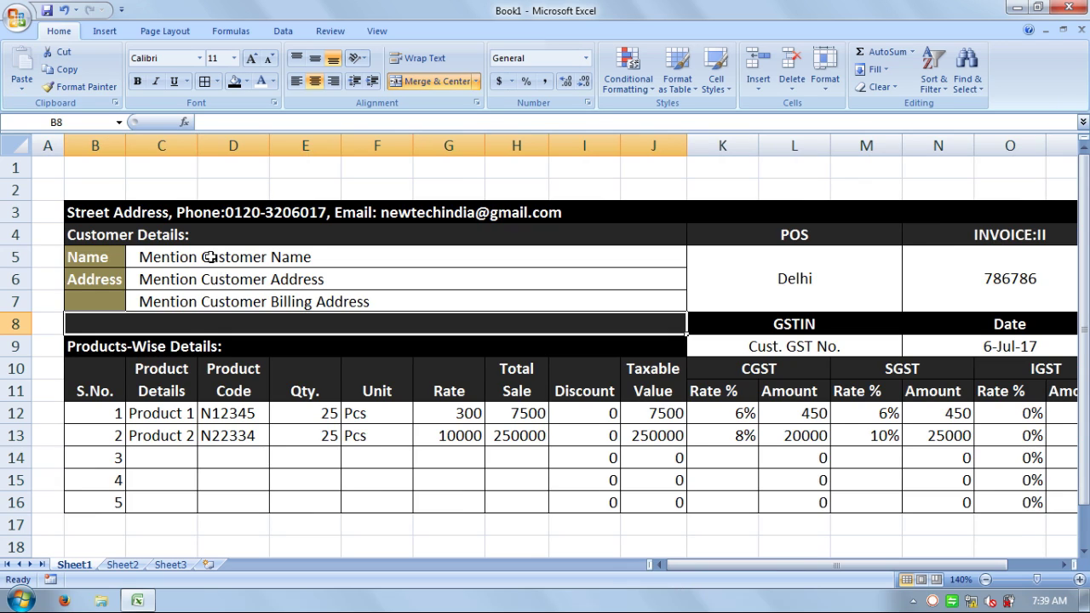
scroll(56, 392, "down", 2)
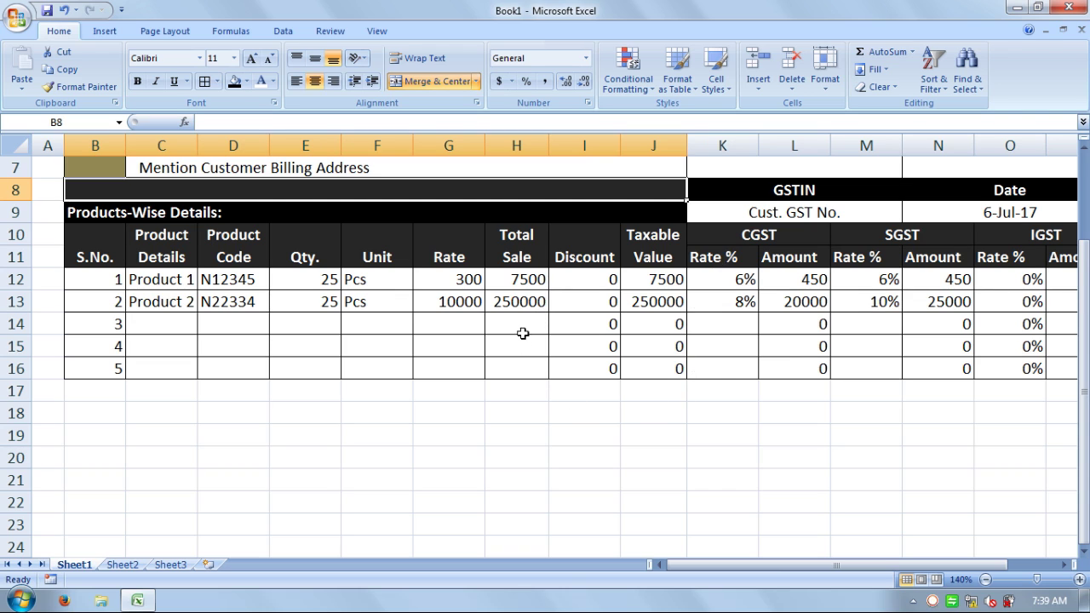
- Merge B17:G17 into a bold black cell labelled 'Total :'
left_click_drag(465, 389, 77, 384)
left_click(78, 384)
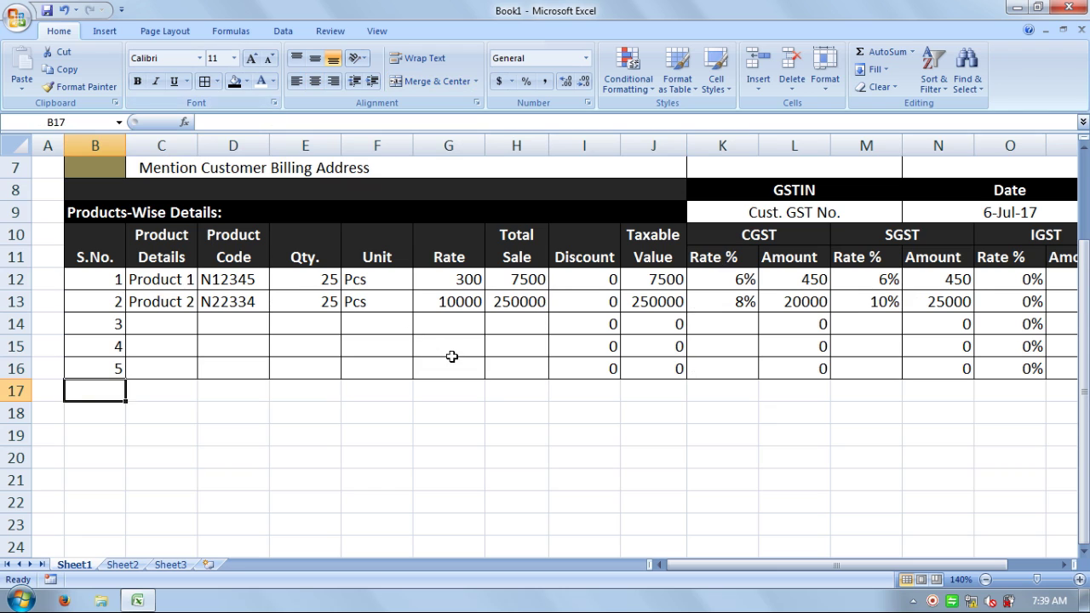
left_click_drag(452, 394, 114, 386)
left_click(408, 85)
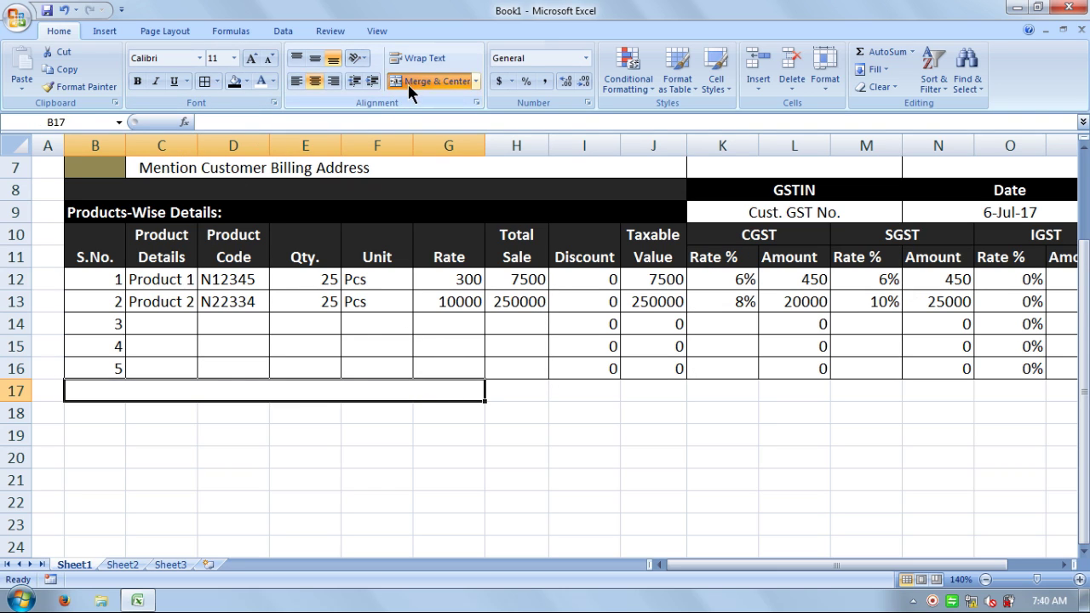
left_click(245, 81)
left_click(252, 113)
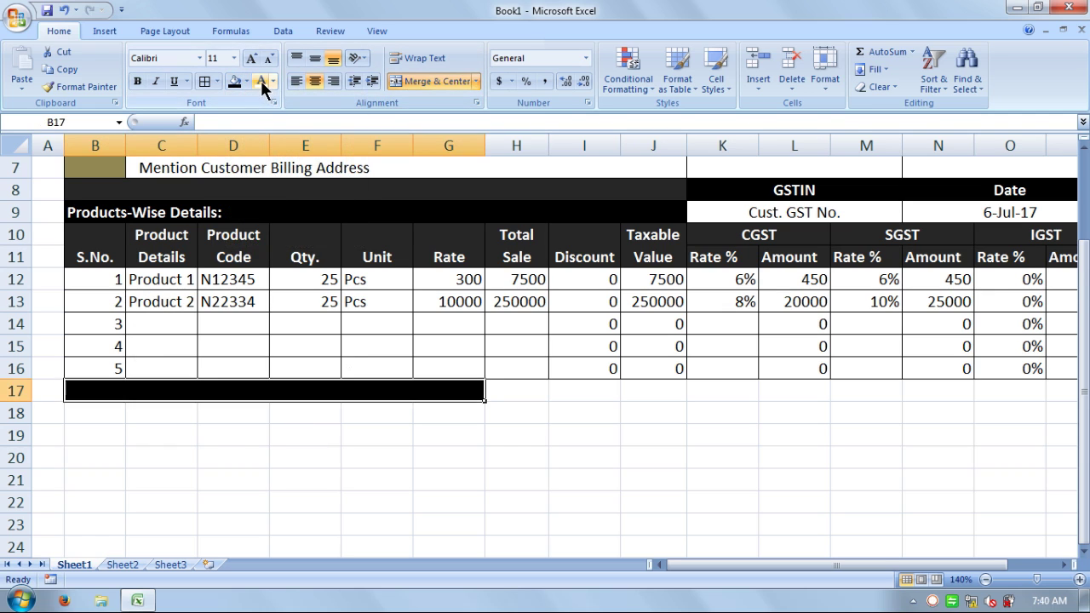
left_click(137, 81)
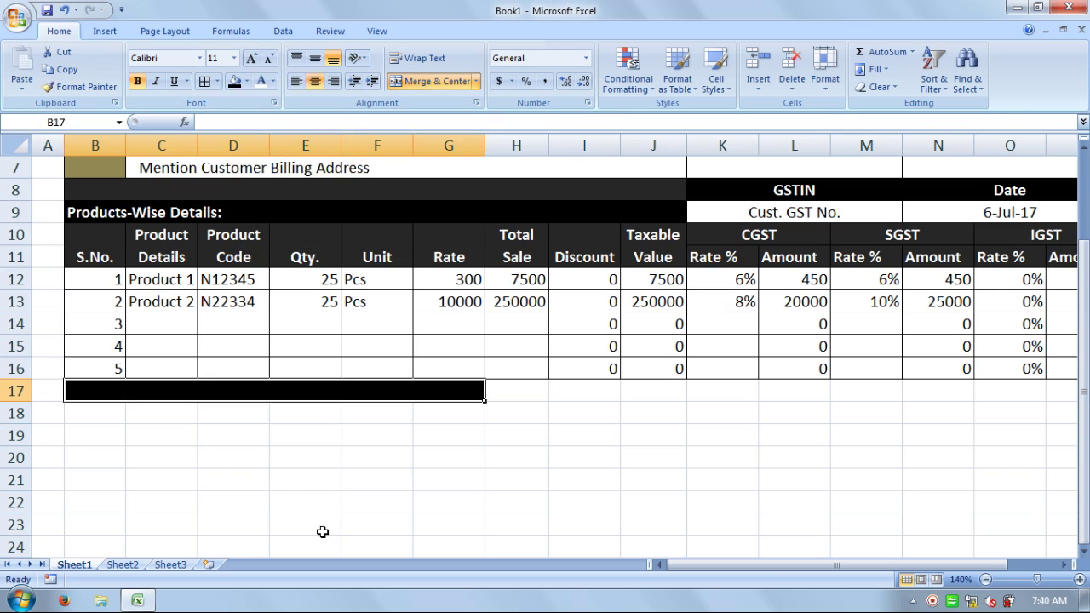
type("T")
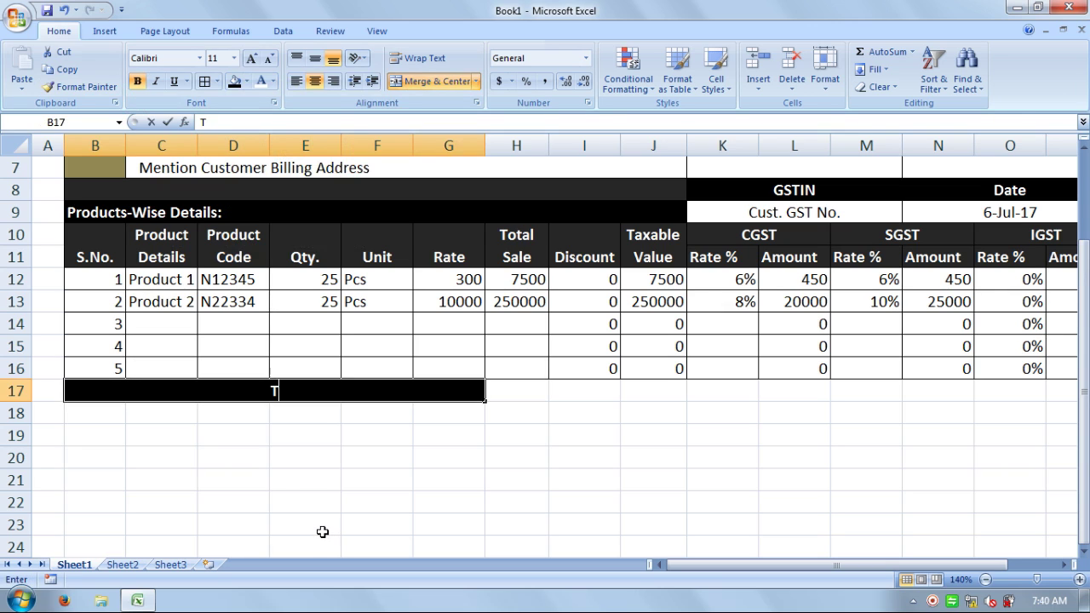
type("otal")
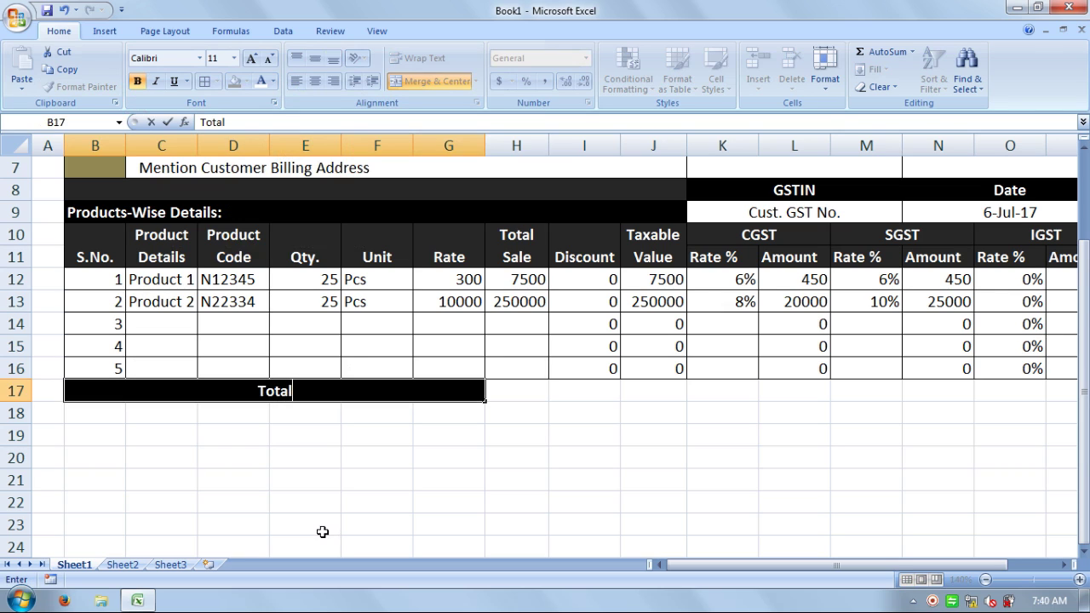
type(" :")
left_click(323, 532)
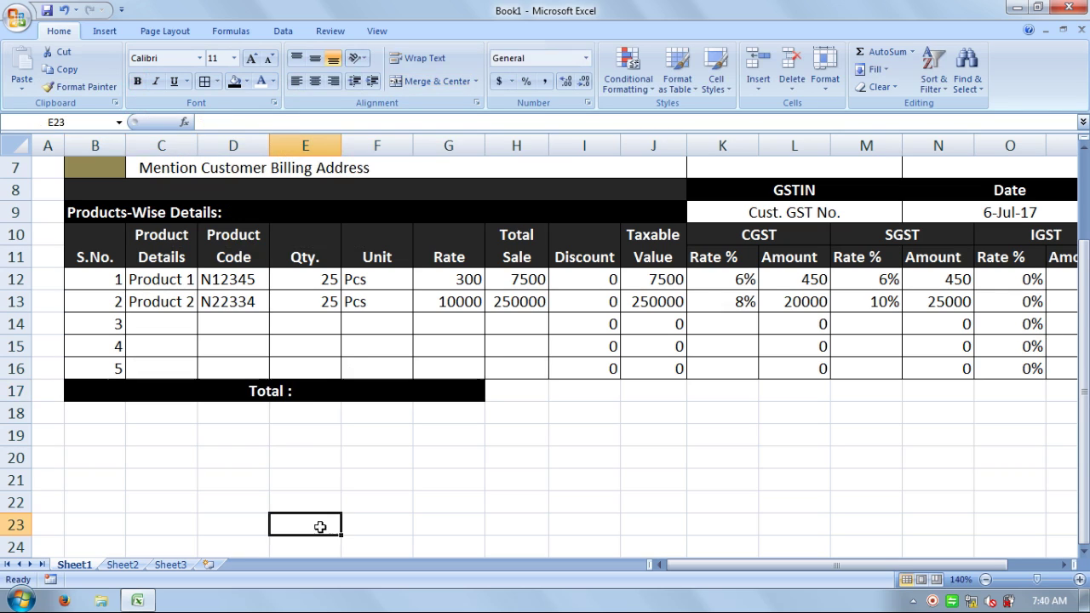
left_click(322, 394)
- Right-align the Total : label and sum H12:H16 in H17
left_click(331, 80)
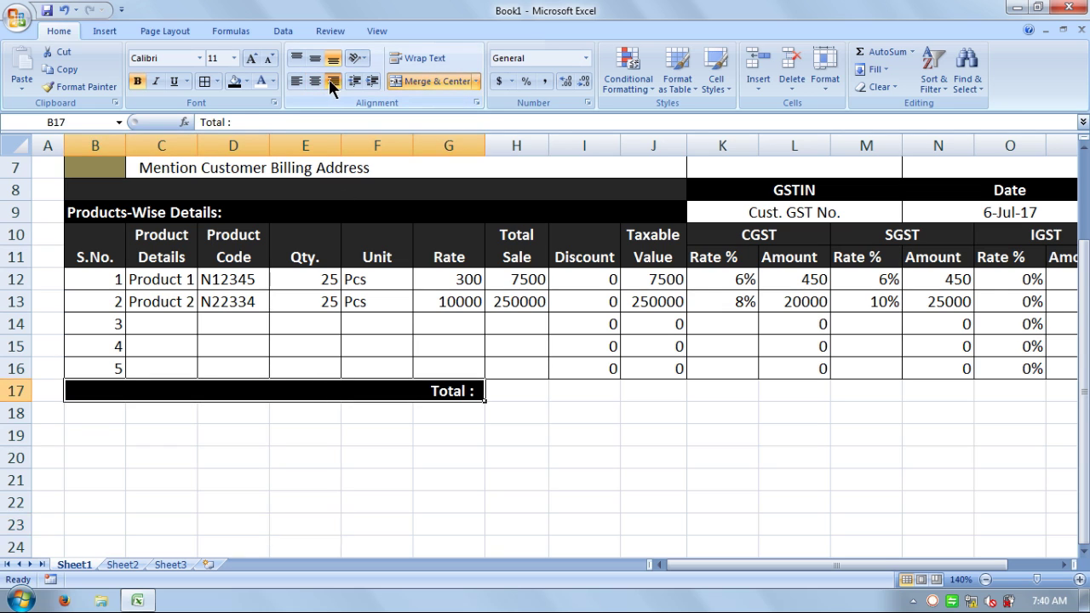
left_click(517, 389)
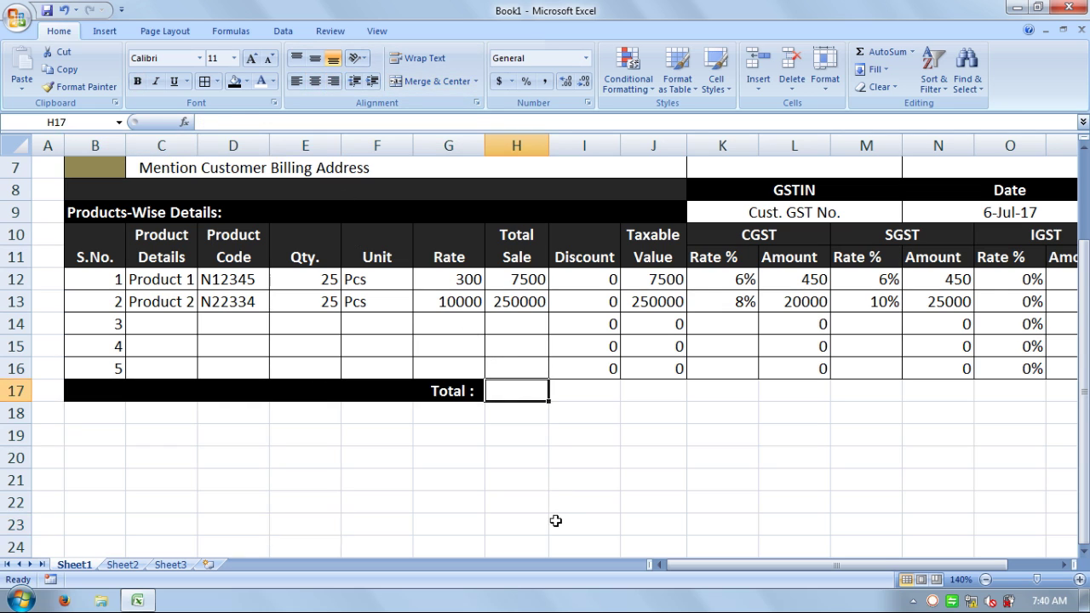
type("=su")
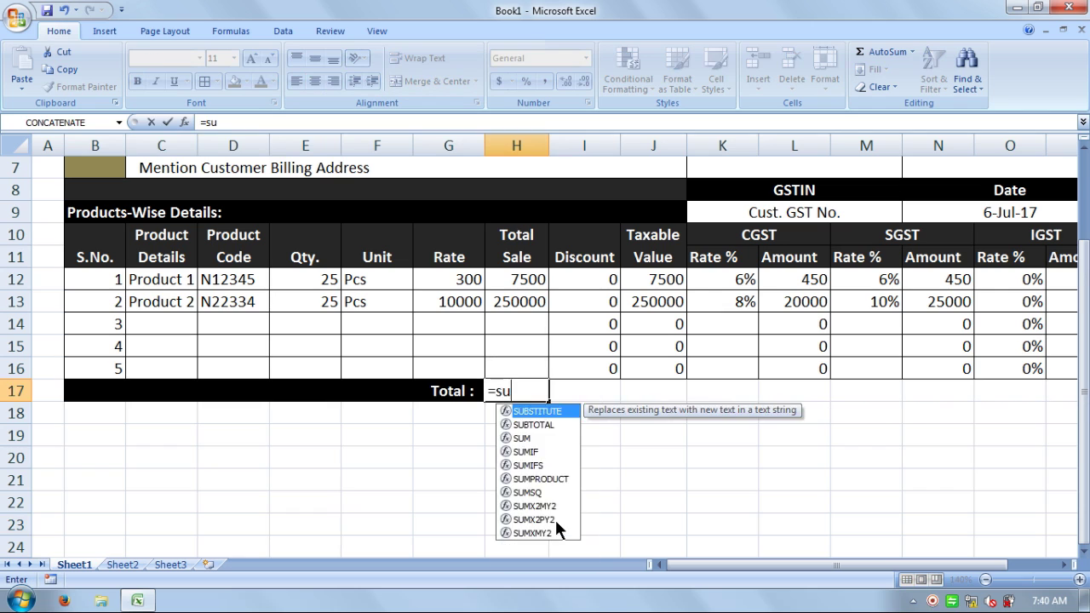
type("m(")
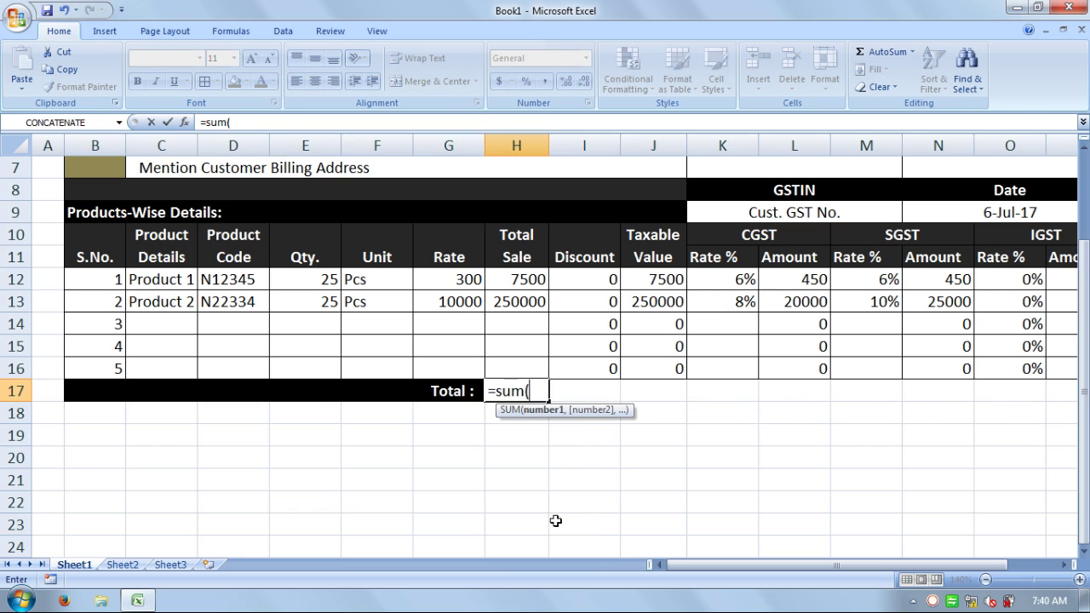
left_click_drag(518, 279, 520, 378)
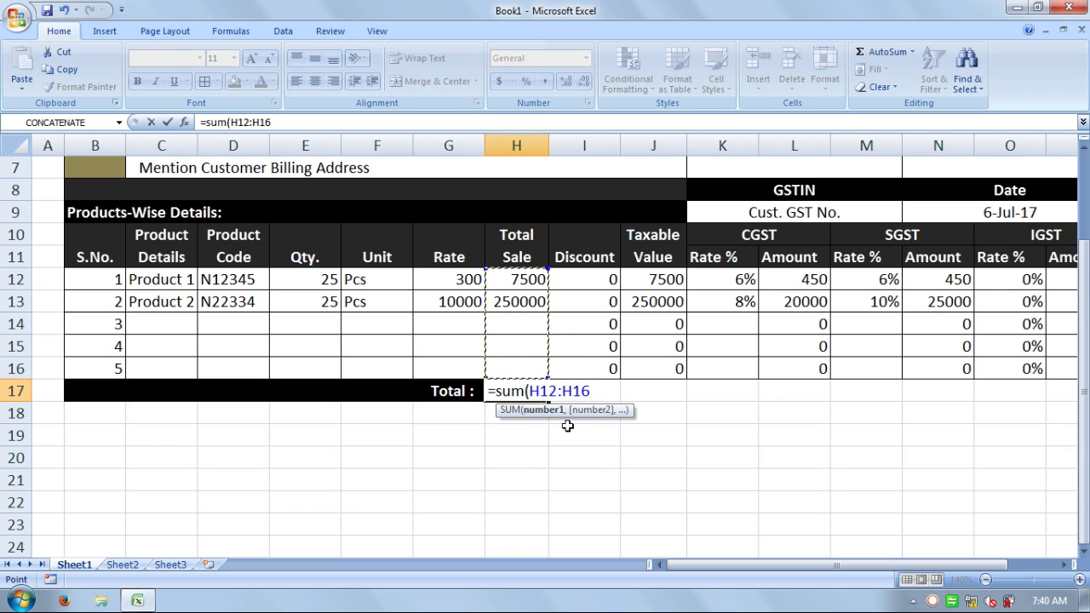
type(")")
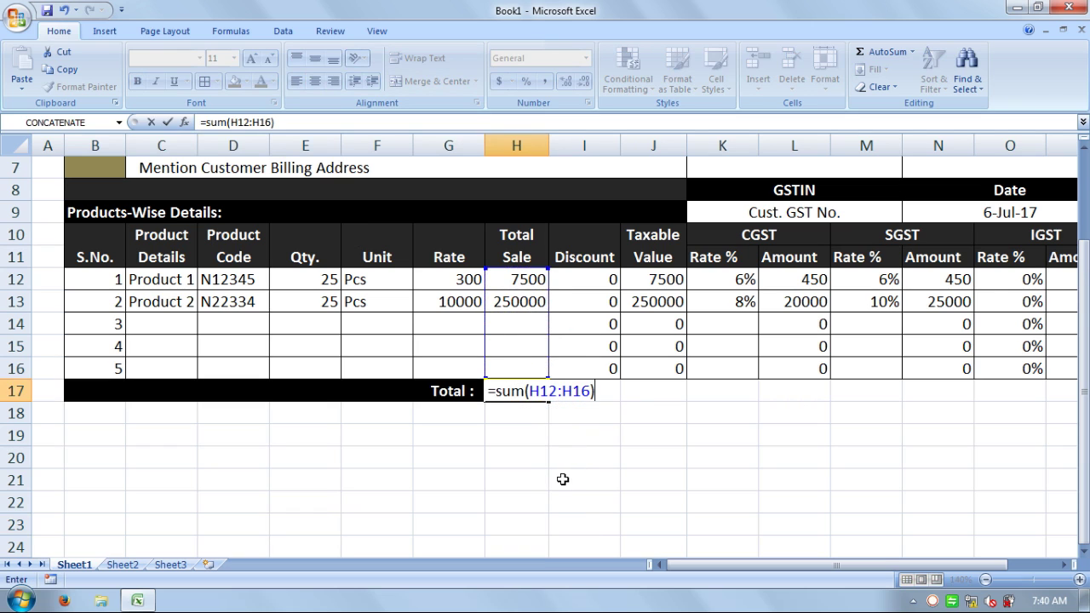
key("Return")
- Sum Taxable Value J12:J16 (257500) and CGST Amount L12:L16 (20450) in the Total row
key("Right")
key("Right")
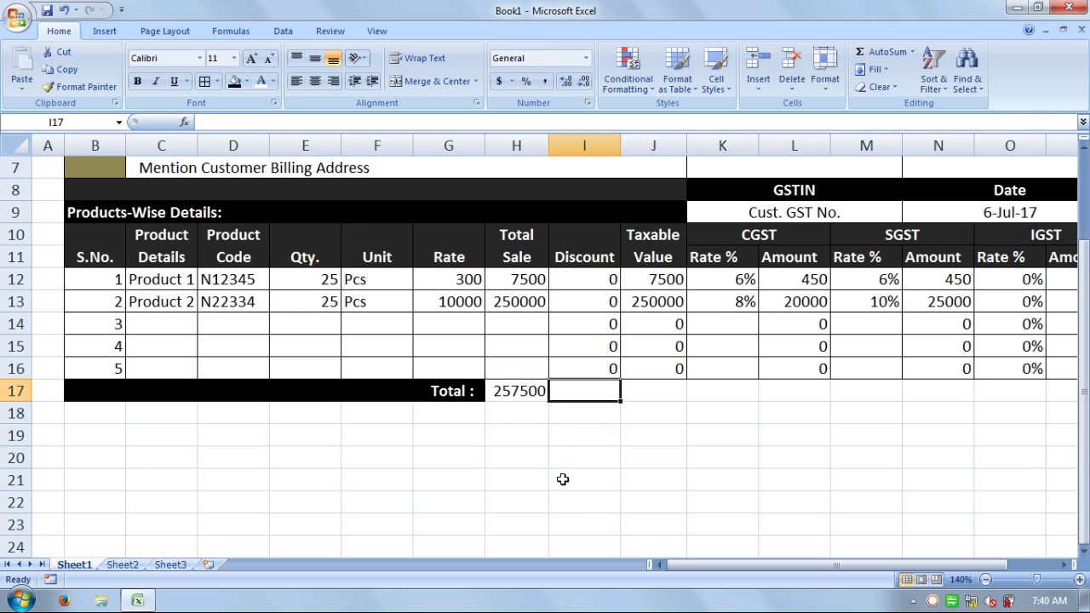
type("=sum")
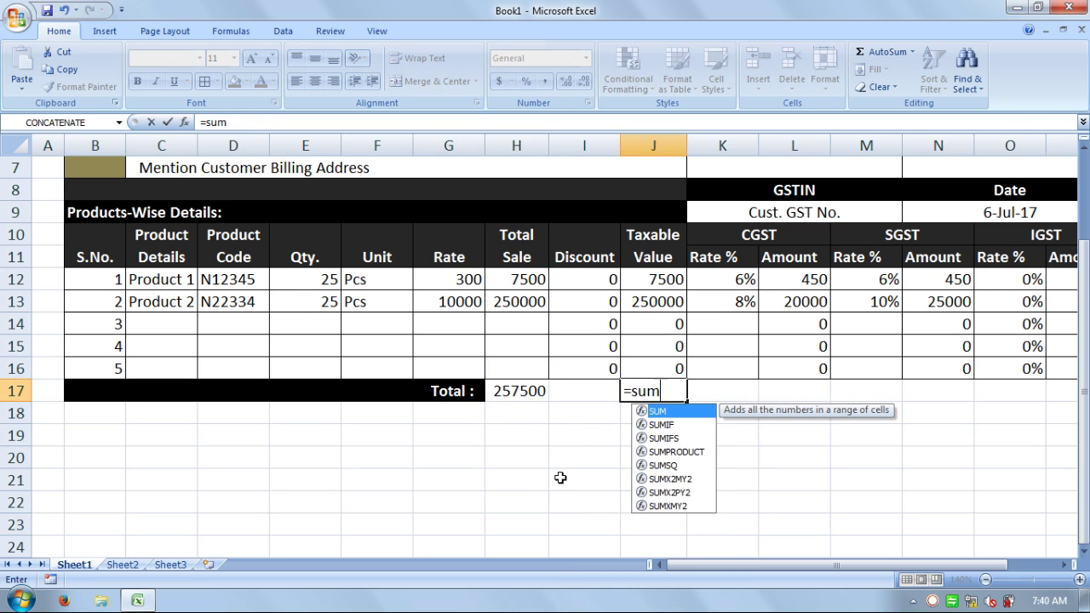
type("(")
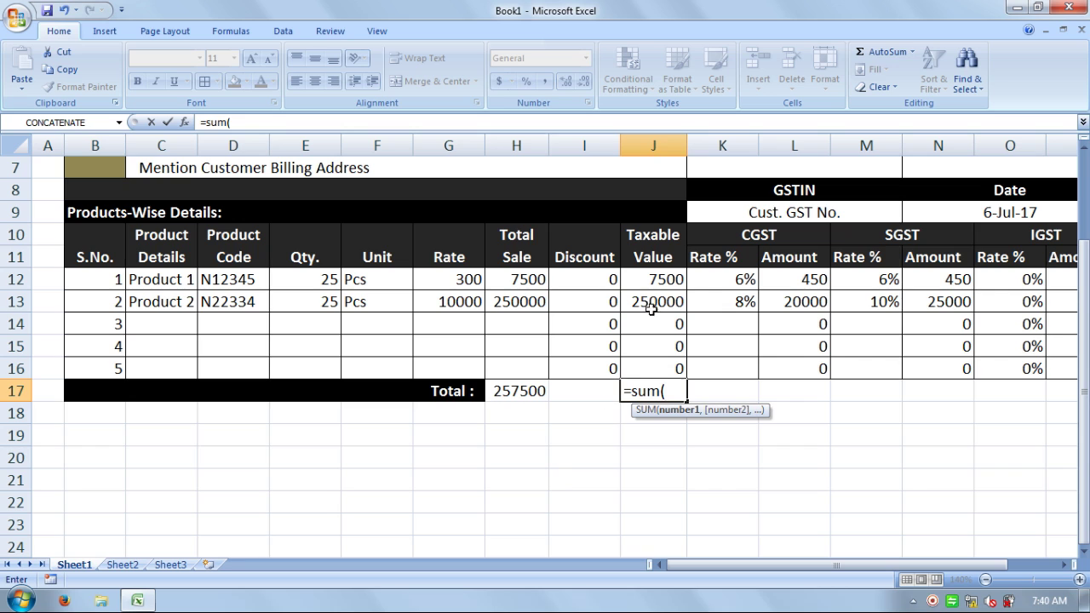
left_click_drag(652, 285, 651, 370)
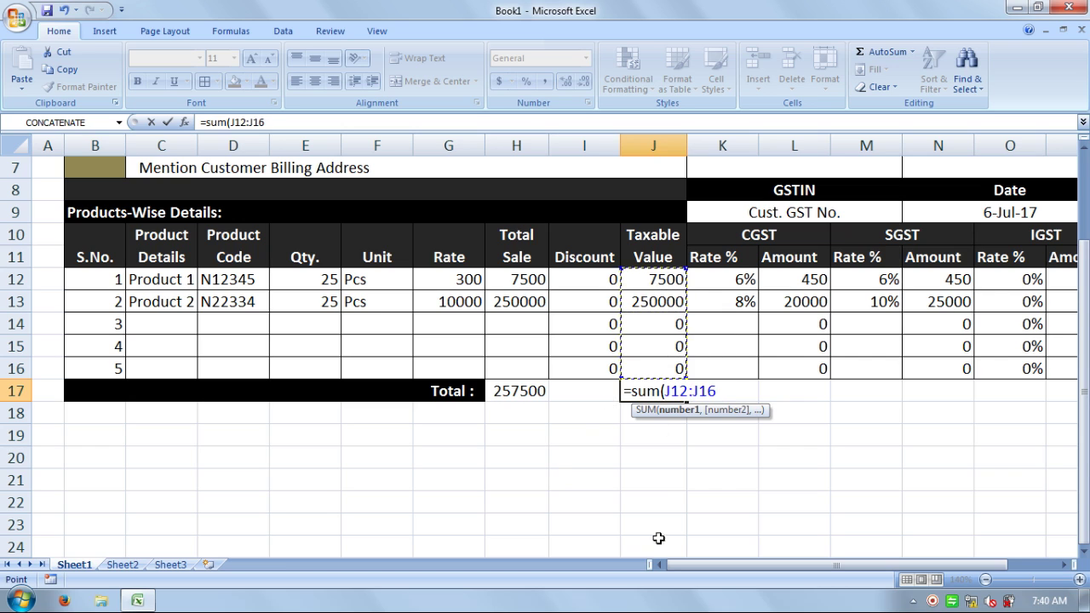
type(")")
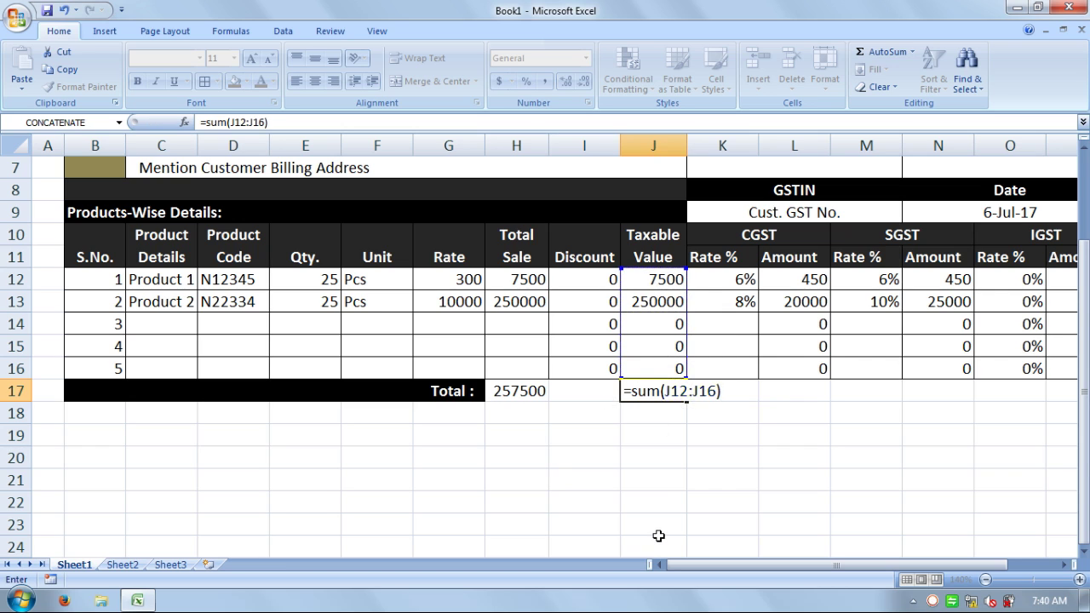
key("Return")
key("Up")
key("Right")
key("Right")
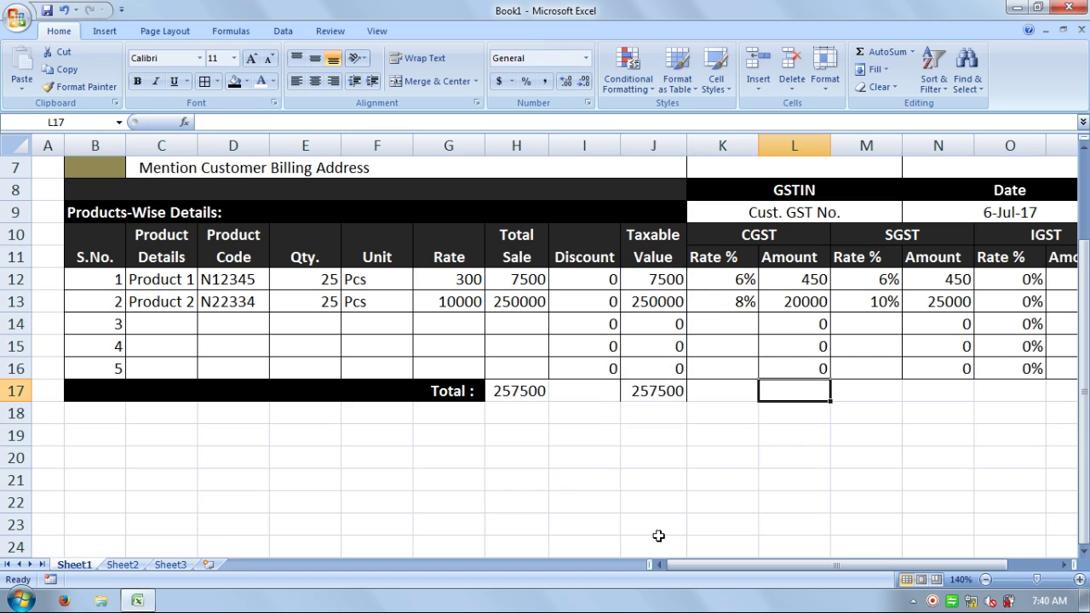
type("=sum")
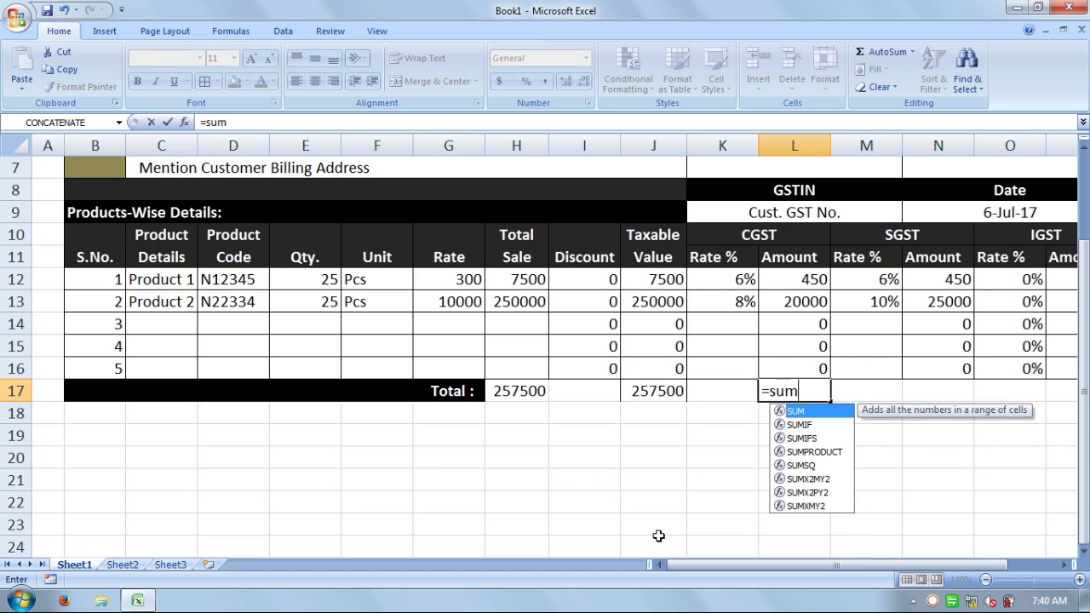
type("(")
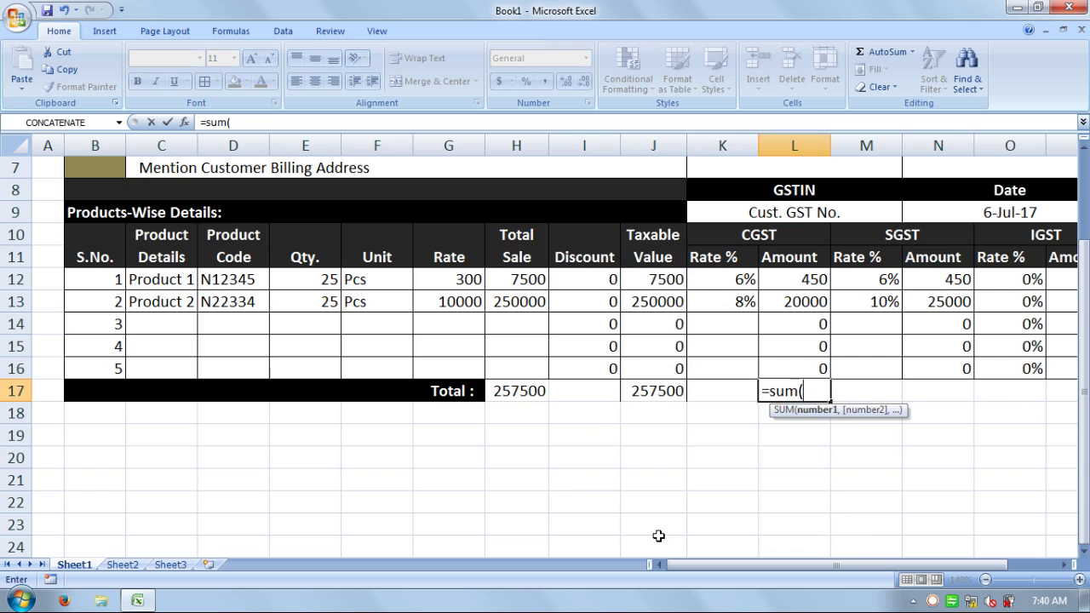
left_click_drag(791, 283, 791, 371)
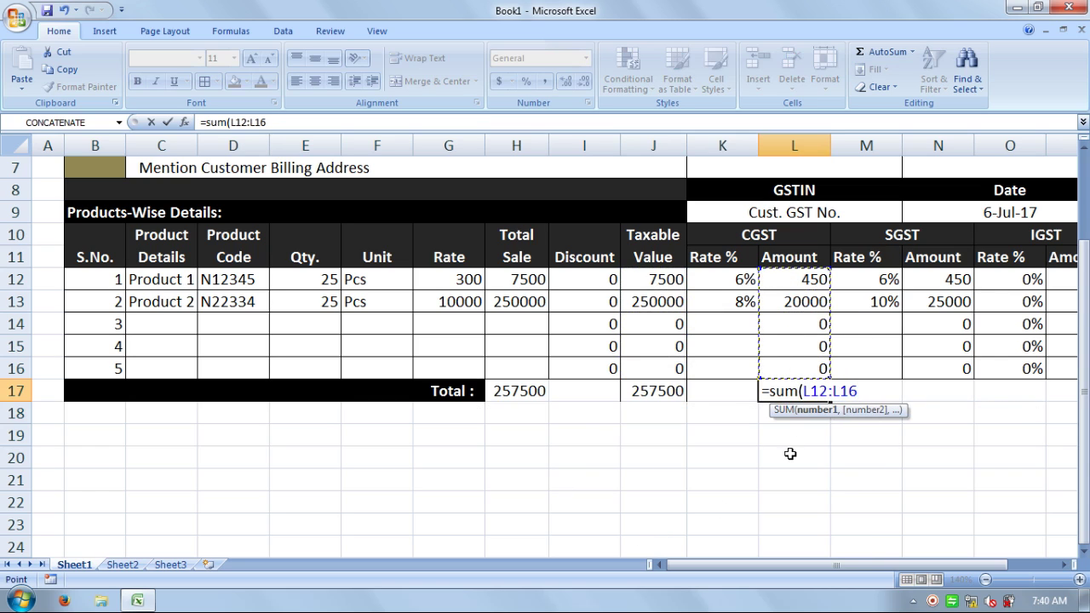
type(")")
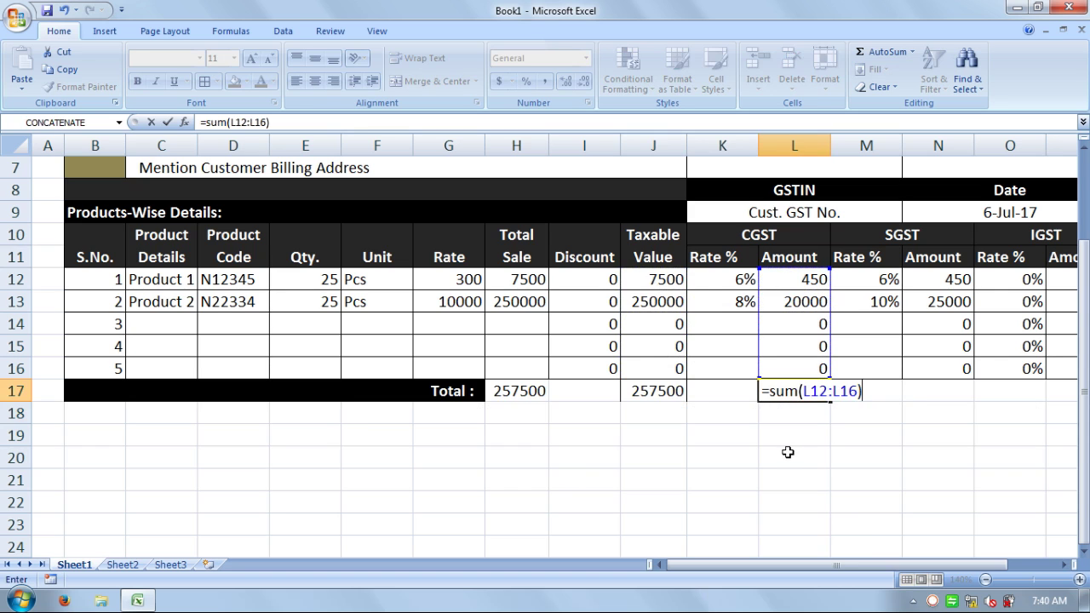
key("Return")
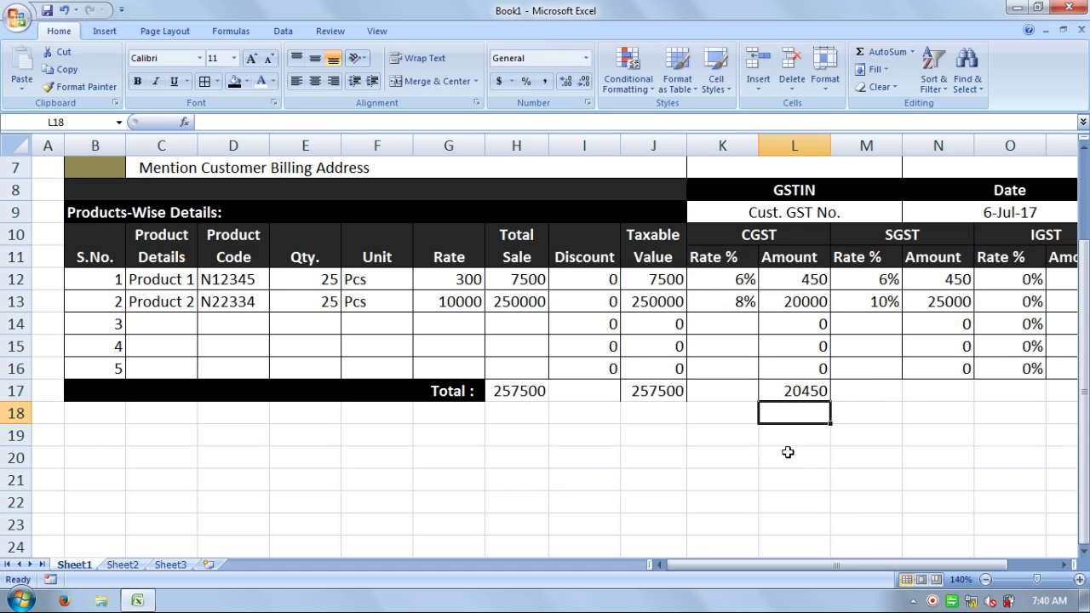
key("Right")
key("Up")
key("Right")
- Enter =SUM(N12:N16) in N17 to total the SGST Amount column (25450)
type("=sum")
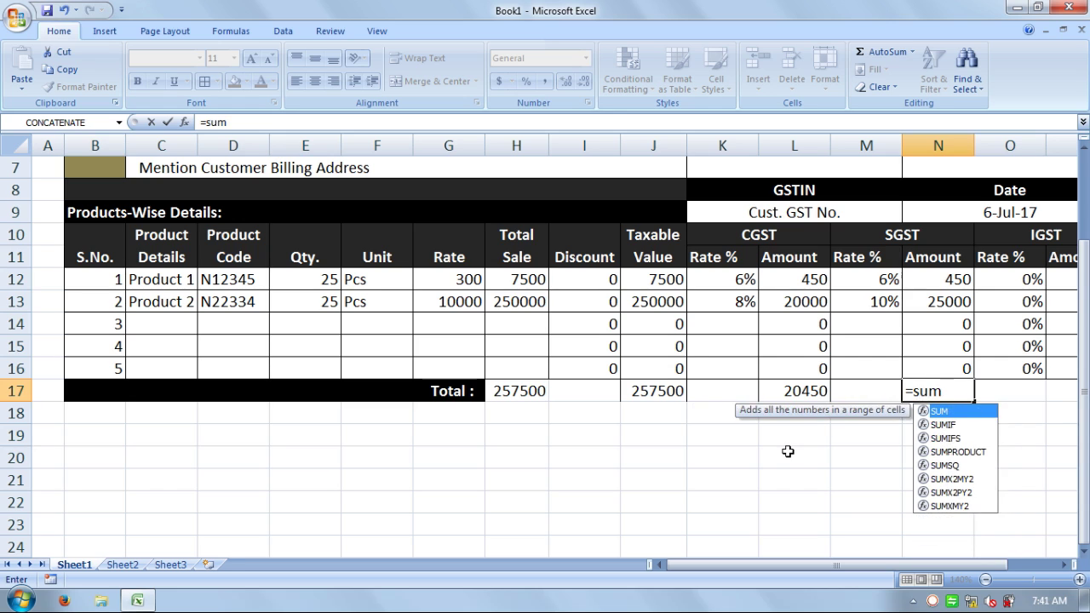
type("(")
left_click_drag(919, 278, 917, 368)
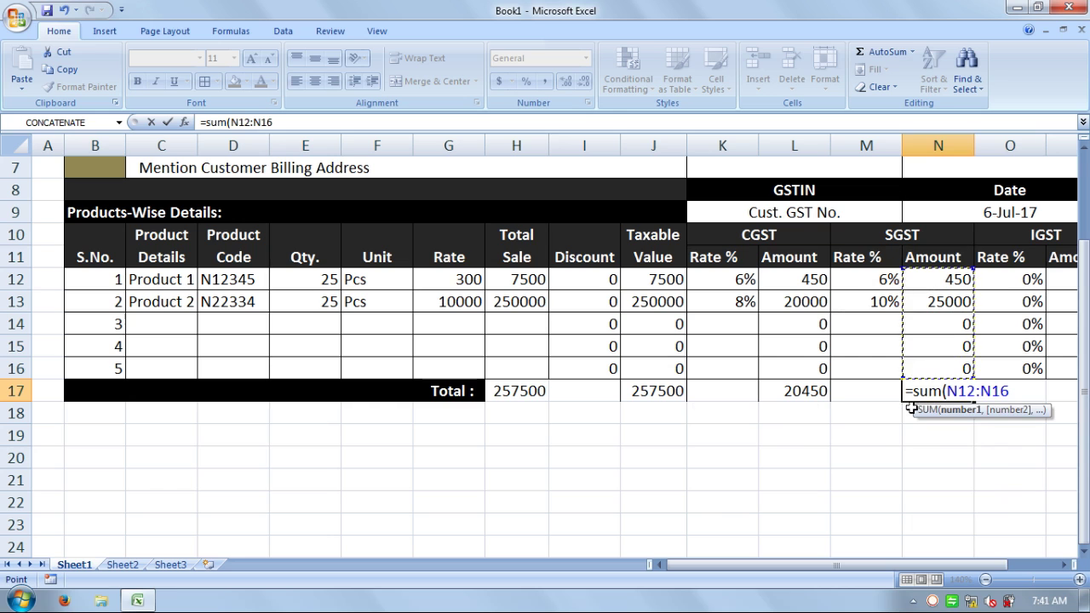
type(")")
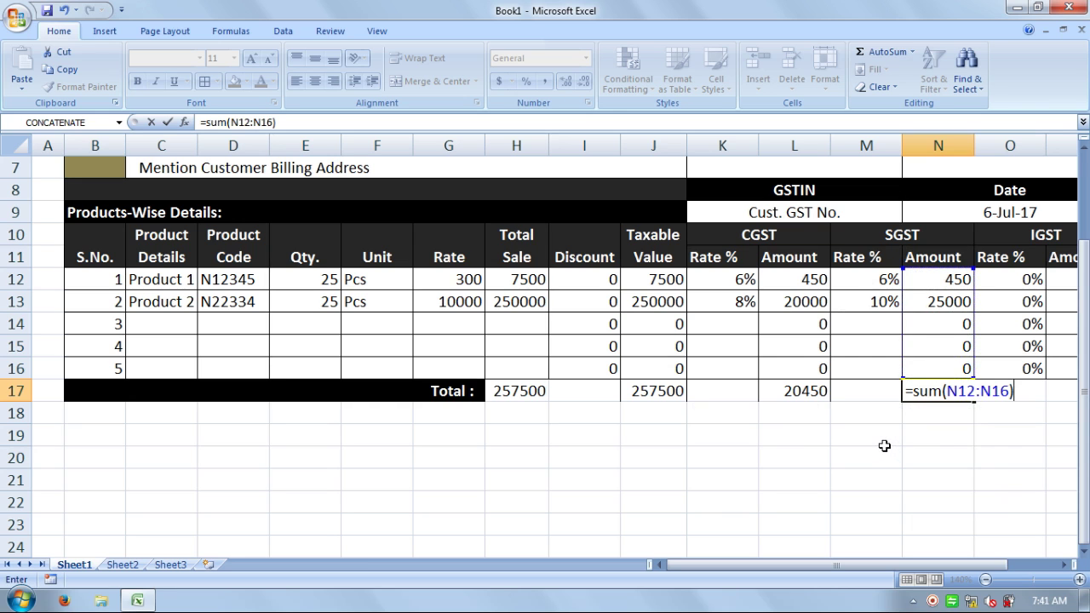
key("Return")
- Enter =SUM(P12:P16) in P17 to total the IGST Amount column (0)
key("Up")
key("Right")
key("Right")
key("Right")
key("Left")
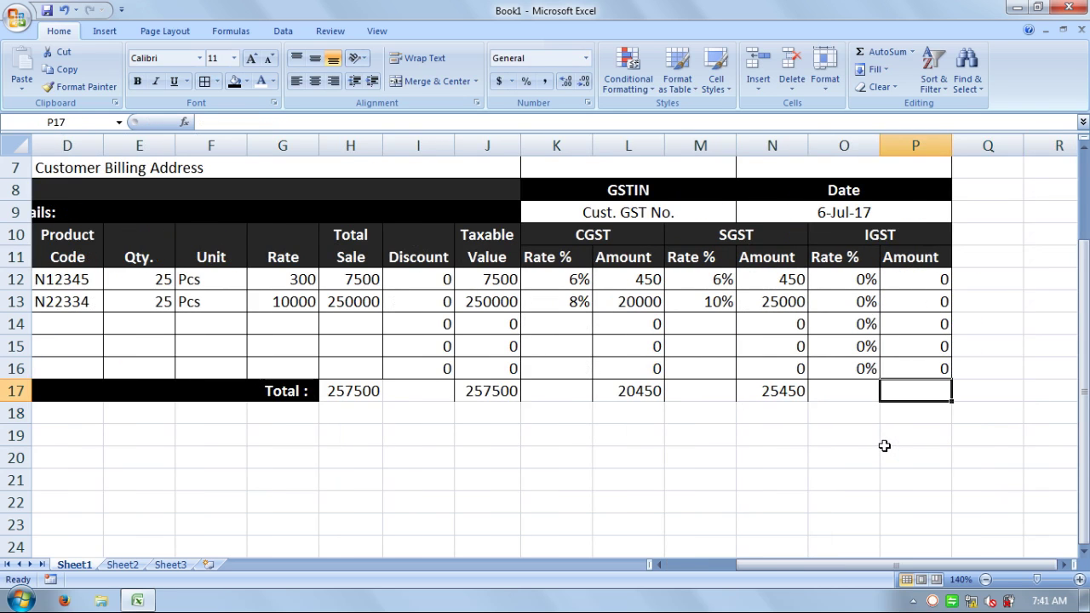
type("=sum")
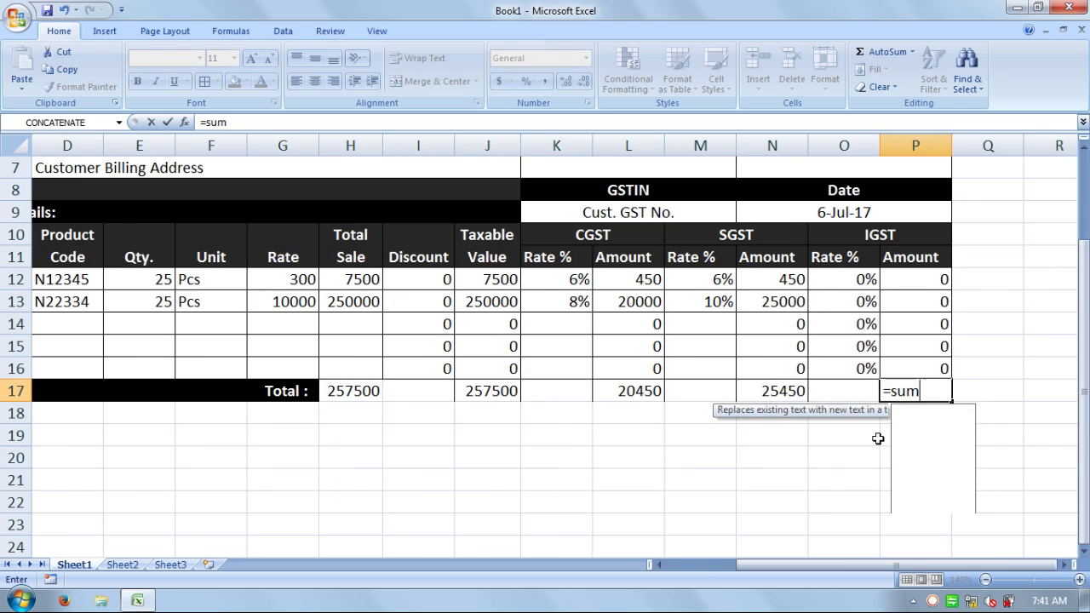
type("(")
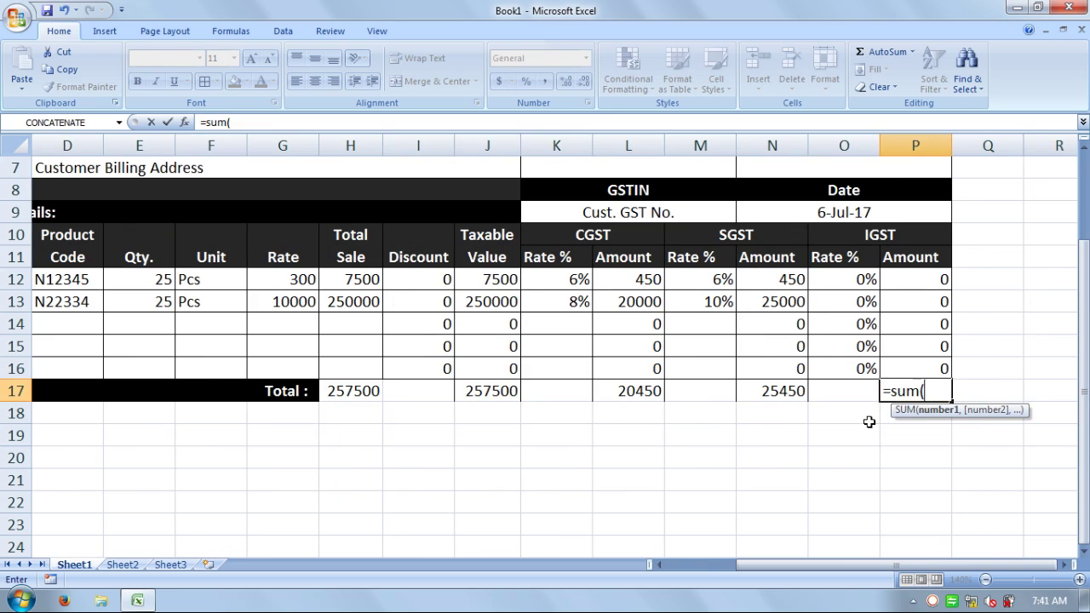
left_click(895, 283)
left_click_drag(896, 303, 895, 360)
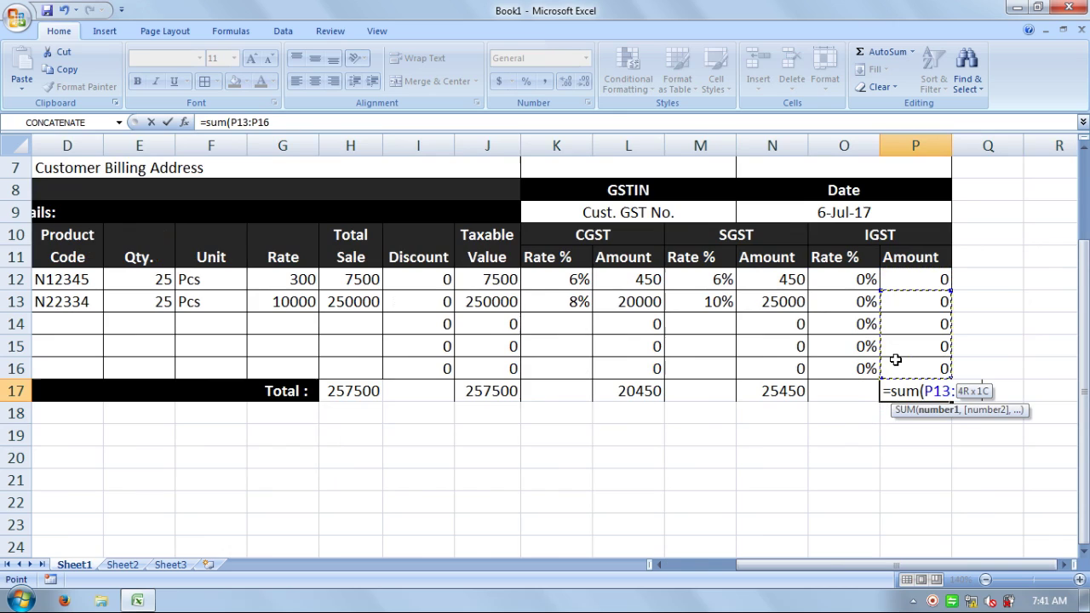
left_click_drag(895, 283, 897, 363)
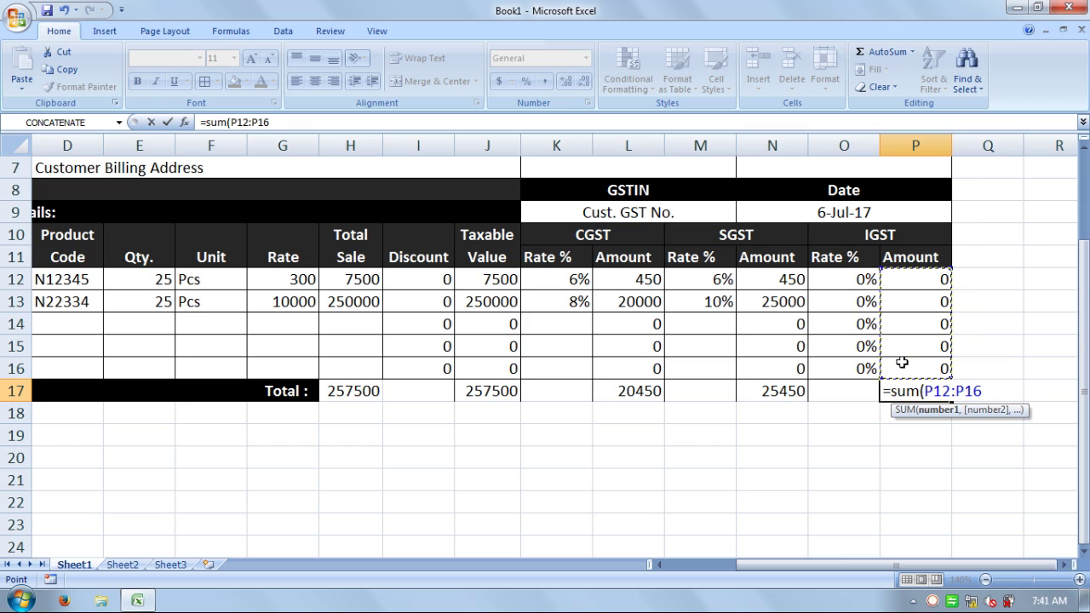
key("Return")
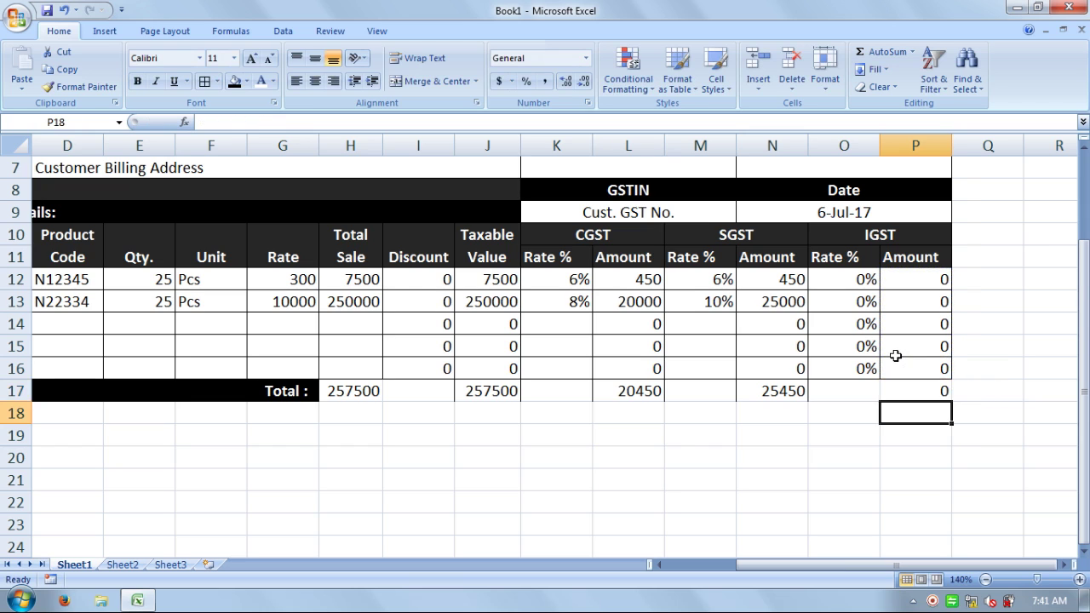
key("Up")
key("Left")
key("Left")
key("Left")
key("Left")
key("Left")
key("Left")
key("Left")
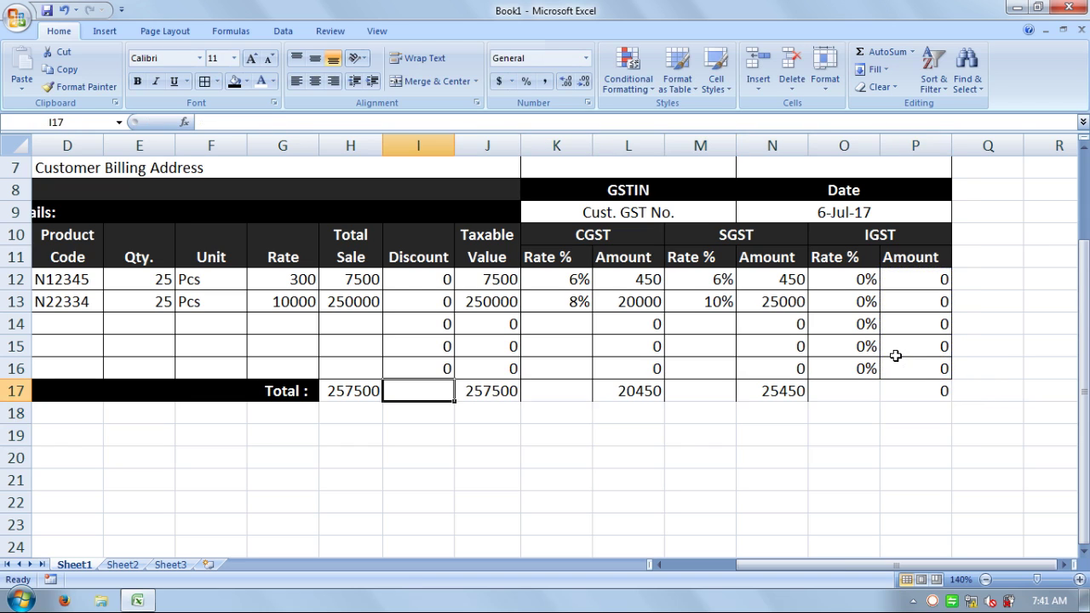
- Add borders around the Total row figures in H17:P17
left_click_drag(913, 392, 360, 391)
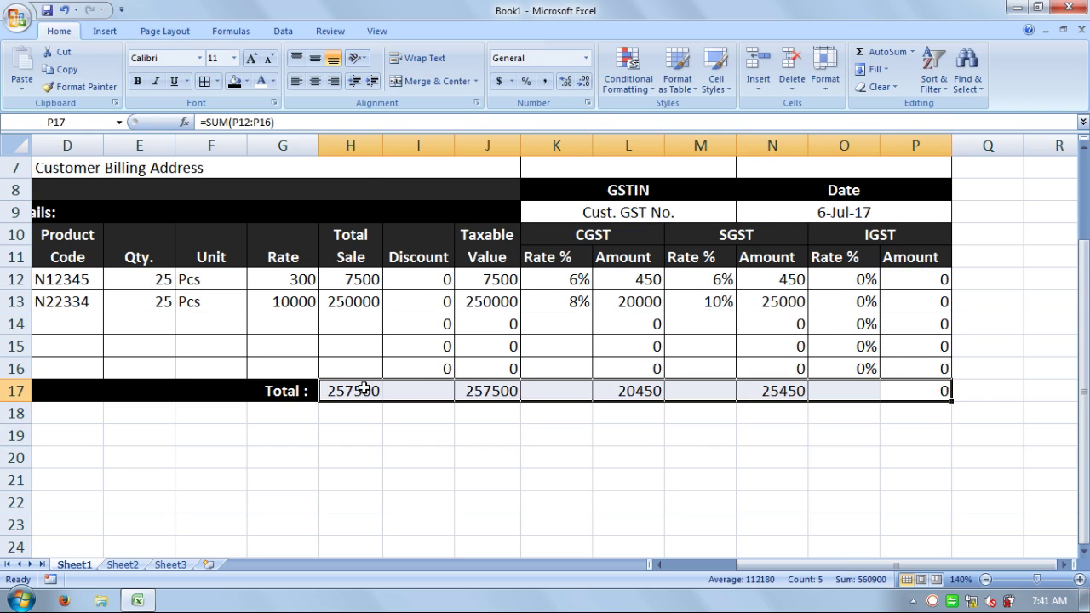
left_click(203, 82)
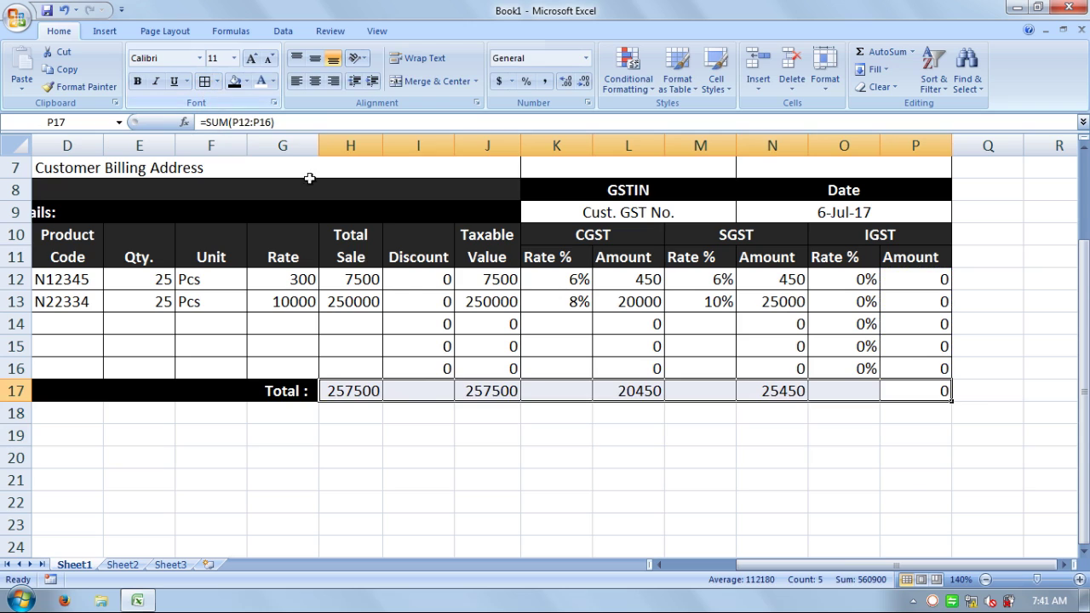
left_click(449, 439)
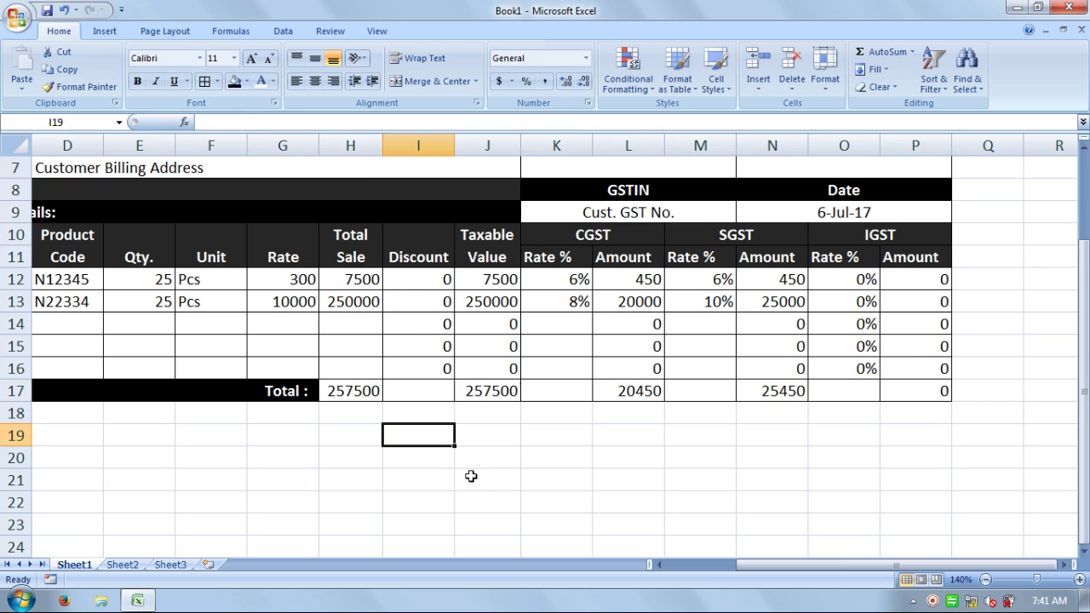
- Give H17:P17 a black fill with white total figures
left_click(915, 395)
left_click_drag(865, 388, 368, 386)
left_click(233, 81)
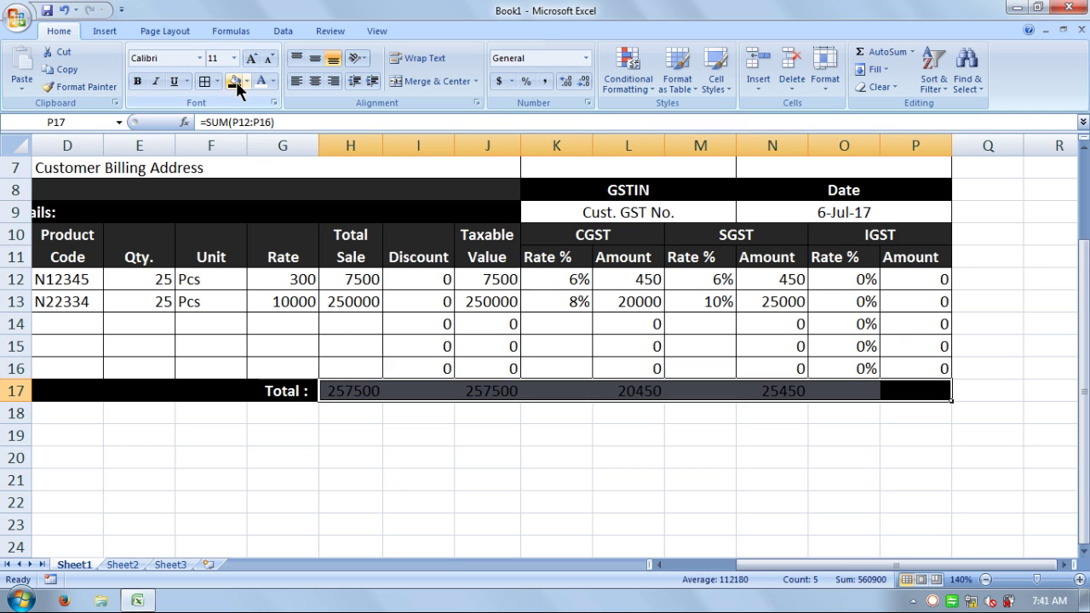
left_click(260, 81)
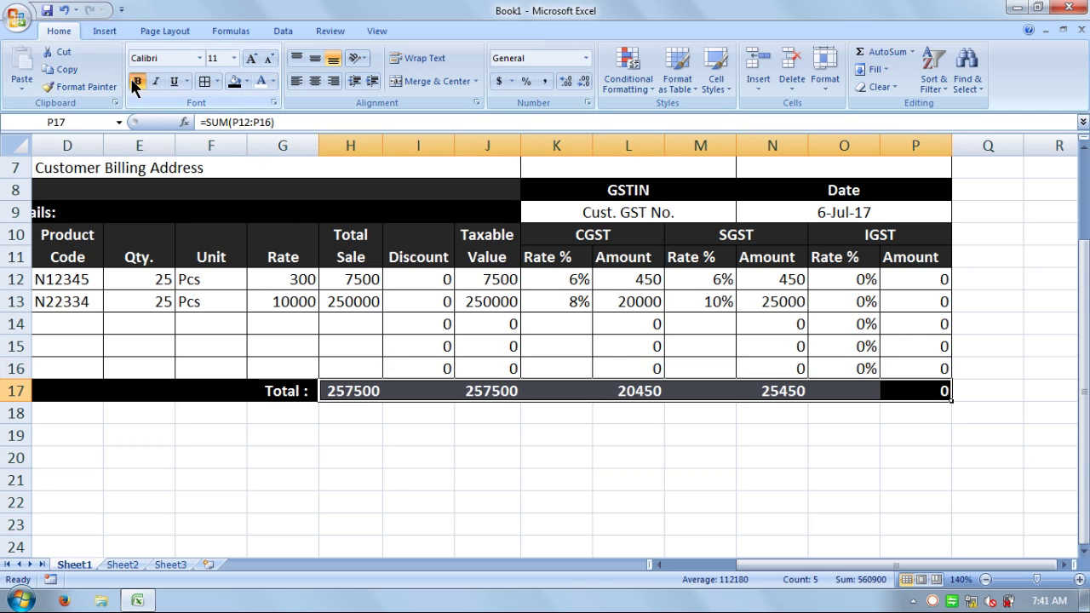
left_click(757, 482)
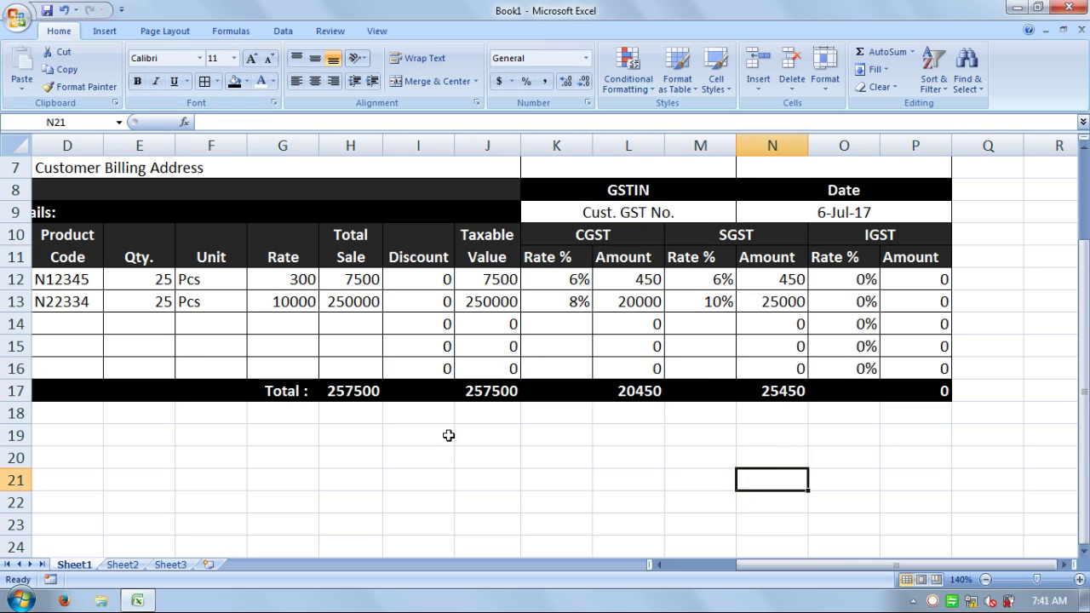
mouse_move(80, 412)
left_mouse_down()
mouse_move(17, 412)
mouse_move(78, 411)
left_mouse_up()
left_click(97, 414)
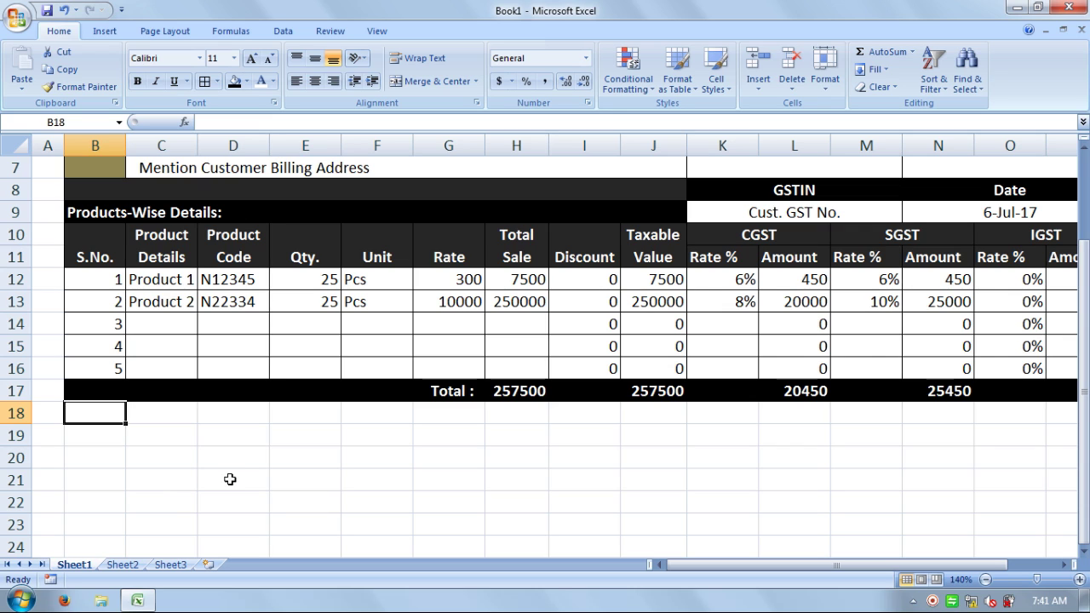
- Merge O18:P18 and J18:N18 into single centred cells
left_click_drag(749, 572, 801, 569)
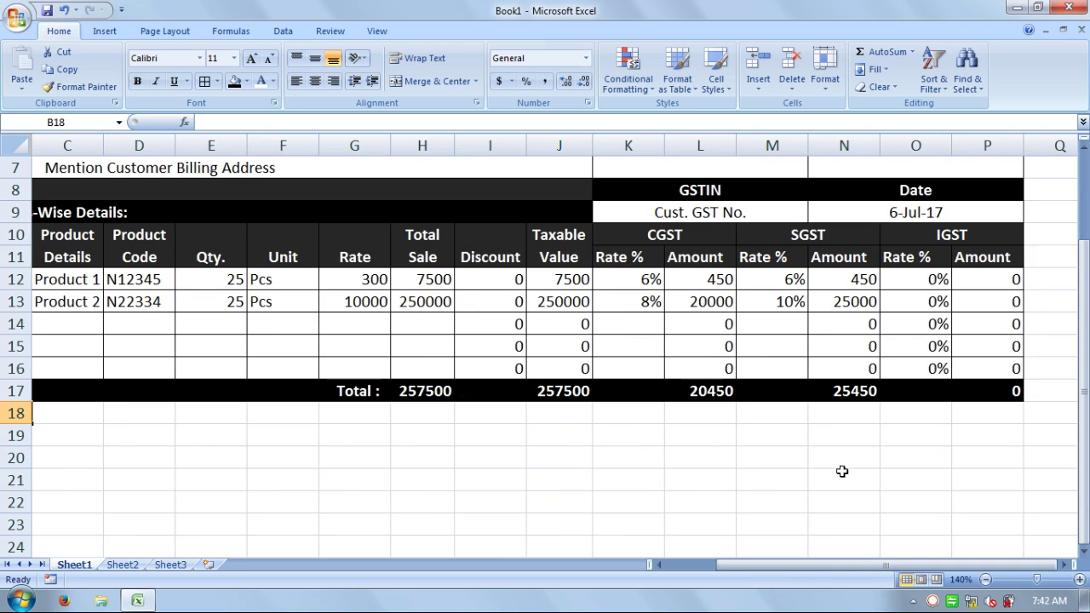
double_click(567, 414)
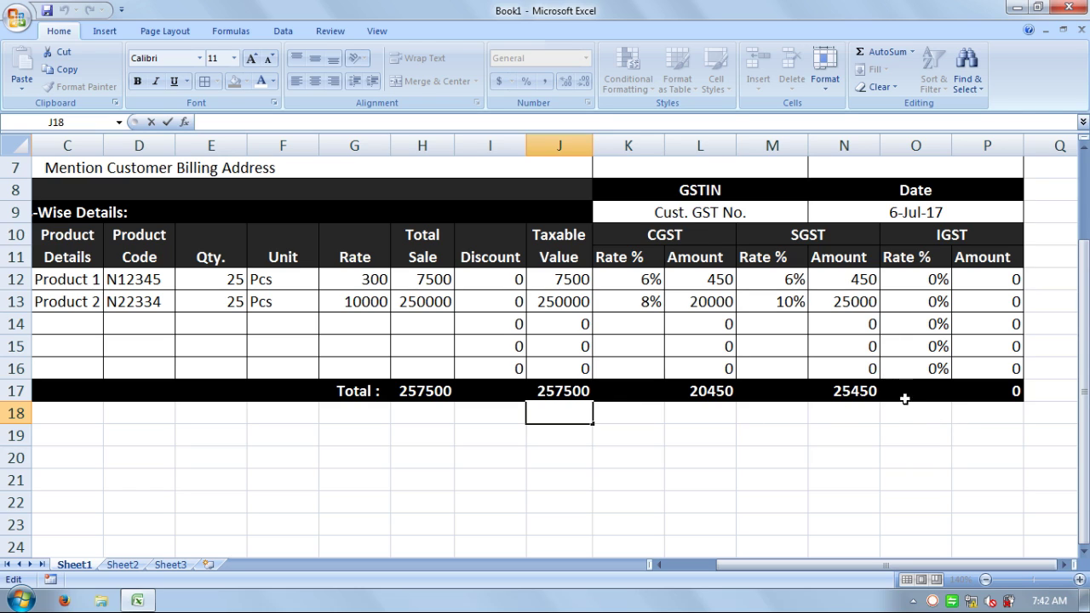
left_click_drag(903, 414, 985, 414)
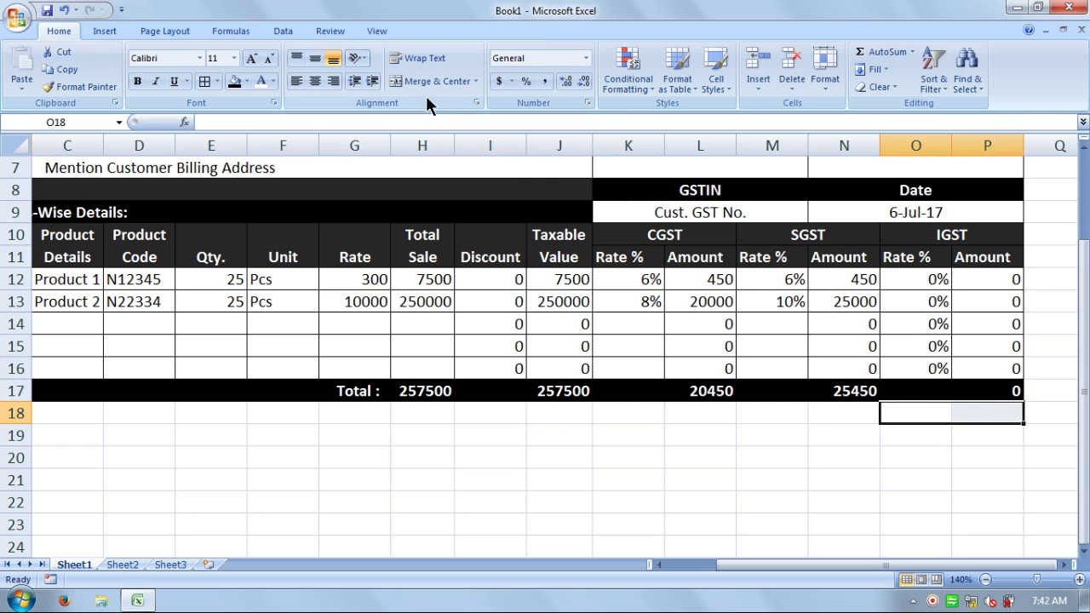
left_click(430, 80)
left_click_drag(824, 418, 567, 411)
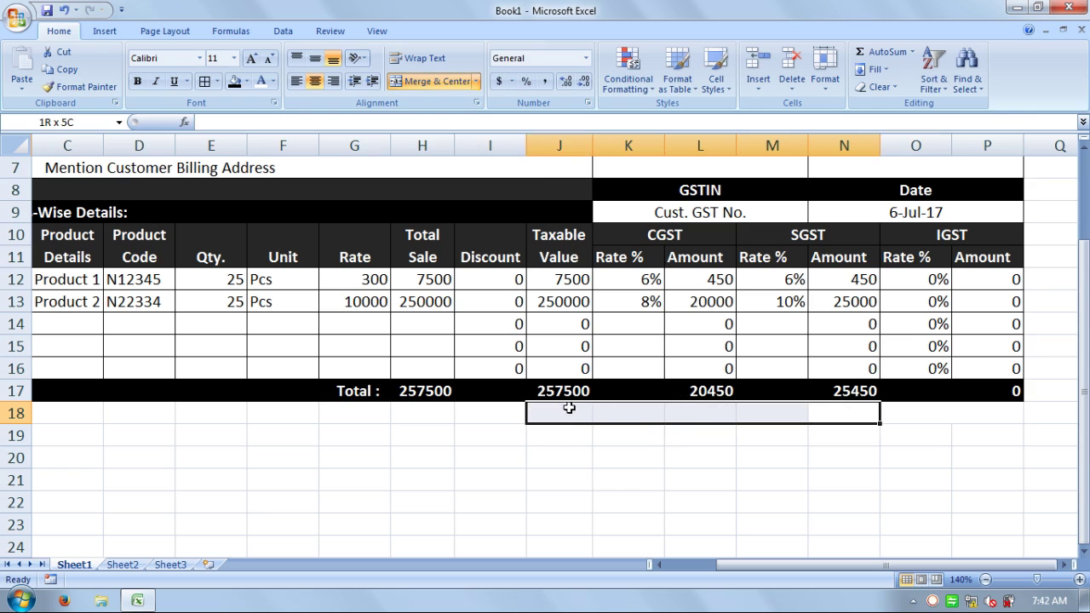
left_click(426, 83)
- Enter the headings 'Summary' in J18 and 'Amount' in O18
left_click(704, 471)
left_click(688, 416)
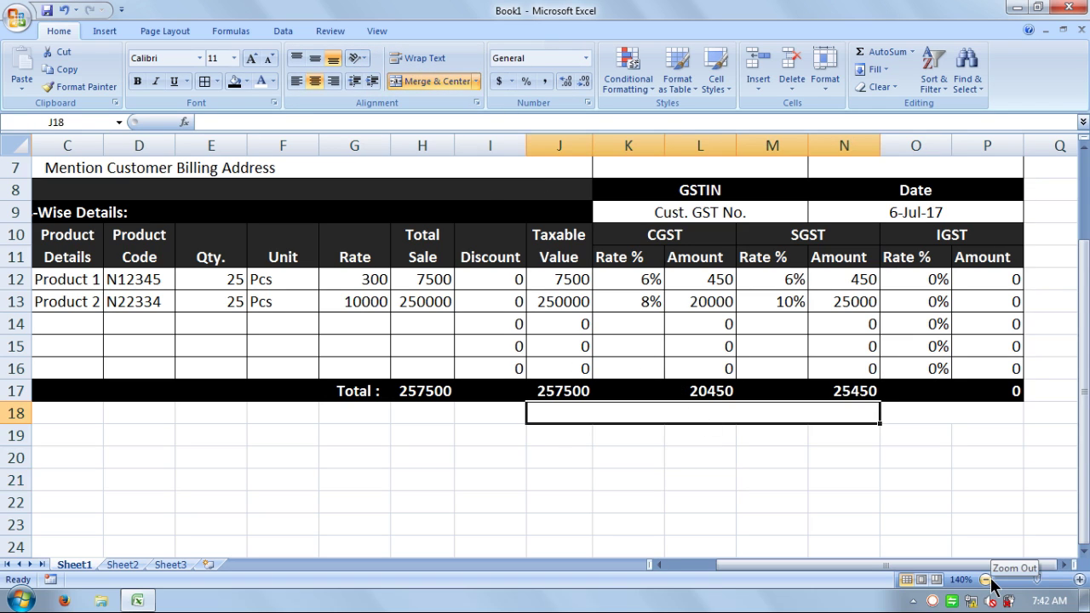
type("Summ")
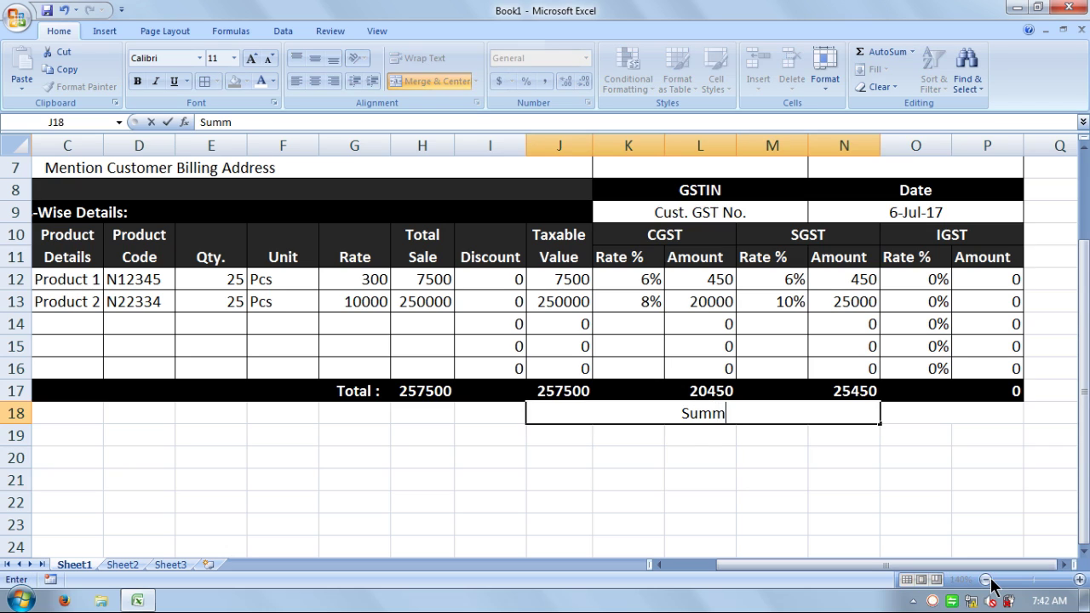
type("ary")
key("Tab")
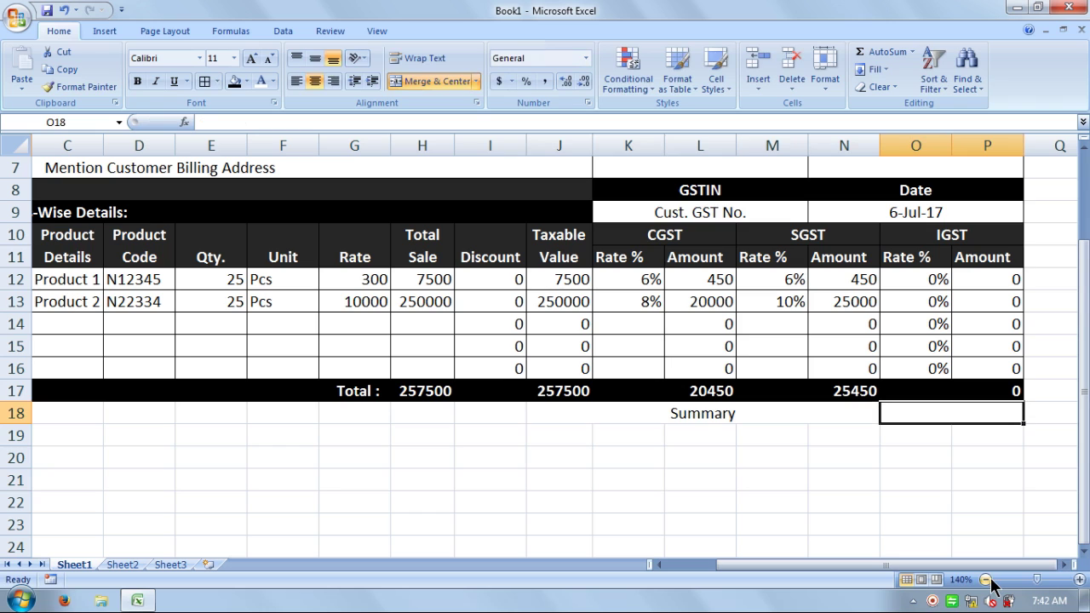
type("A")
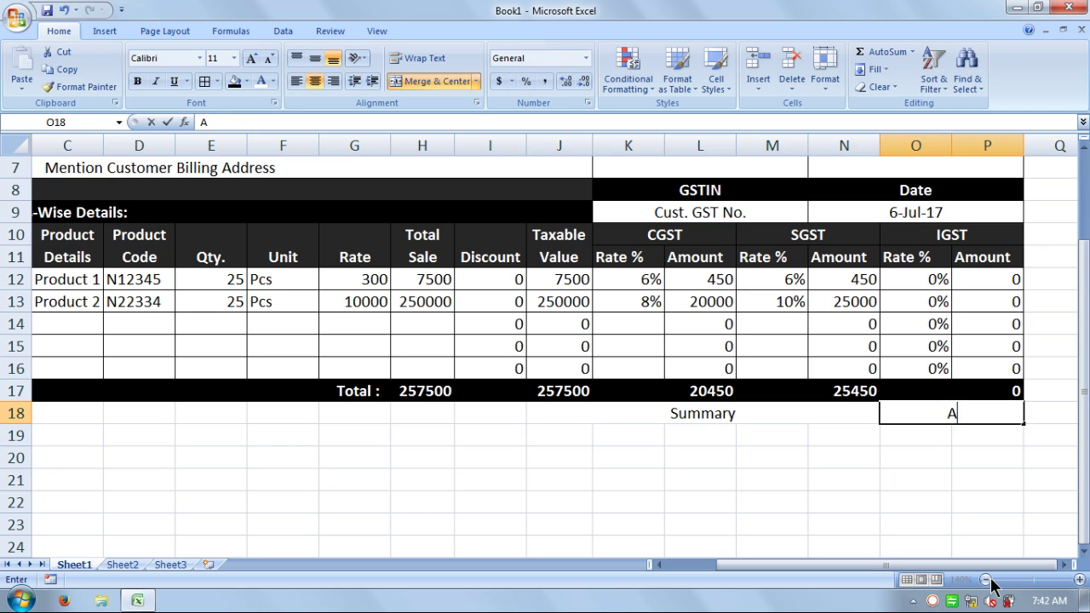
type("mount")
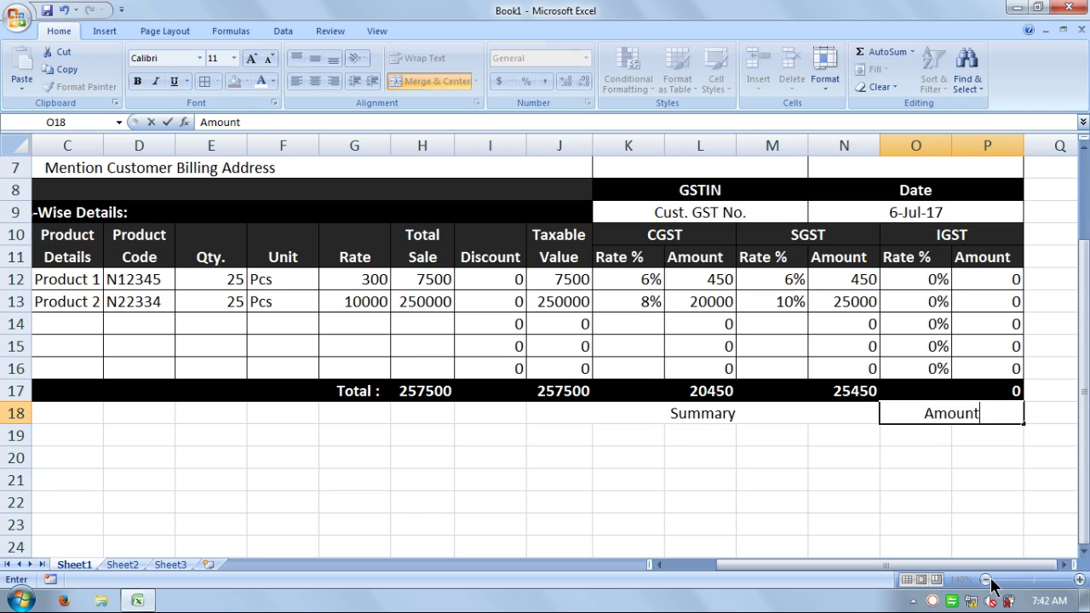
key("Return")
key("Left")
key("Left")
key("Left")
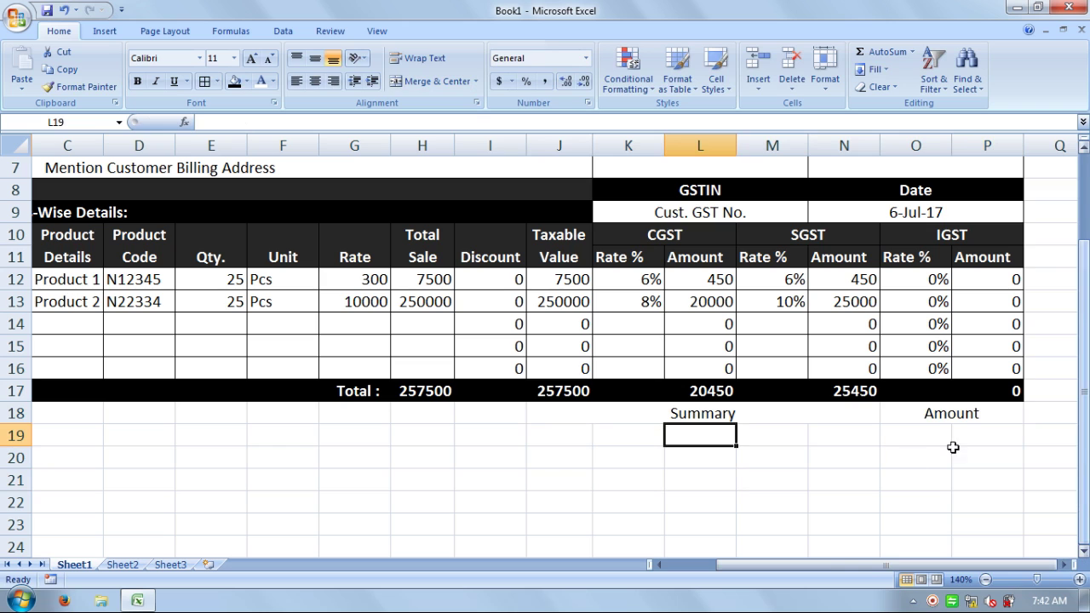
left_click_drag(510, 407, 84, 406)
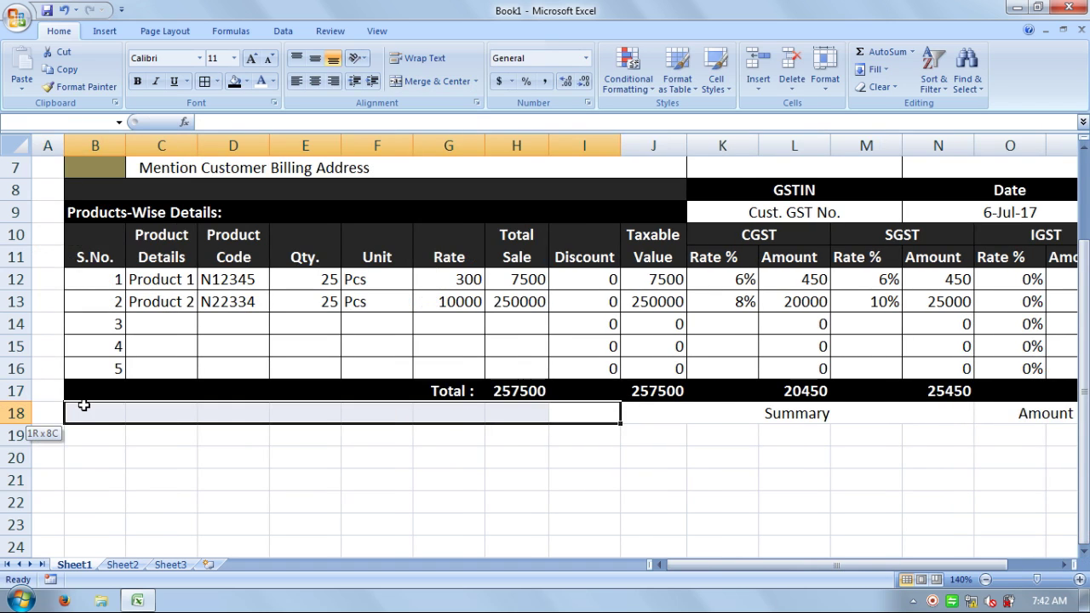
- Merge B18:I18 and enter a left-aligned 'Remark:' label in it
left_click(422, 80)
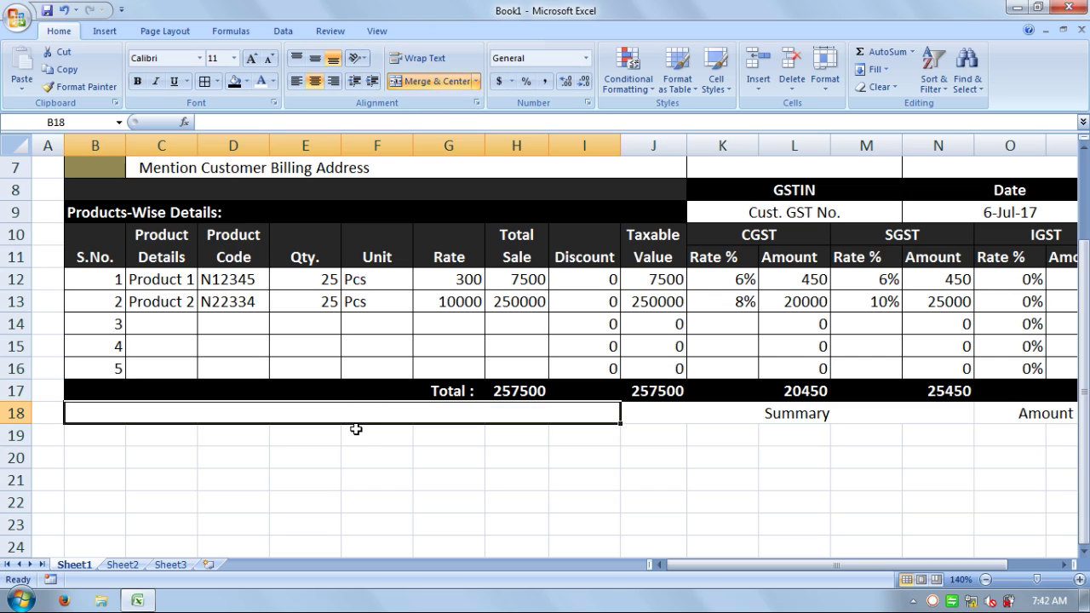
type("Rem")
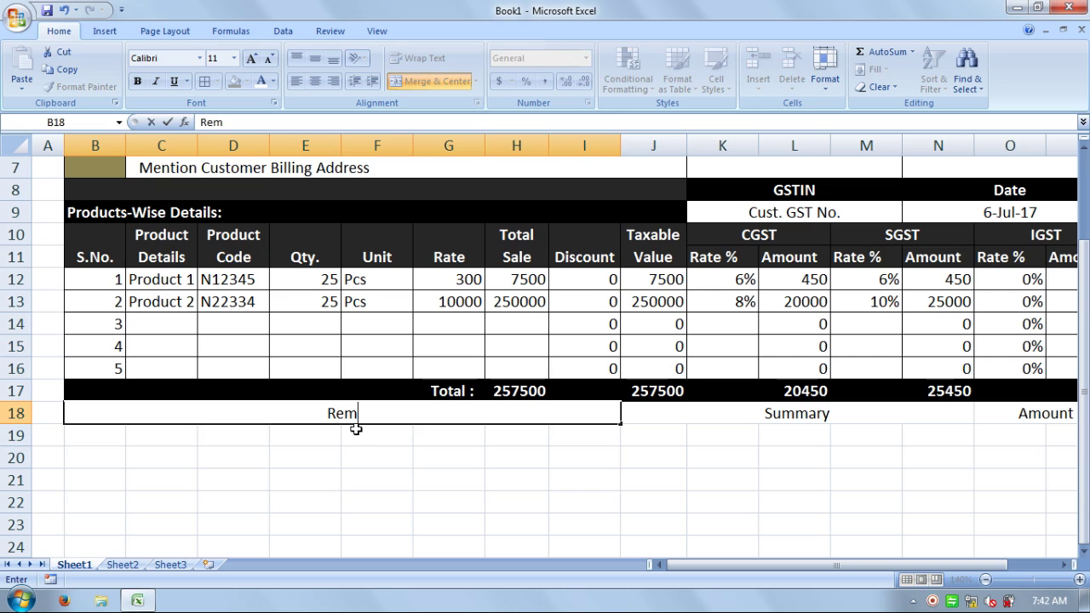
type("ark")
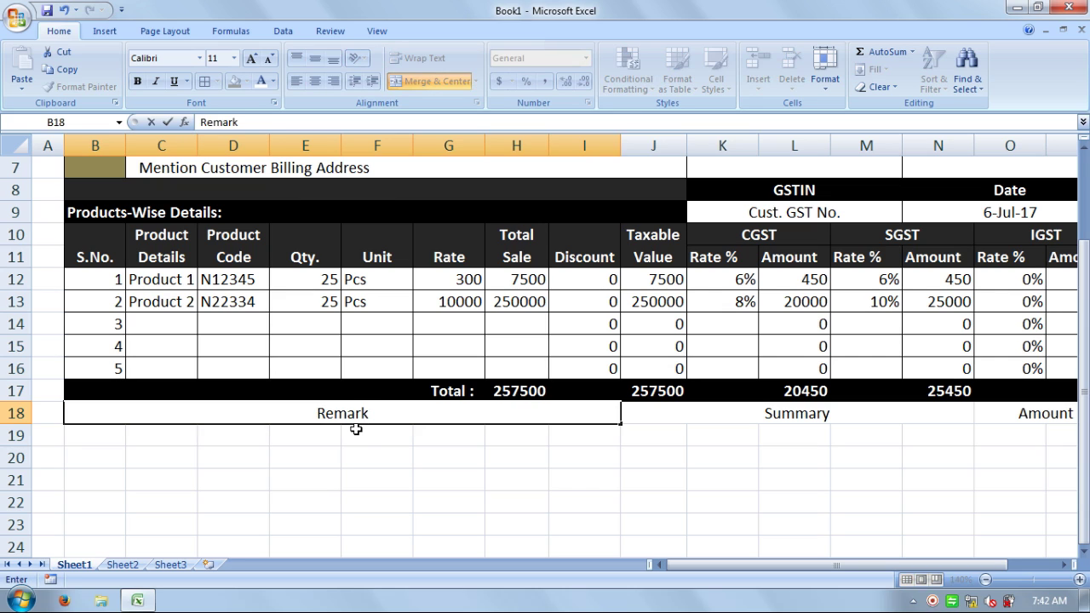
type(":")
key("Return")
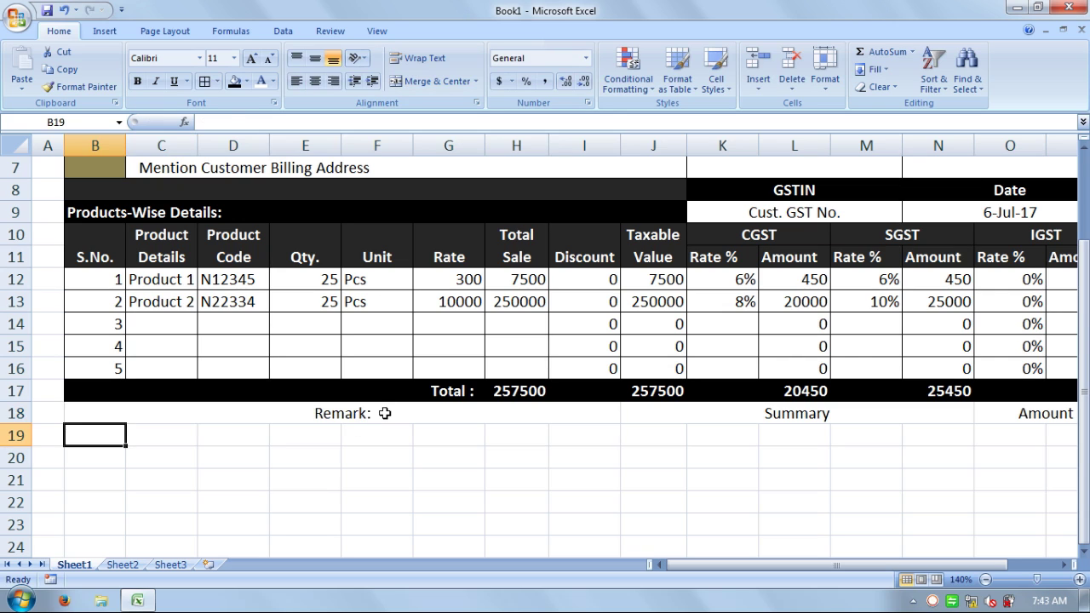
left_click(385, 410)
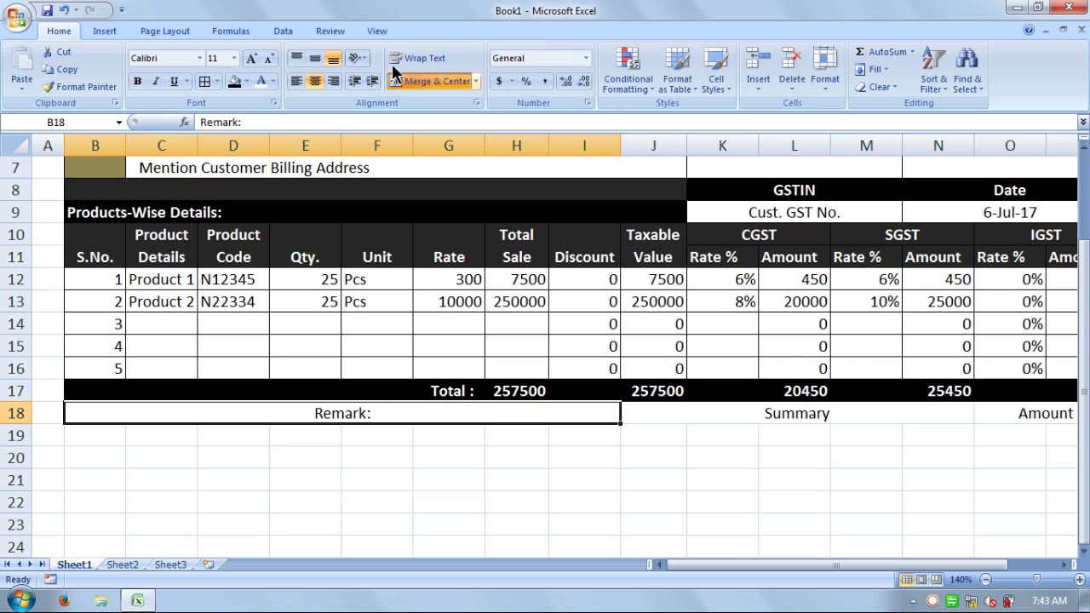
left_click(296, 81)
left_click(226, 461)
left_click_drag(154, 411, 766, 414)
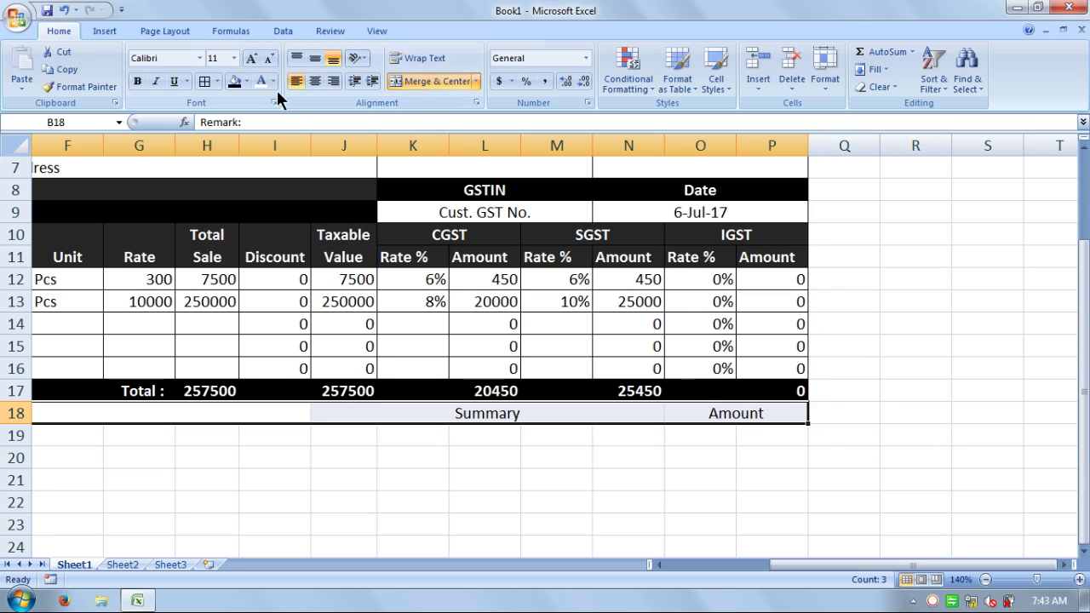
- Fill B18:P18 black and make the Remark:, Summary and Amount headings bold
left_click(245, 81)
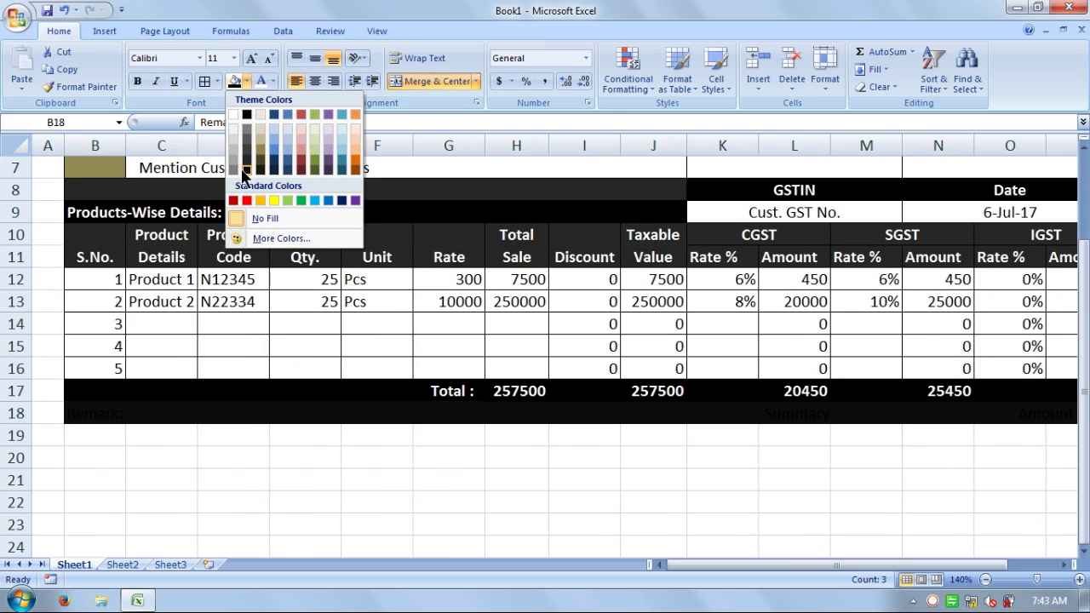
left_click(247, 166)
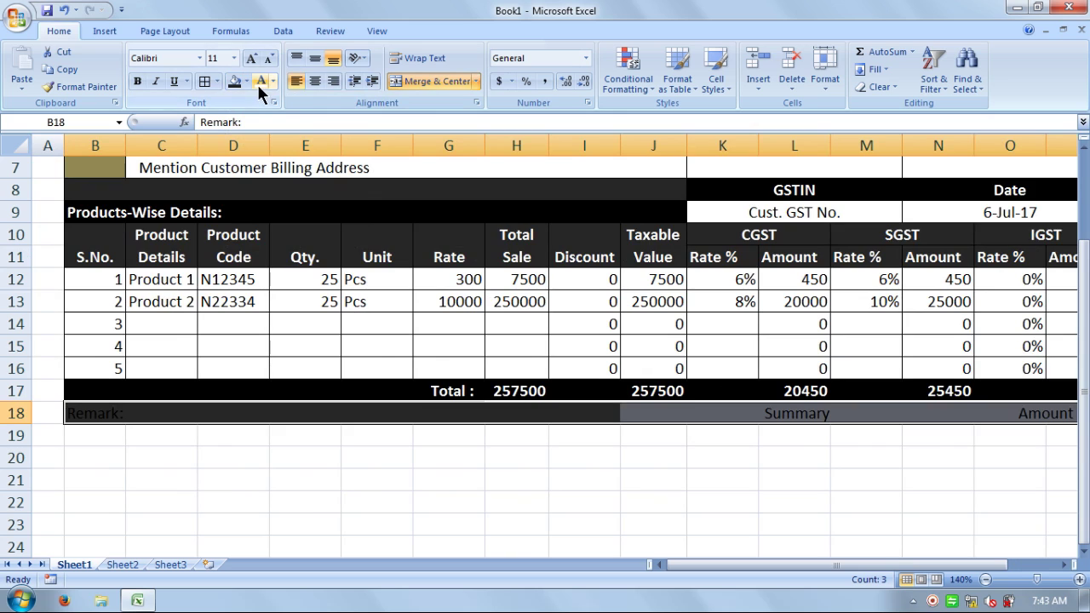
left_click(141, 80)
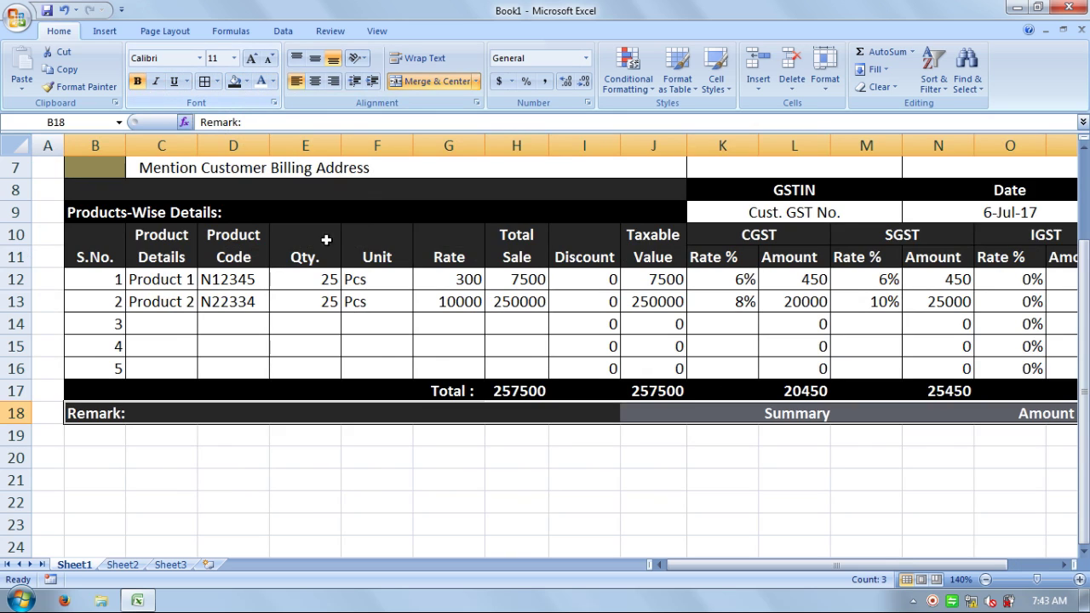
left_click(596, 455)
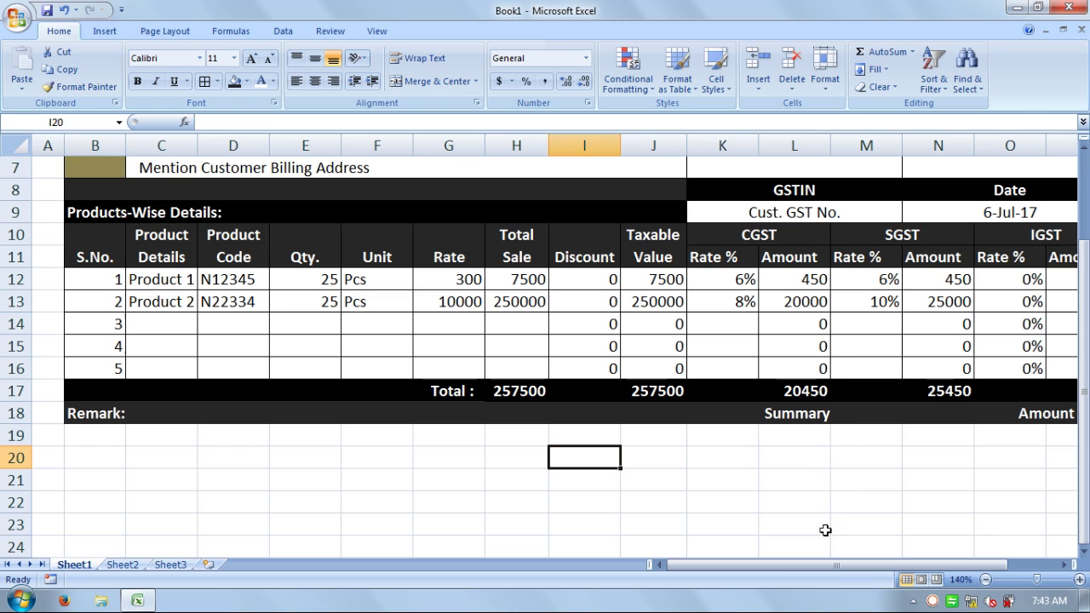
left_click_drag(842, 566, 860, 565)
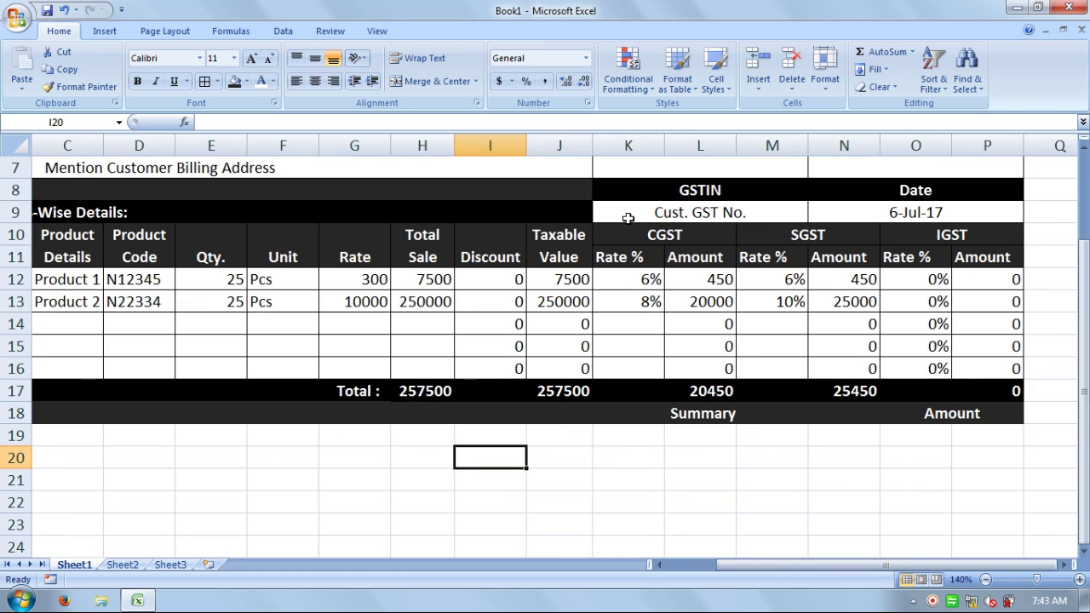
- Merge J19:N19, J20:N20 and J21:N21, each as its own single cell
left_click(628, 447)
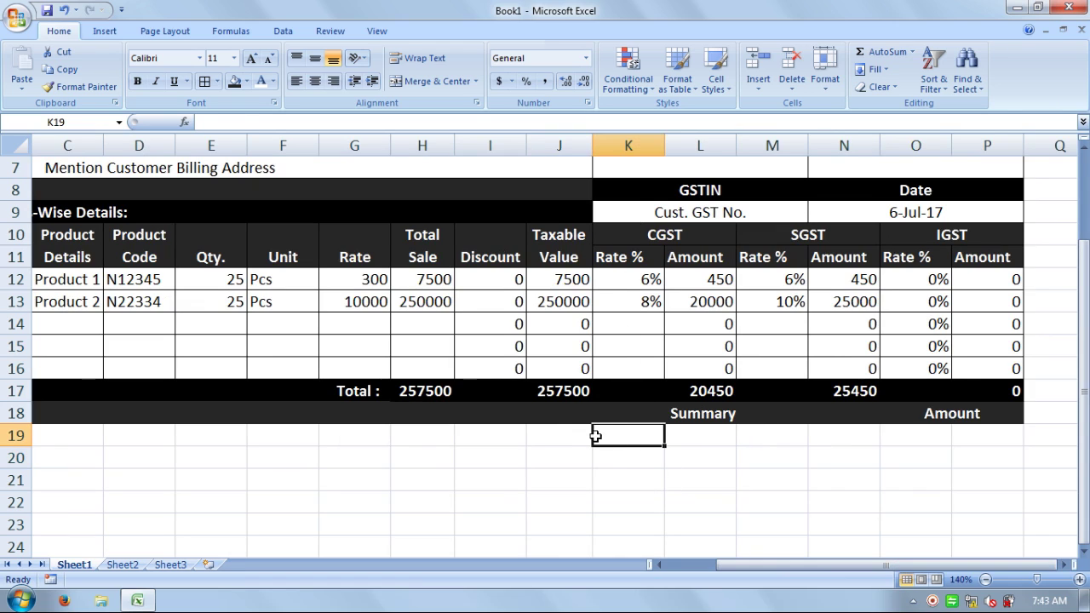
left_click(573, 418)
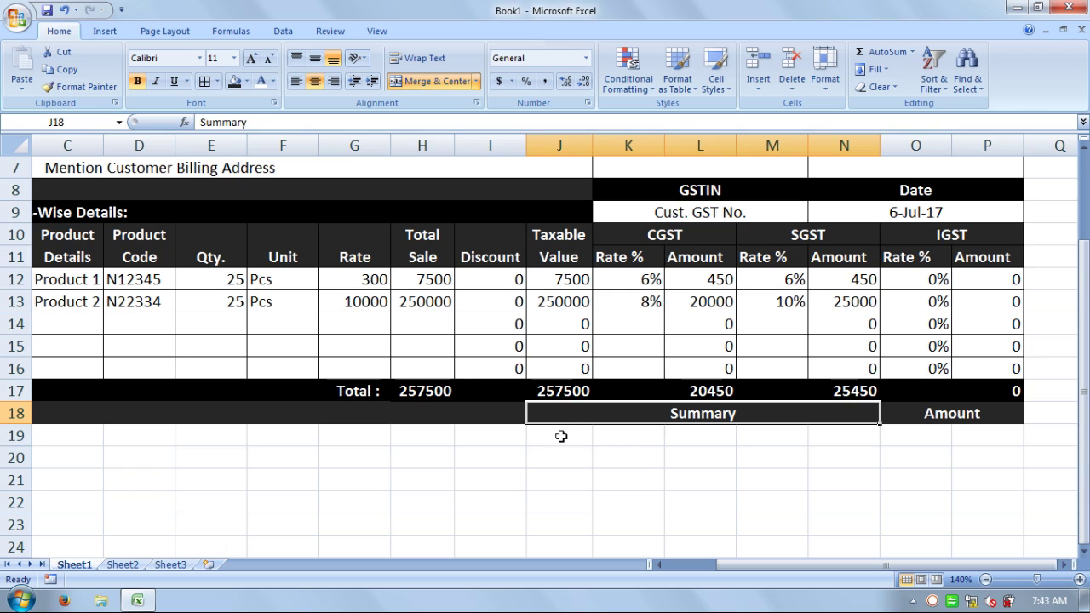
left_click(562, 437)
left_click_drag(592, 441, 829, 437)
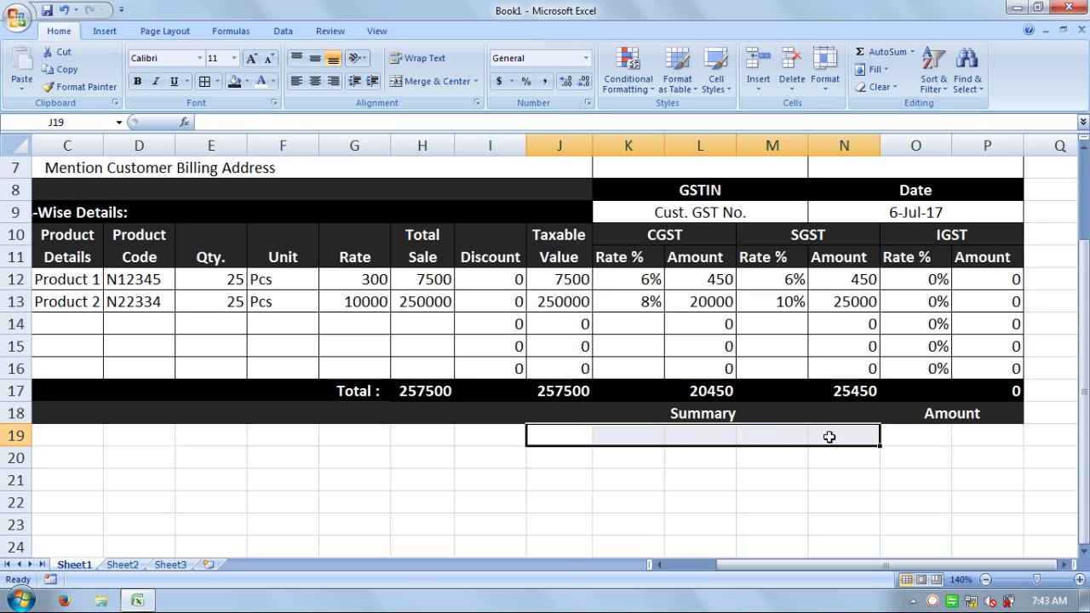
left_click(430, 81)
left_click_drag(564, 461, 828, 459)
left_click(433, 82)
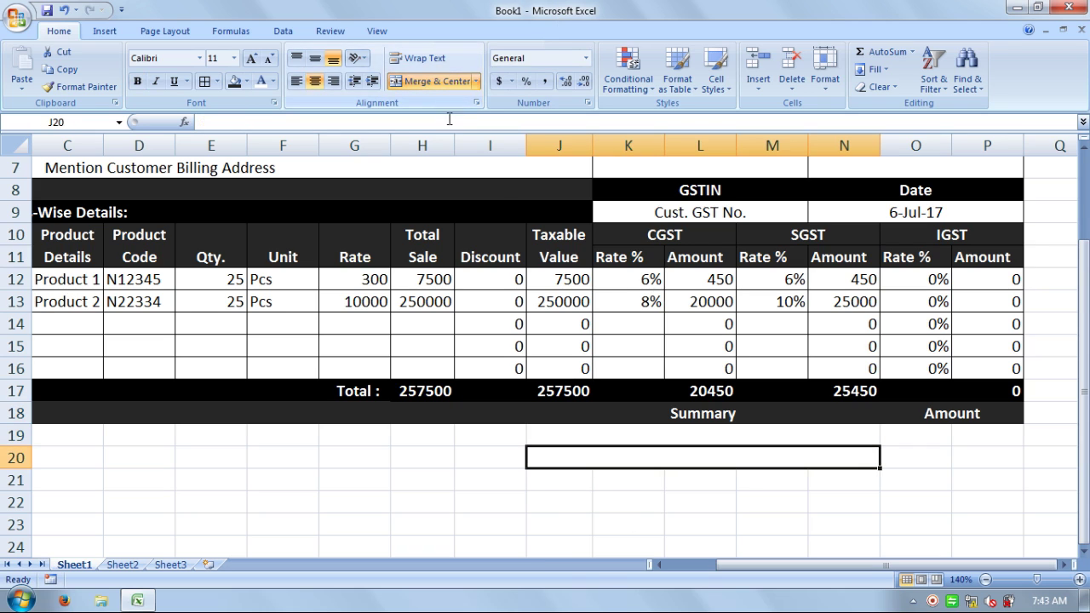
left_click_drag(770, 484, 814, 479)
left_click(448, 76)
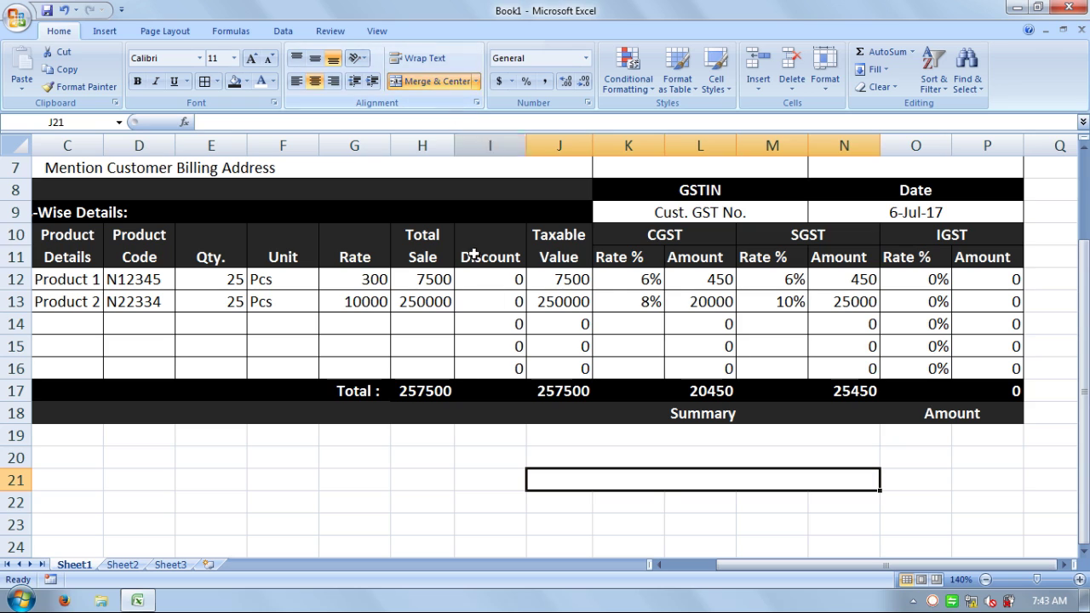
left_click(567, 439)
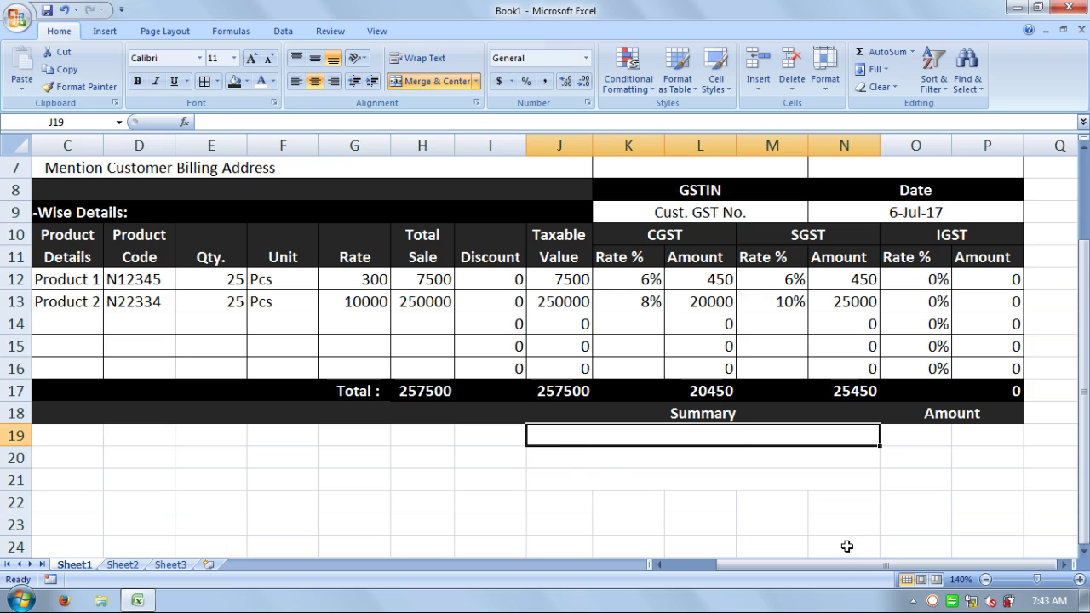
- Enter the labels Total Invoice Value, Total Discount and Total Taxable Value in J19–J21
type("Total")
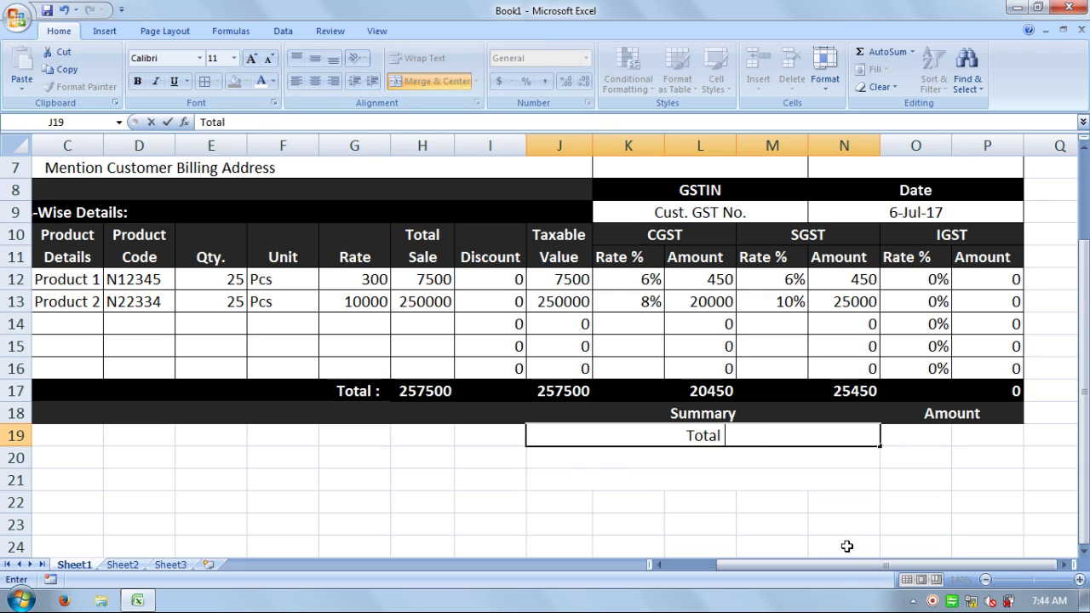
type(" Invo")
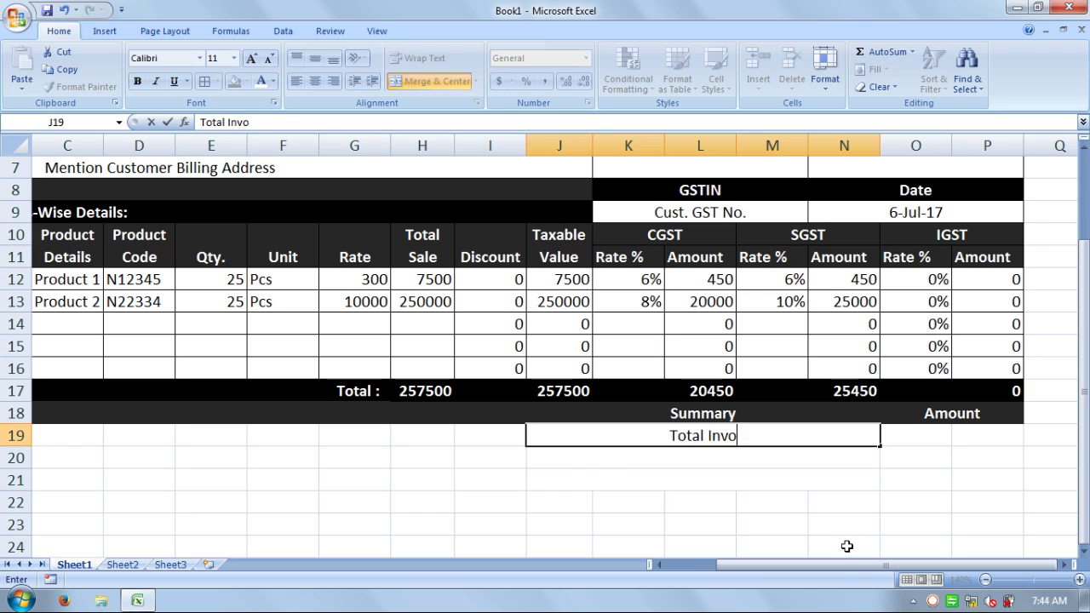
type("ice")
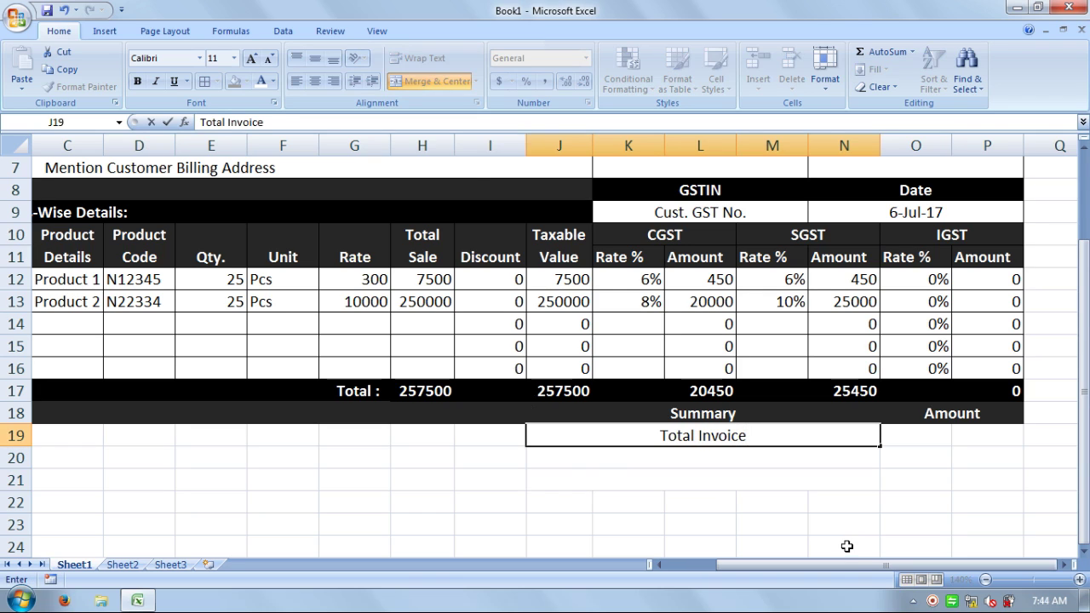
type(" Value")
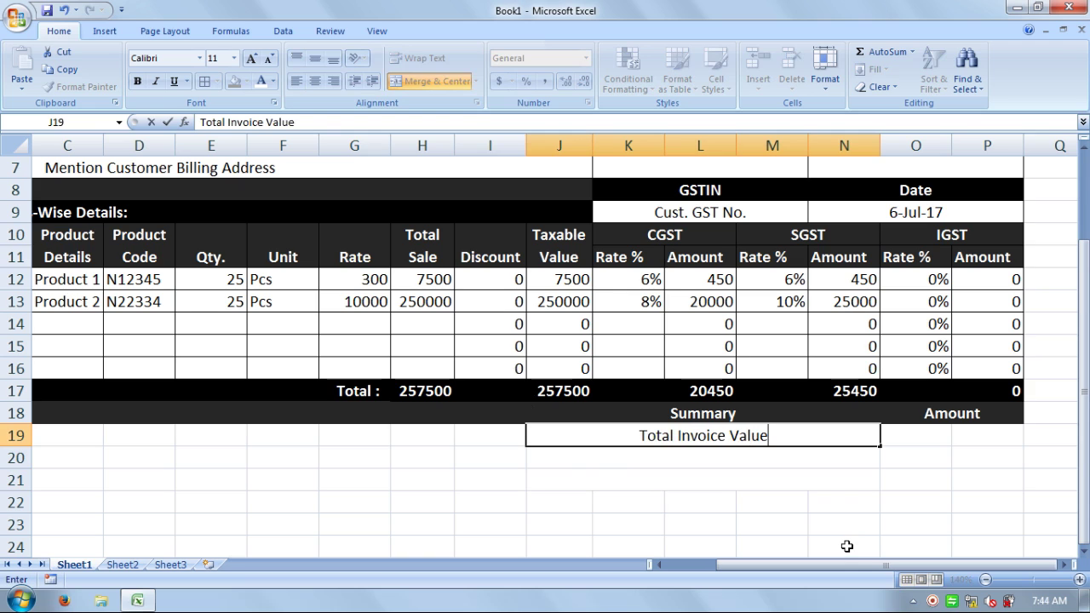
key("Return")
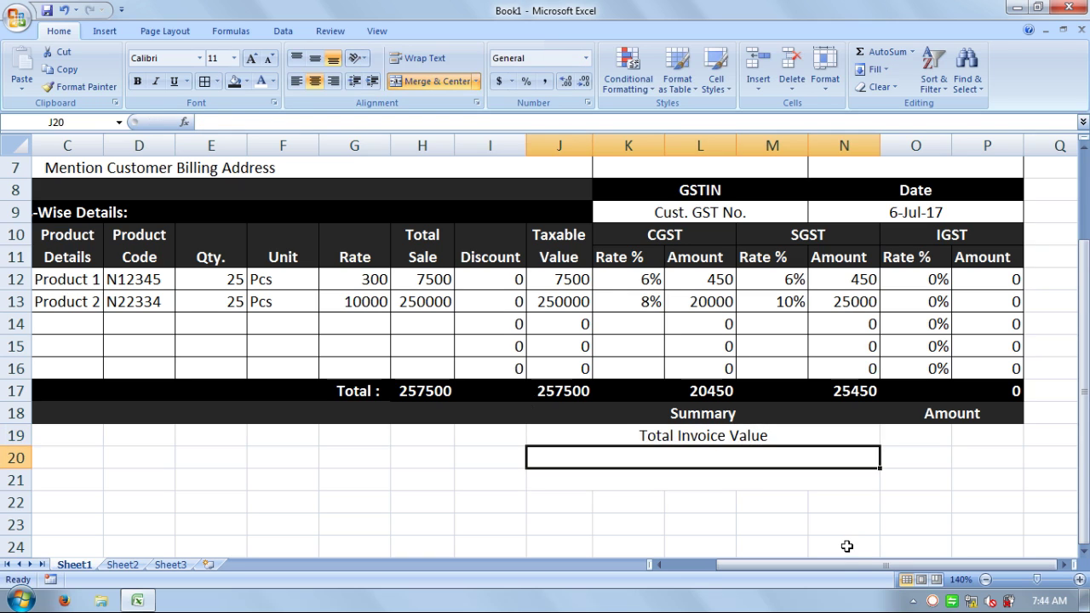
type("Total")
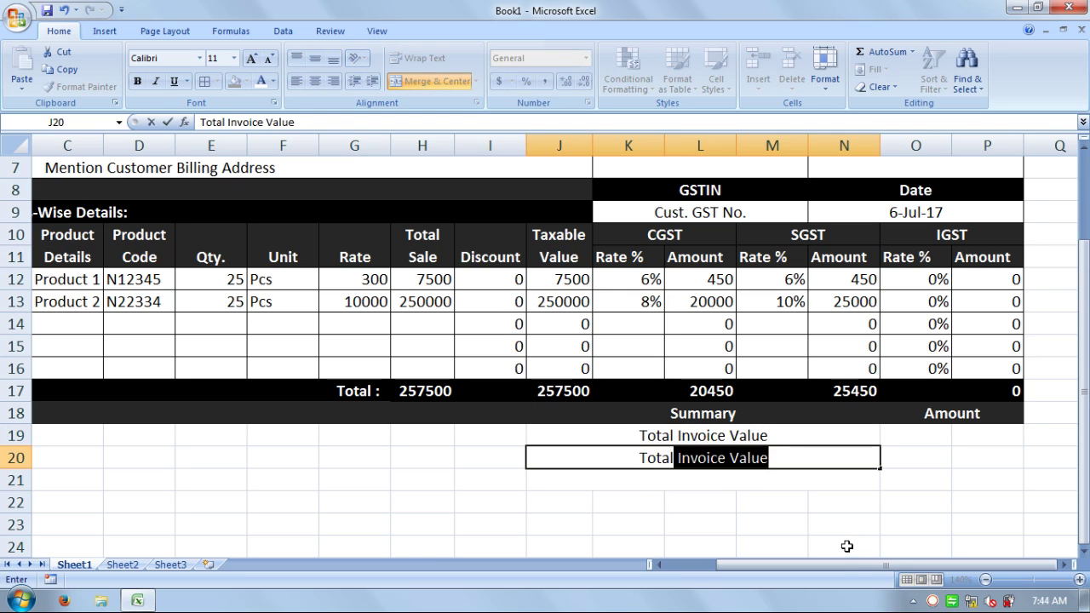
type(" D")
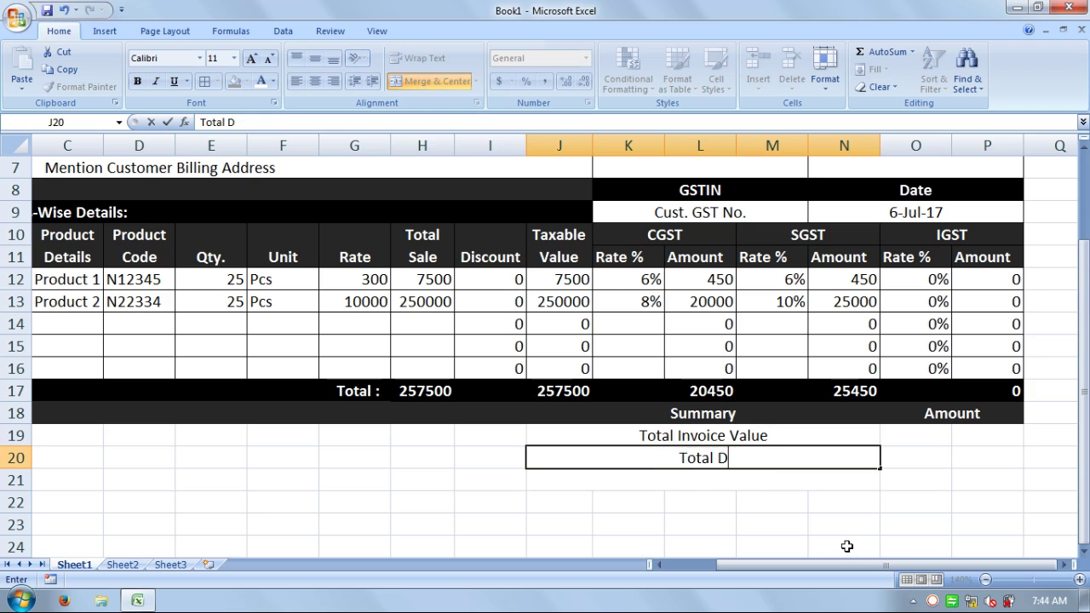
type("isco")
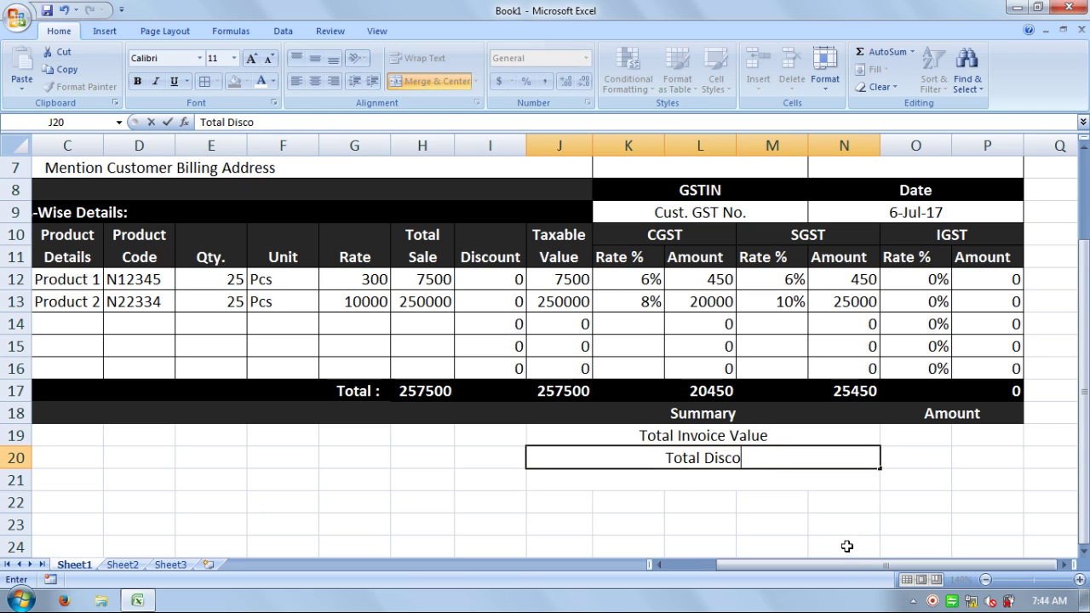
type("unt")
key("Return")
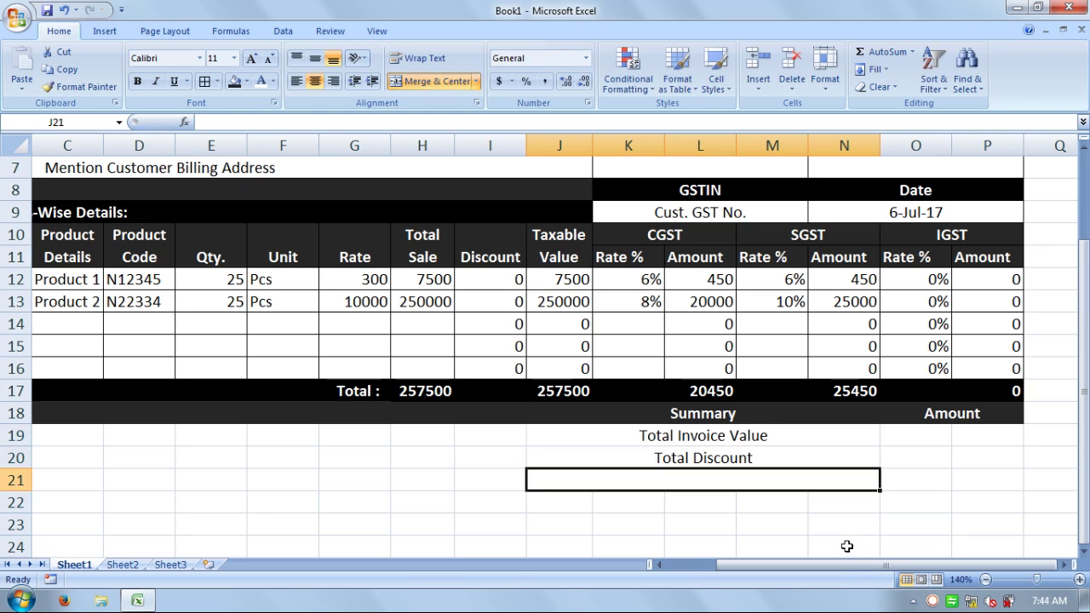
type("Tota")
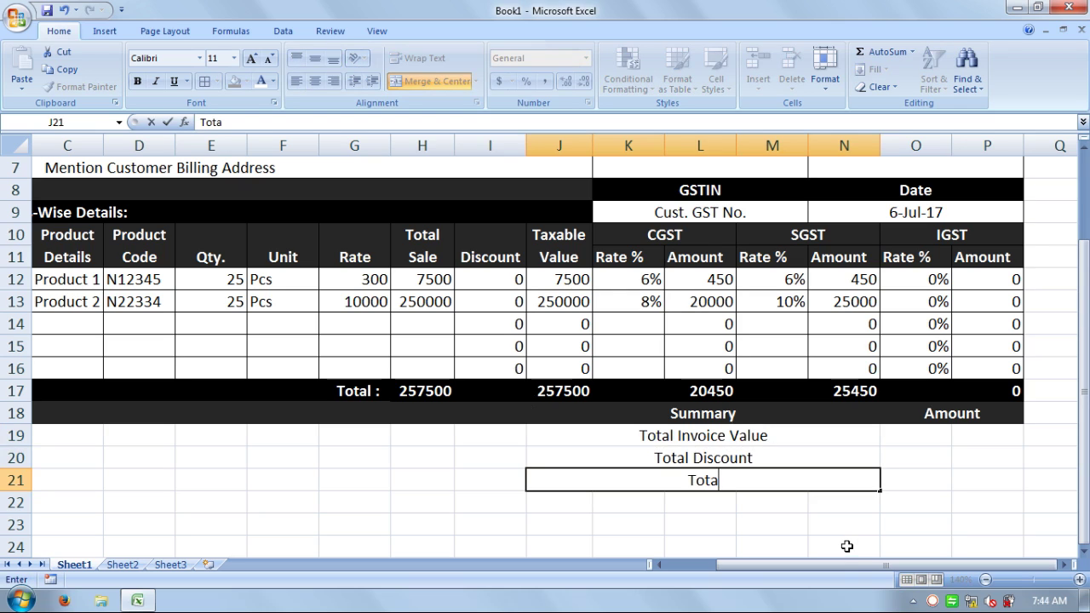
type("l Taxable")
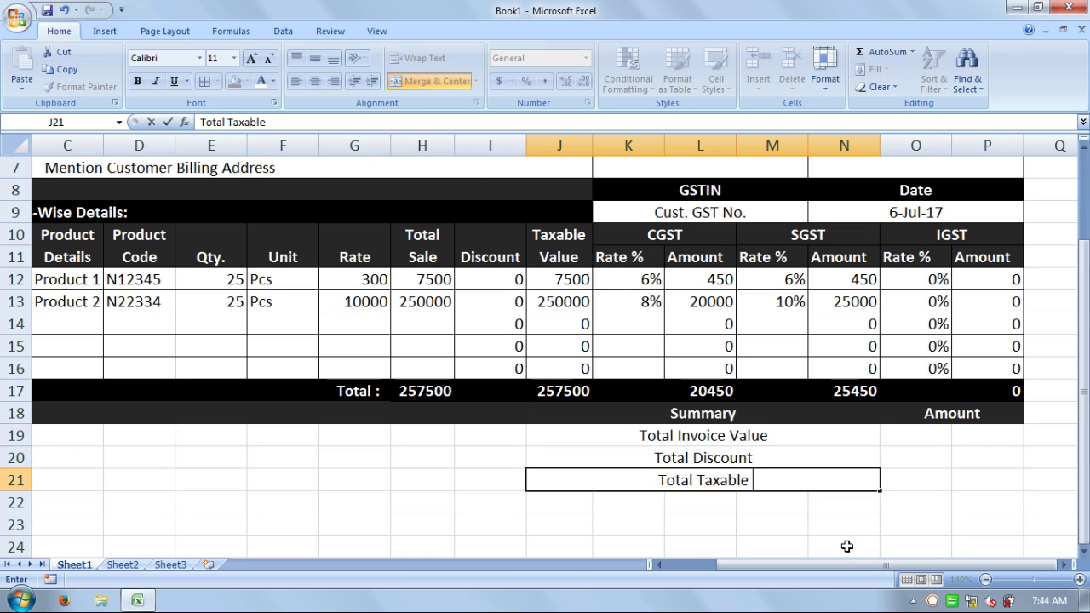
type(" Value")
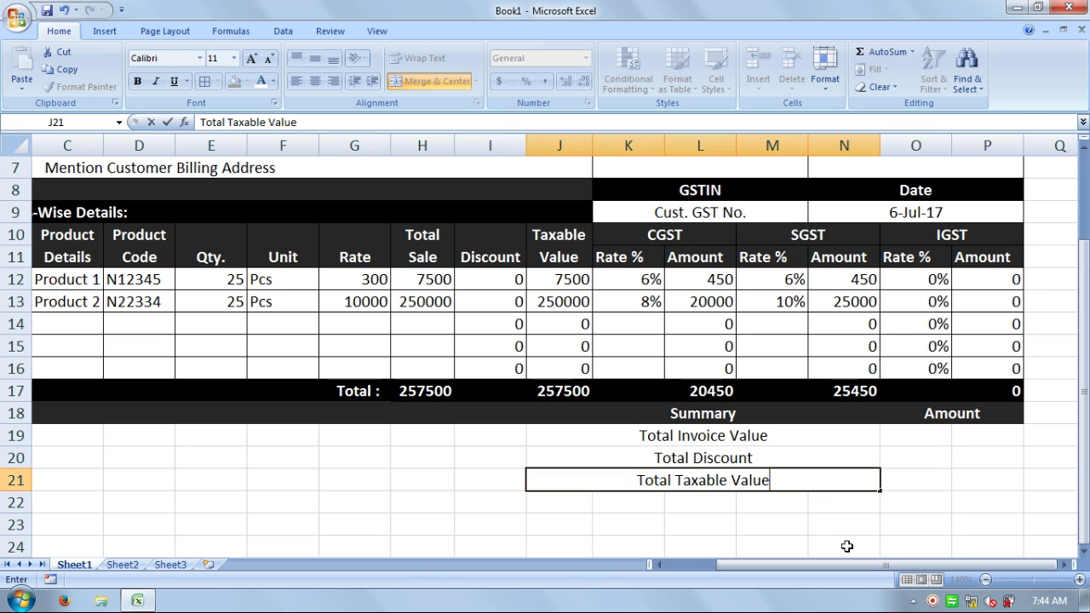
key("Return")
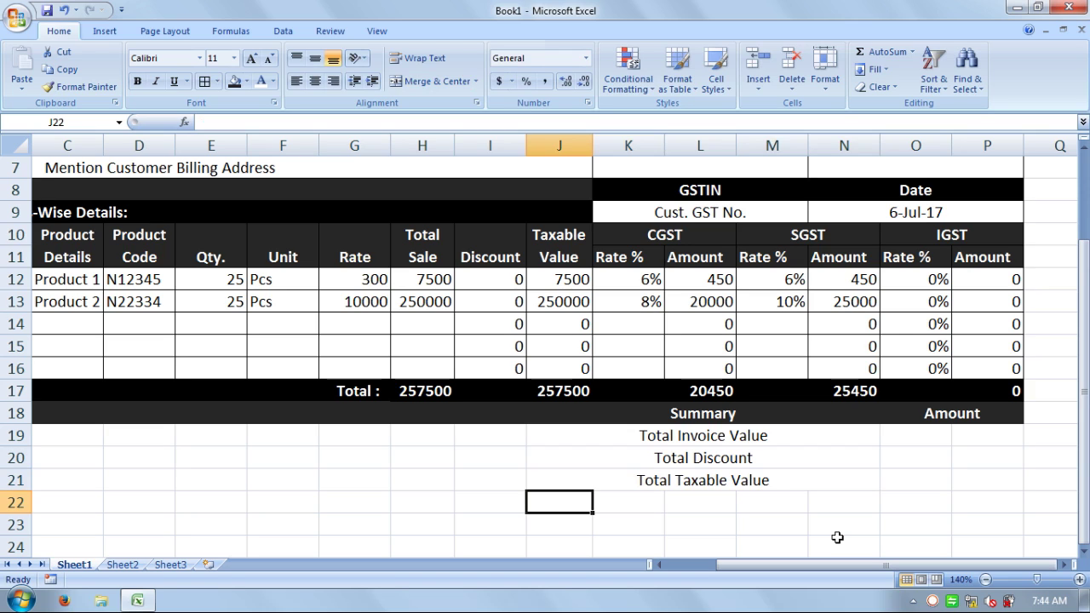
- Enter Total CGST in J22 and an edited copy reading Total SGST in J23
type("Total")
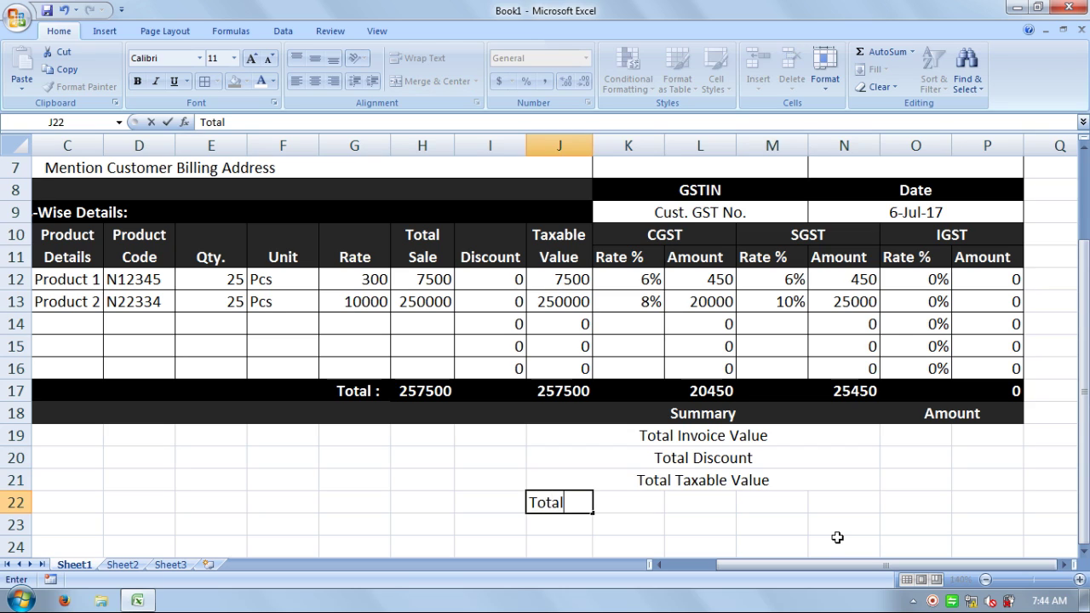
type(" CGST")
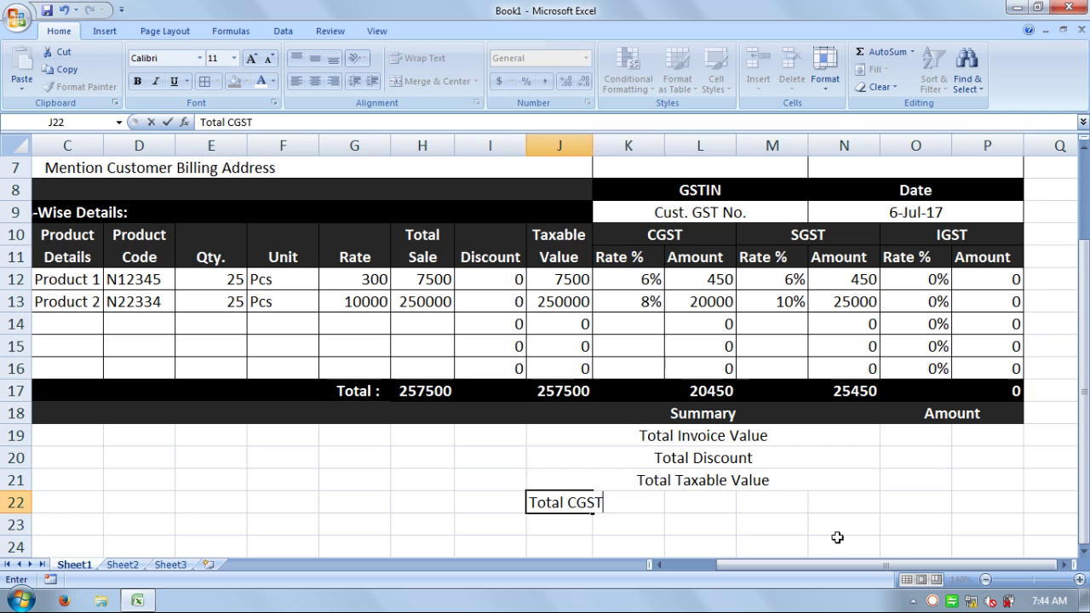
key("Return")
key("ctrl+d")
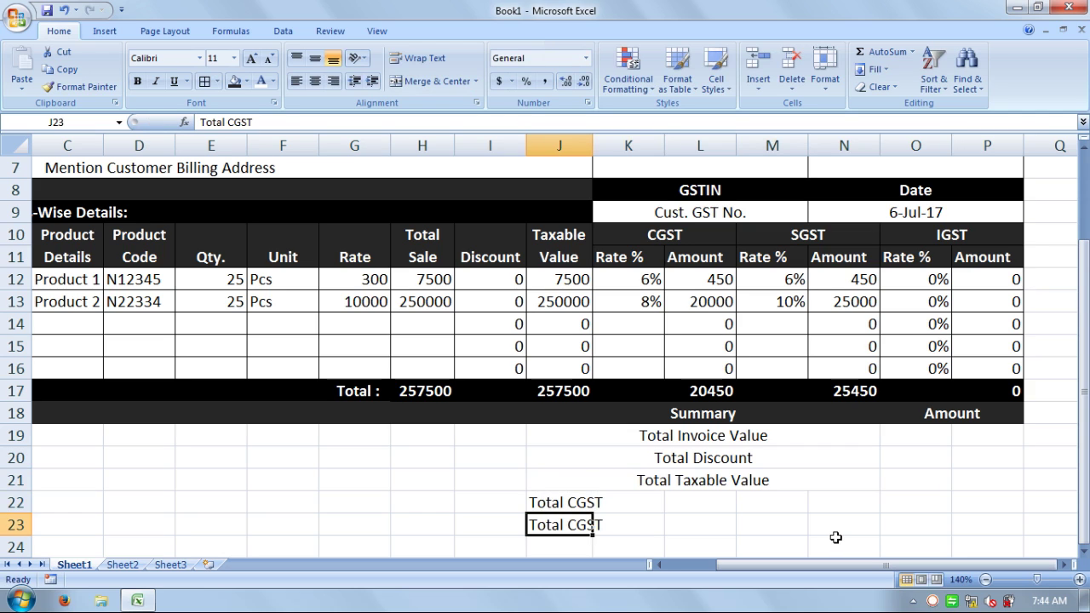
key("F2")
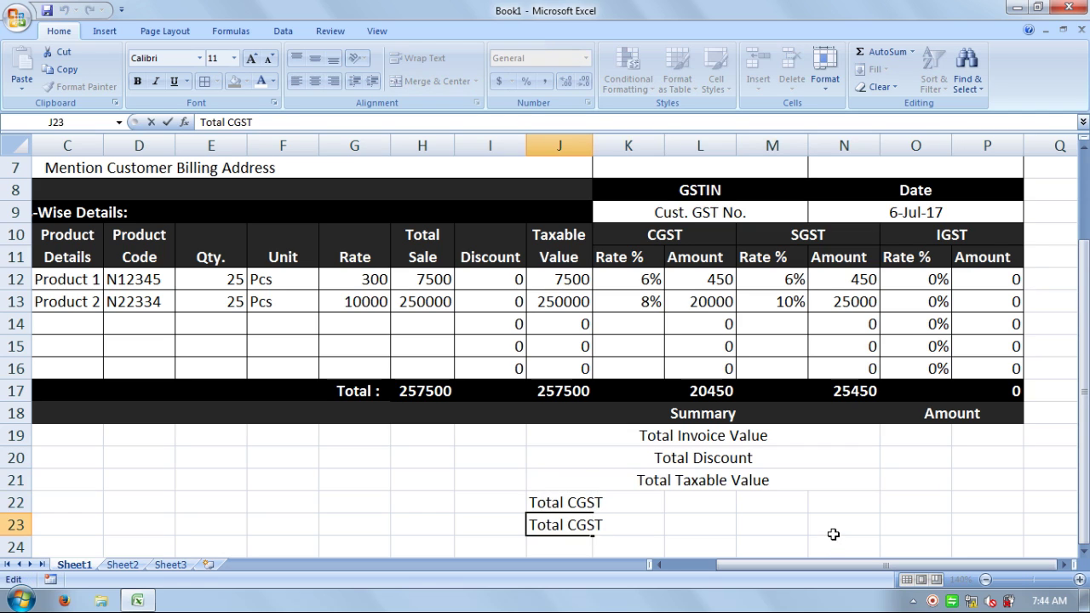
key("BackSpace")
type("s")
key("Return")
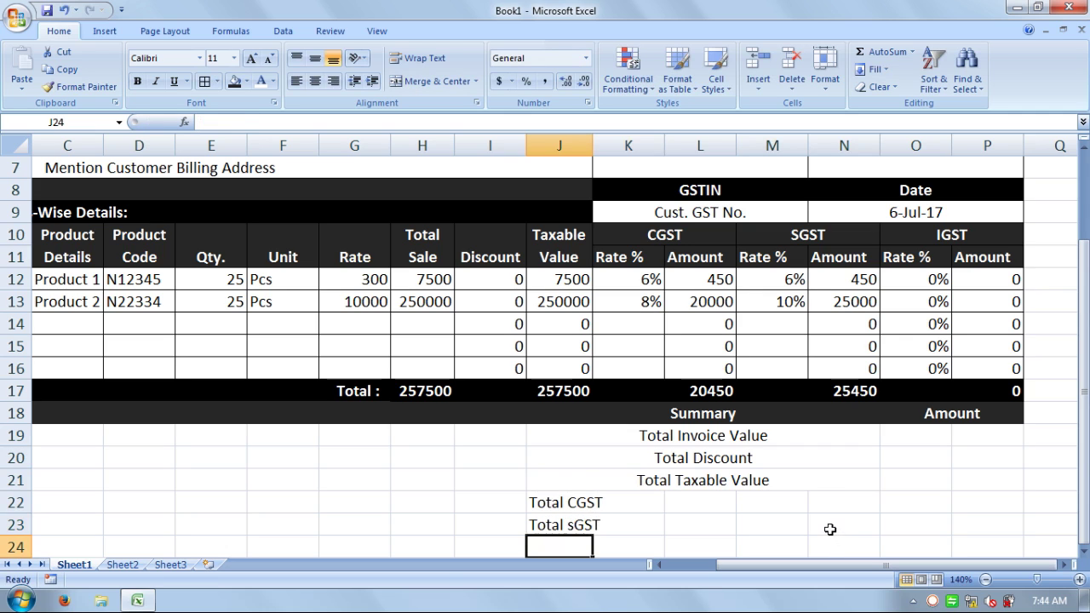
key("Up")
key("F2")
key("Left")
key("Left")
key("Left")
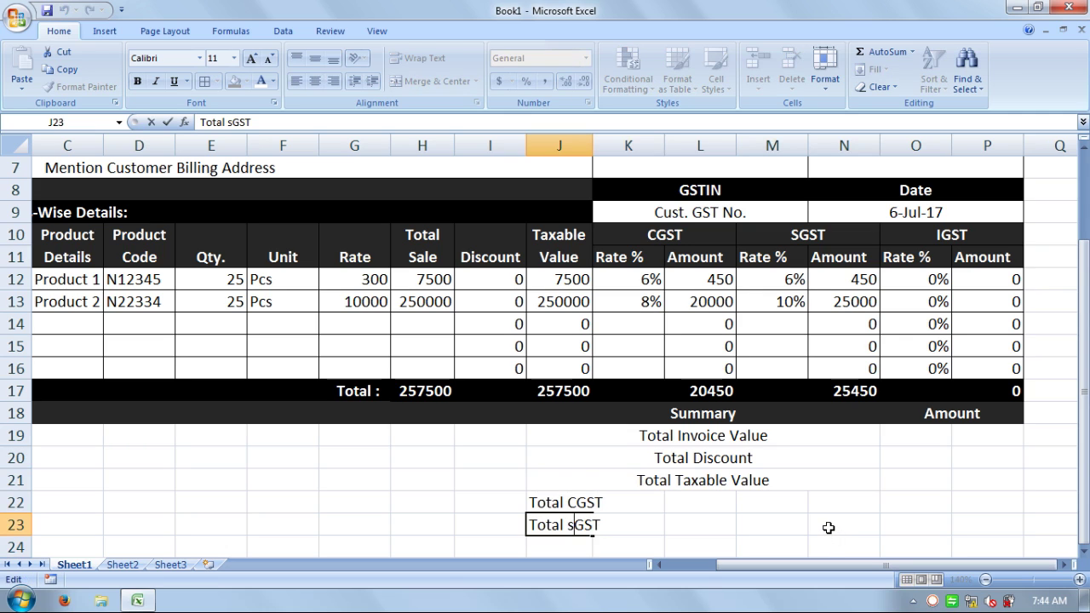
key("BackSpace")
type("S")
key("Return")
- Copy the label down to J24 and change it to Total IGST
key("ctrl+d")
key("F2")
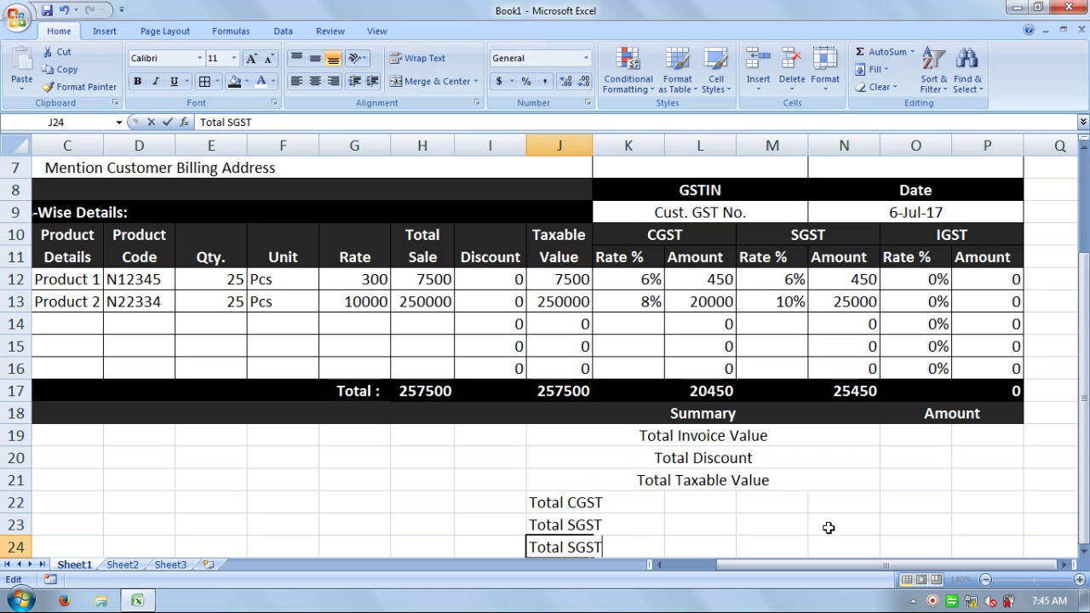
key("Left")
key("Left")
key("Left")
key("Left")
key("Delete")
type("I")
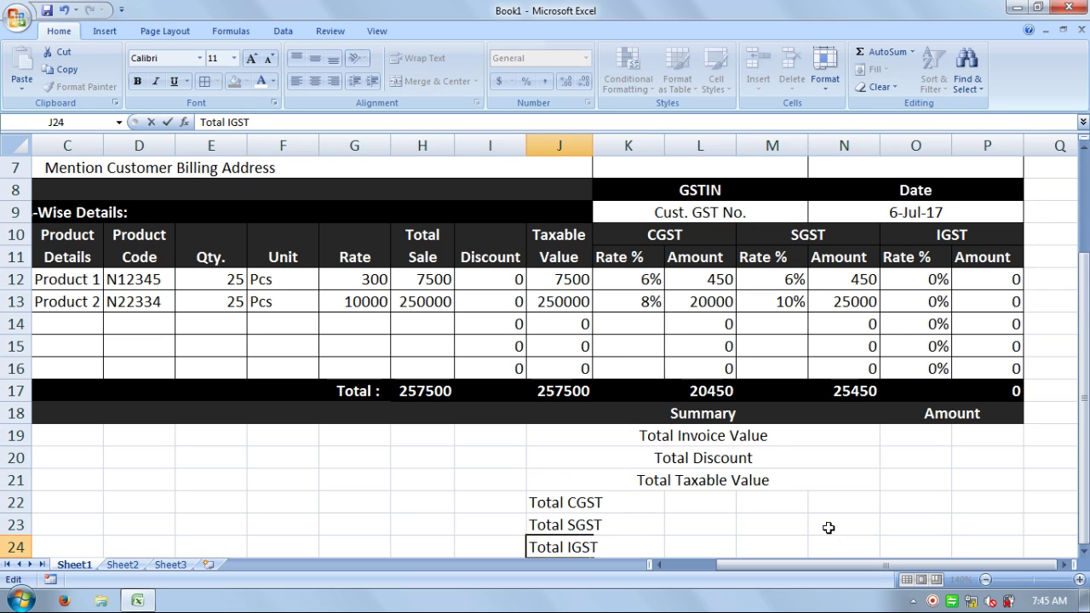
key("Return")
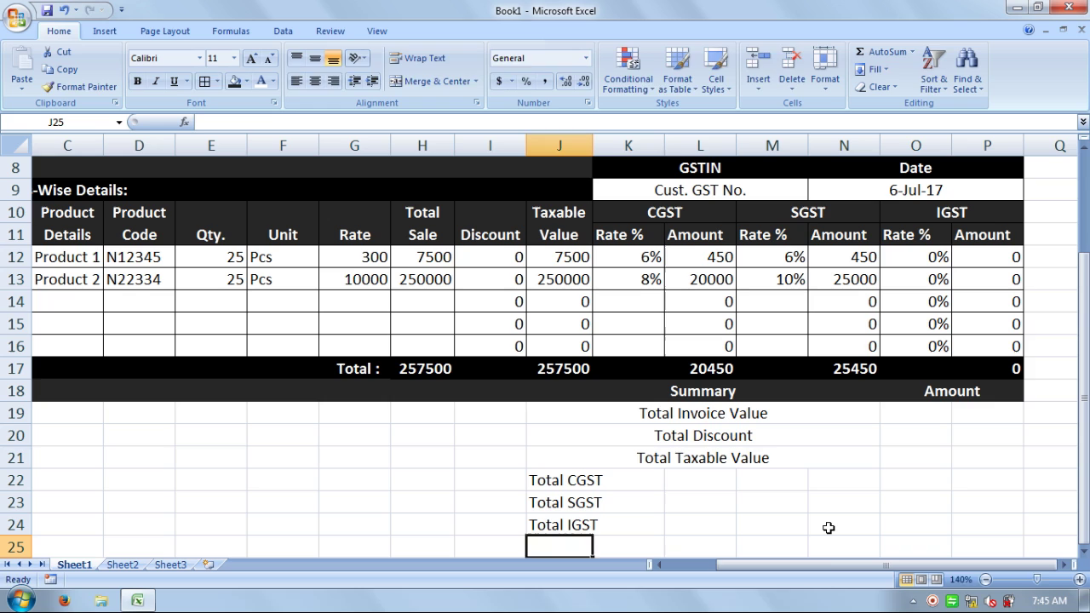
- Type 'Grand Total' into J25, clearing the stray letters typed in N24
type("Fra")
key("BackSpace")
key("BackSpace")
key("BackSpace")
type("Gr")
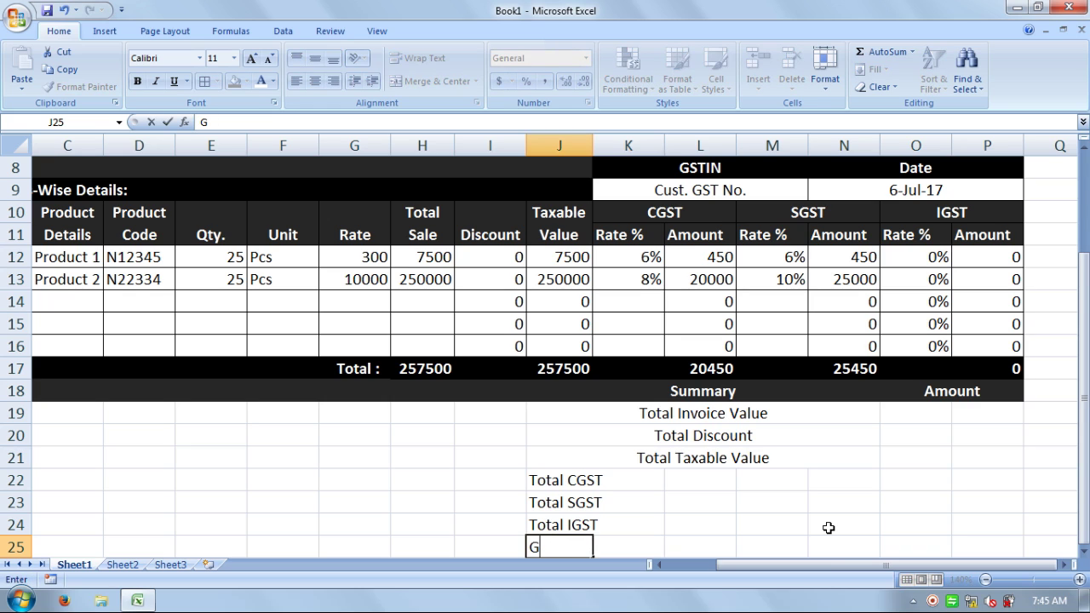
left_click(828, 528)
type("an")
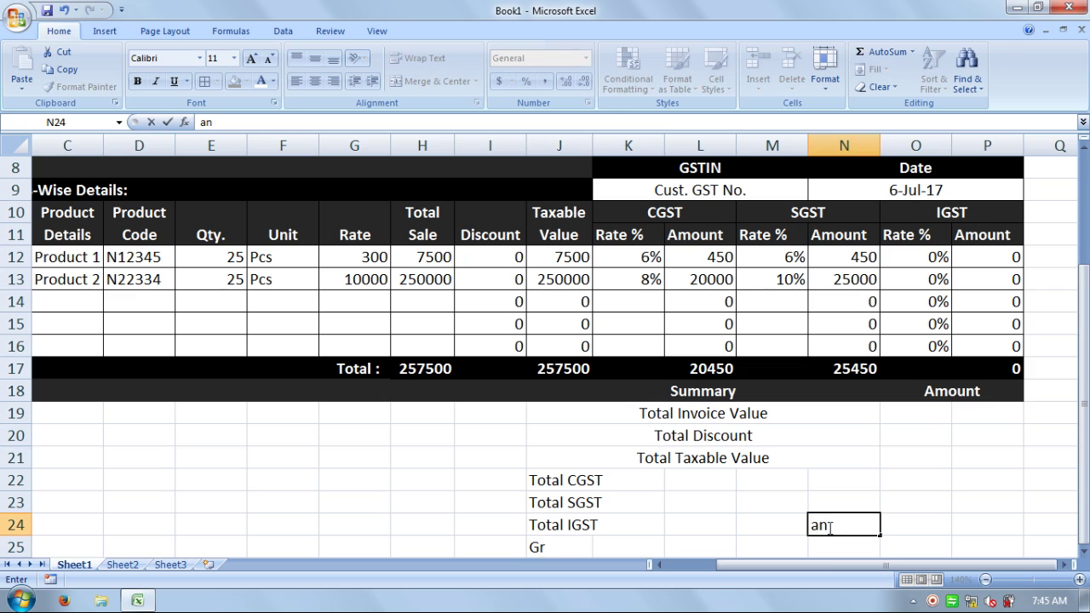
key("BackSpace")
key("BackSpace")
key("Left")
key("Left")
key("Left")
key("Left")
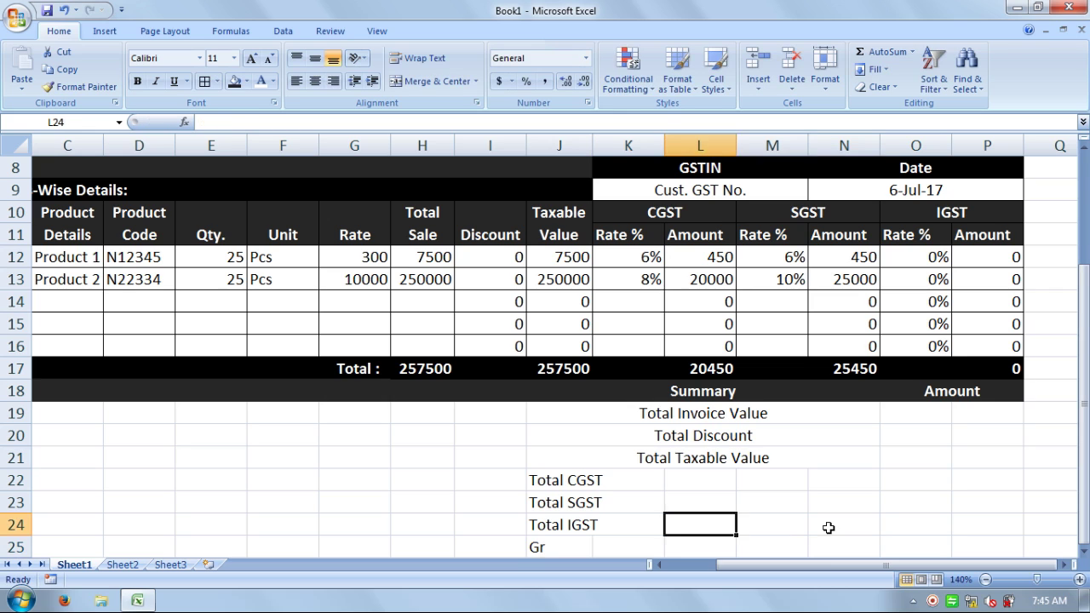
key("Down")
key("F2")
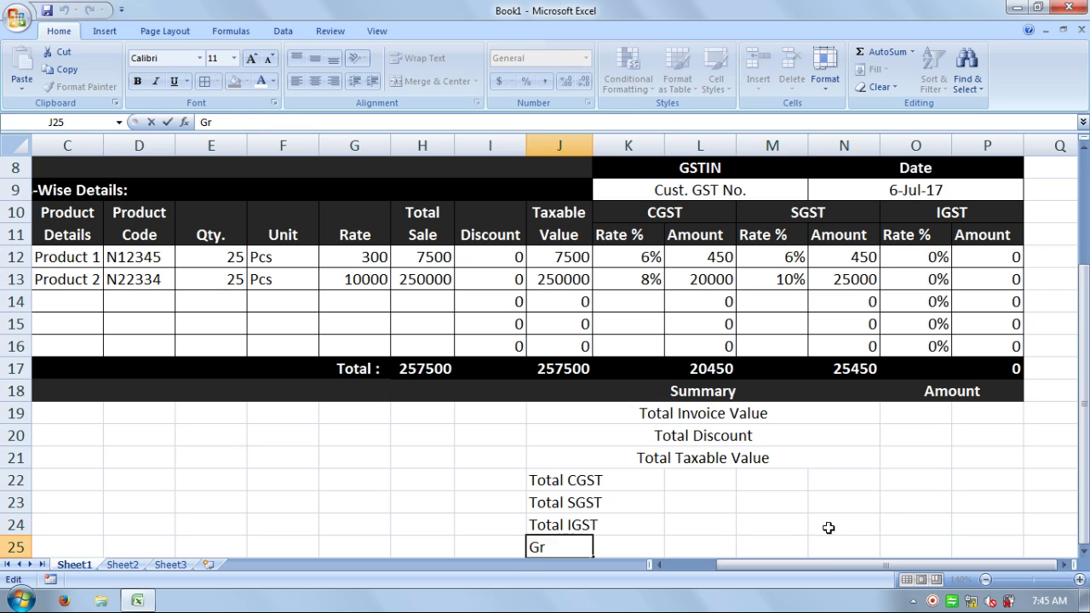
type("Grand Total")
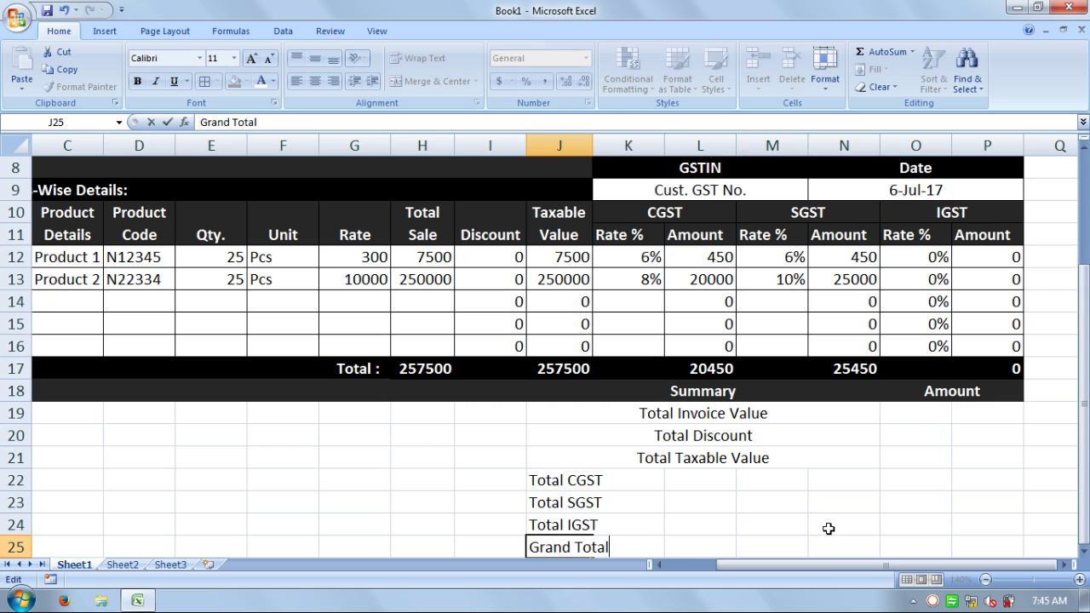
- Confirm Grand Total, then merge rows 22–25 each across columns J to N
key("Return")
left_click_drag(849, 459, 587, 457)
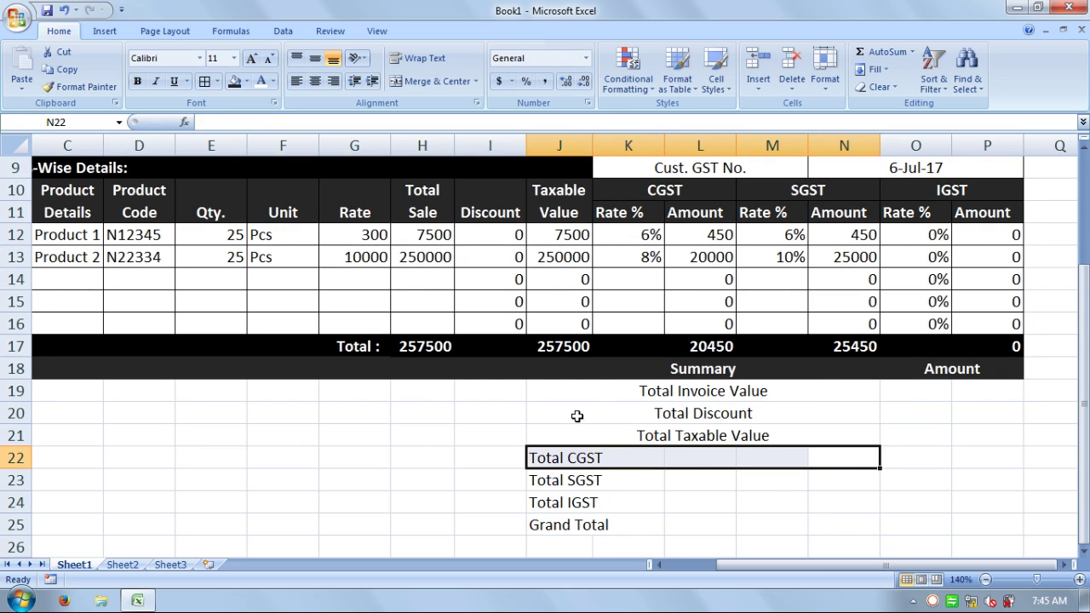
left_click(415, 80)
left_click_drag(837, 479, 532, 480)
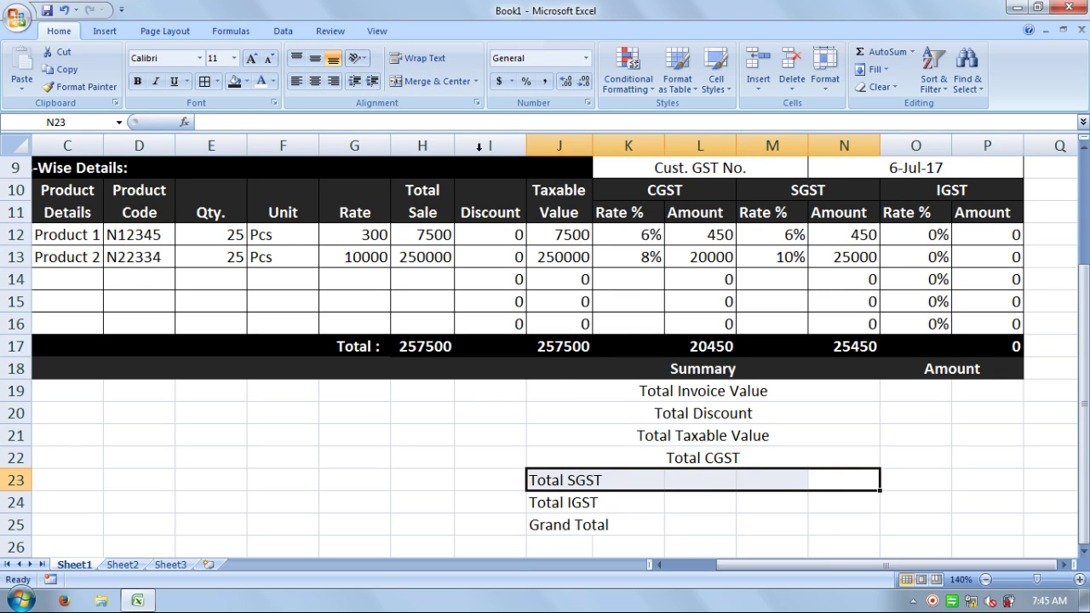
left_click(419, 81)
left_click_drag(839, 496, 545, 502)
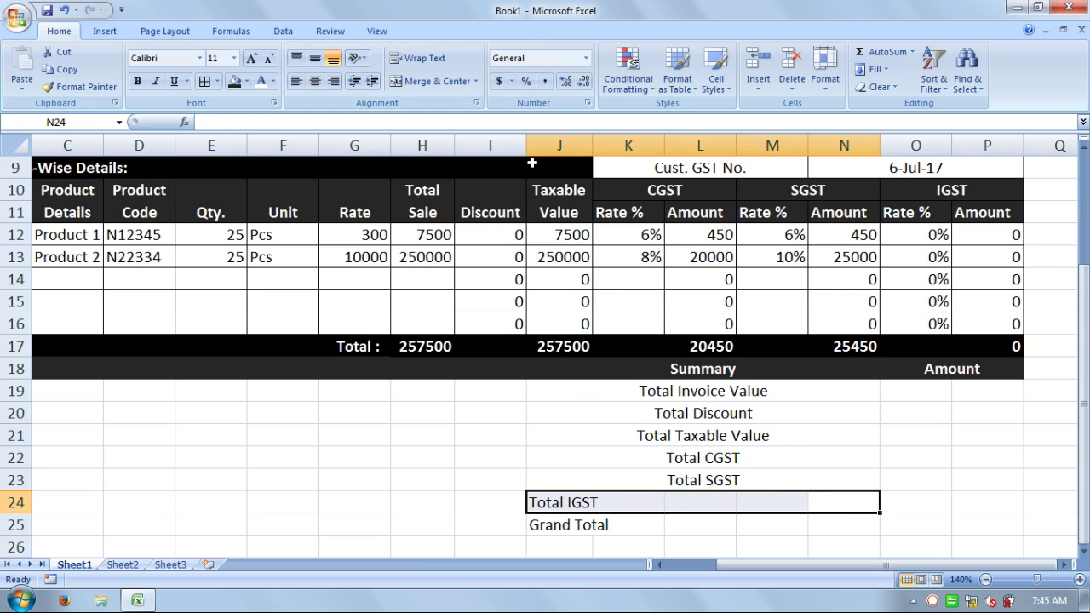
left_click(430, 82)
left_click_drag(830, 520, 587, 525)
left_click(417, 81)
- Right-align the Summary labels in J19:N25 with a slight indent
left_click(882, 421)
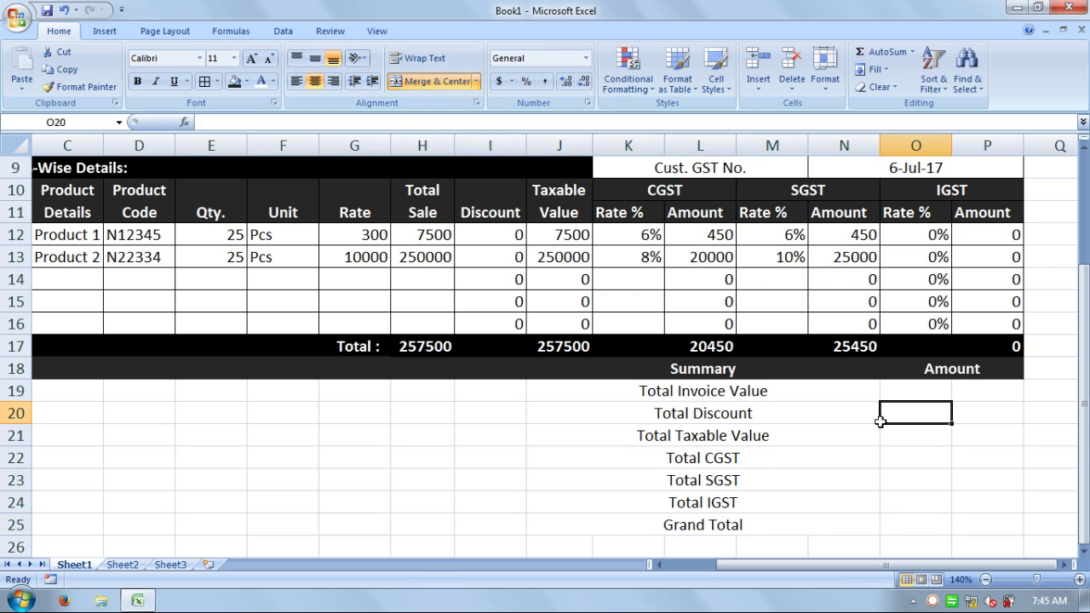
left_click_drag(791, 384, 761, 532)
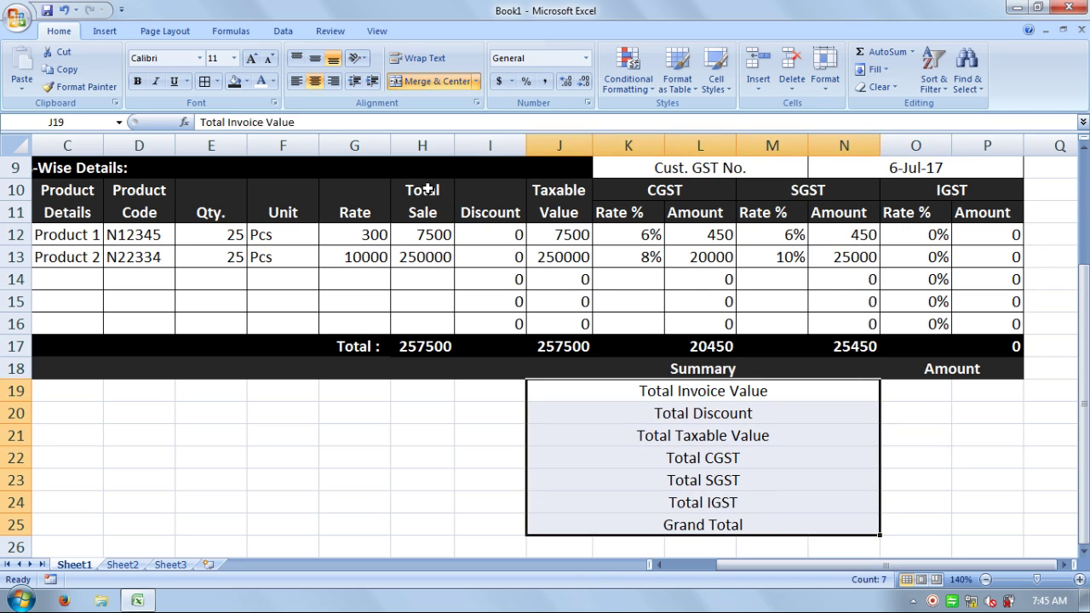
left_click(331, 80)
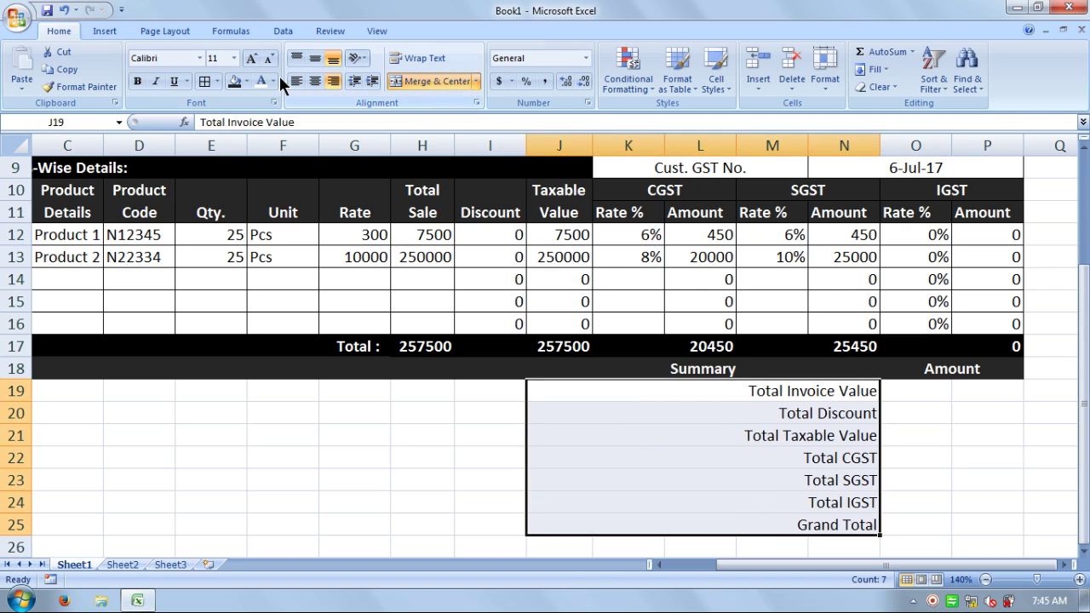
left_click(371, 81)
left_click(1034, 435)
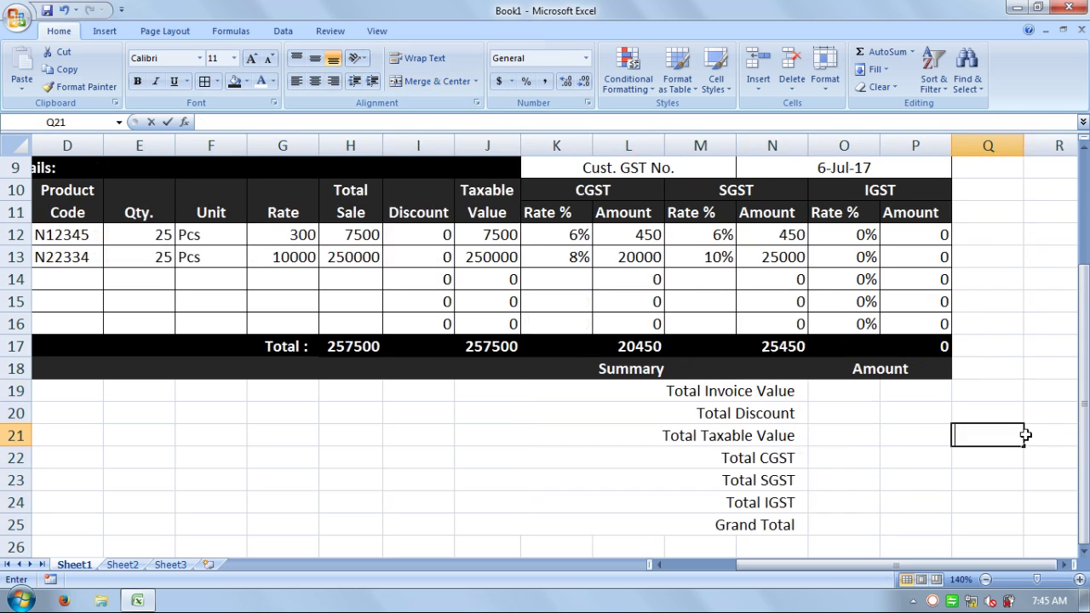
- Merge the O:P Amount cells for rows 19, 20 and 21
left_click(844, 390)
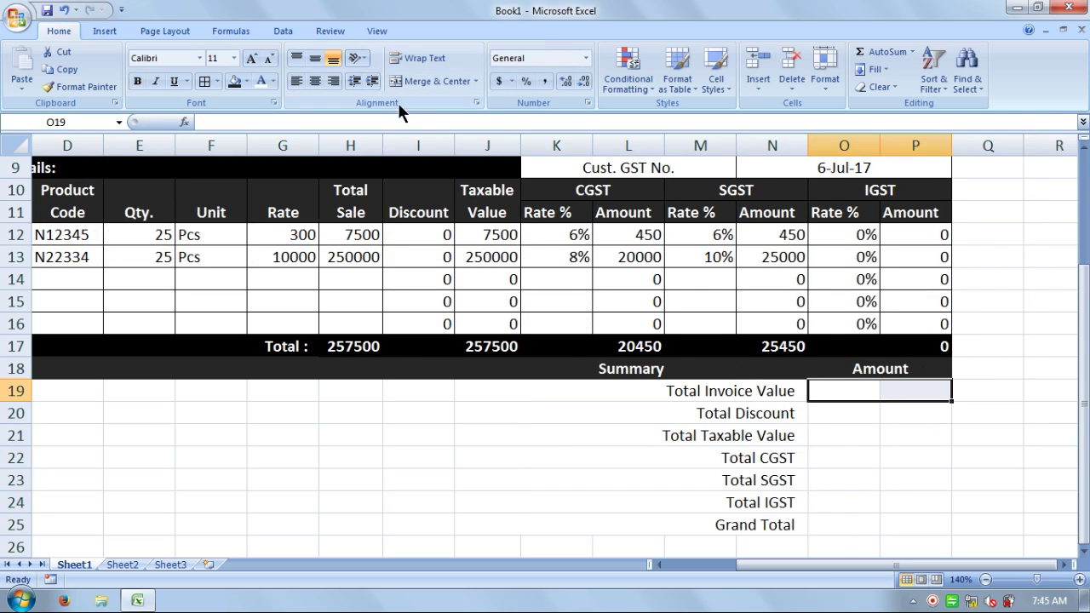
left_click(428, 81)
left_click(839, 412)
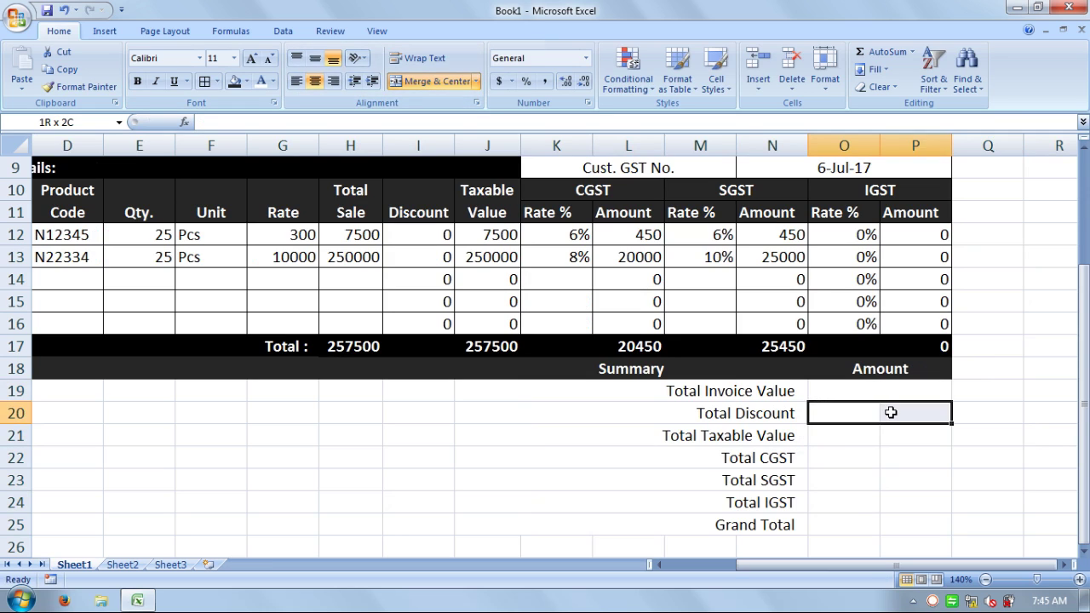
left_click_drag(924, 411, 818, 411)
left_click(442, 80)
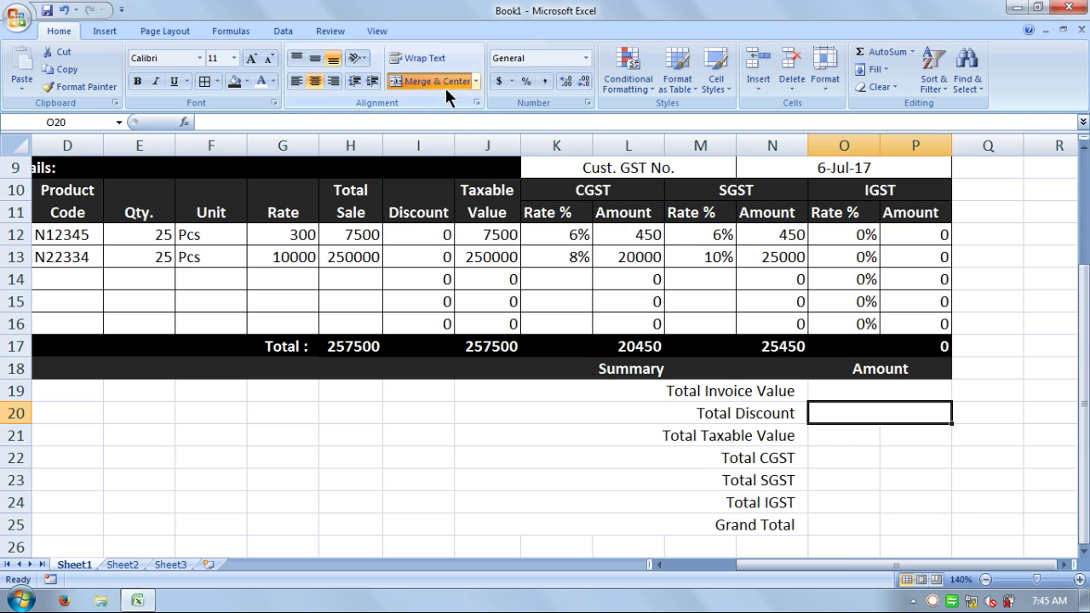
left_click_drag(928, 440, 833, 440)
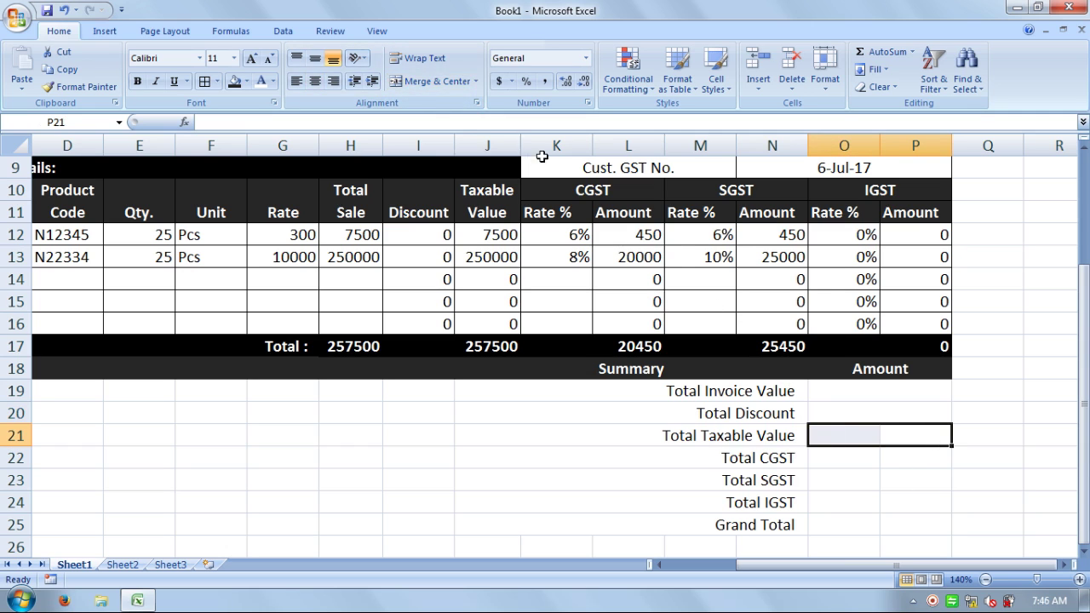
left_click(442, 81)
- Merge the O:P Amount cells for rows 22 through 25, Total CGST to Grand Total
left_click_drag(913, 464, 838, 464)
left_click(442, 81)
left_click_drag(896, 481, 815, 464)
left_click(433, 80)
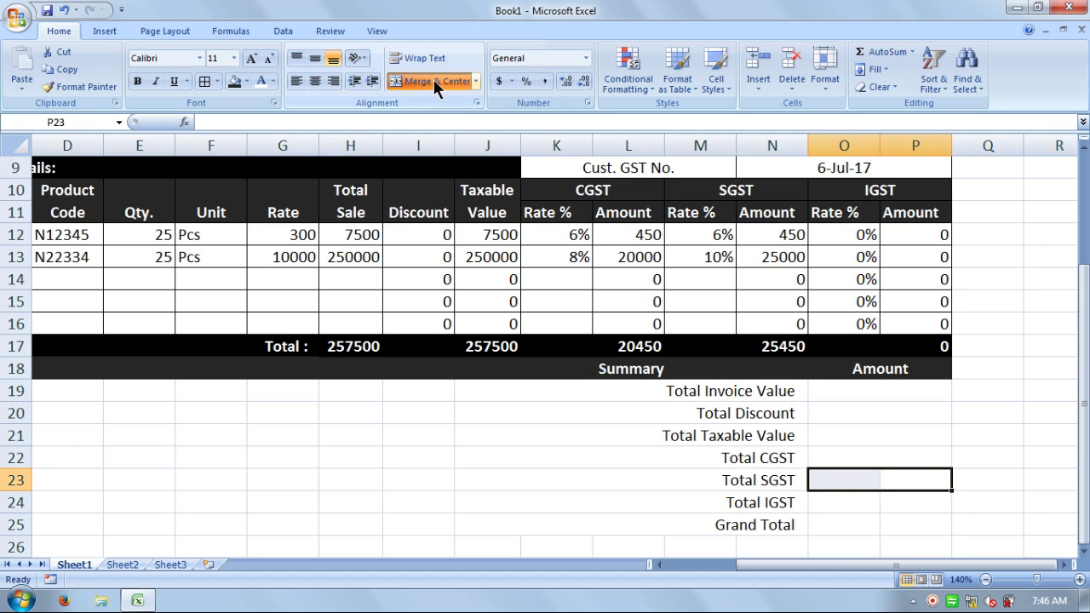
left_click_drag(926, 505, 850, 505)
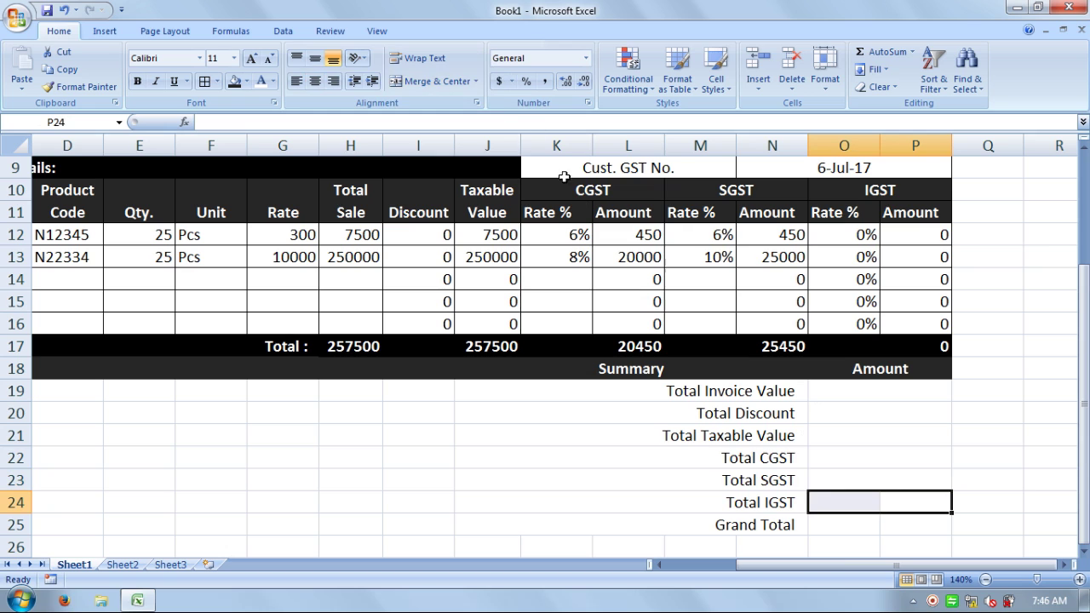
left_click(433, 80)
left_click_drag(923, 527, 852, 521)
left_click(434, 80)
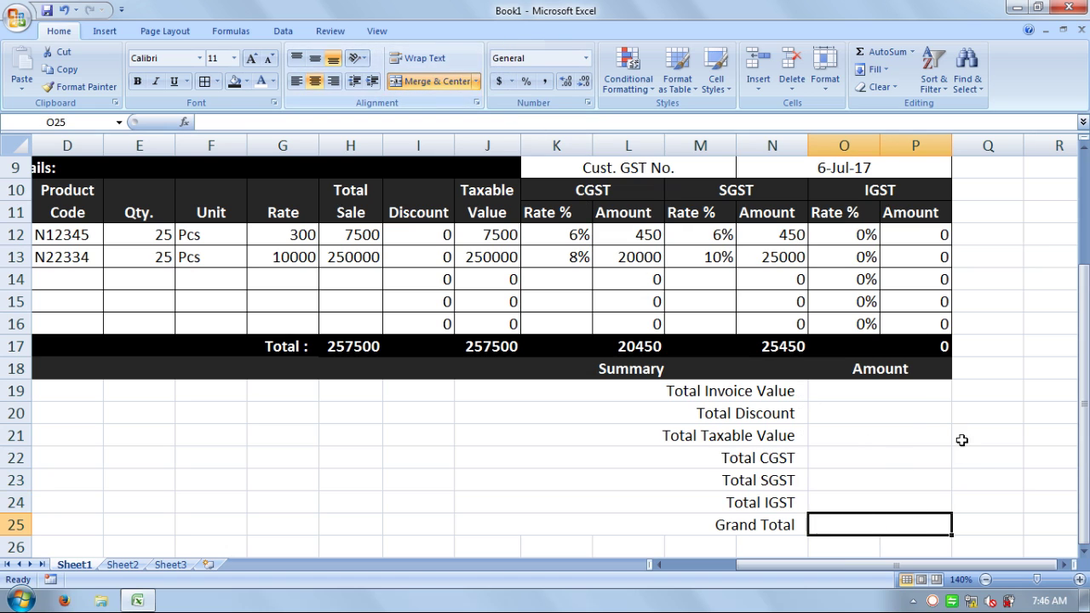
left_click(907, 392)
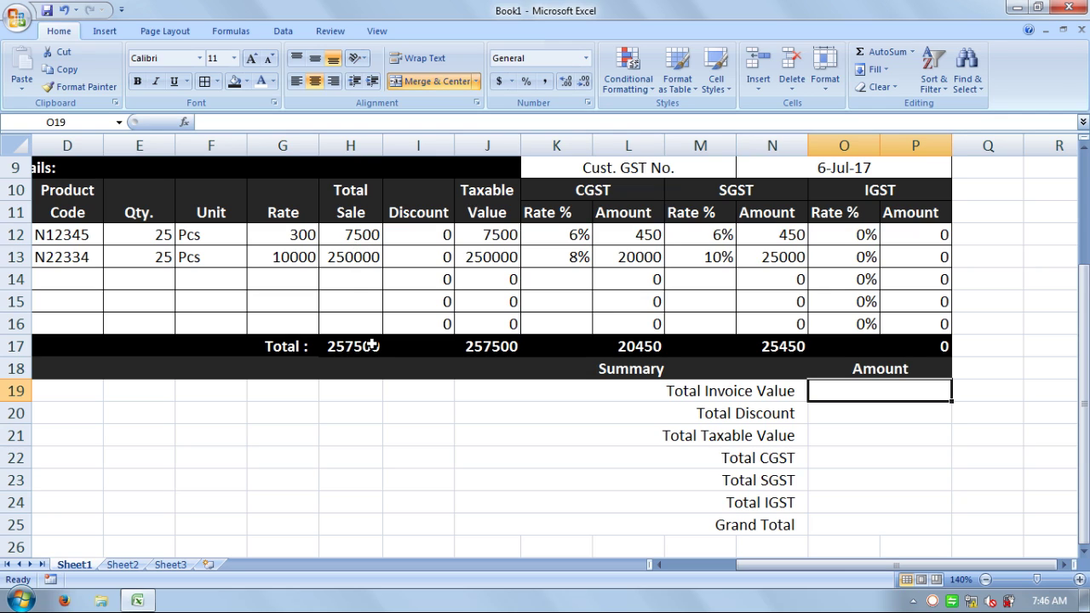
- Change the second product's rate in G13 to 400, after briefly correcting it to 1000
double_click(292, 257)
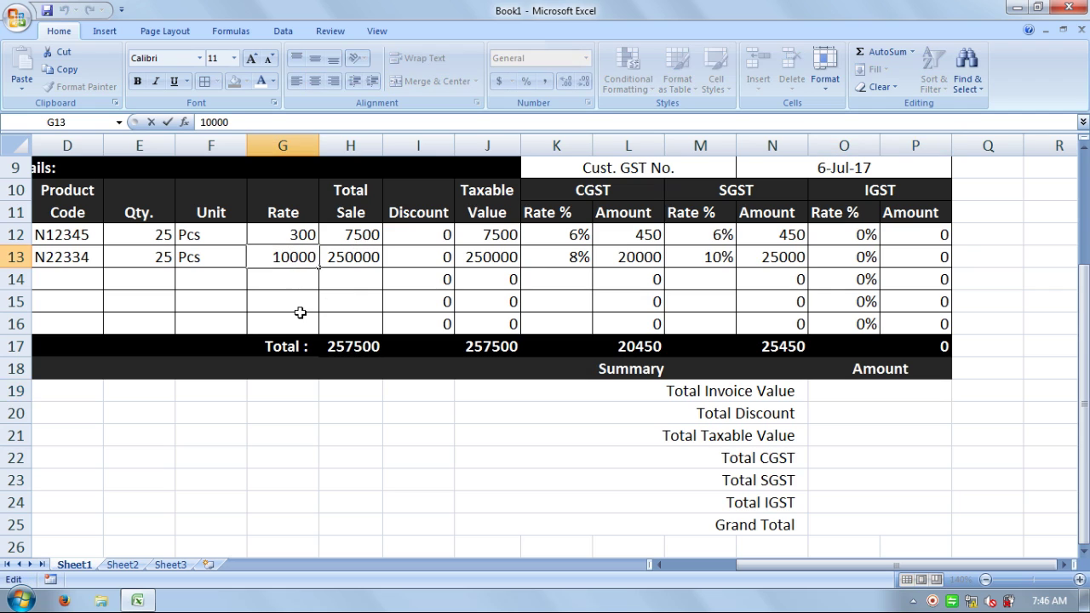
key("BackSpace")
key("Return")
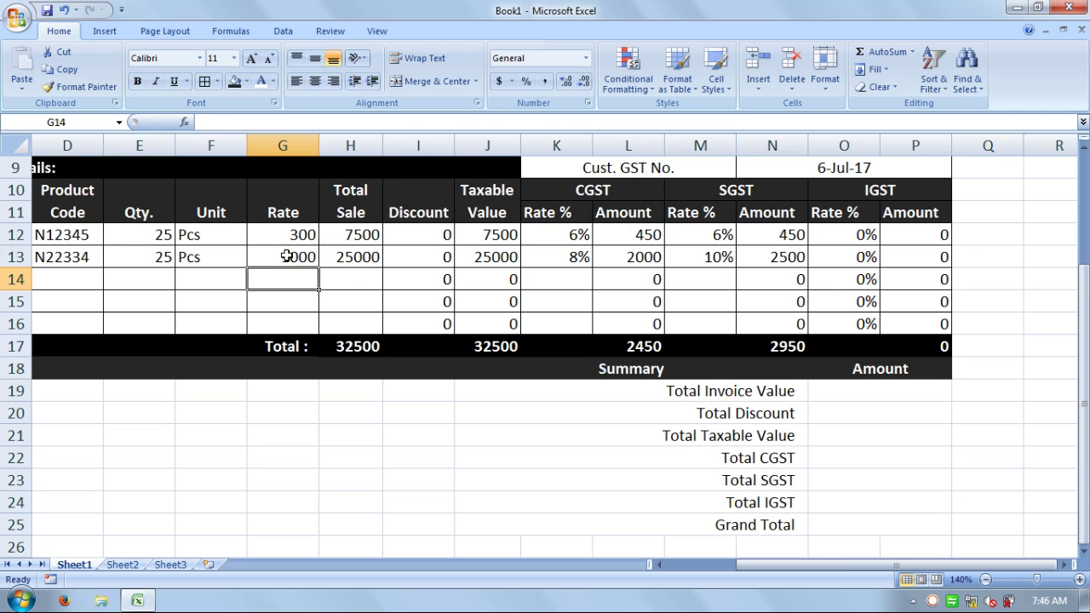
left_click(285, 257)
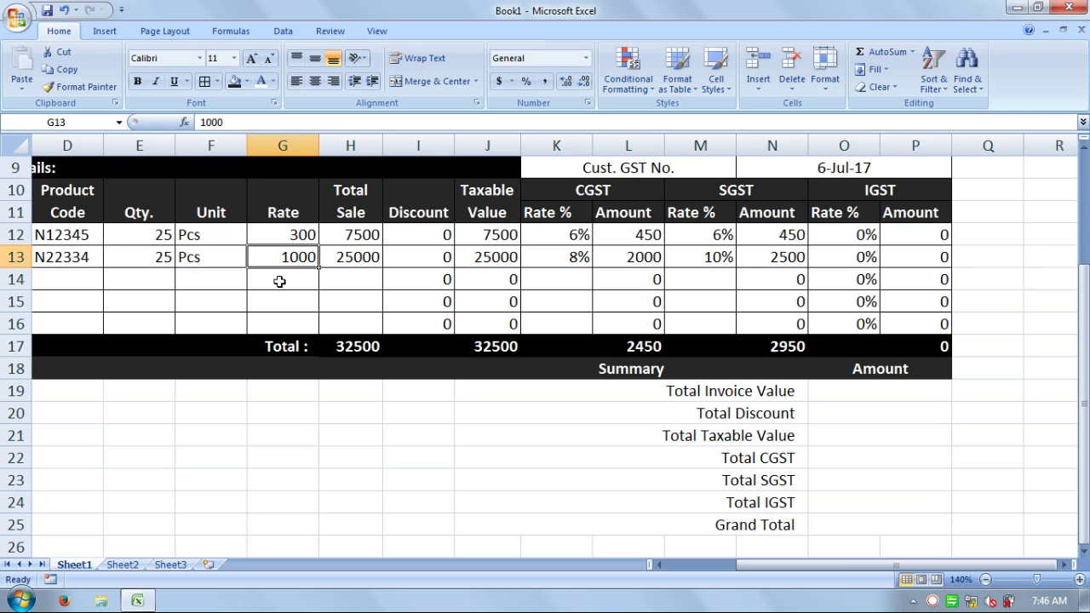
type("400")
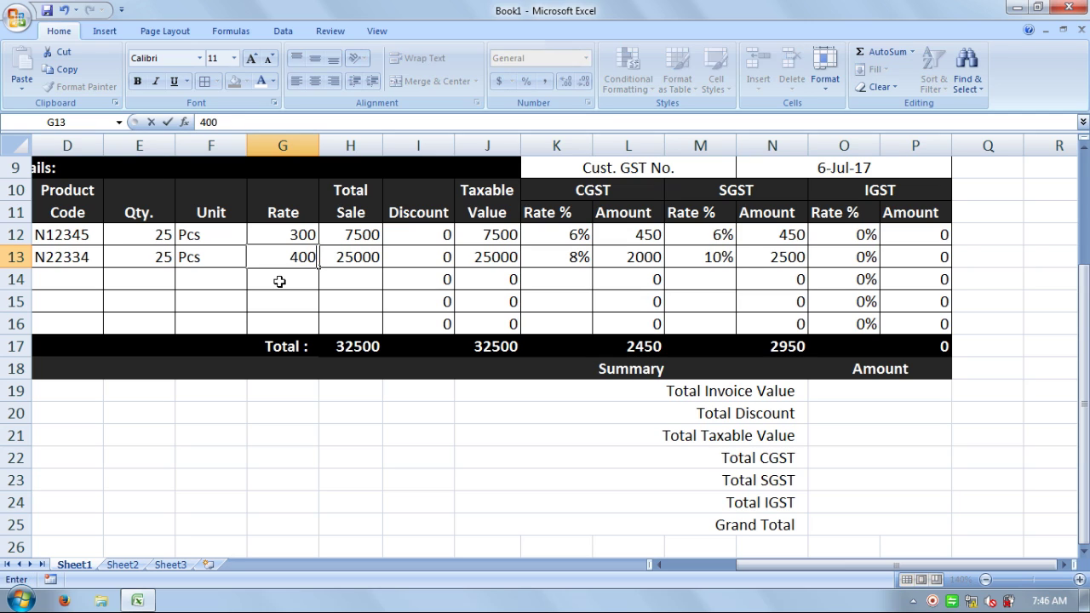
key("Return")
- Check the values and formulas across product rows 12–13, ending at the Total Invoice Value amount cell
key("Up")
key("Left")
key("Left")
key("Left")
key("Left")
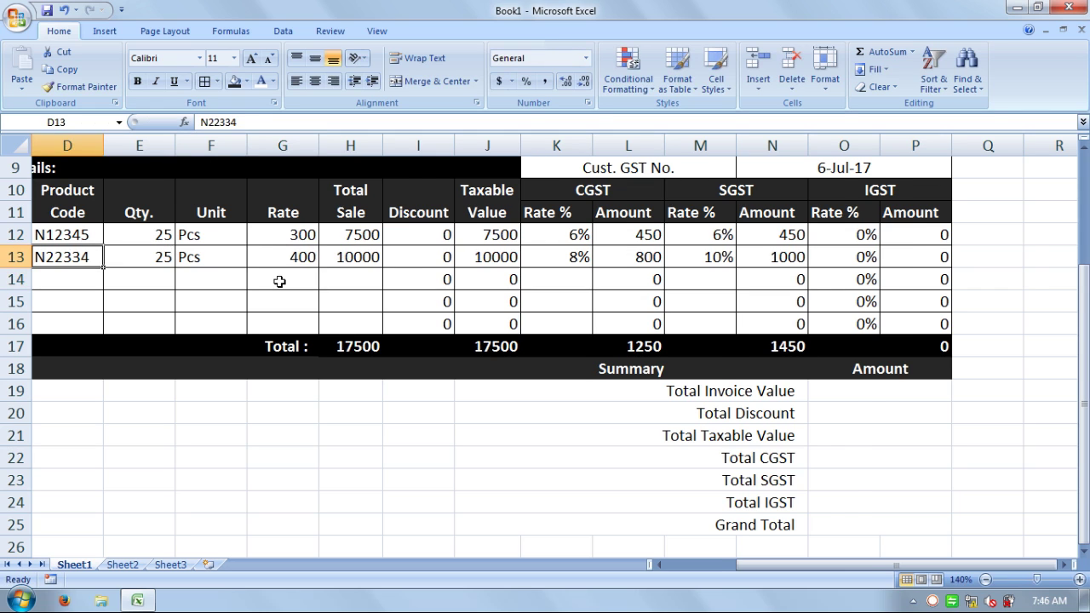
key("Up")
key("Right")
key("Right")
key("Right")
key("Right")
key("Right")
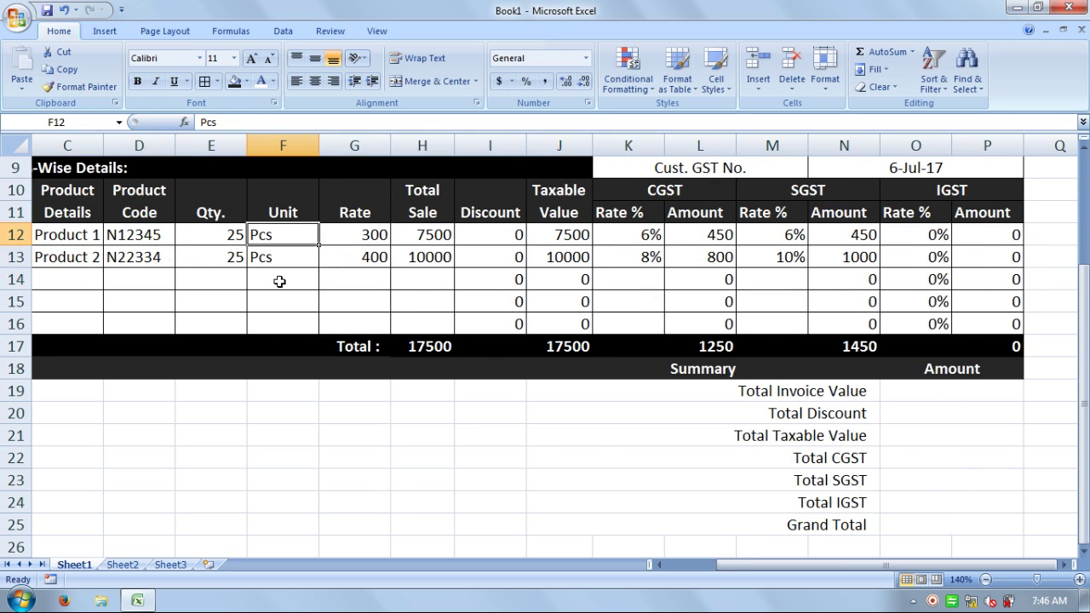
key("Left")
key("Left")
key("Left")
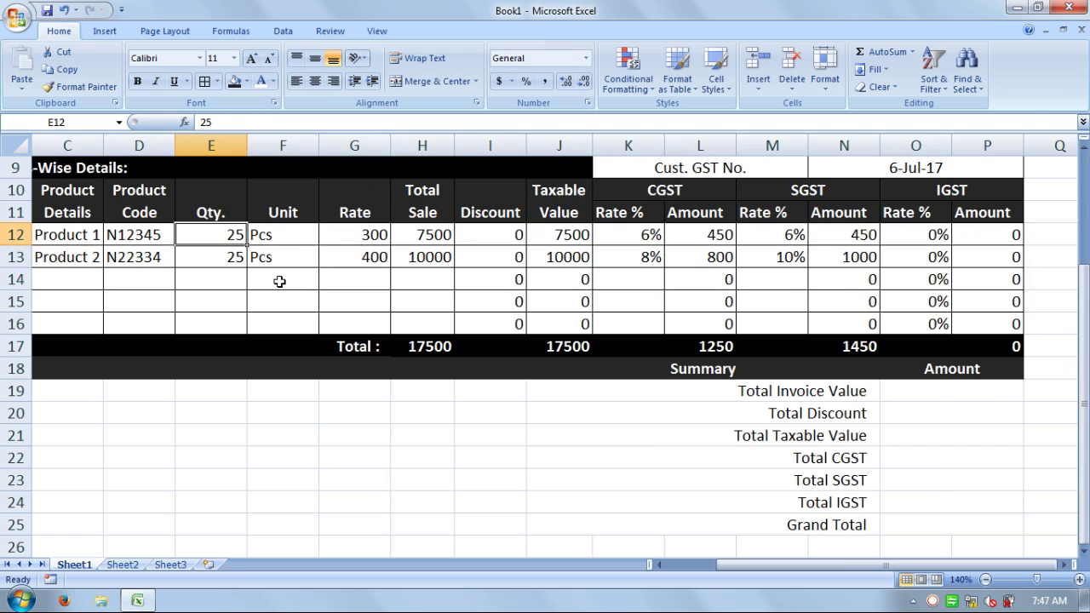
key("Down")
key("Left")
key("Right")
key("Right")
key("Right")
key("Right")
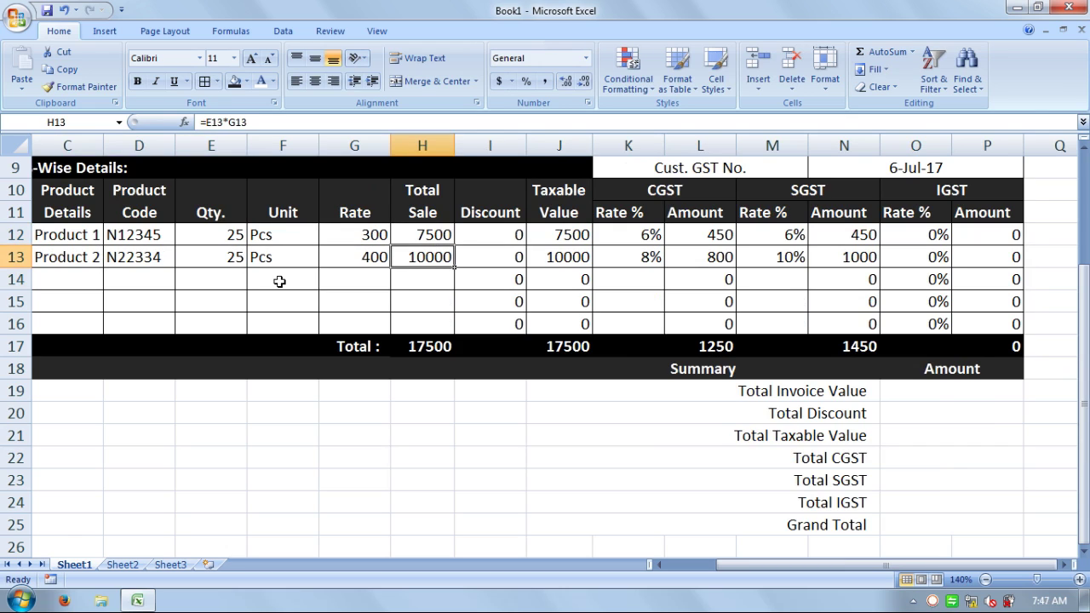
key("Right")
key("Right")
key("Right")
key("Right")
key("Right")
key("Right")
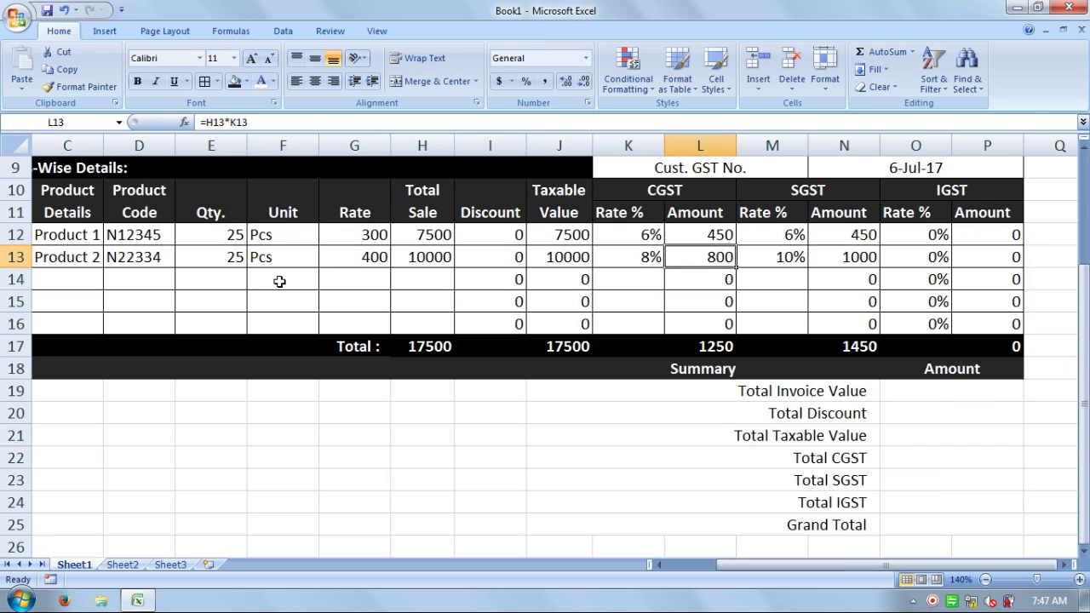
key("Right")
key("Right")
key("Right")
key("Down")
key("Down")
key("Down")
key("Down")
key("Down")
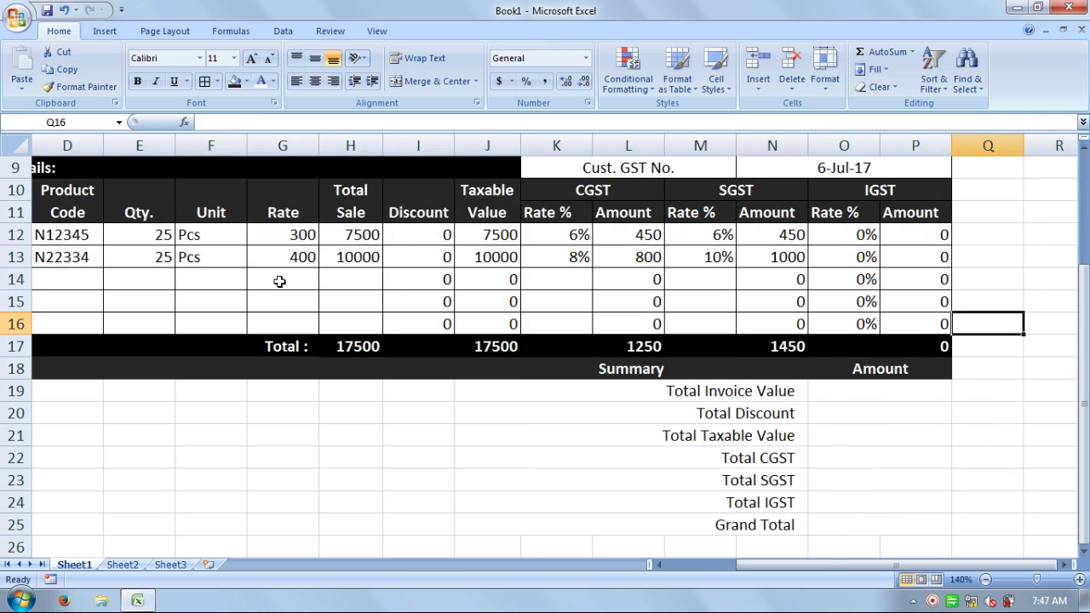
key("Down")
key("Left")
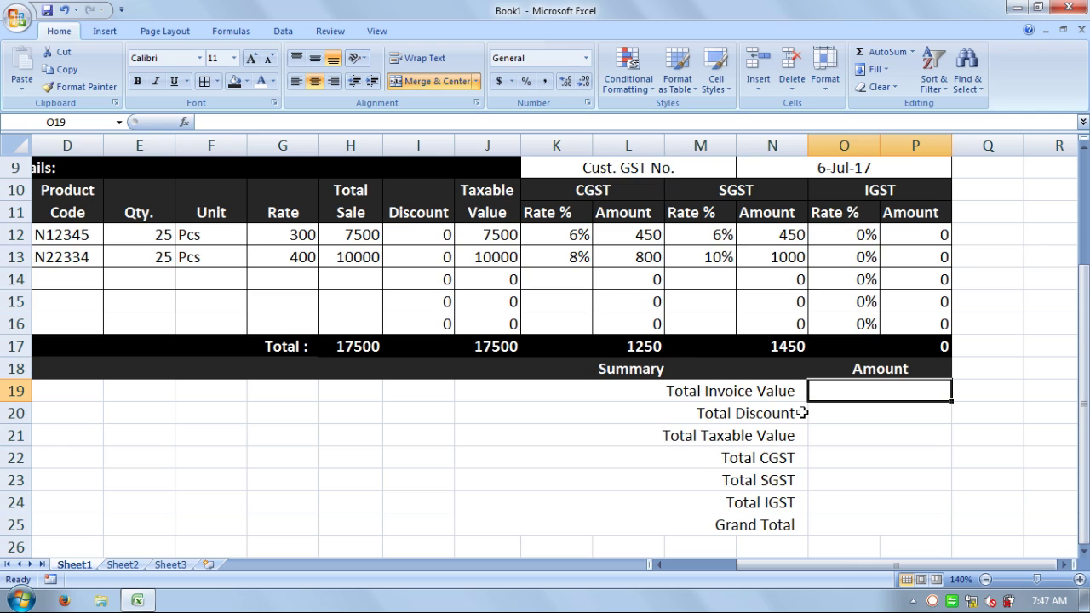
- Link the Total Invoice Value, Total Discount and Total Taxable Value amounts to H17, I17 and J17
type("=")
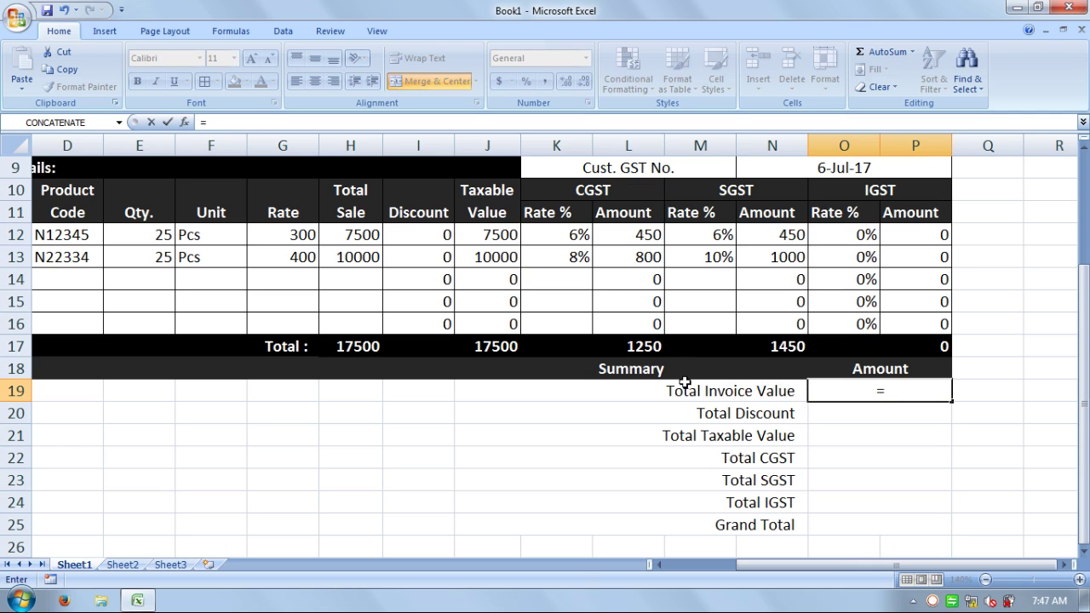
left_click(362, 349)
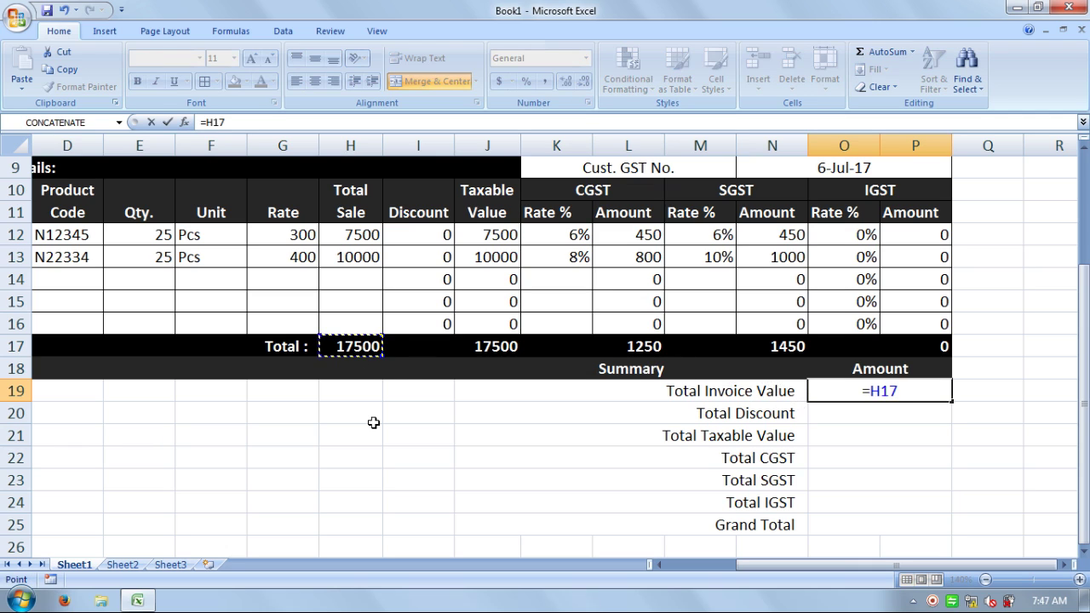
key("Return")
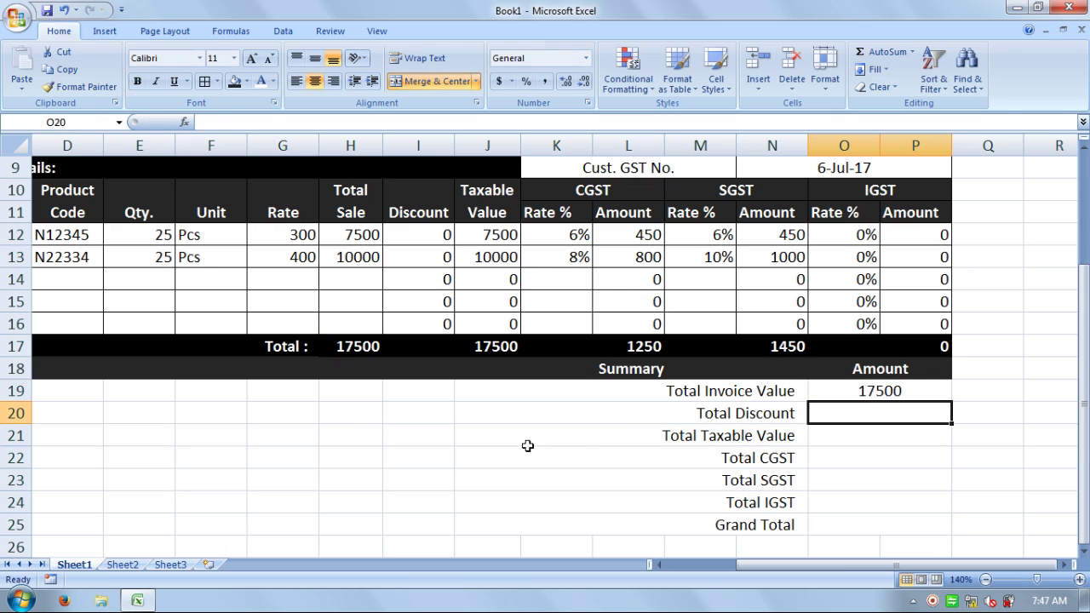
type("=")
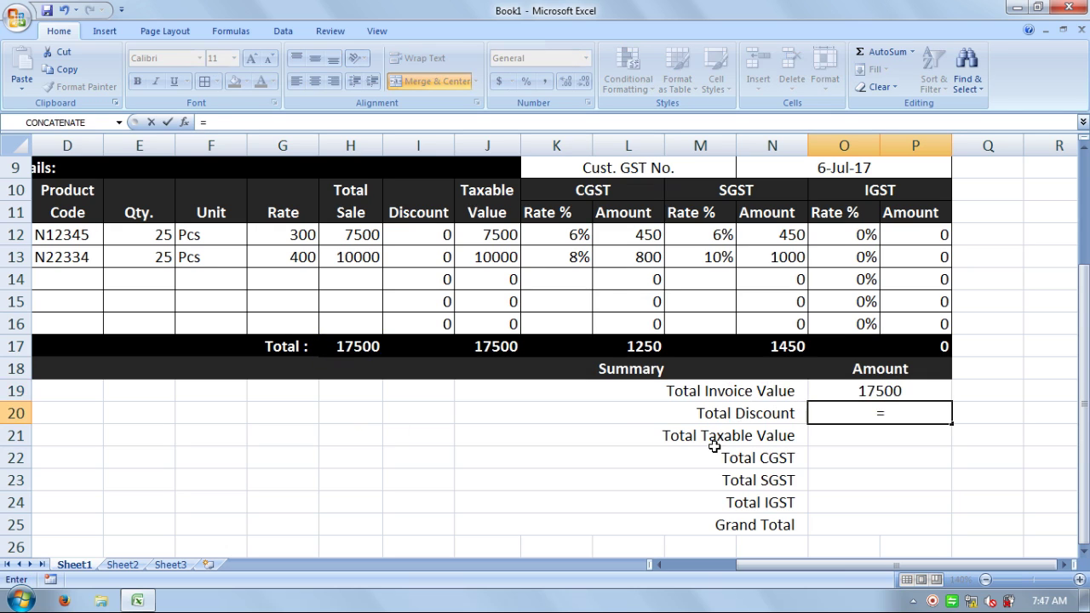
left_click(443, 343)
key("Return")
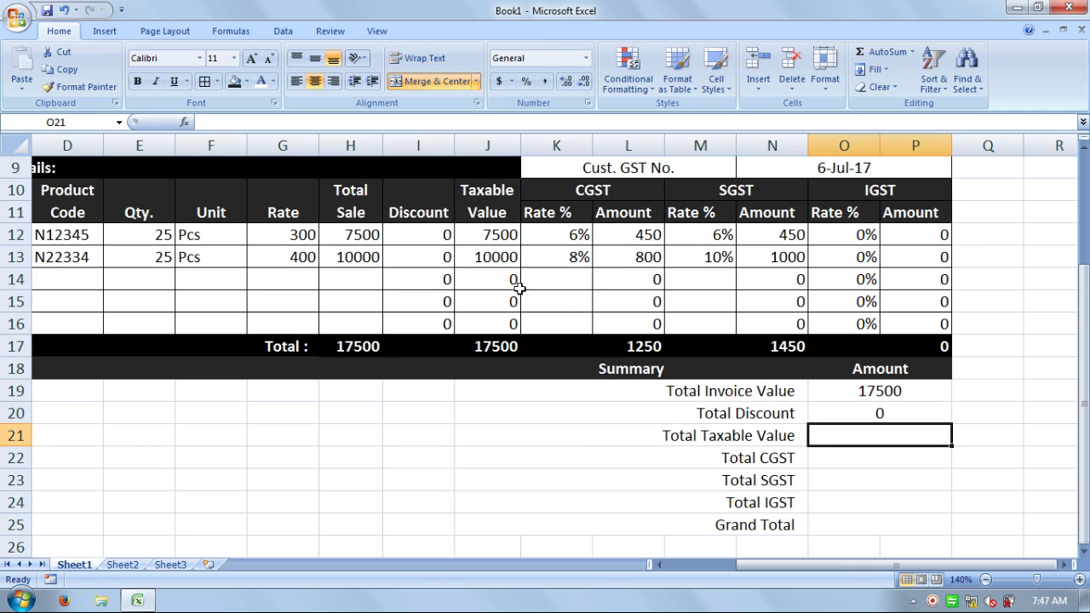
type("=")
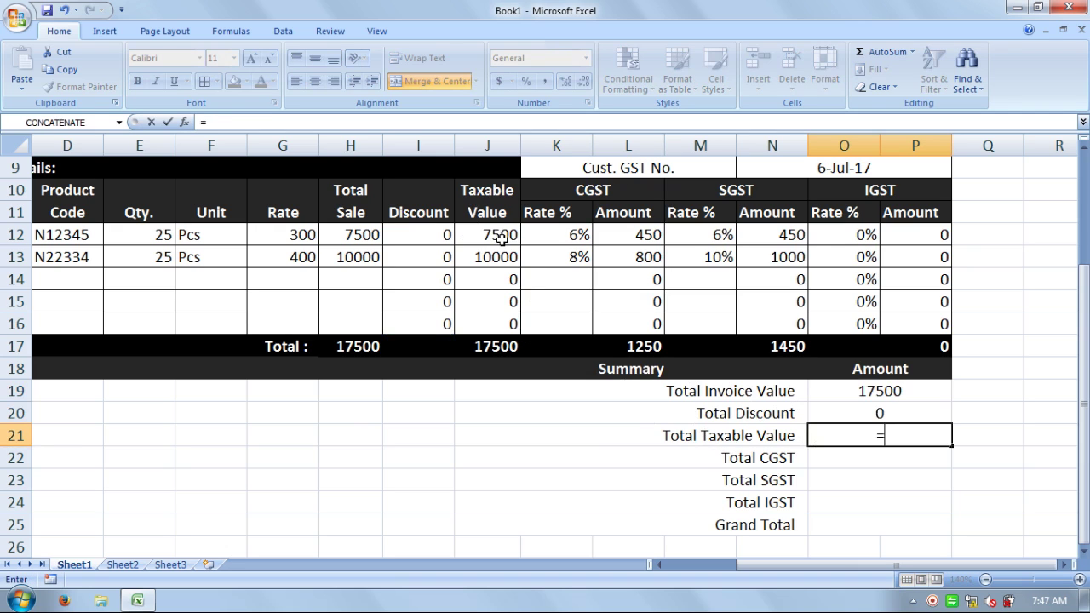
left_click(506, 347)
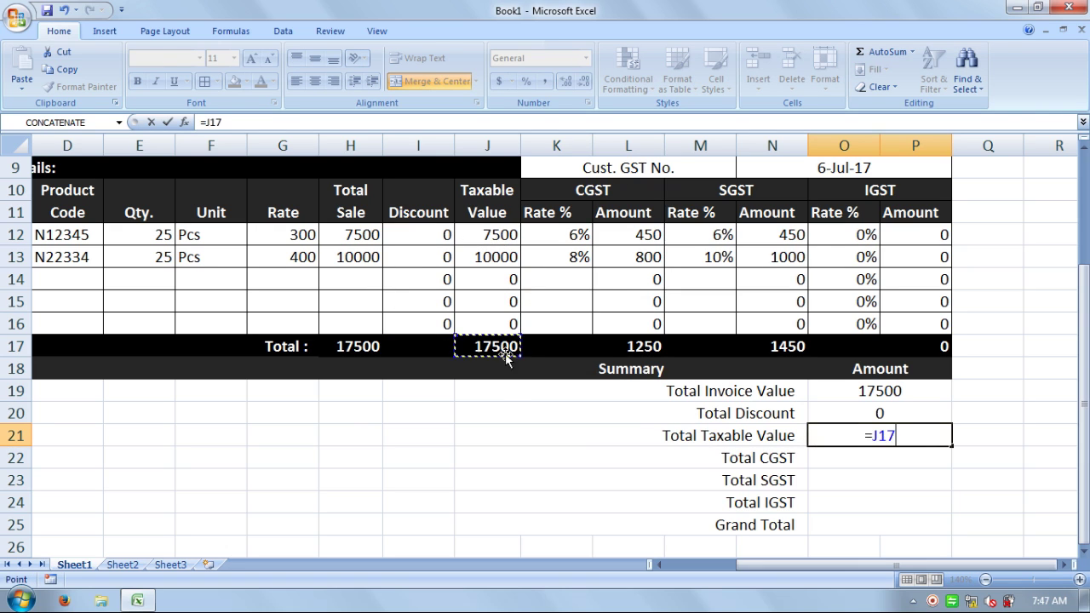
key("Return")
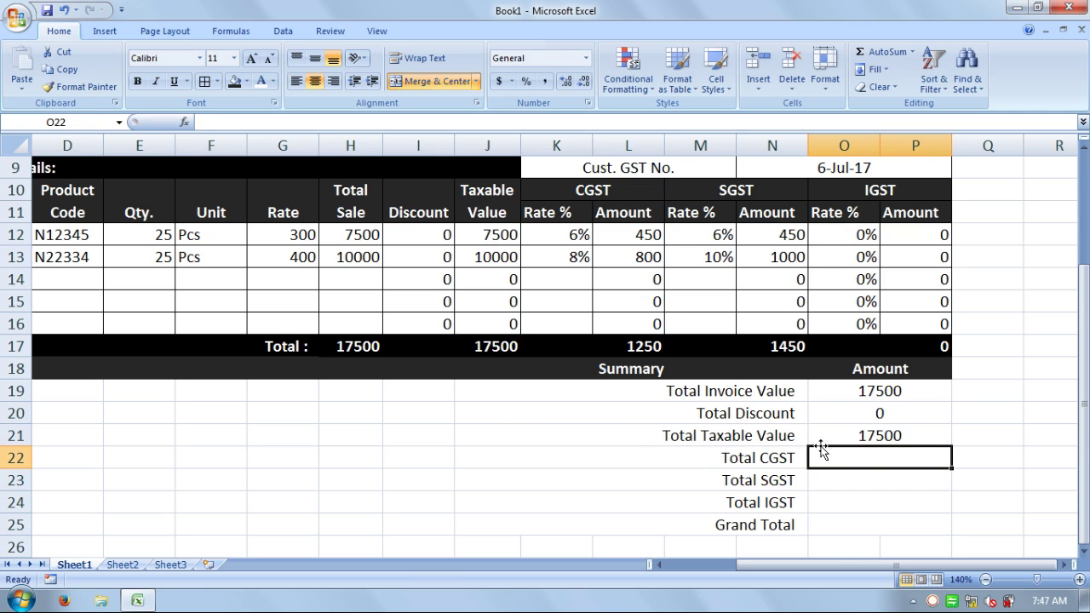
- Link the Total CGST, Total SGST and Total IGST amounts to L17, N17 and P17
type("=")
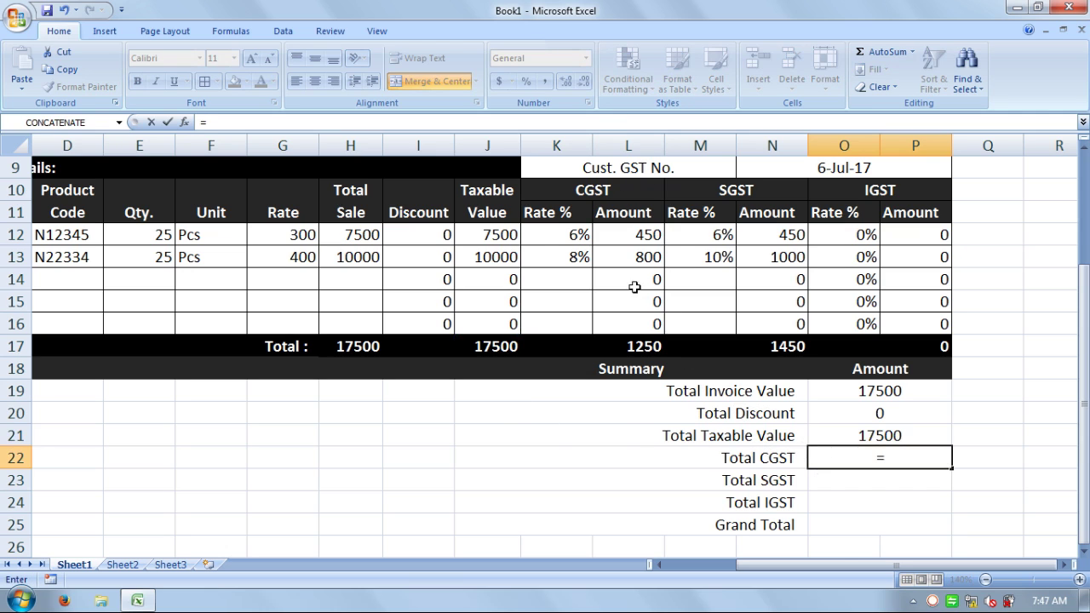
left_click(644, 346)
key("Return")
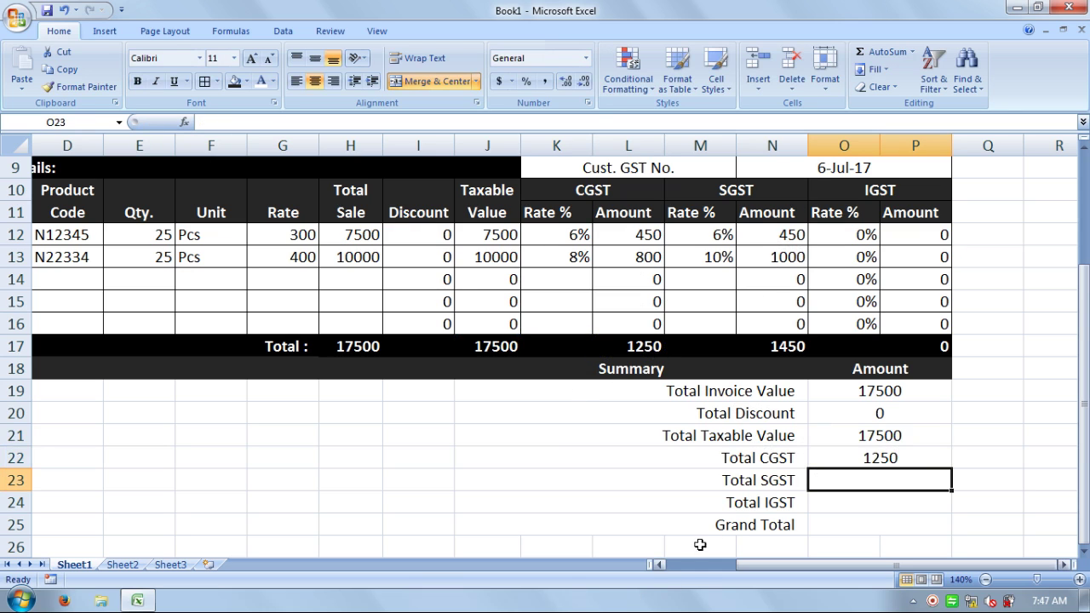
type("=")
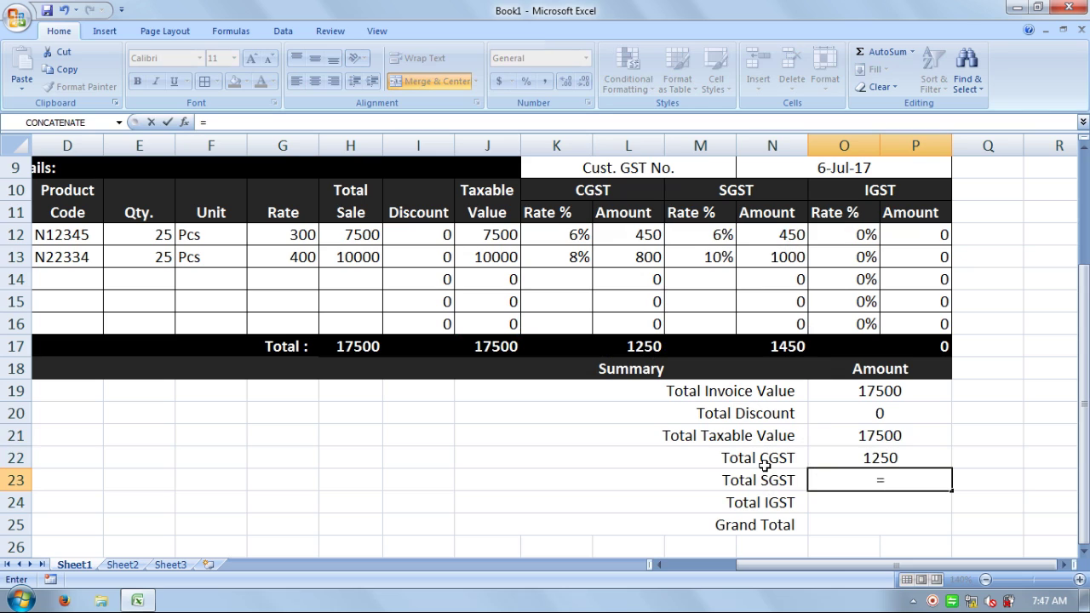
left_click(800, 345)
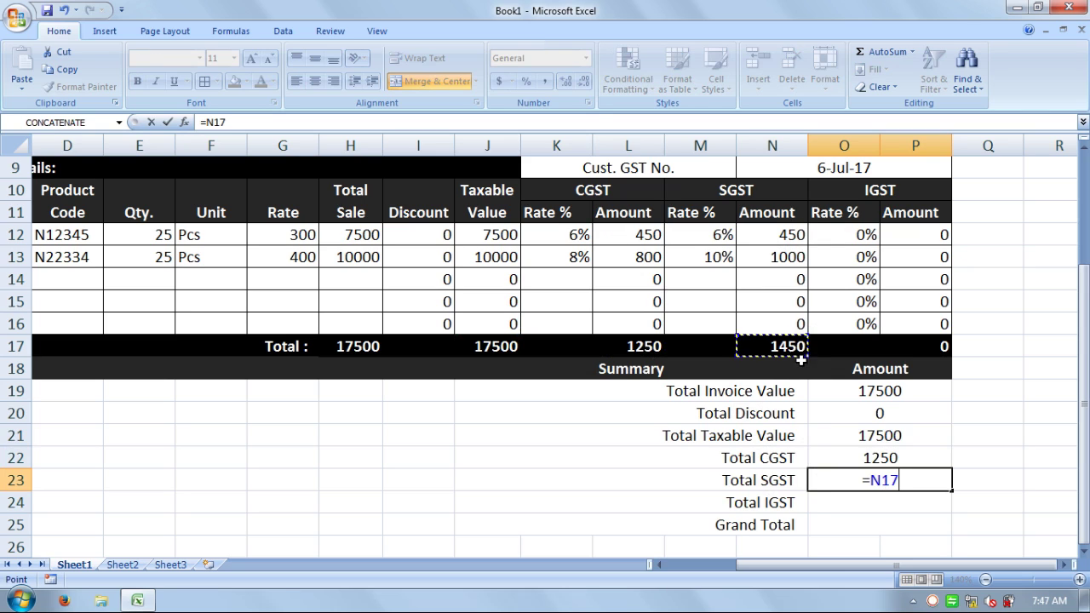
key("Return")
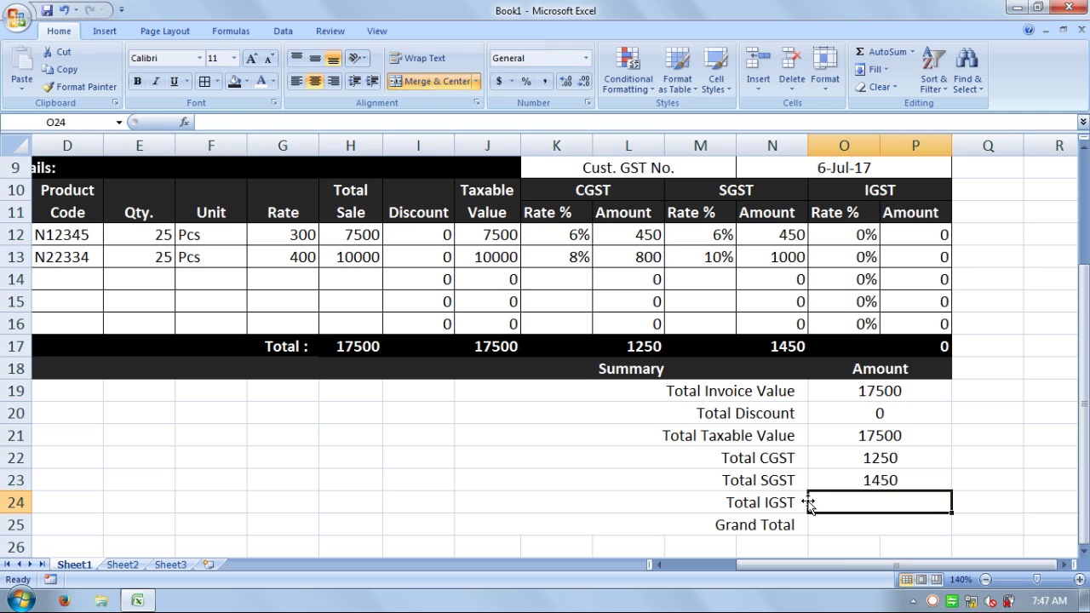
type("=")
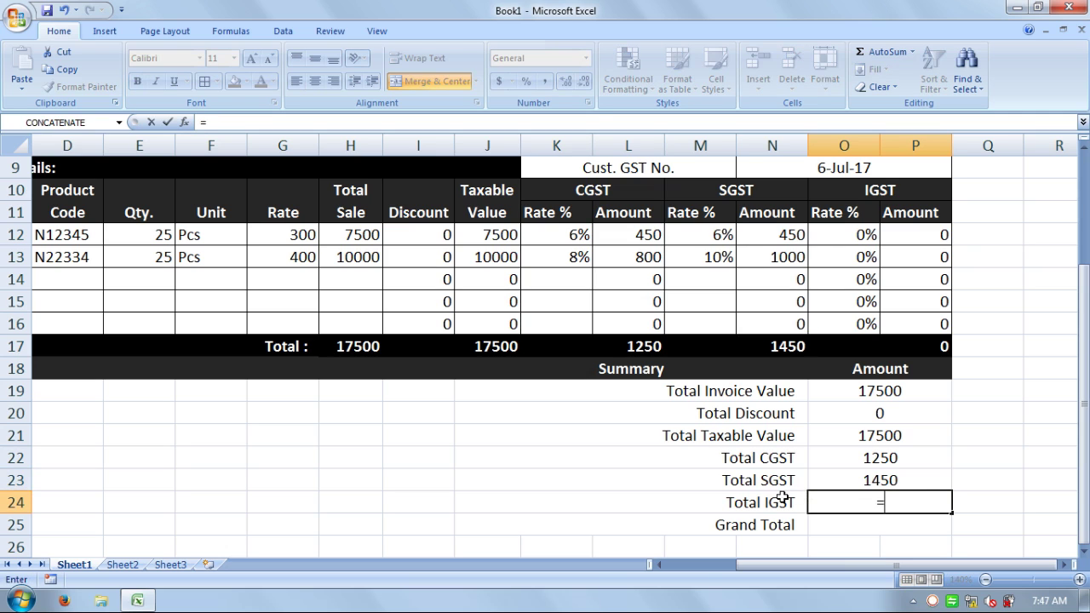
left_click(936, 344)
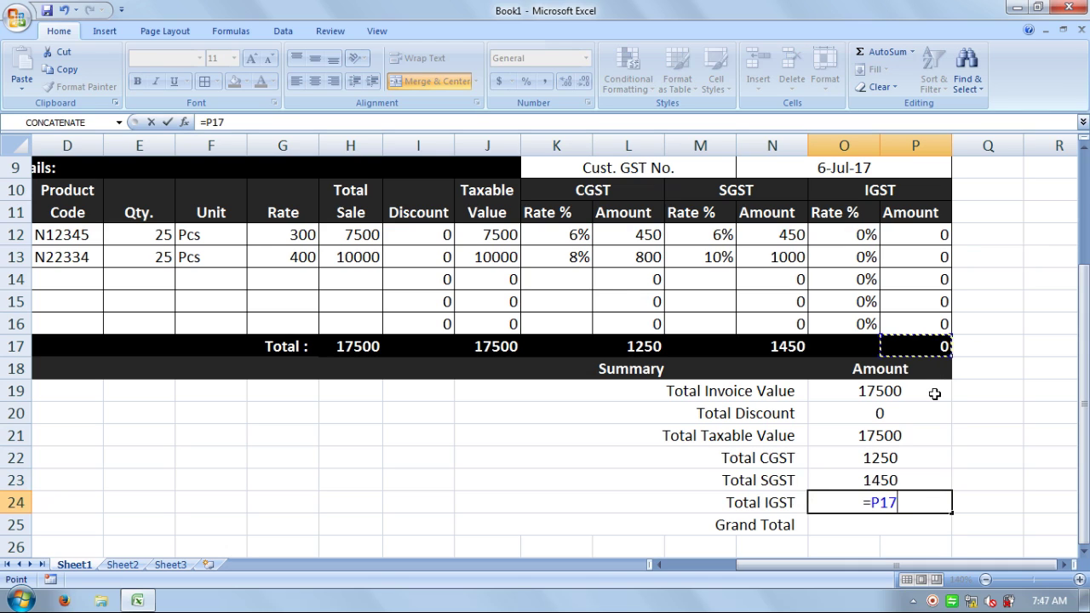
key("Return")
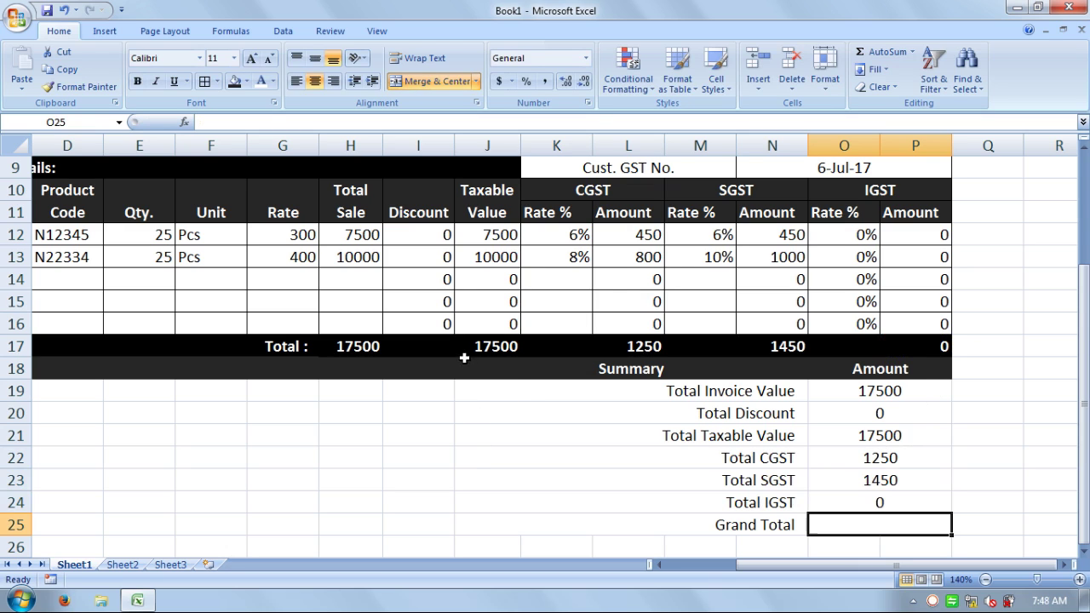
- Give the Grand Total row 25 bold white text on a black fill
left_click(583, 390)
left_click(524, 471)
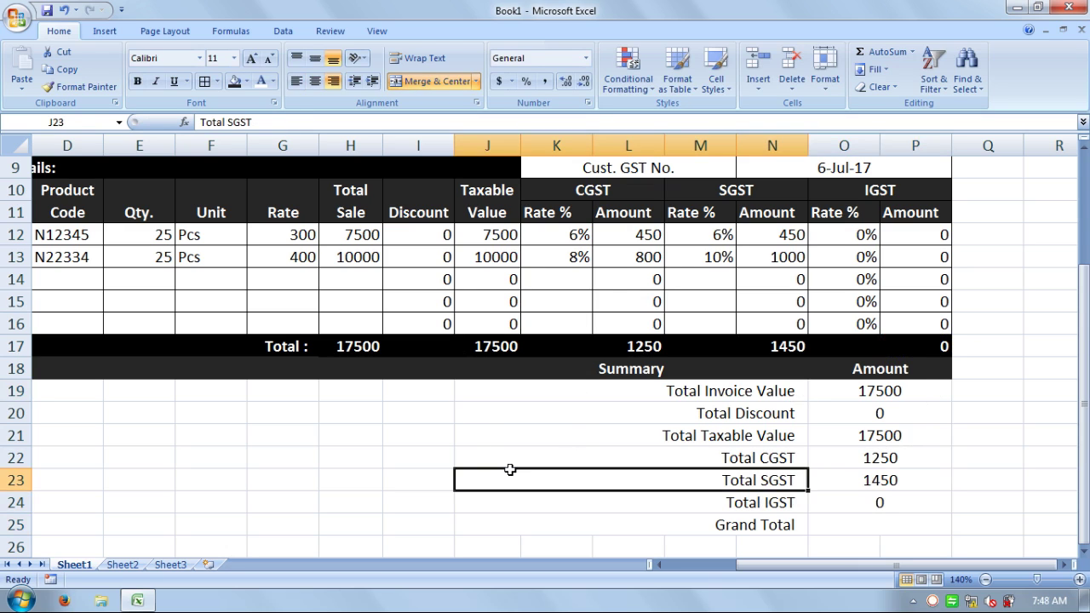
left_click_drag(436, 394, 96, 502)
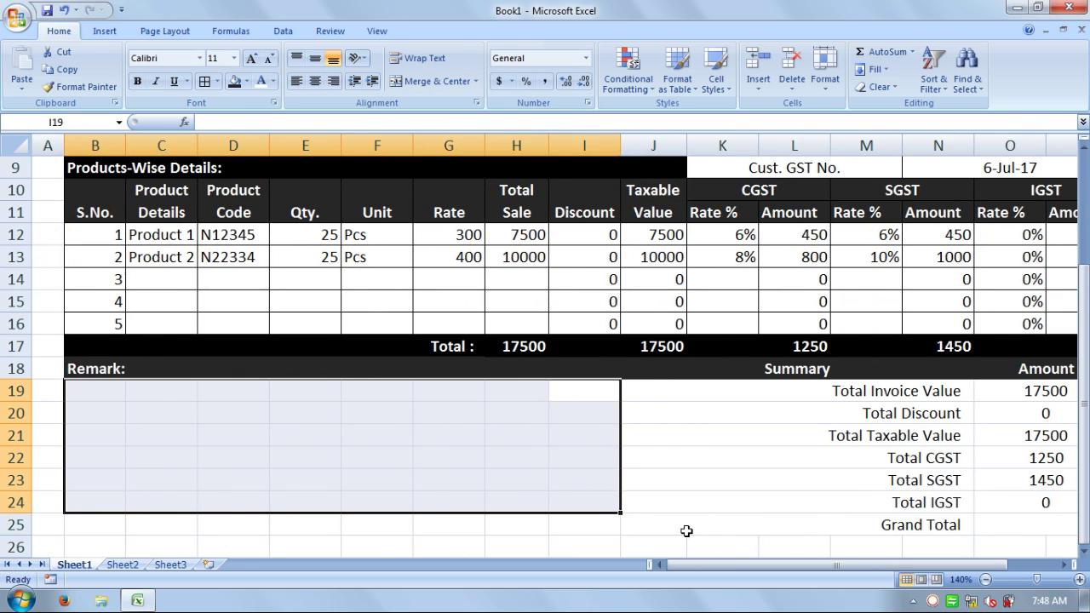
left_click(672, 529)
left_click_drag(594, 529, 107, 385)
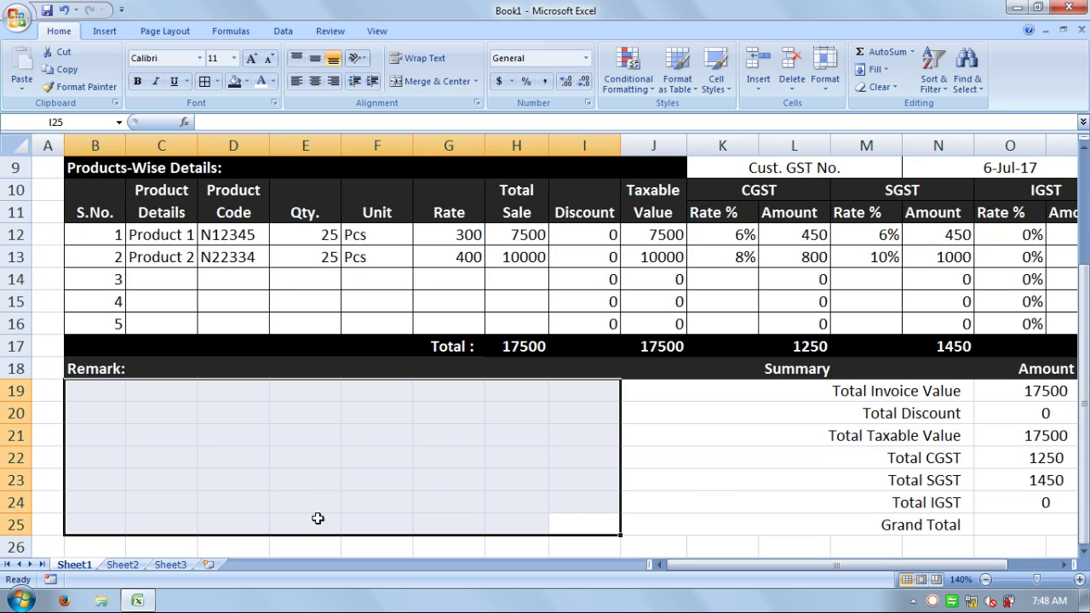
left_click_drag(120, 528, 833, 517)
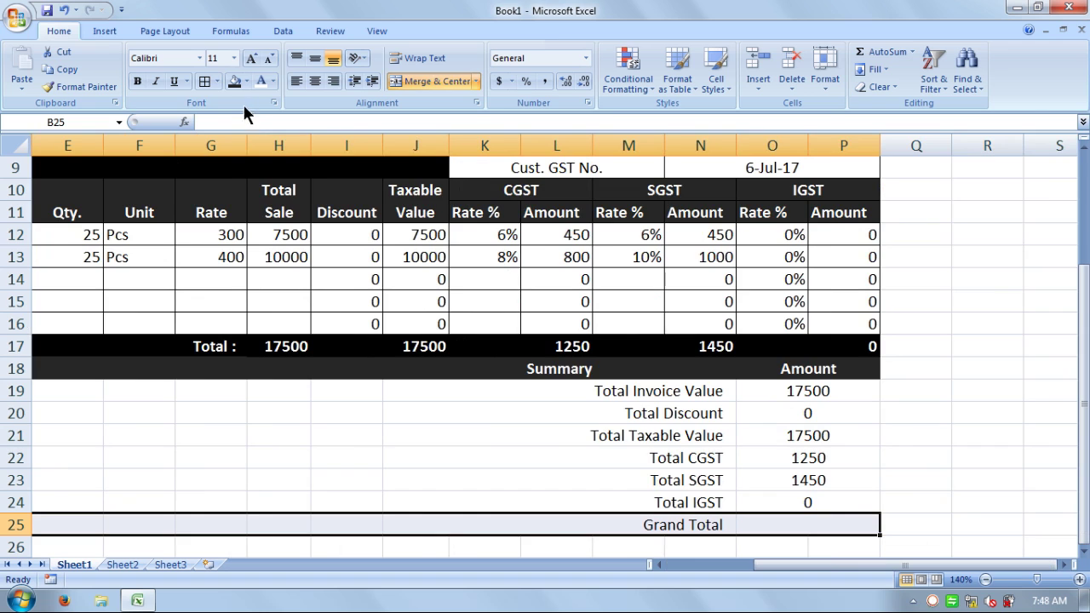
left_click(254, 83)
left_click(234, 83)
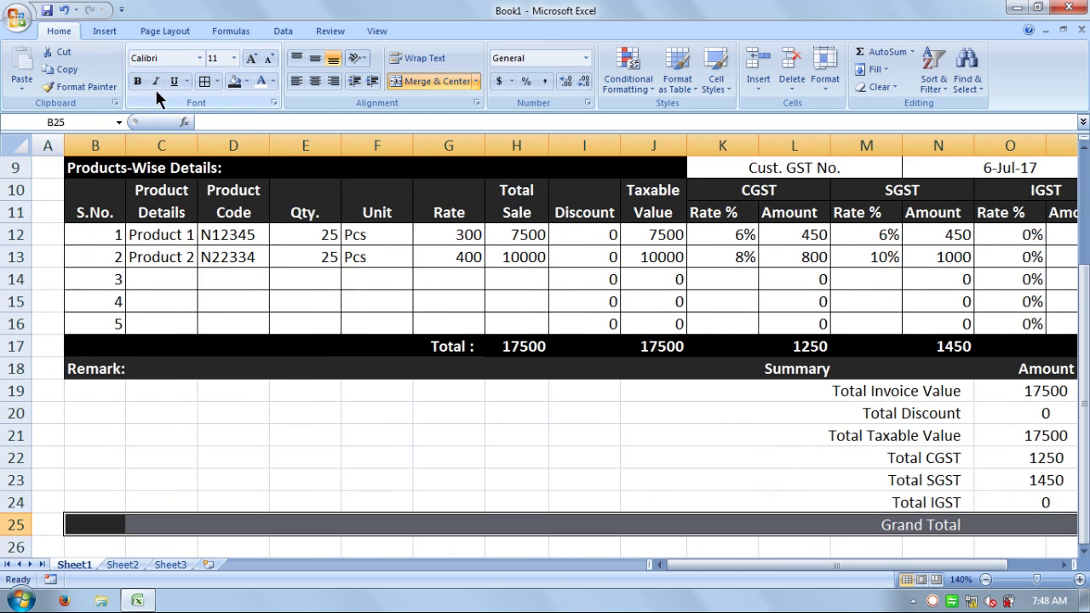
left_click(138, 82)
left_click(706, 528)
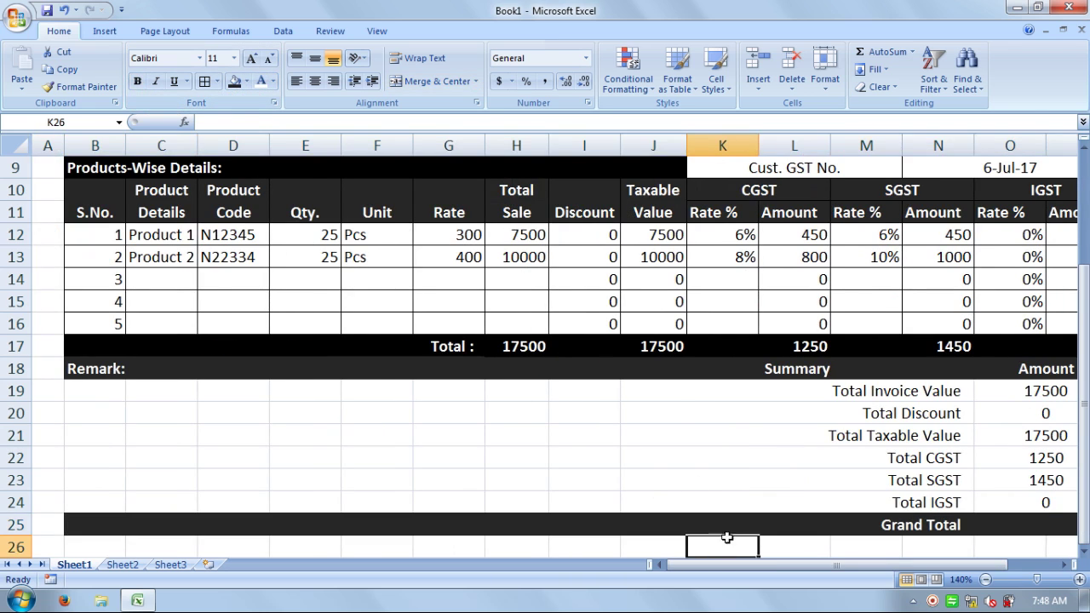
- Merge B25:I25 into a single cell beside the Grand Total label
left_click_drag(585, 525, 102, 502)
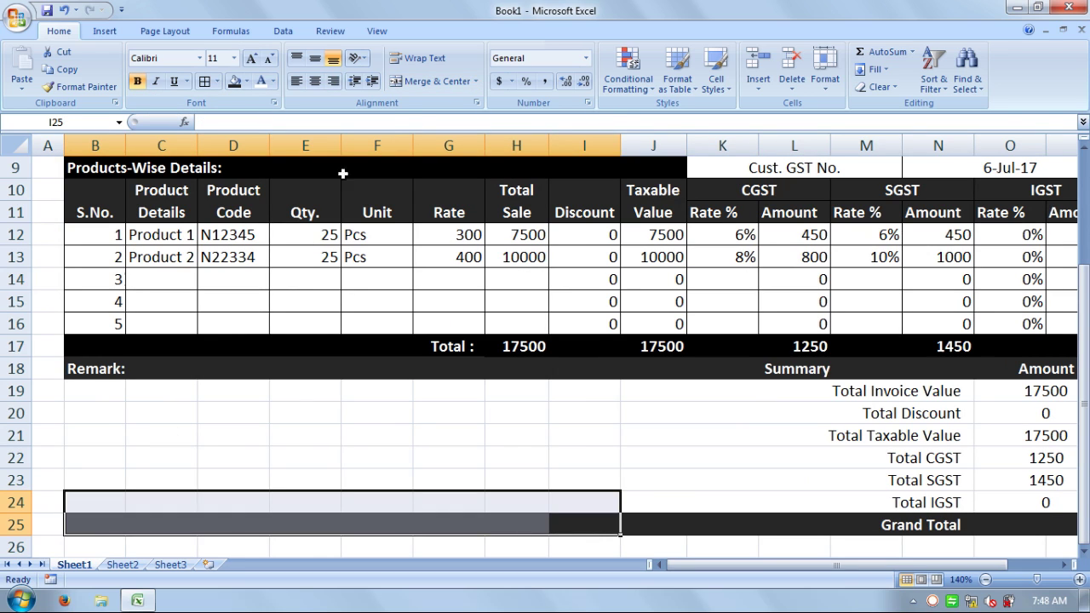
left_click(415, 80)
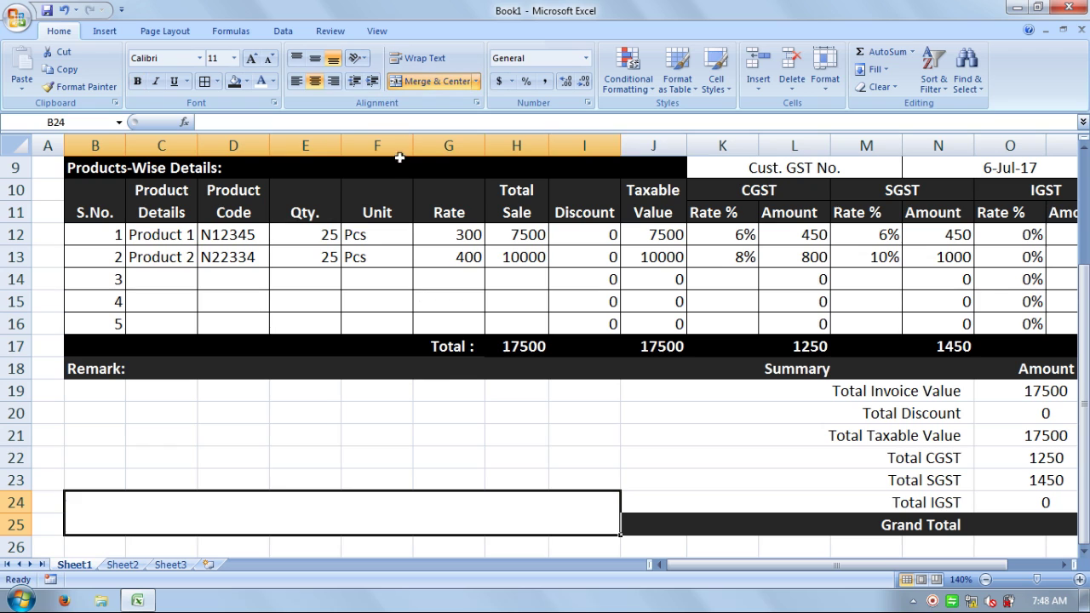
left_click(64, 9)
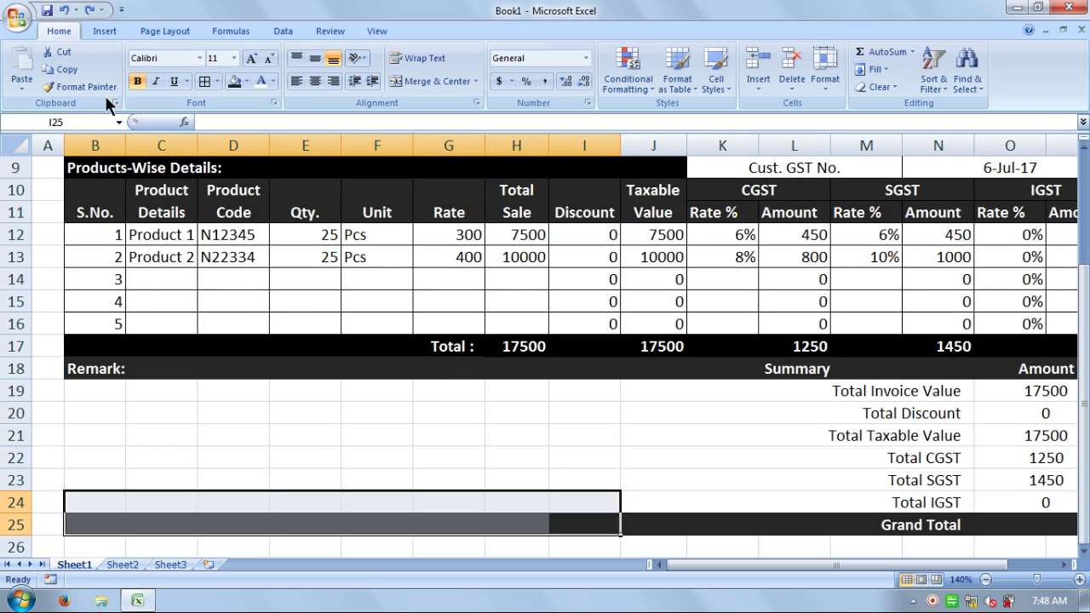
left_click_drag(596, 525, 343, 526)
left_click(605, 525)
left_click(632, 525)
left_click_drag(567, 525, 109, 525)
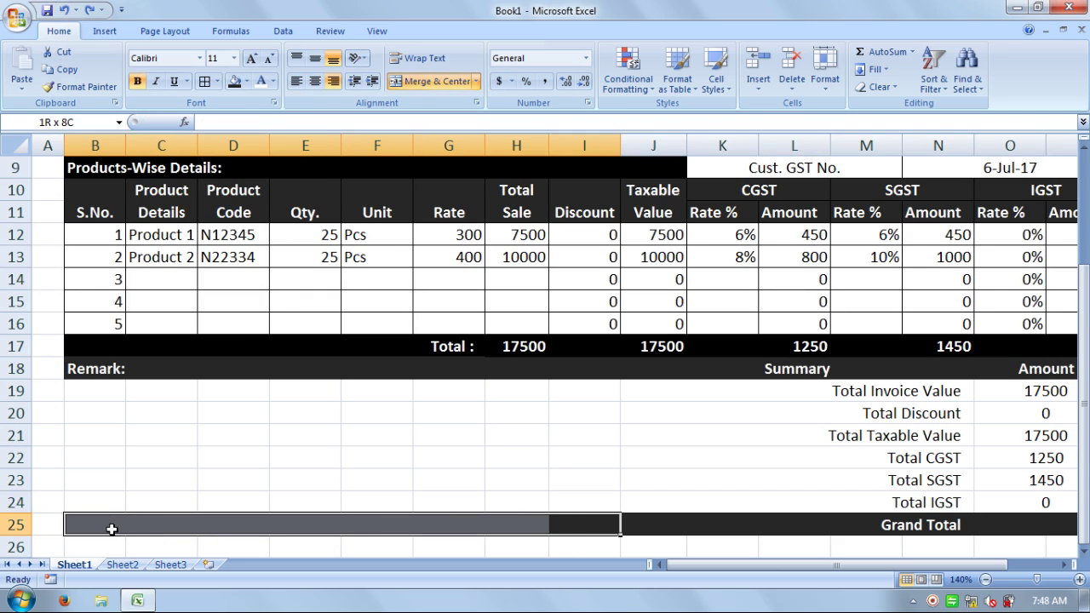
left_click(430, 83)
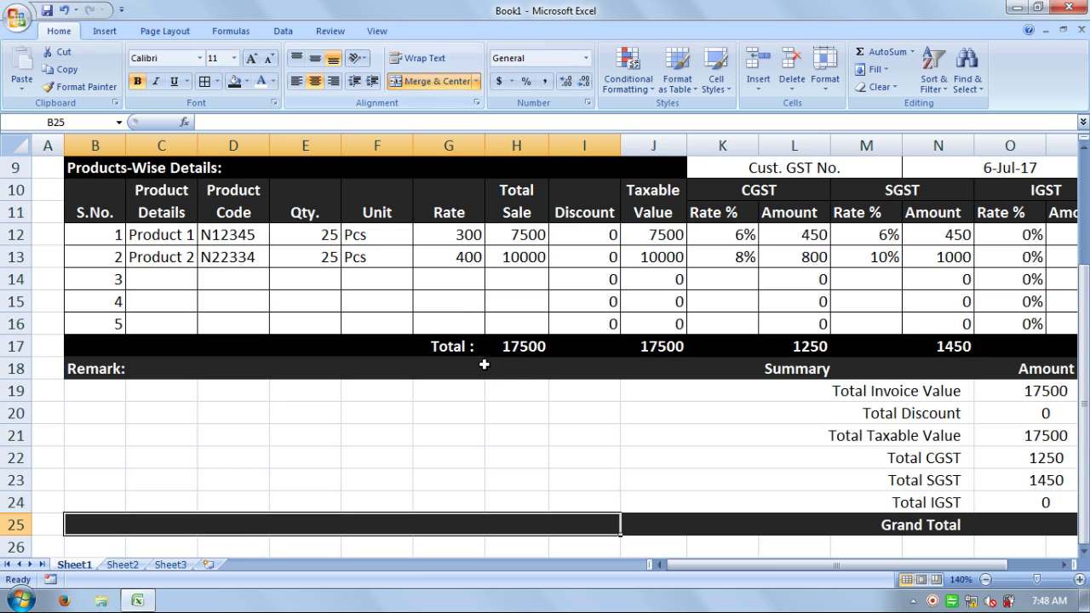
left_click(449, 413)
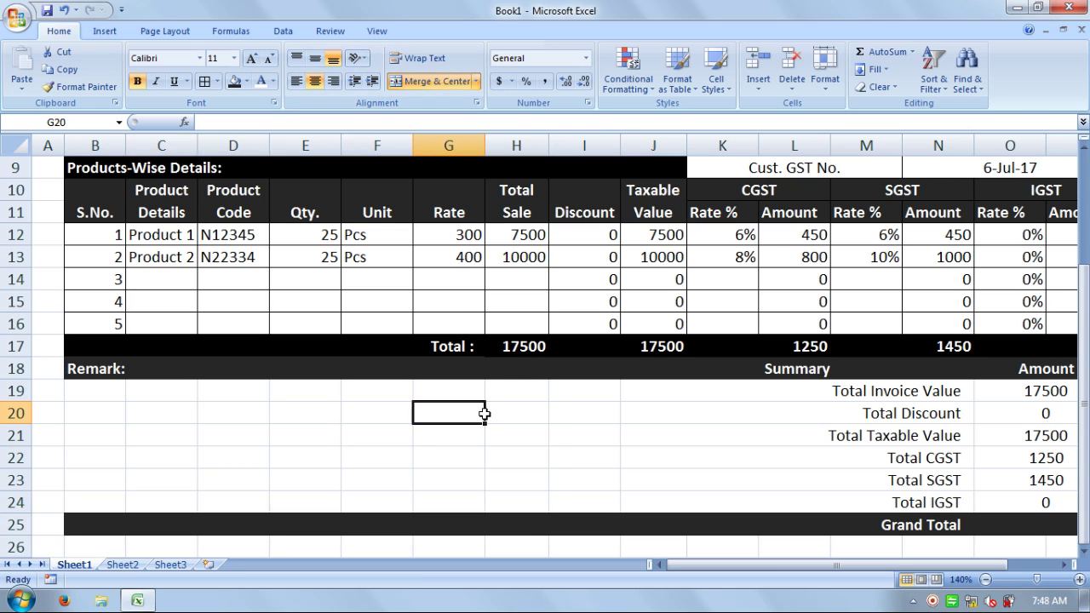
- Merge D19:E24 and H19:I24 into blocks in the Remark area
left_click(108, 389)
left_click(162, 392)
left_click(238, 394)
left_click(294, 397)
left_click(366, 399)
left_click(442, 402)
left_click(520, 396)
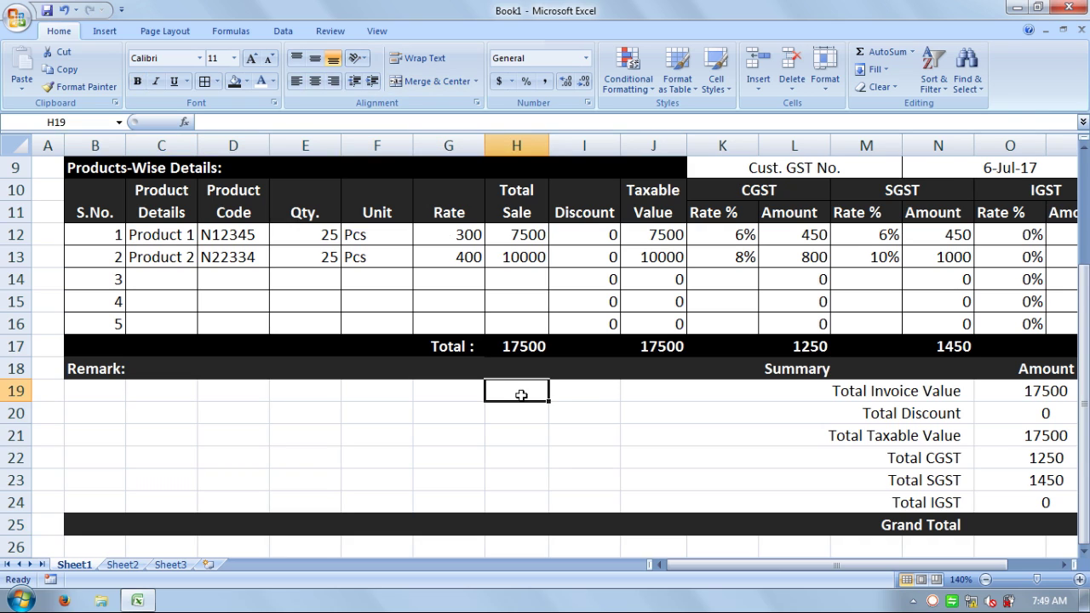
left_click(595, 392)
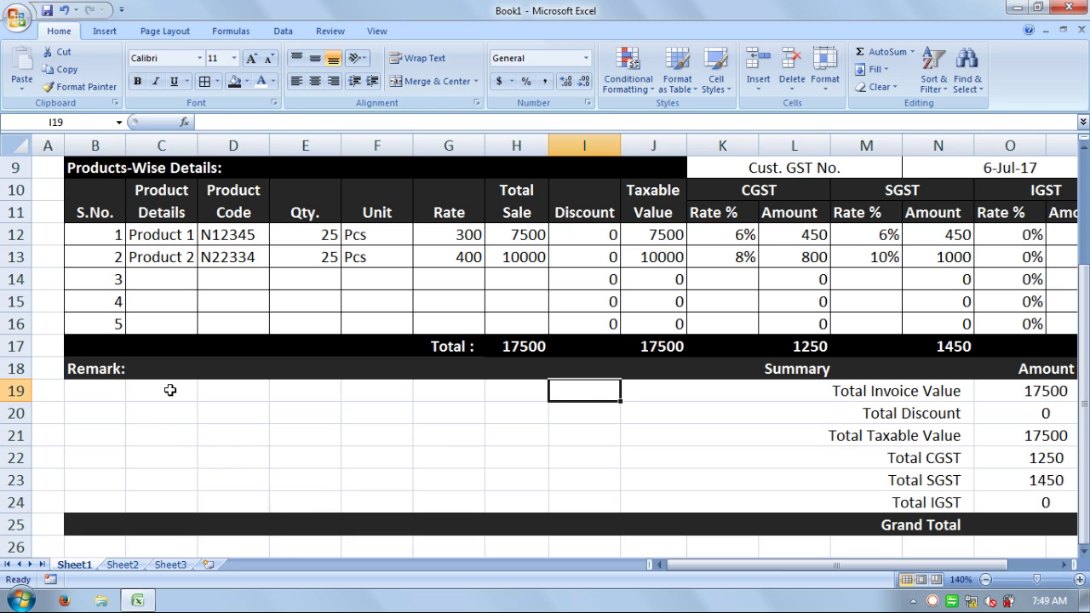
left_click_drag(230, 390, 312, 492)
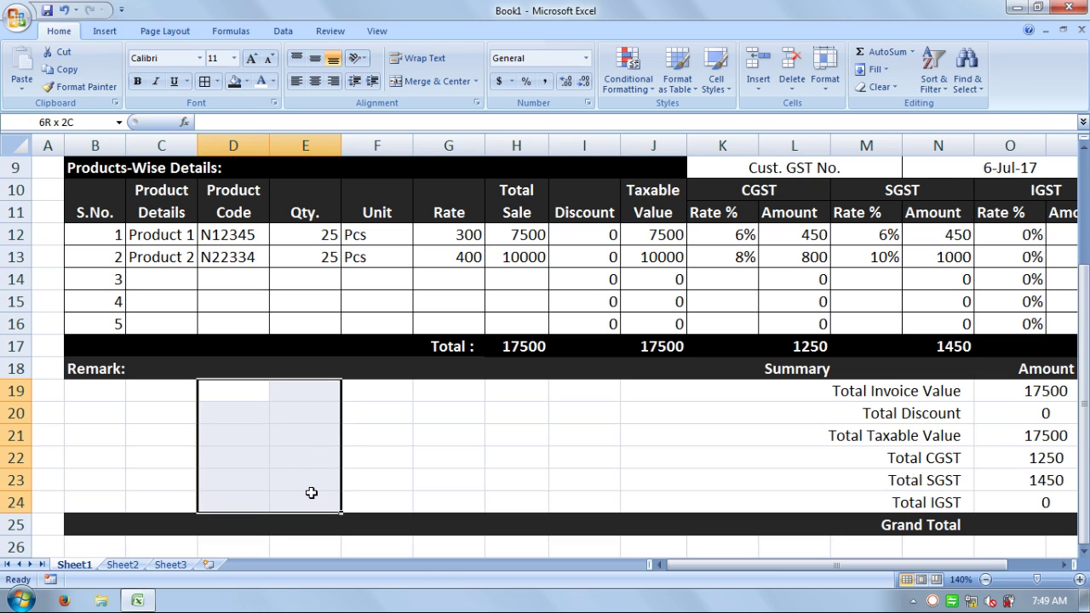
left_click(441, 80)
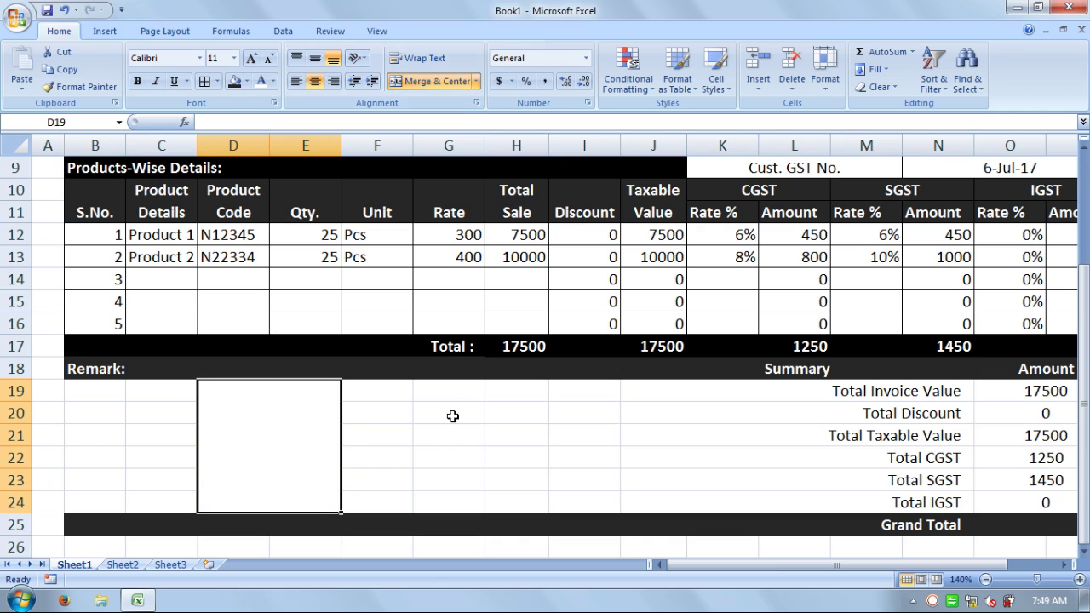
left_click_drag(514, 385, 576, 503)
left_click(431, 81)
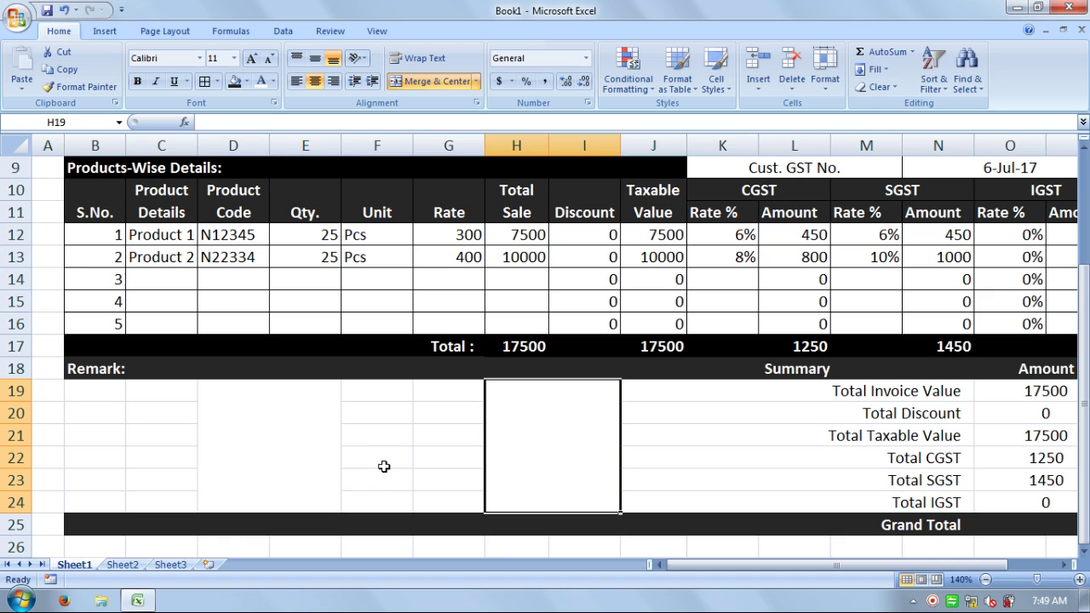
- Merge F19:G23 and B19:C23 into blocks
left_click_drag(367, 392, 433, 479)
left_click(424, 81)
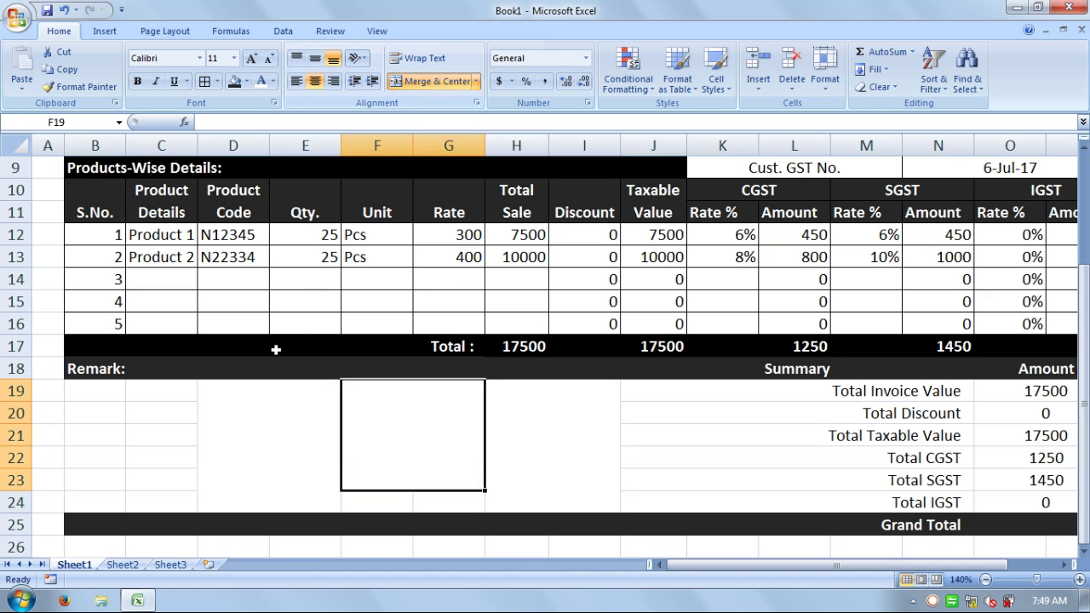
left_click(99, 397)
left_click_drag(99, 397, 151, 480)
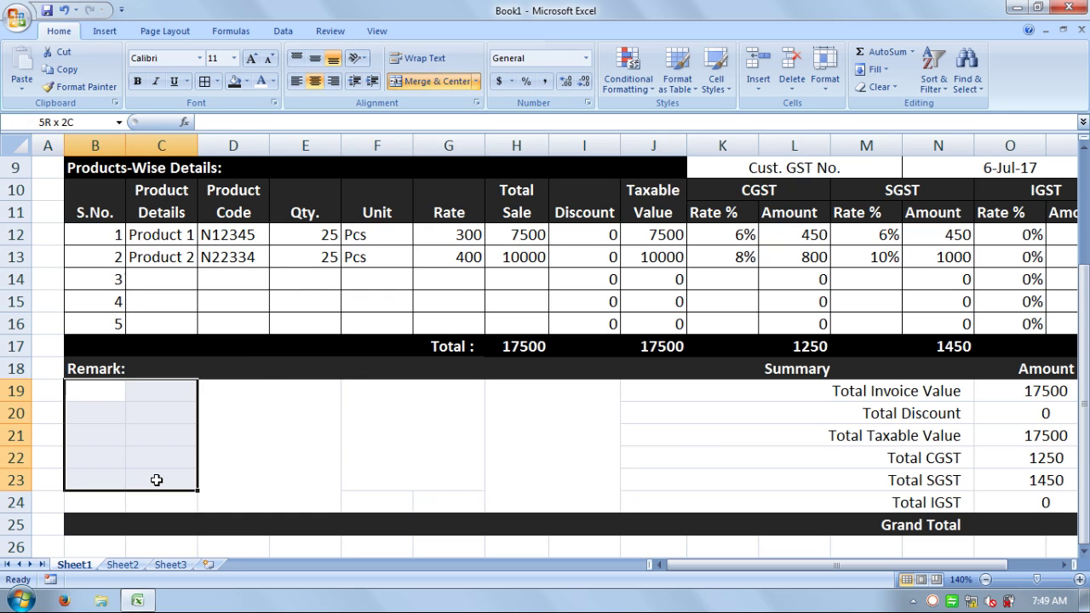
left_click(429, 81)
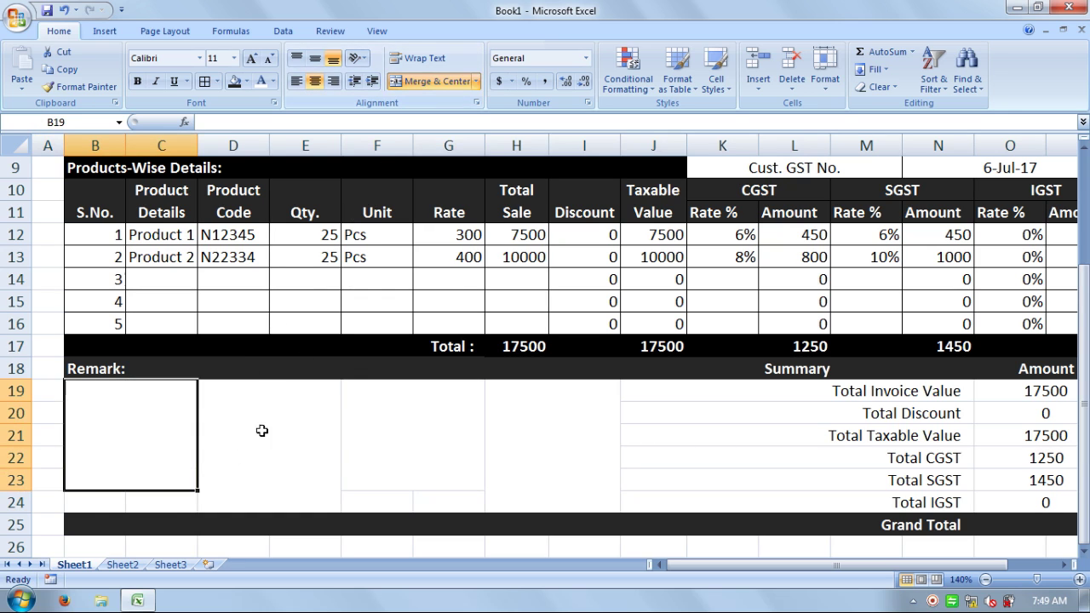
- Merge B24:C24 and F24:G24 into single label cells
left_click_drag(100, 503, 149, 503)
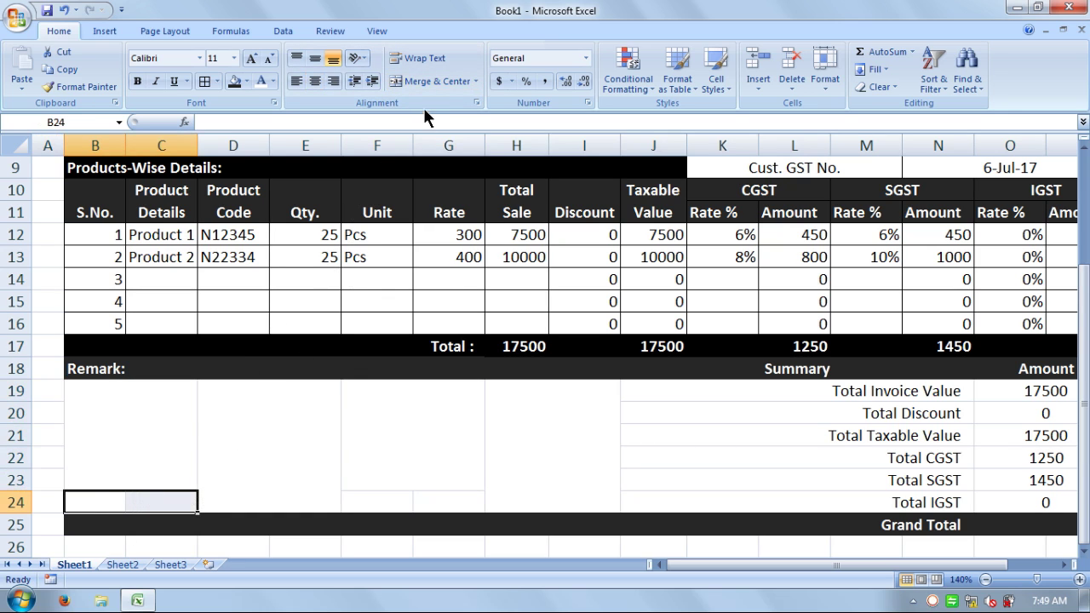
left_click(425, 82)
left_click(405, 504)
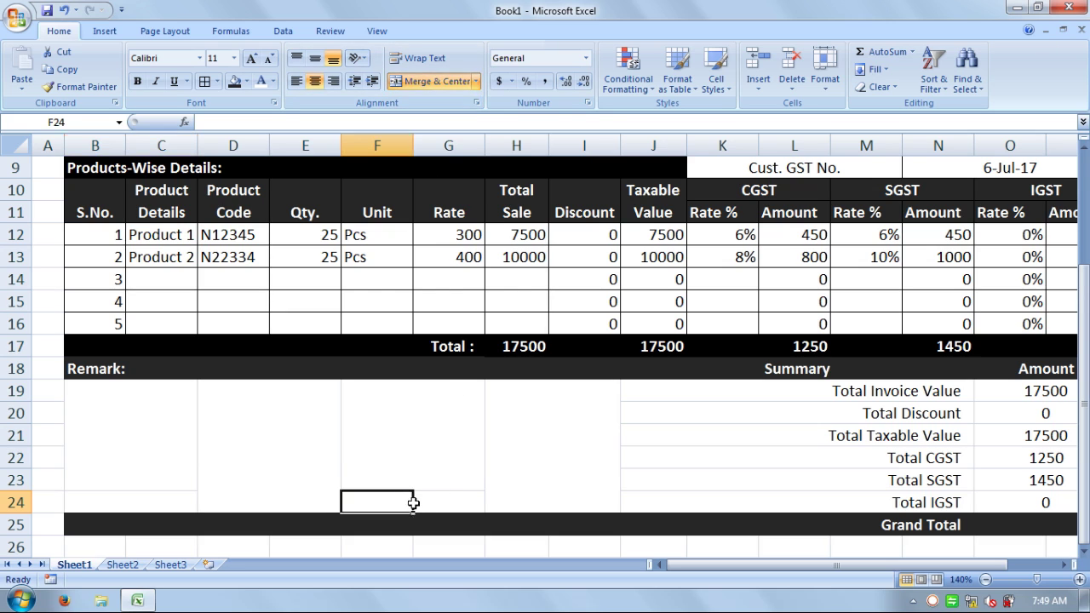
left_click_drag(405, 503, 433, 500)
left_click(455, 81)
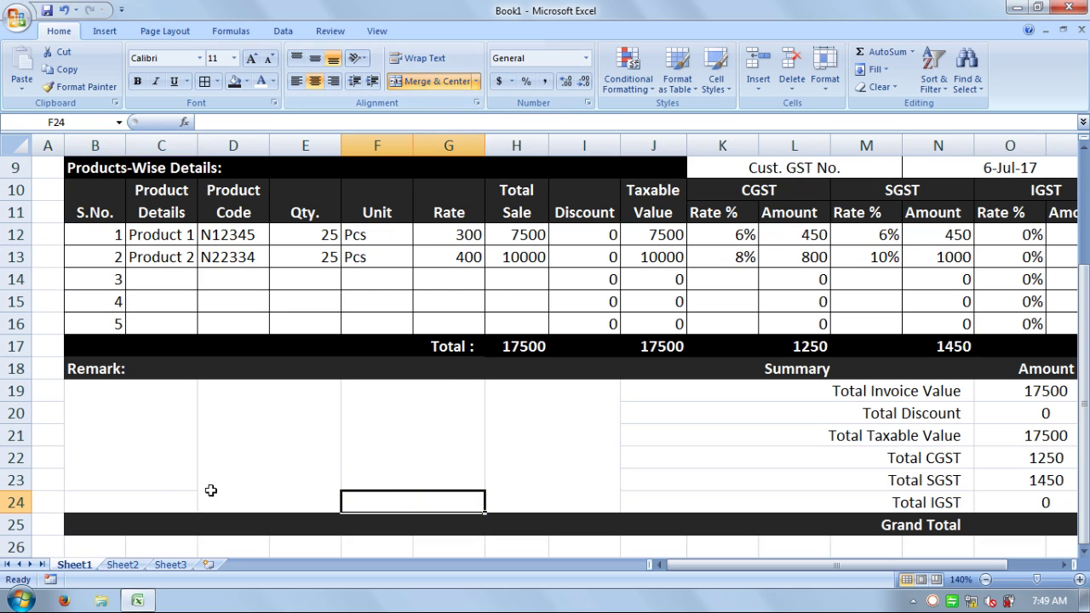
left_click(162, 499)
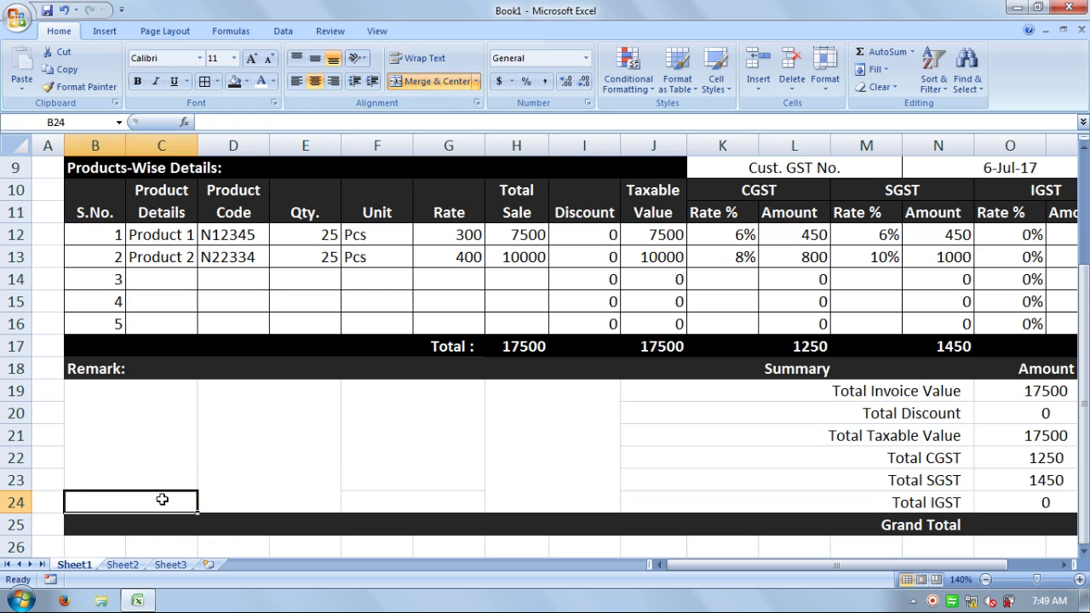
- Enter 'Reciever Sign.' in B24 and 'Account Team' in F24
type("Re")
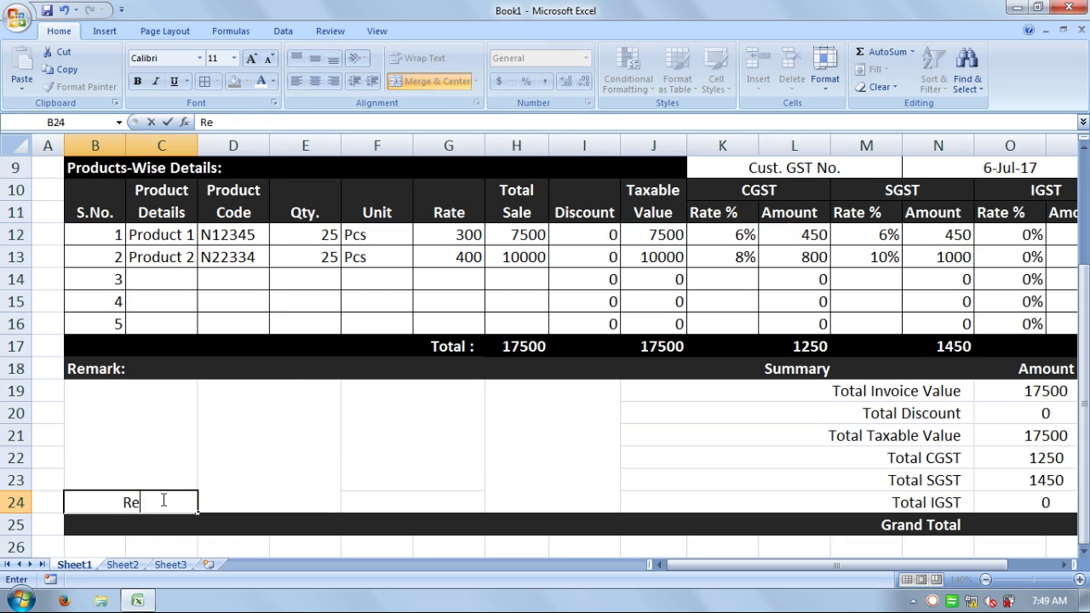
type("ciever")
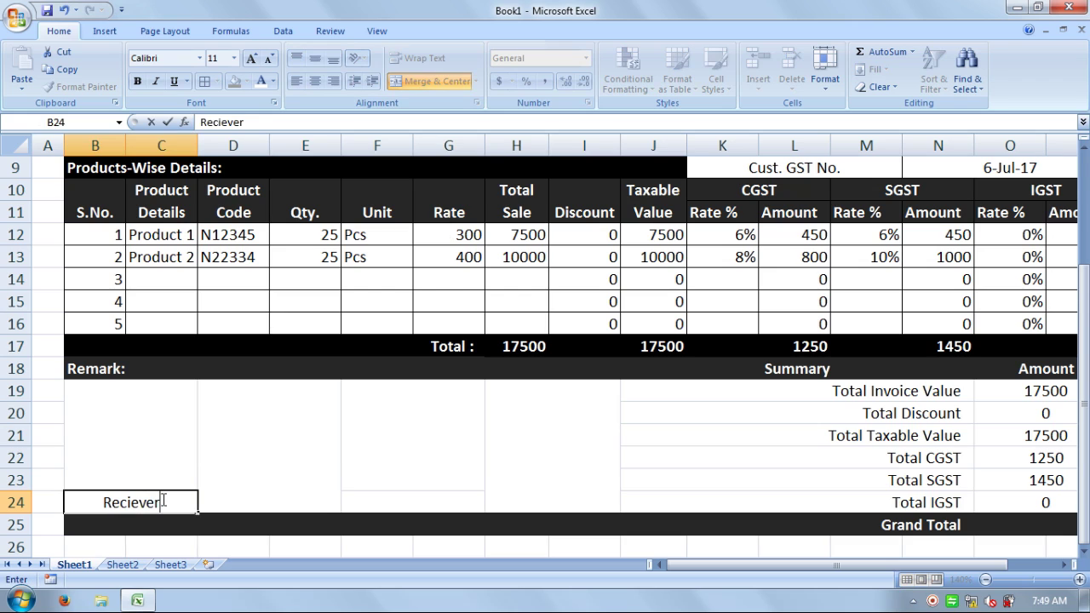
type(" Si")
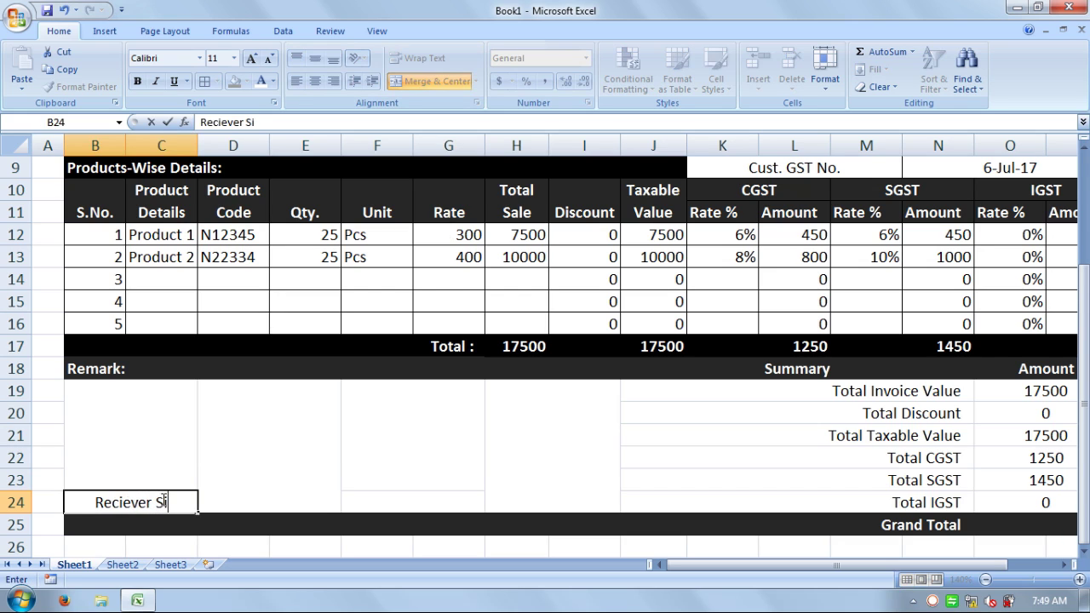
type("gn")
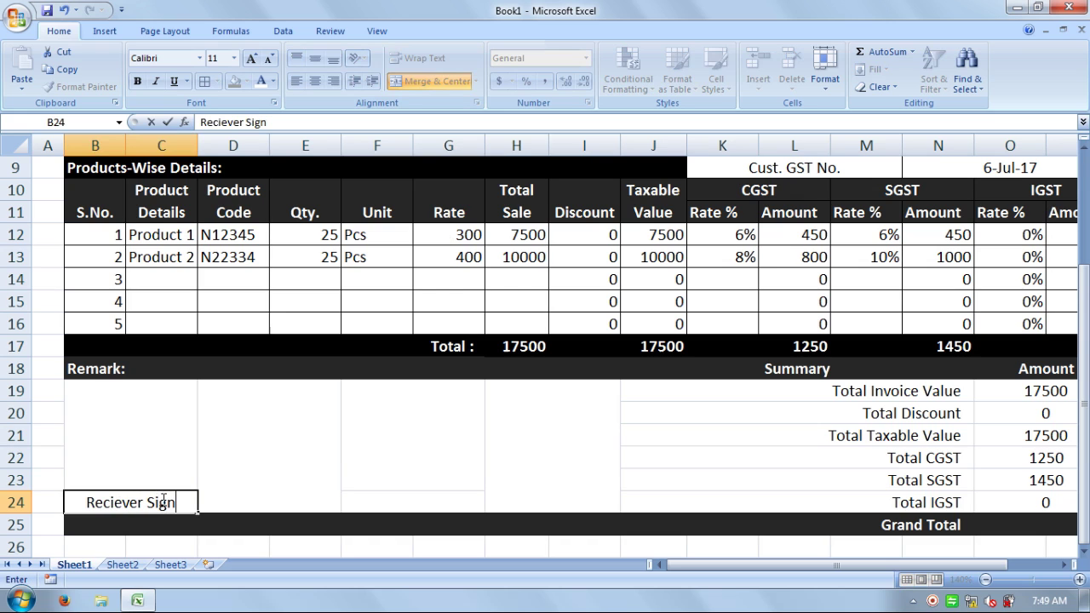
type(".")
key("Return")
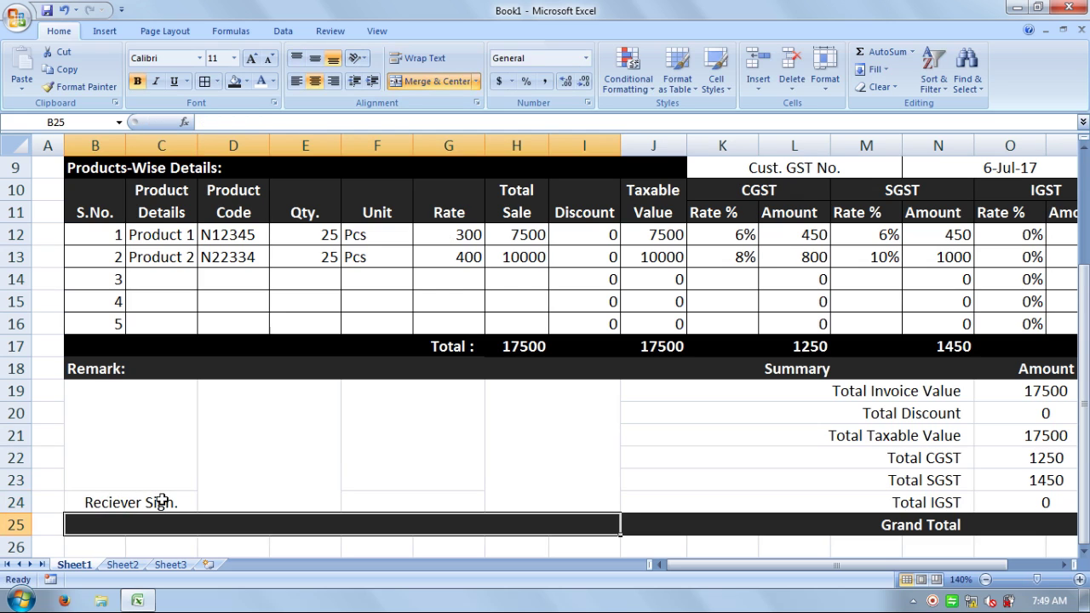
left_click(161, 503)
key("Right")
key("Right")
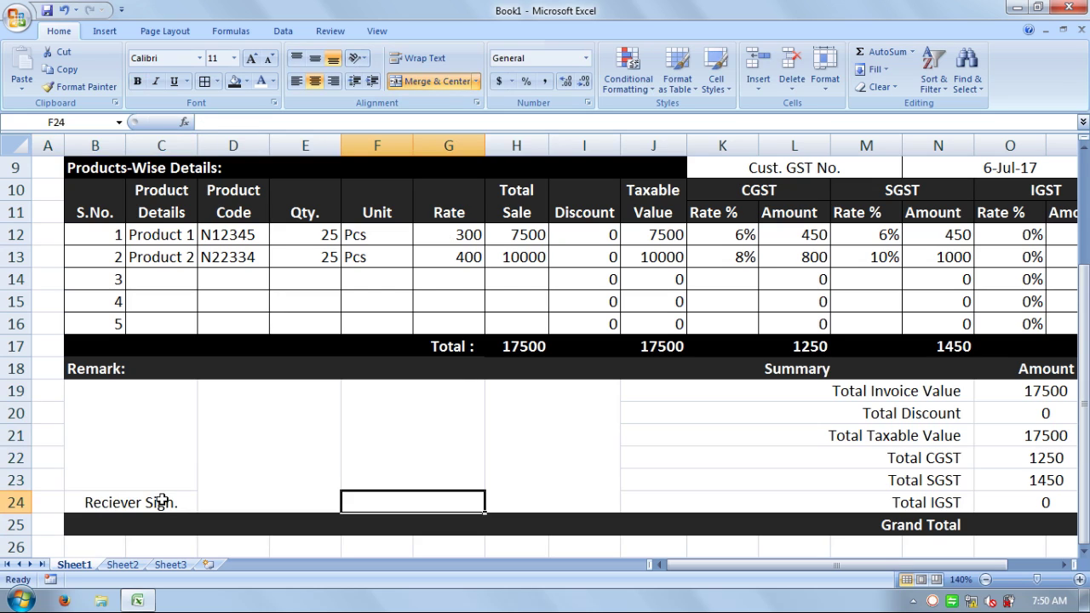
type("Accoy")
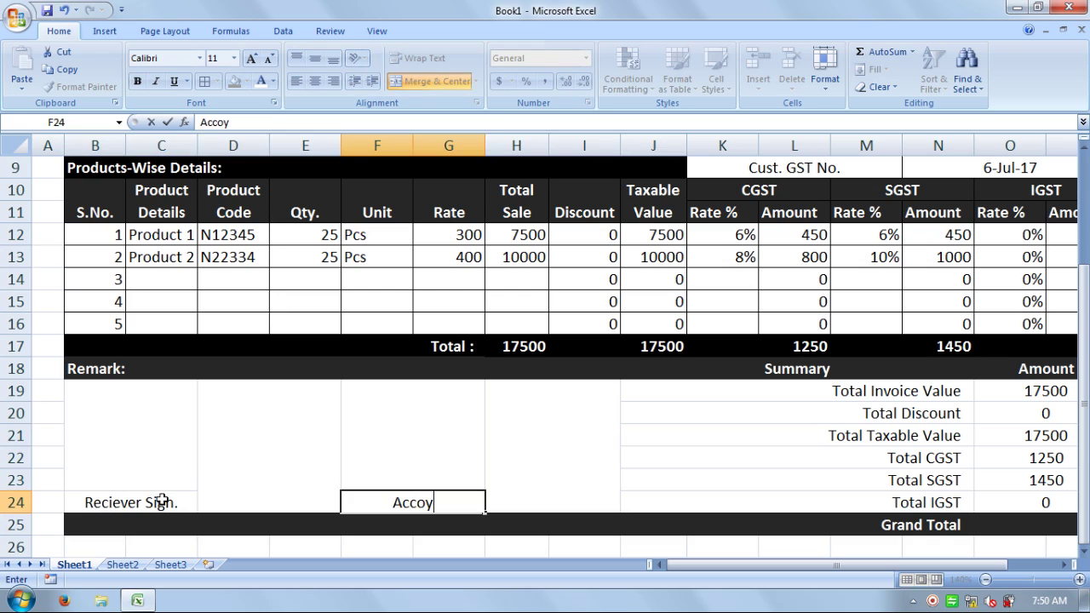
key("BackSpace")
type("unt Team")
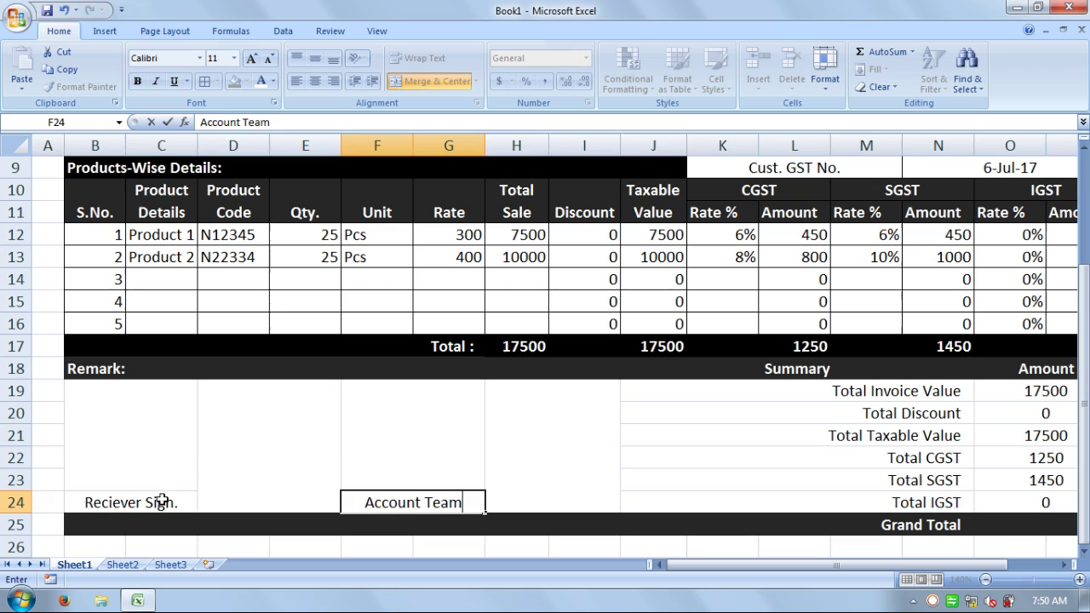
key("Return")
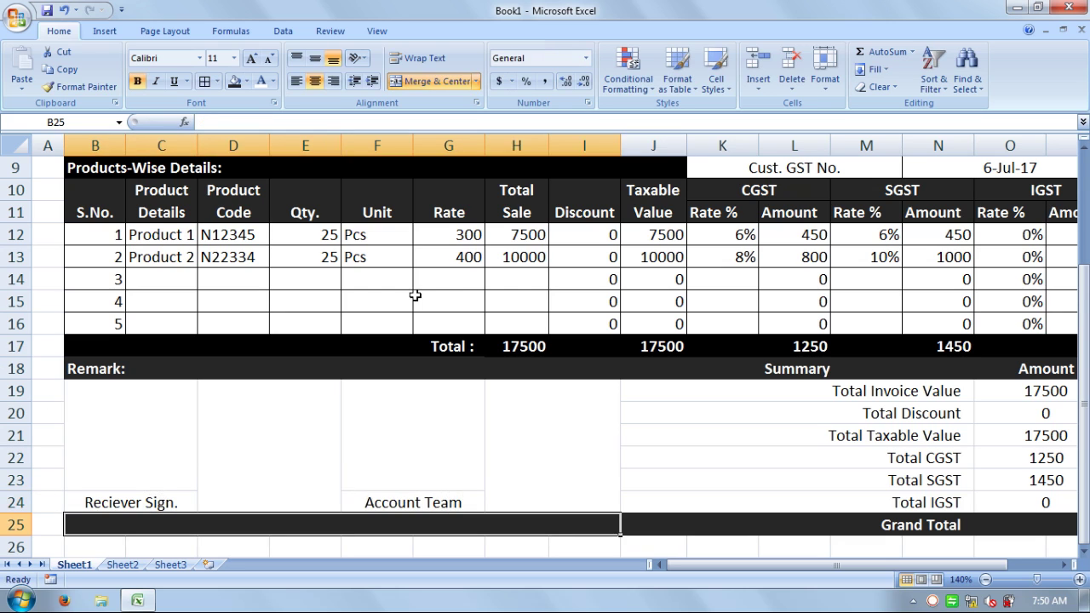
left_click(552, 417)
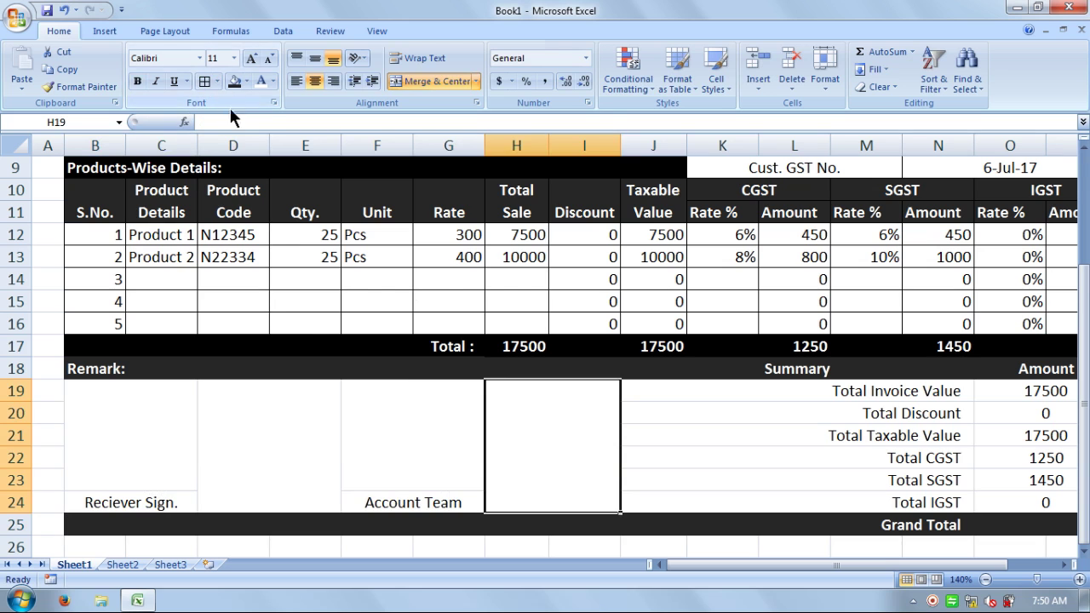
- Fill the H19:I24 and D19:E24 blocks tan
scroll(124, 201, "up", 3)
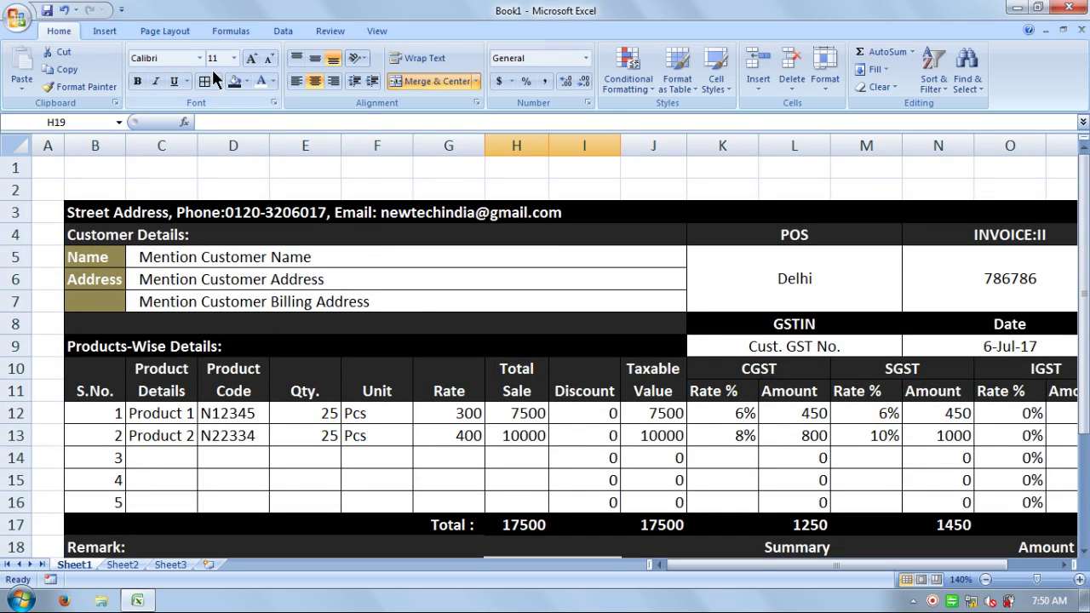
left_click(246, 81)
scroll(258, 124, "down", 3)
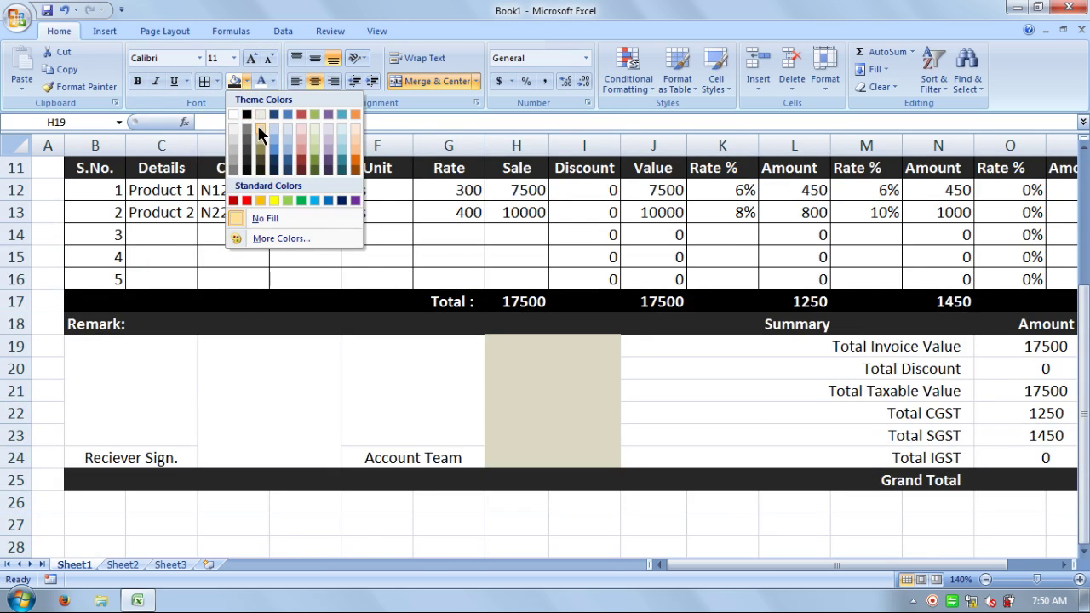
left_click(235, 344)
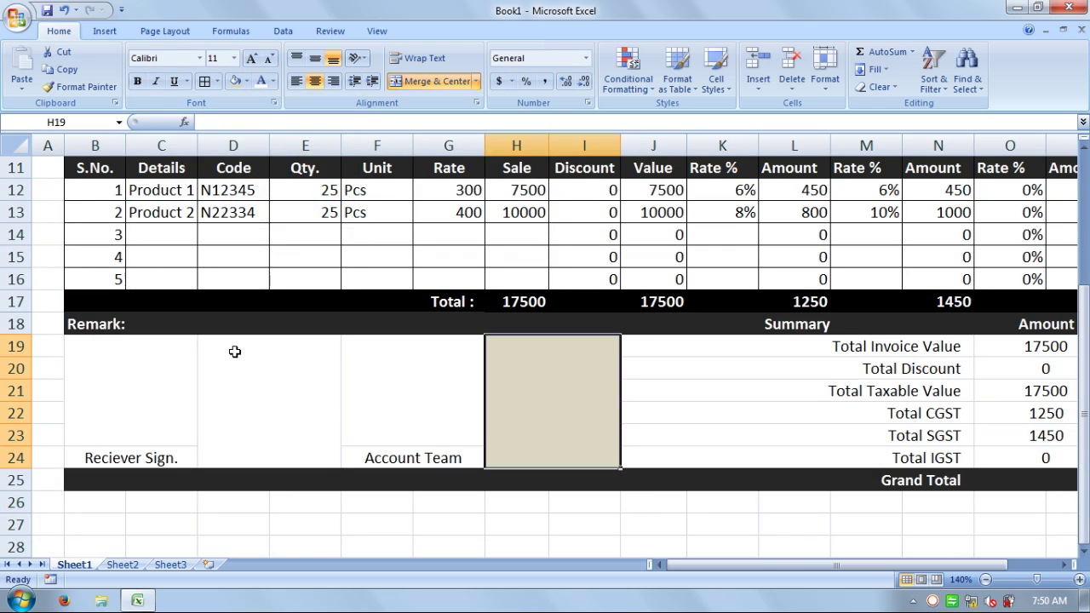
left_click(247, 379)
left_click(238, 82)
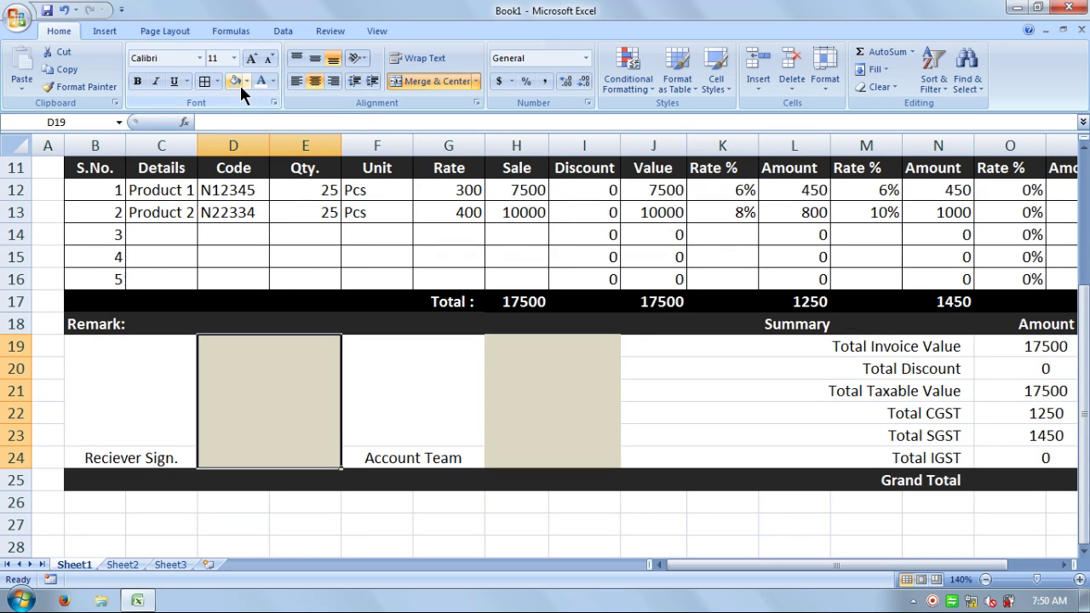
left_click(448, 495)
- Apply All Borders to the Remark and Summary area B18:P24
left_click_drag(85, 326, 820, 462)
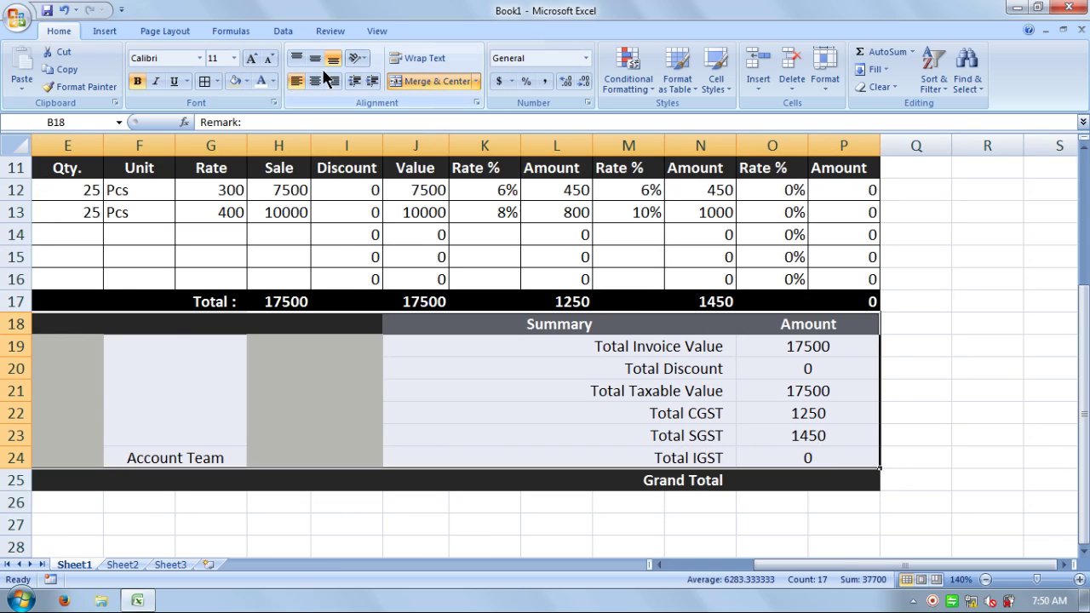
left_click(204, 81)
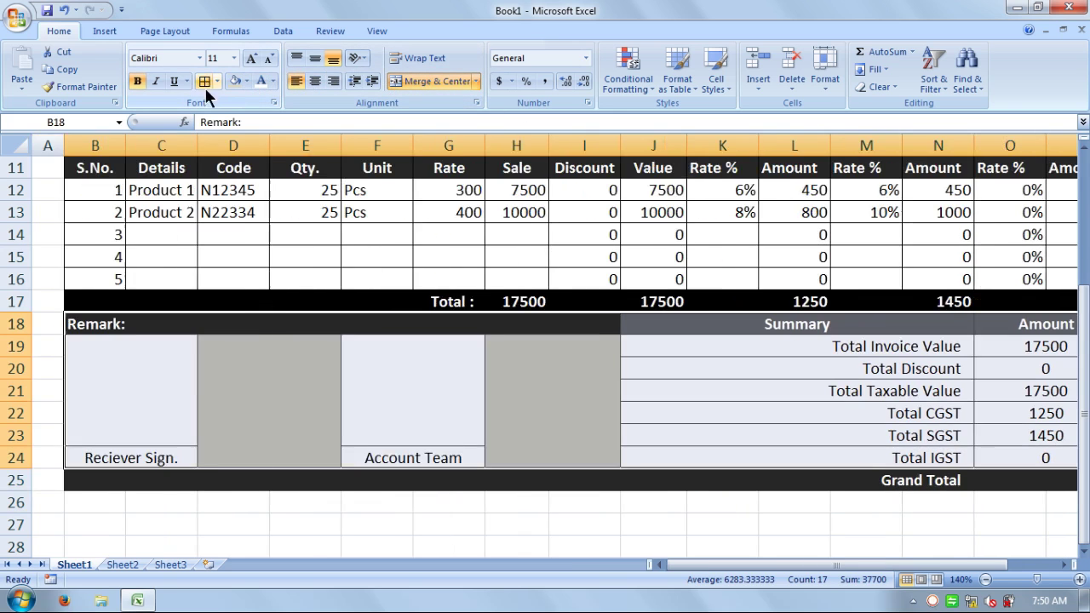
left_click(484, 414)
left_click(656, 411)
left_click(601, 509)
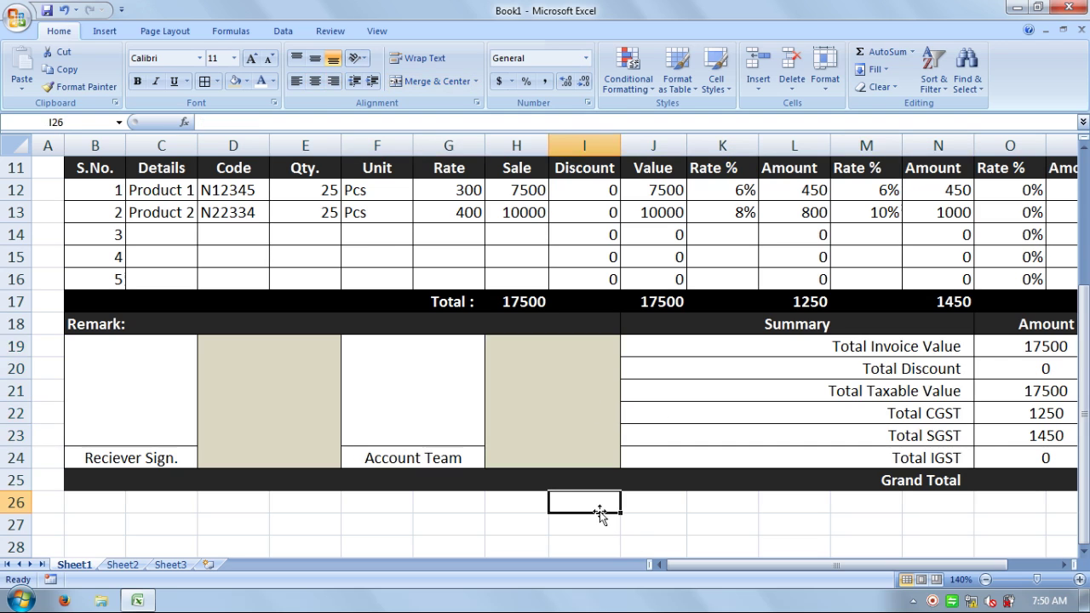
left_click(149, 455)
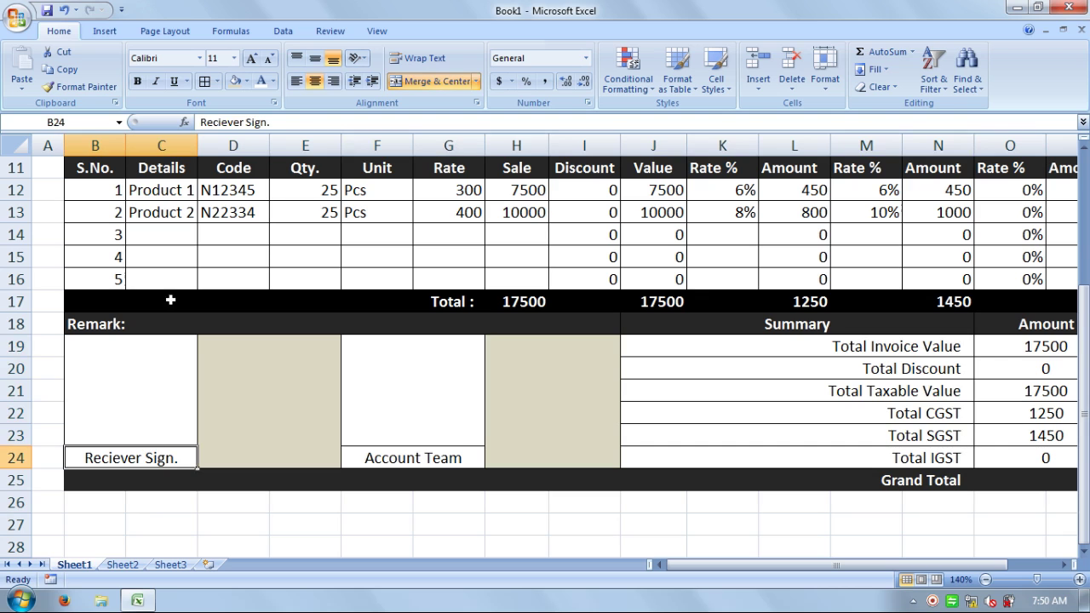
- Format the B24 and F24 signature cells with black fill and bold white text
left_click(245, 81)
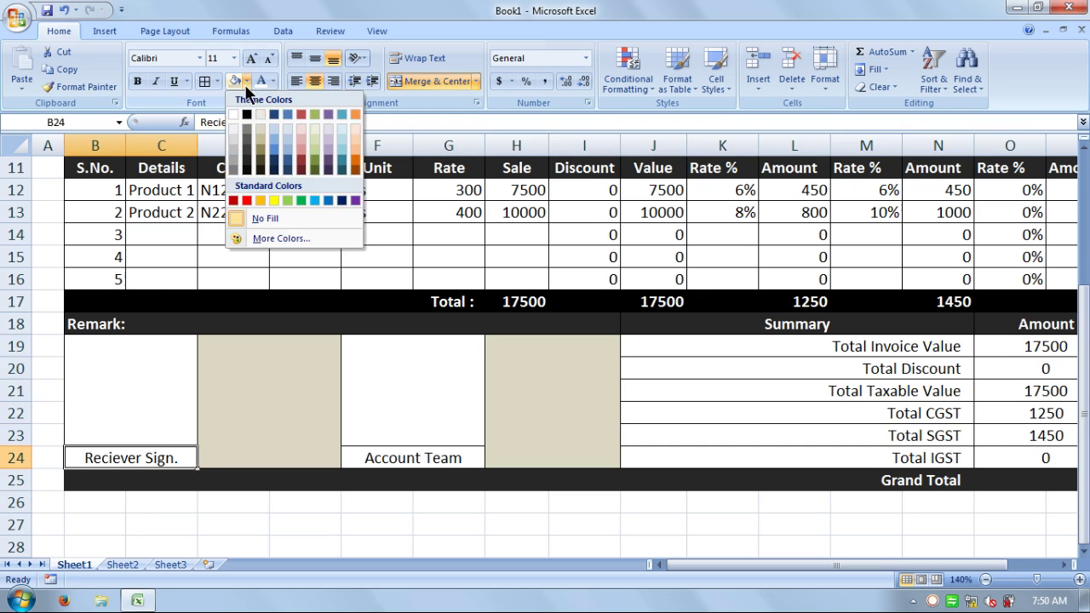
left_click(249, 112)
left_click(258, 80)
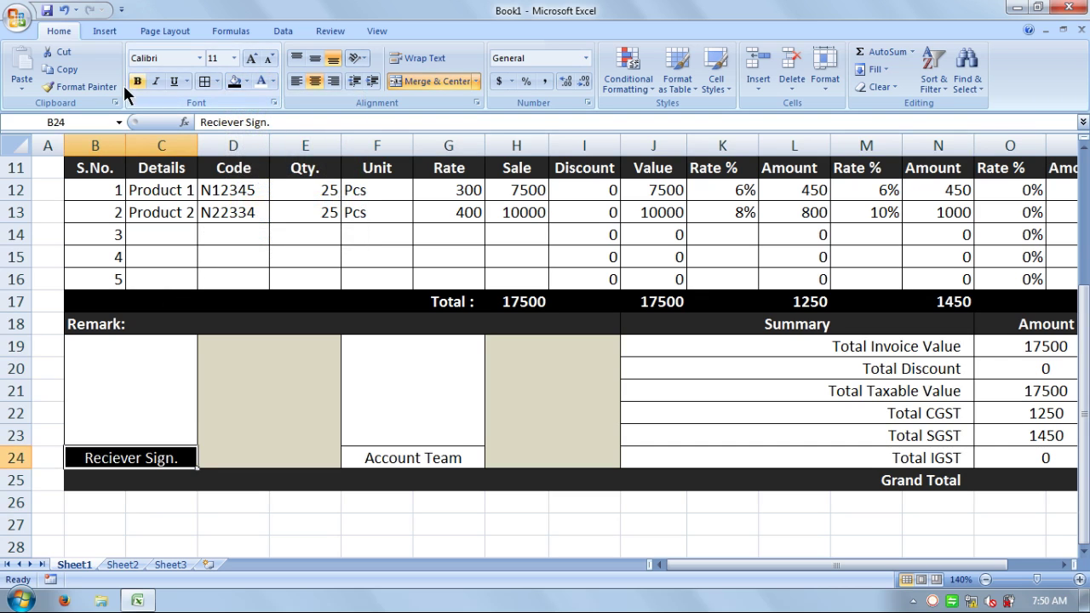
left_click(136, 81)
left_click(438, 460)
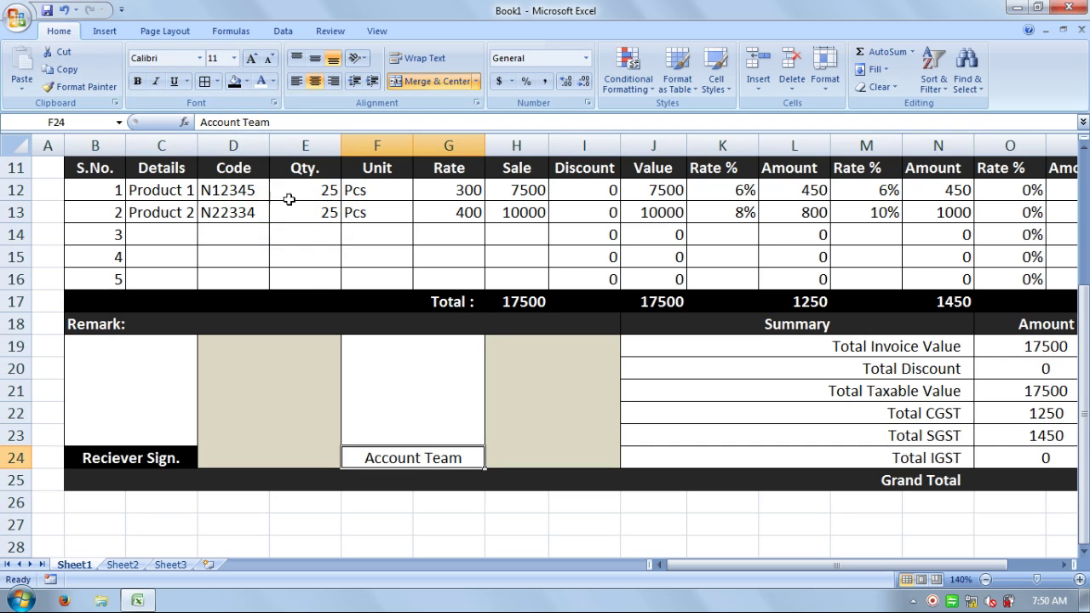
left_click(241, 80)
left_click(255, 81)
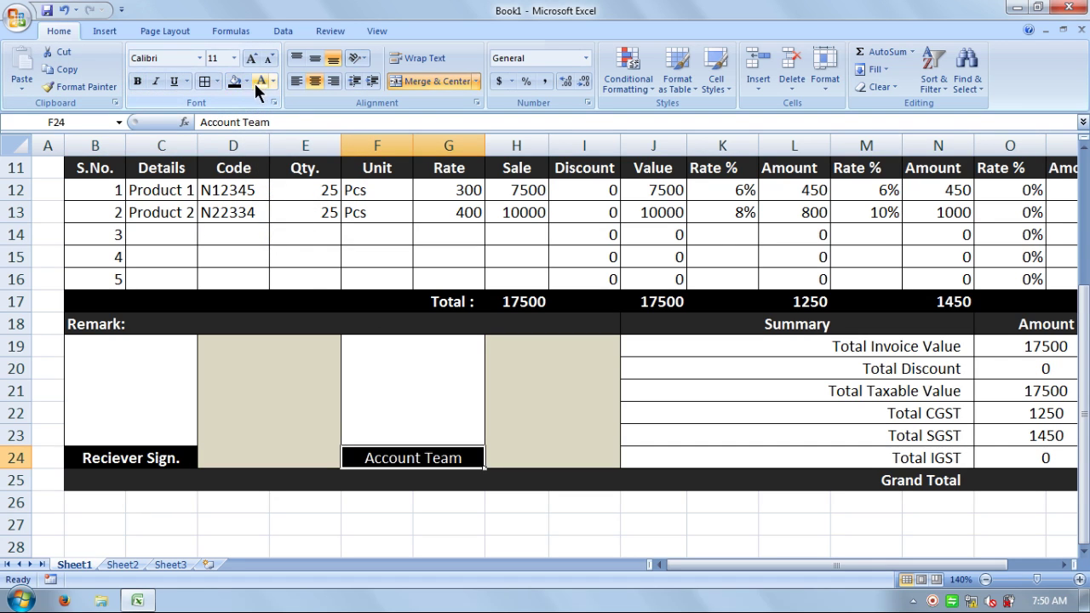
left_click(137, 81)
left_click(528, 396)
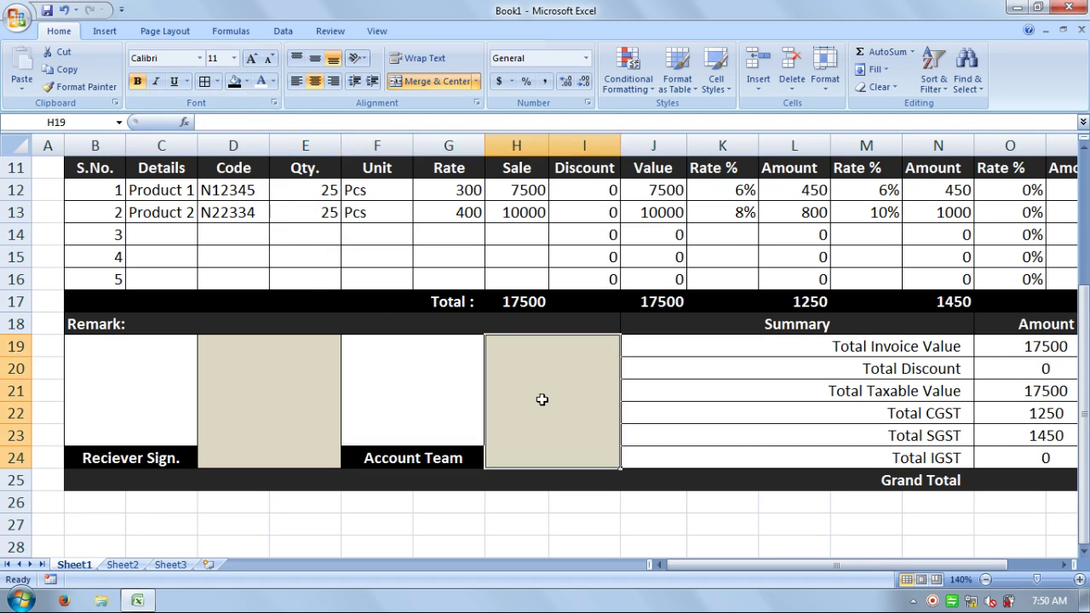
left_click(615, 500)
- Make the summary labels bold white, shading Total Discount to Total IGST (J20:J24) dark grey
left_click_drag(715, 566, 831, 577)
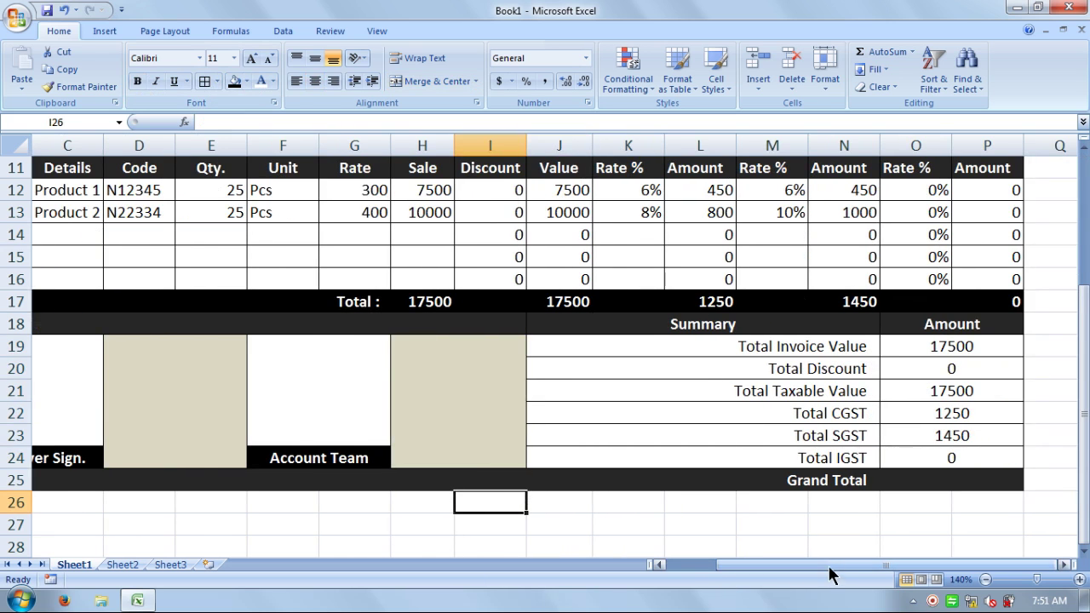
left_click_drag(728, 358, 732, 458)
left_click(235, 84)
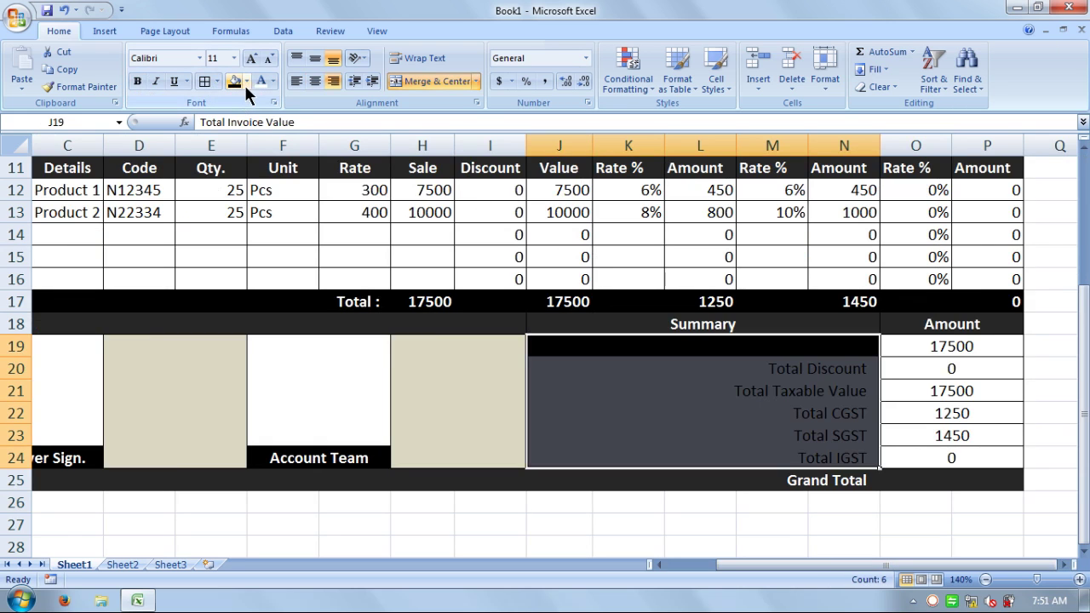
left_click(260, 82)
left_click(137, 81)
left_click(696, 399)
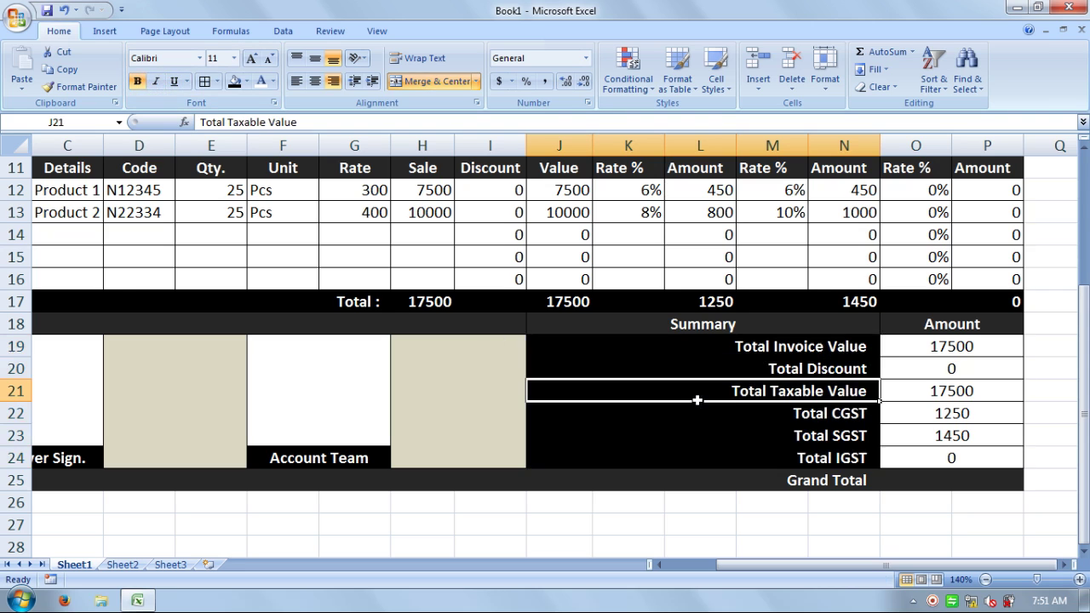
left_click(920, 480)
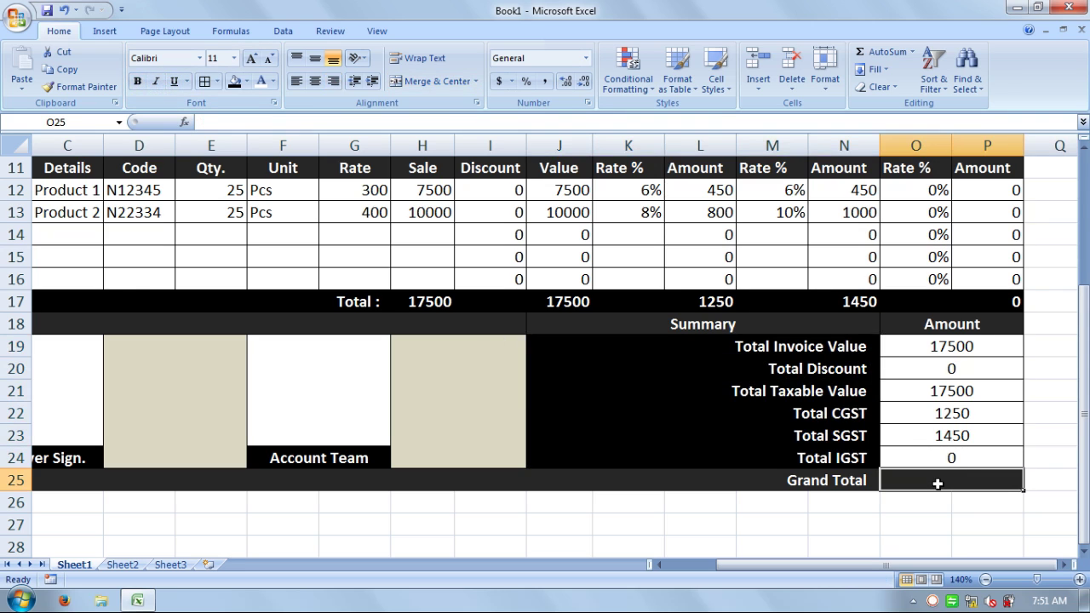
left_click(825, 347)
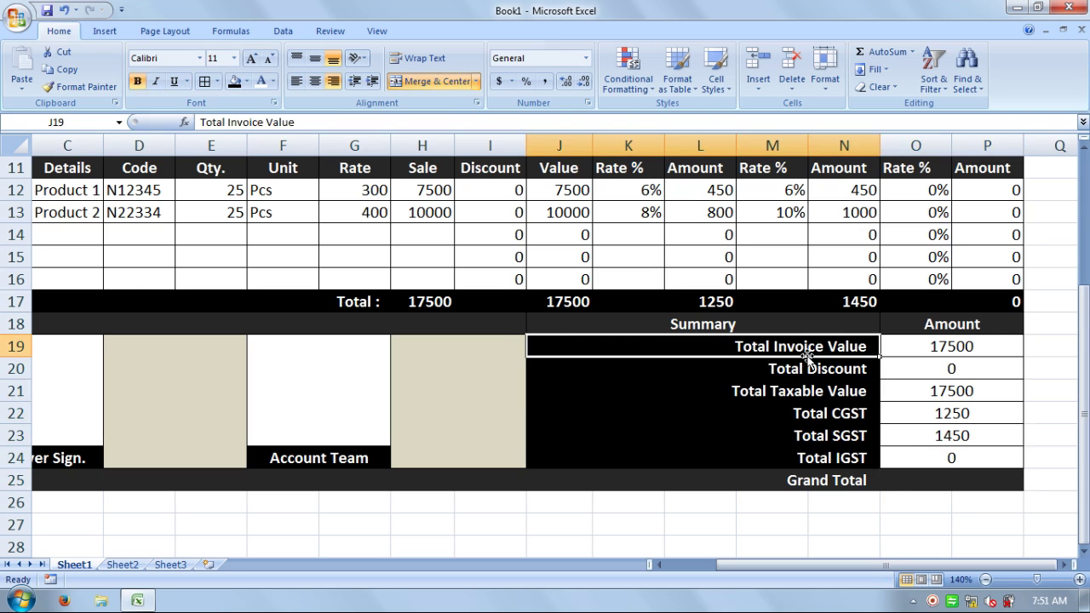
left_click_drag(714, 374, 723, 450)
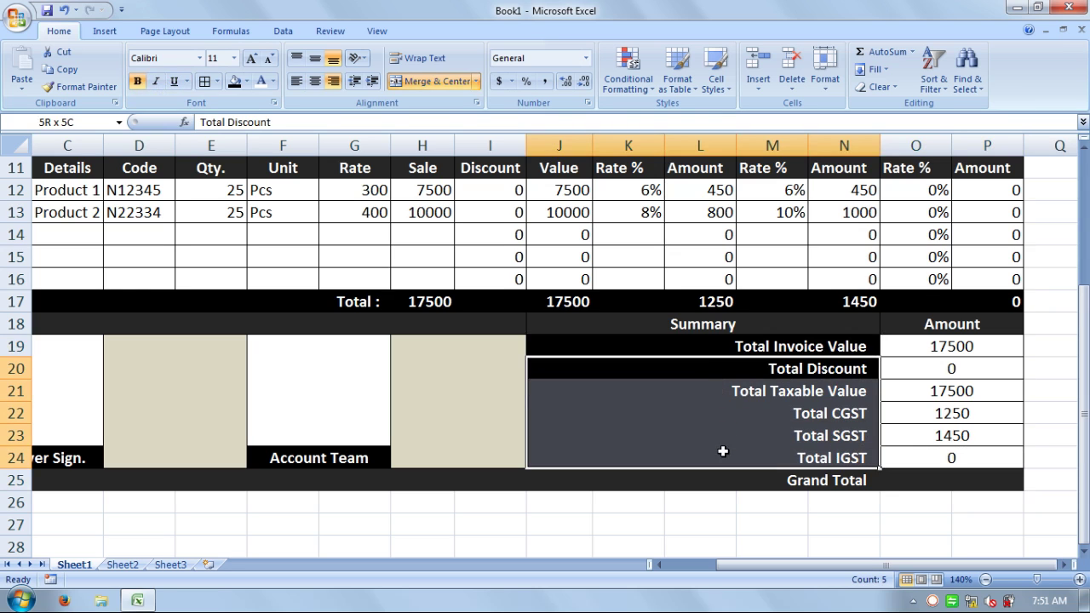
left_click(246, 81)
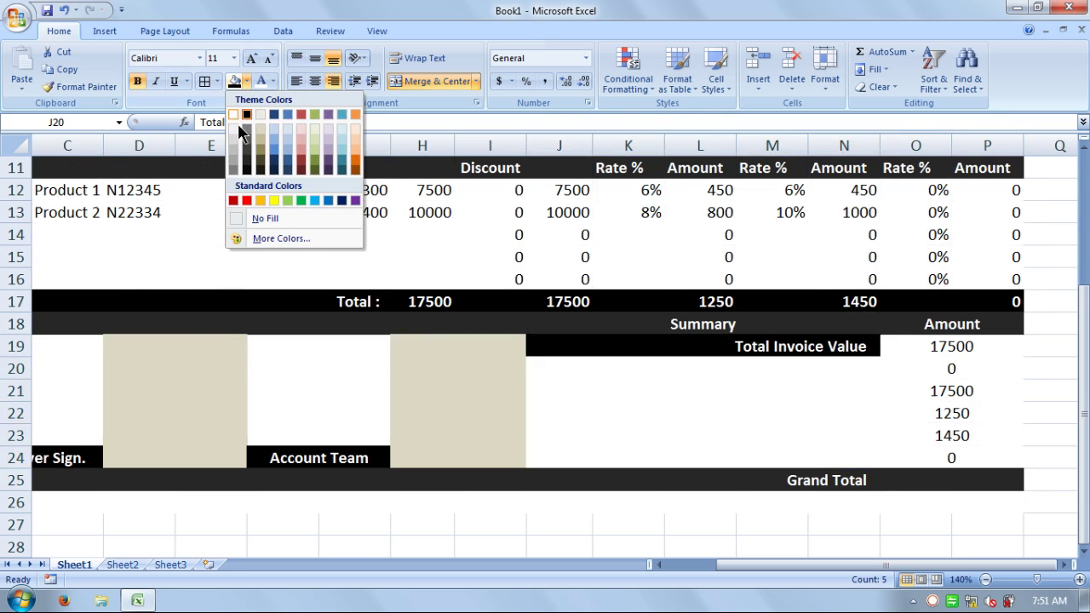
left_click(246, 162)
left_click(730, 392)
- Give the Total Invoice Value row J19:O19 a black fill and bold text
left_click(905, 415)
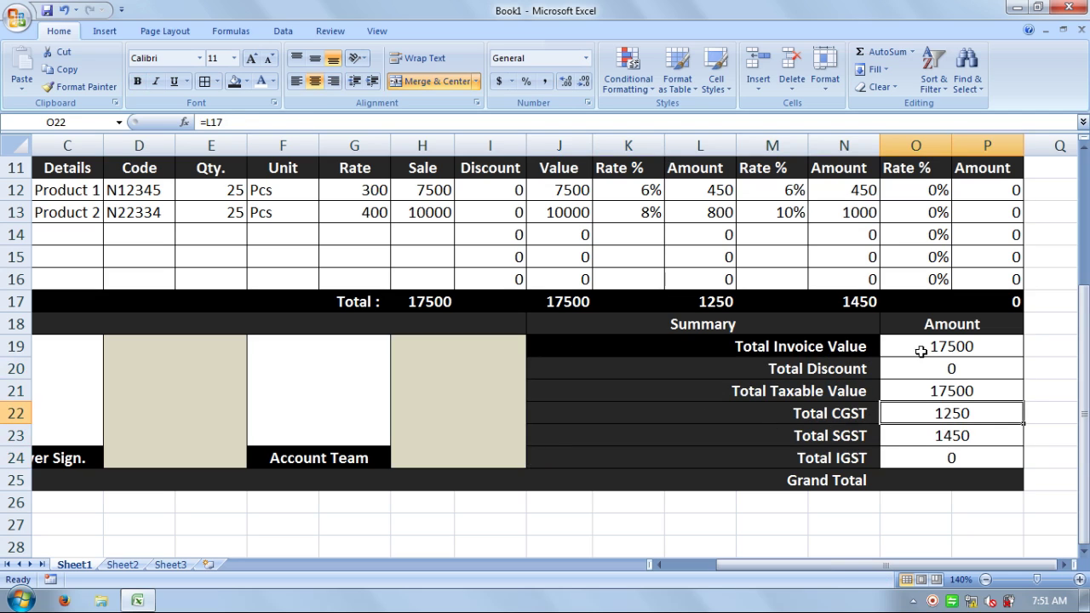
left_click(925, 359)
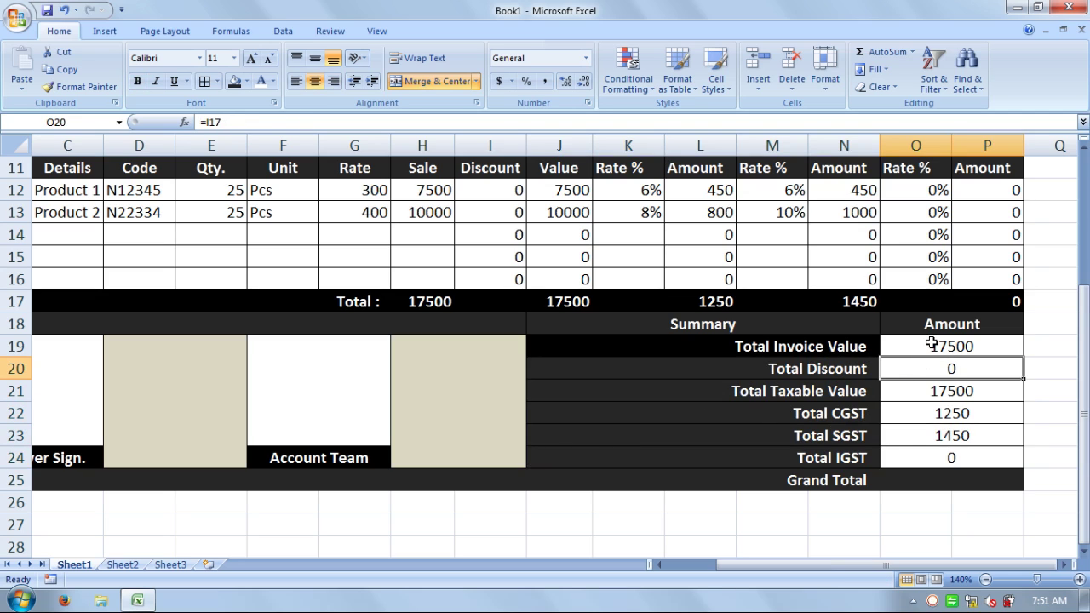
left_click_drag(939, 346, 806, 345)
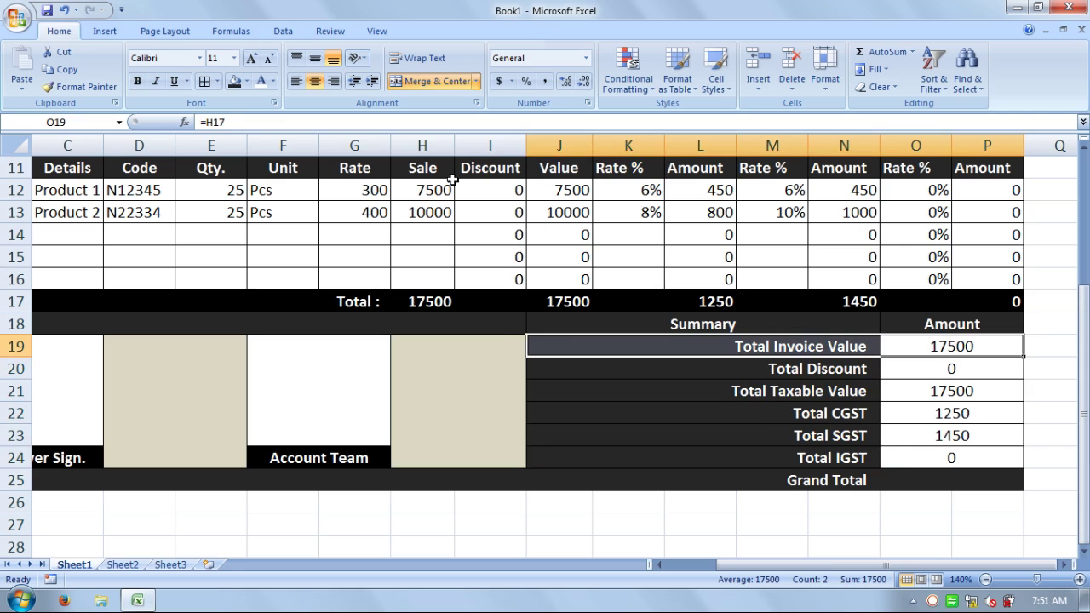
left_click(232, 82)
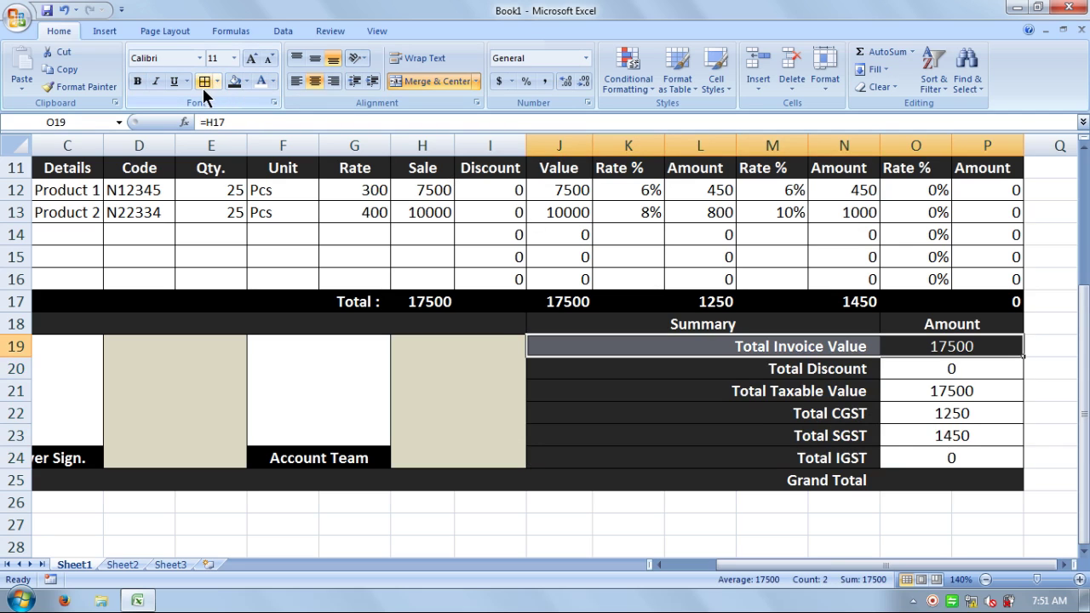
left_click(246, 82)
left_click(247, 114)
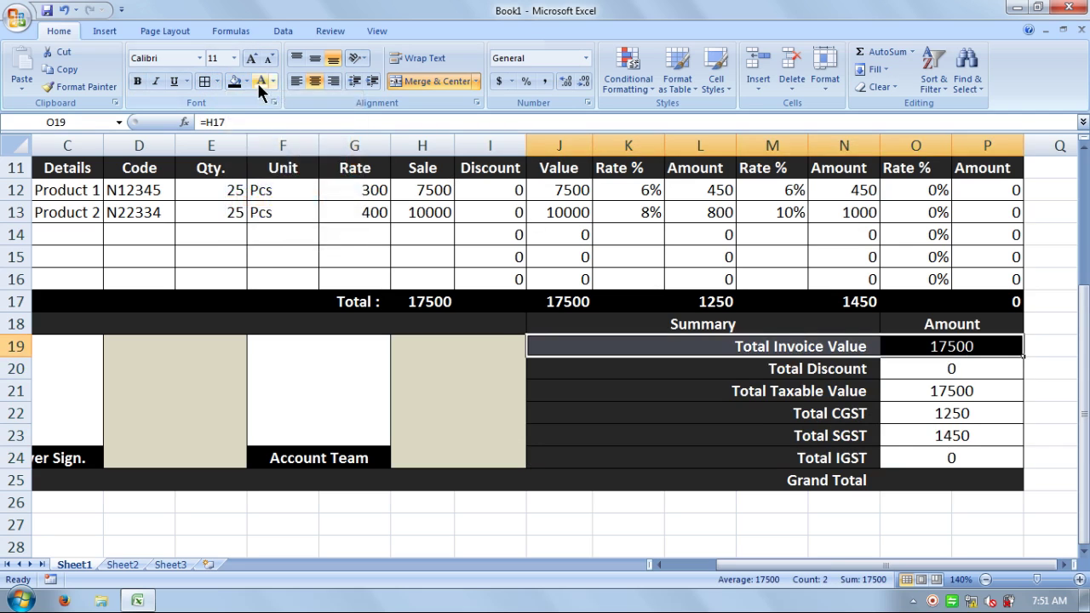
left_click(137, 82)
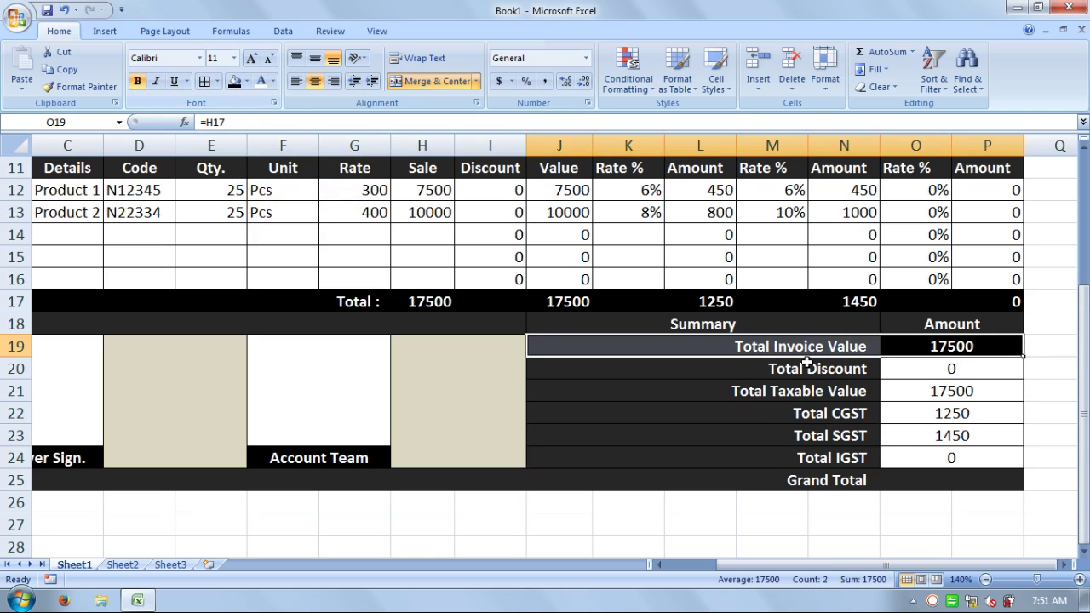
left_click(793, 393)
left_click(904, 375)
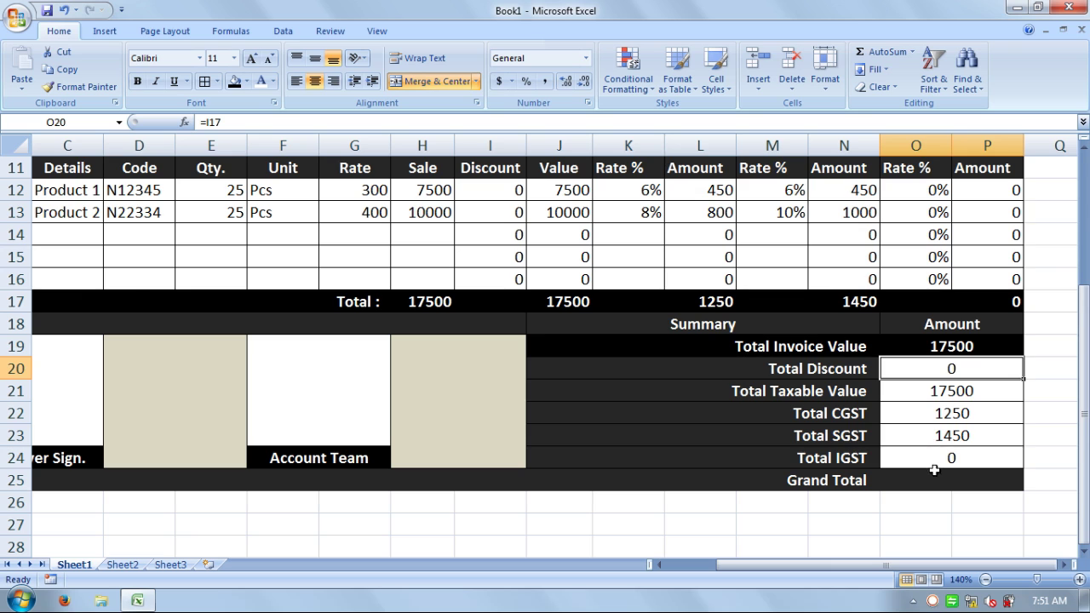
left_click(939, 477)
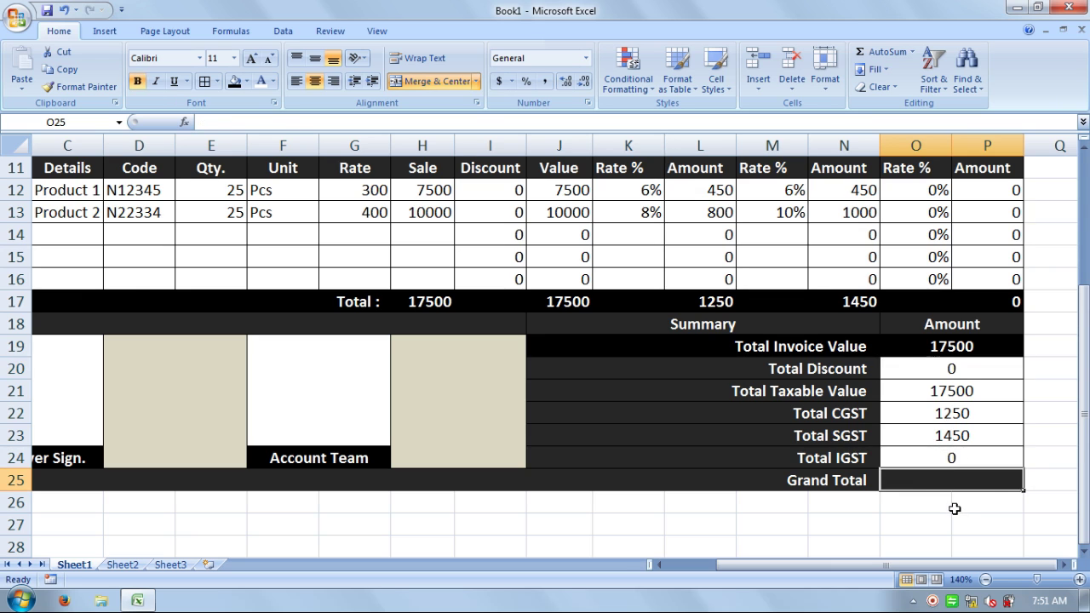
- Enter =SUM(O20:P24) in Grand Total cell O25, giving 20200
type("=su")
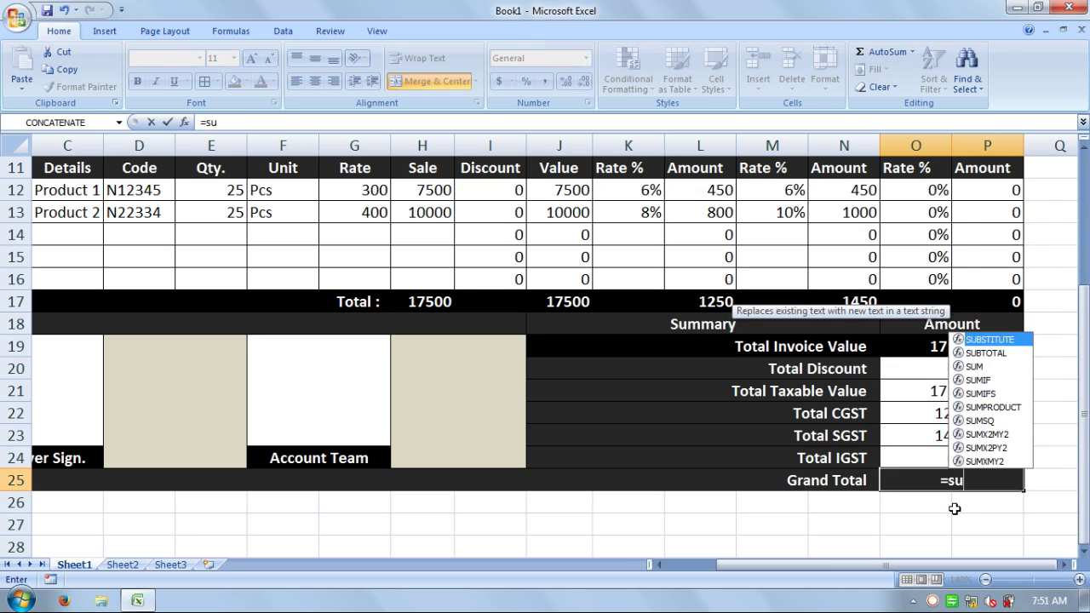
type("m(")
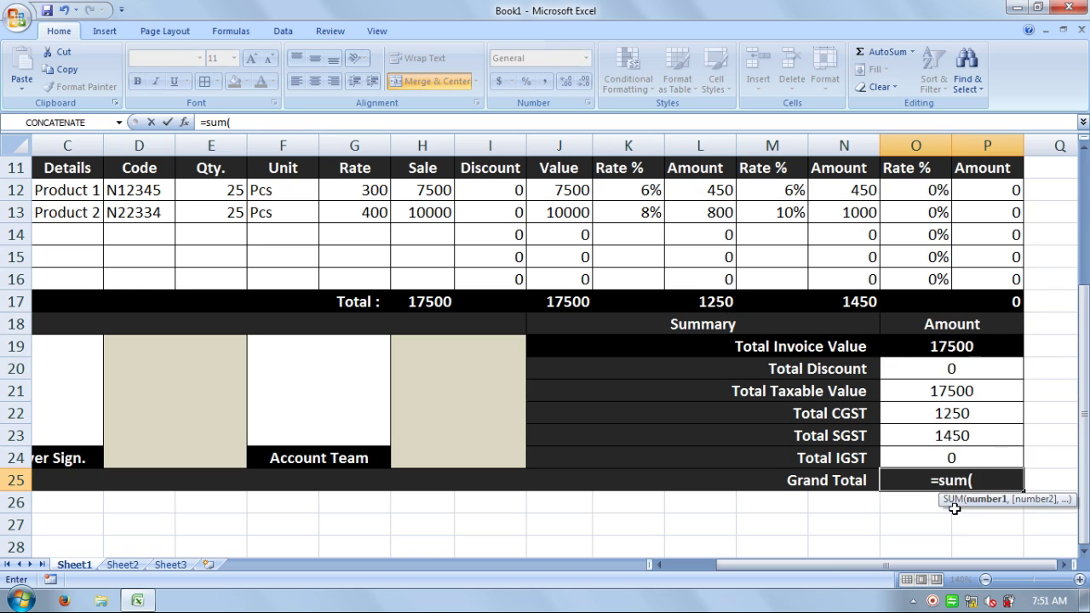
left_click_drag(943, 375, 939, 457)
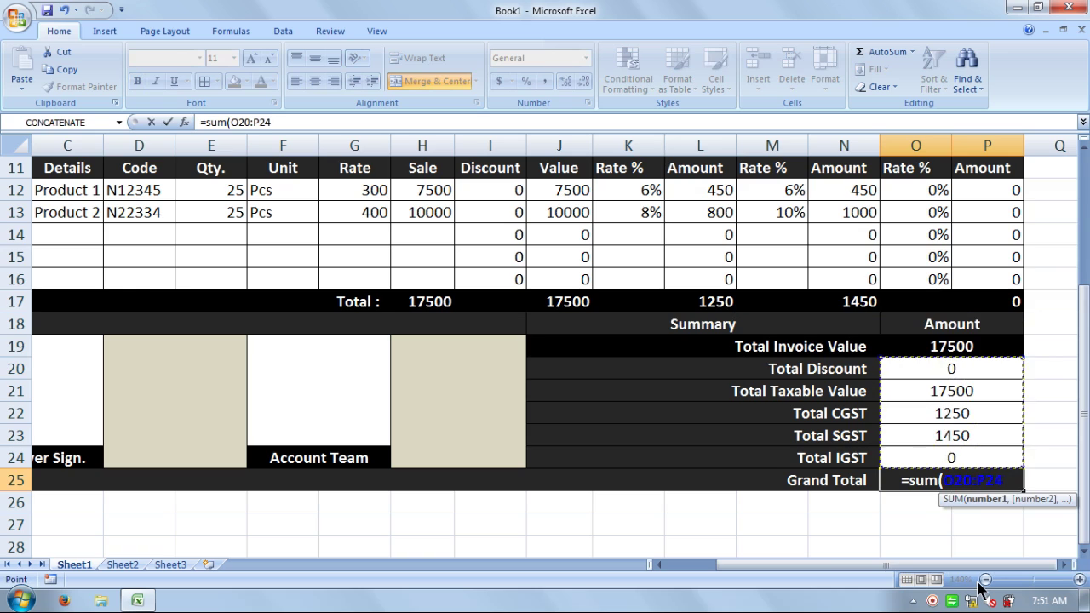
type(")")
key("Return")
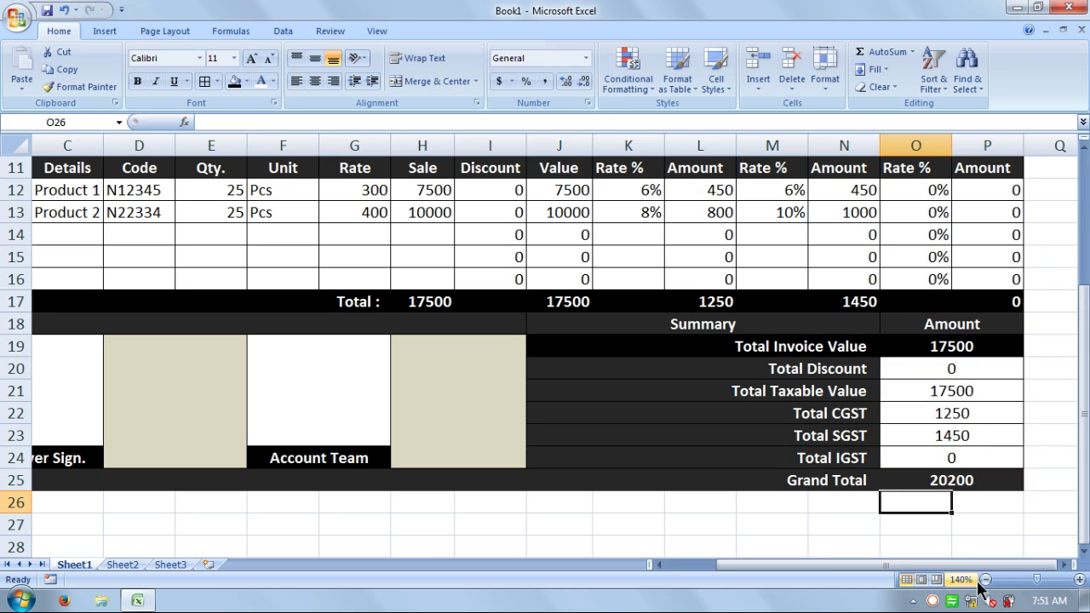
left_click(978, 483)
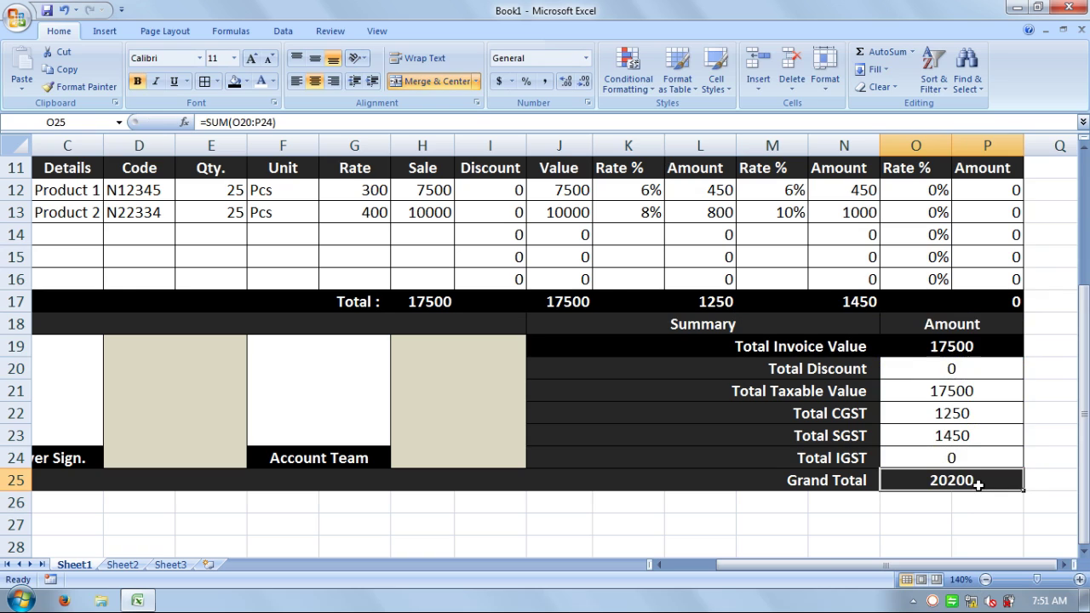
- Change Product 2's quantity in E13 from 25 to 35, making the Grand Total 24920
double_click(233, 216)
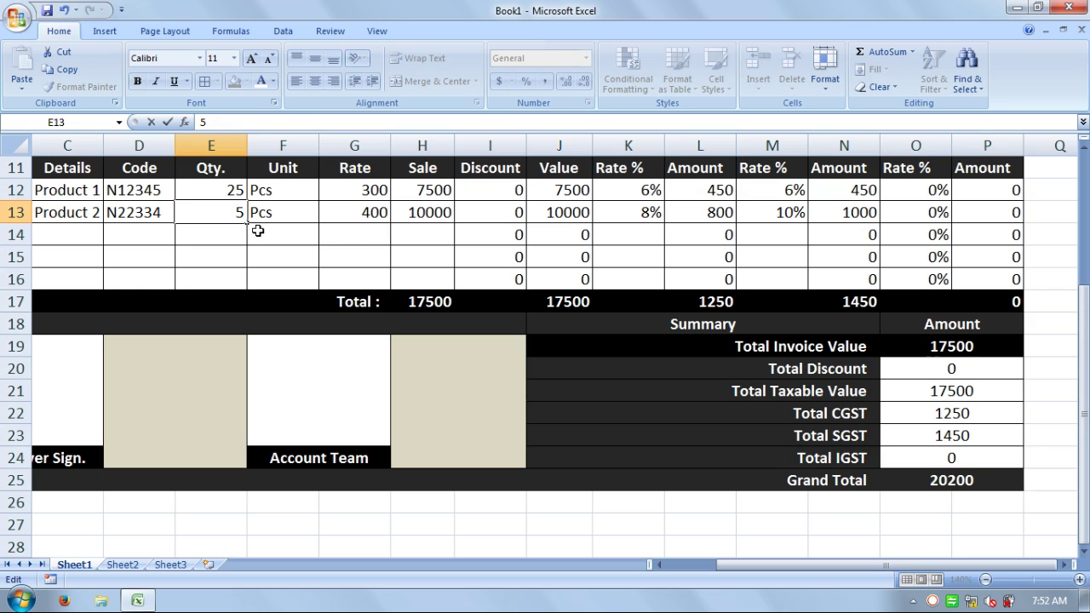
type("3")
key("Return")
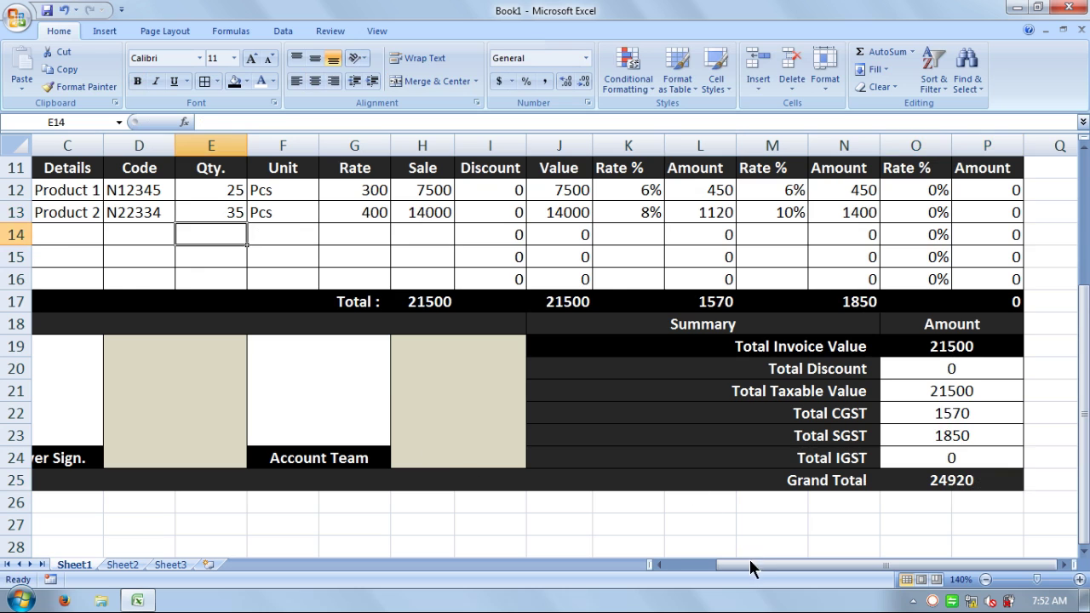
left_click_drag(761, 569, 711, 568)
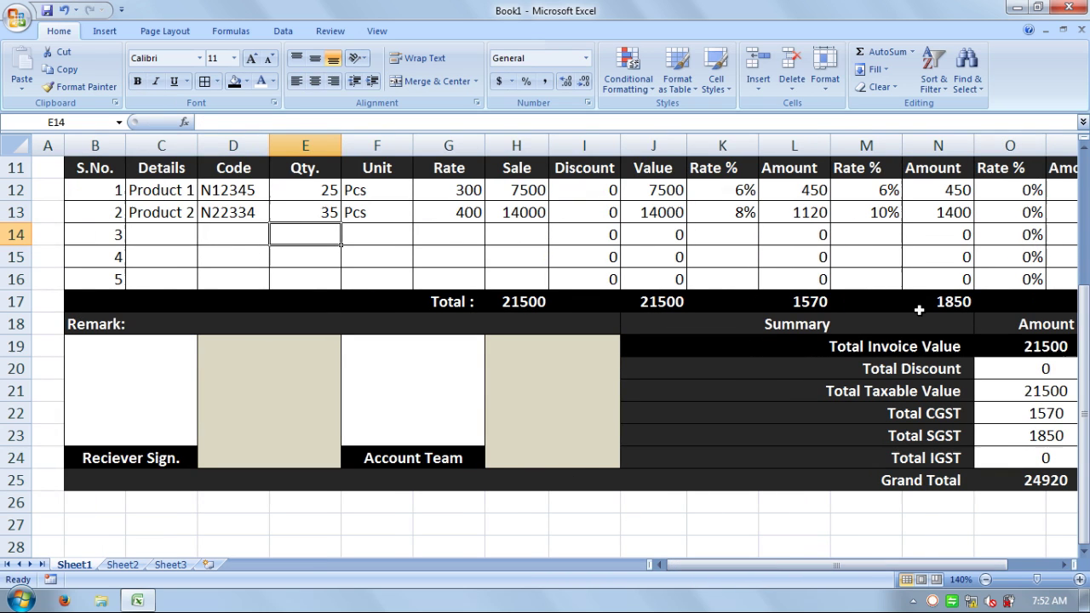
left_click_drag(947, 568, 969, 568)
left_click_drag(1085, 346, 1086, 189)
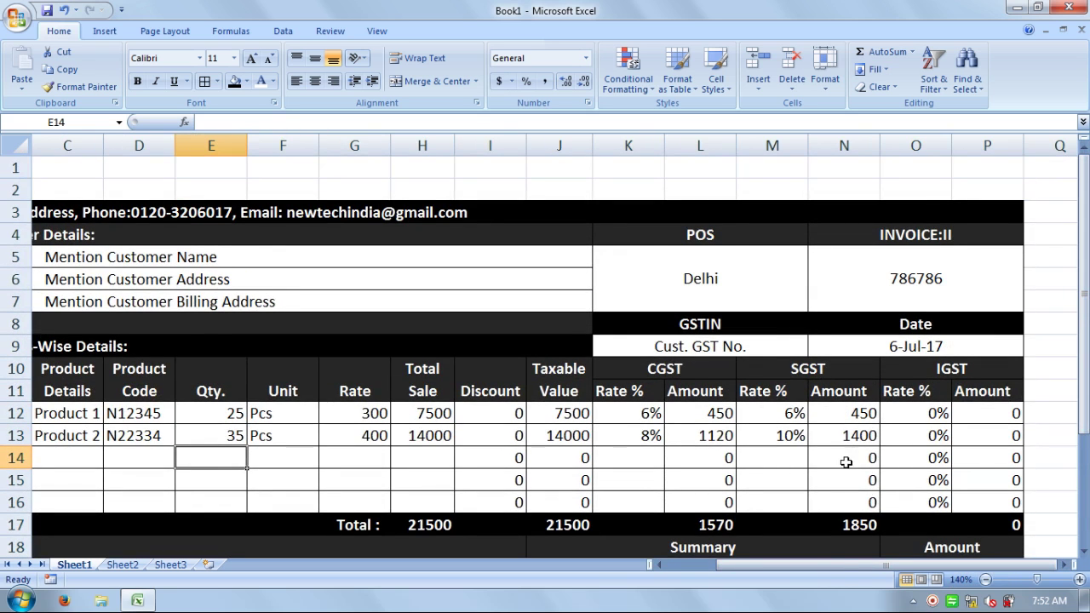
left_click_drag(834, 567, 749, 565)
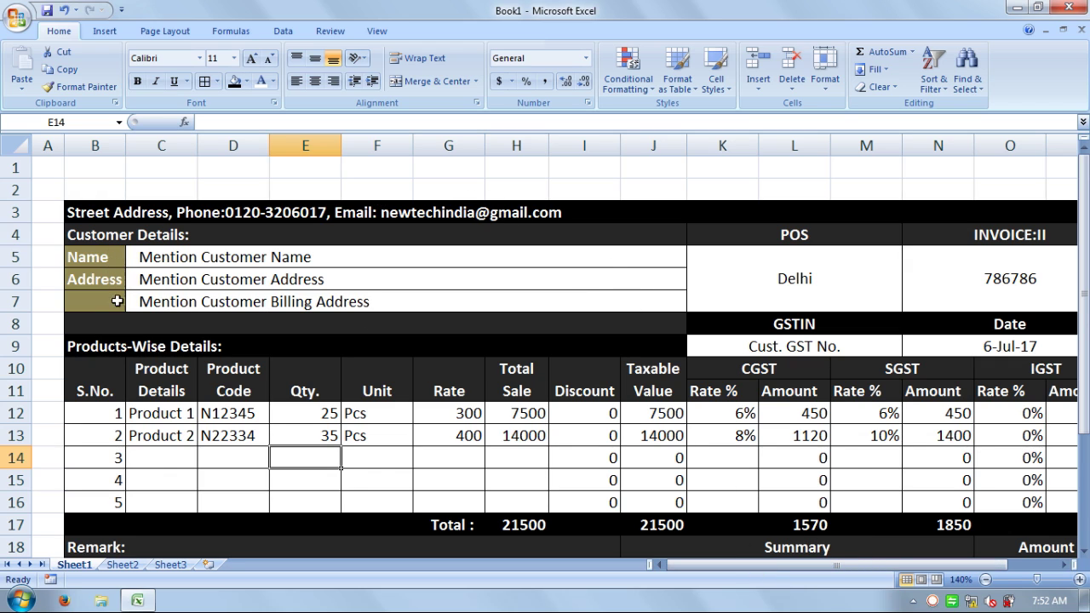
- Fill the Name and Address label cells B5:B7 black
left_click_drag(109, 254, 114, 303)
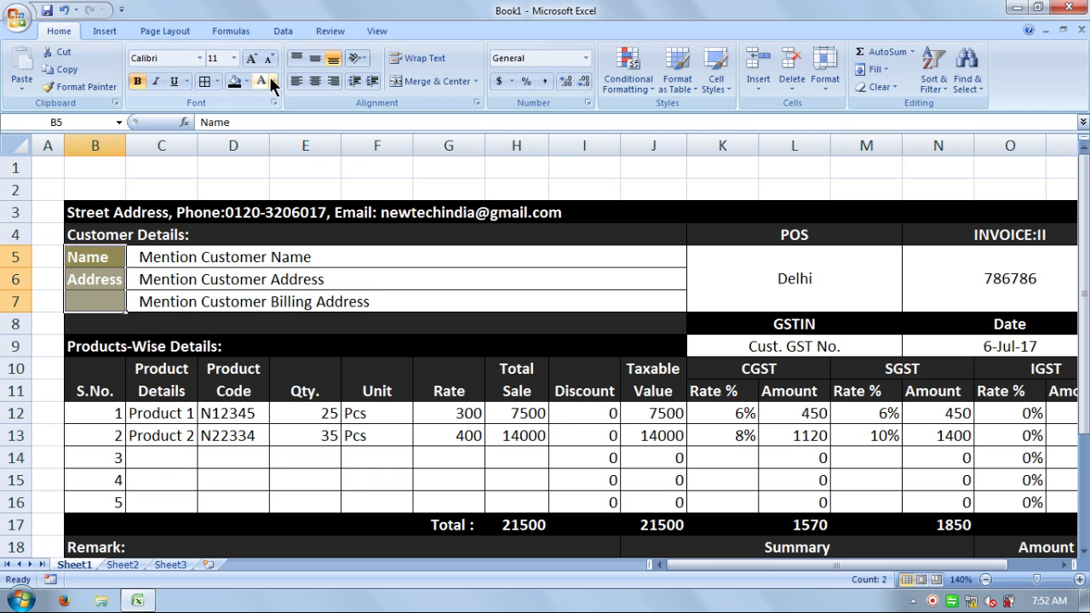
left_click(233, 81)
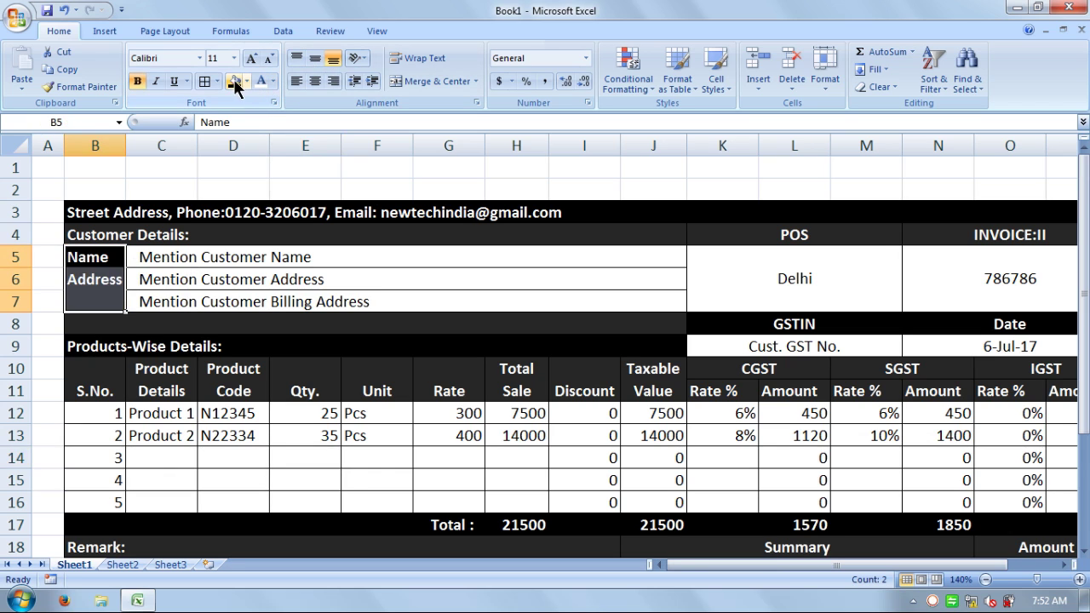
double_click(416, 293)
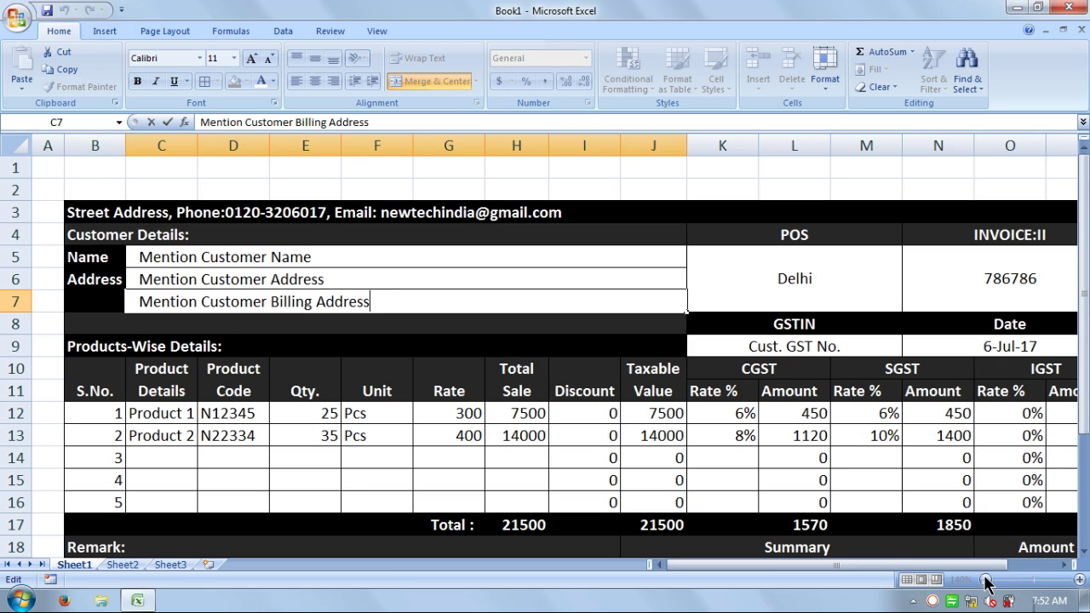
- Zoom out and select B1:P1 as the title range
left_click(954, 479)
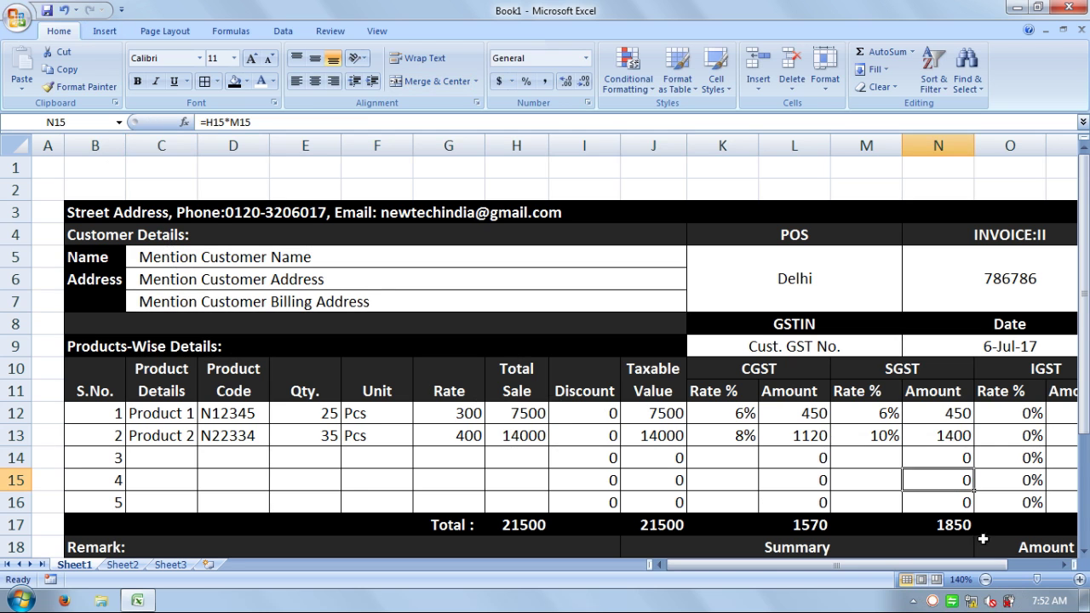
left_click(986, 579)
left_click(987, 580)
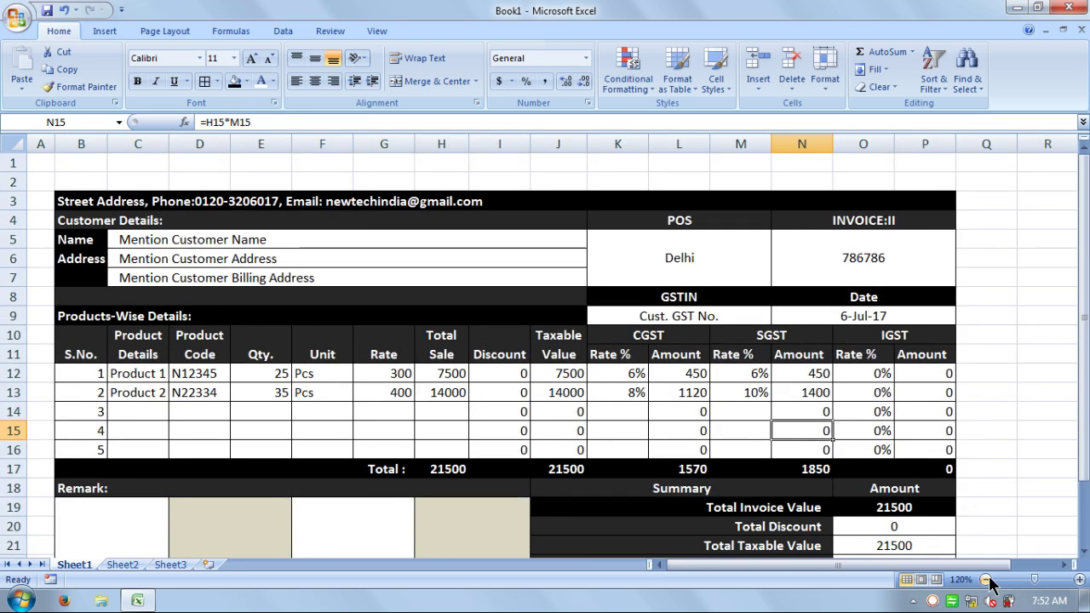
left_click(987, 580)
left_click(987, 580)
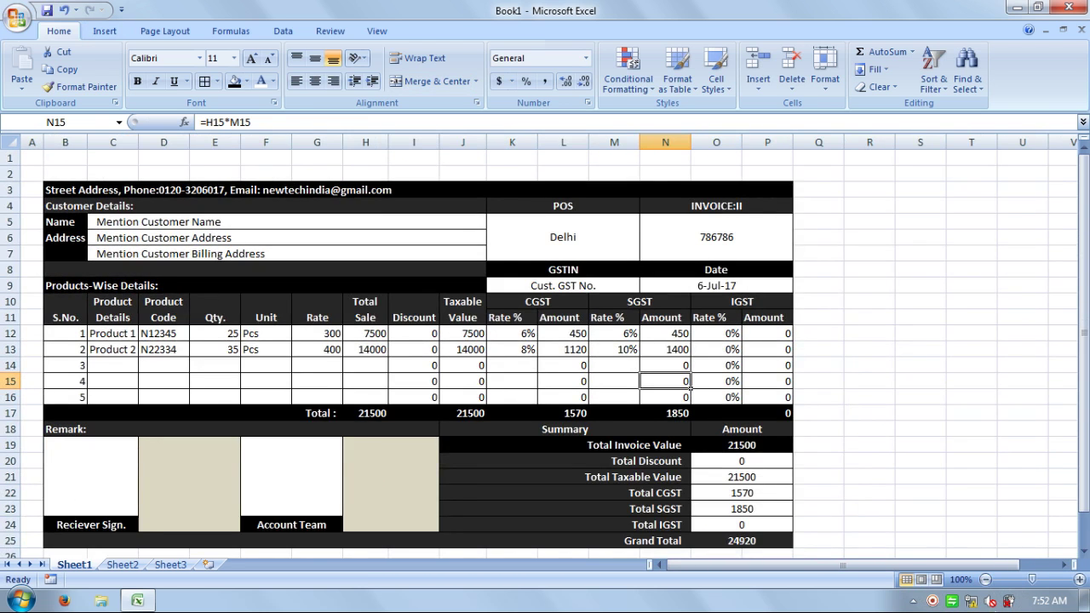
left_click_drag(941, 565, 827, 584)
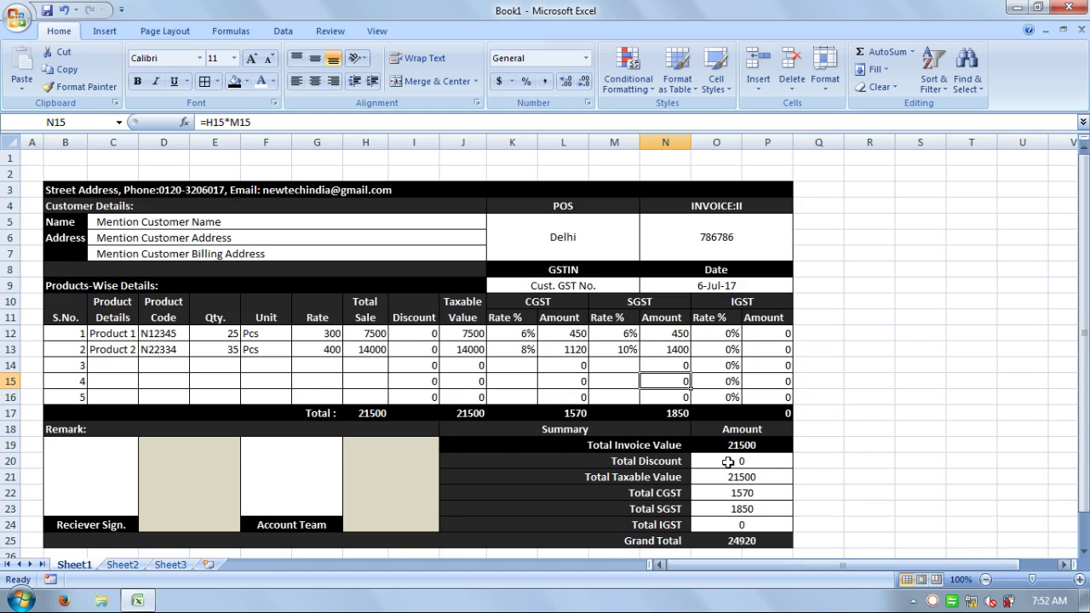
left_click(763, 159)
left_click_drag(763, 159, 86, 156)
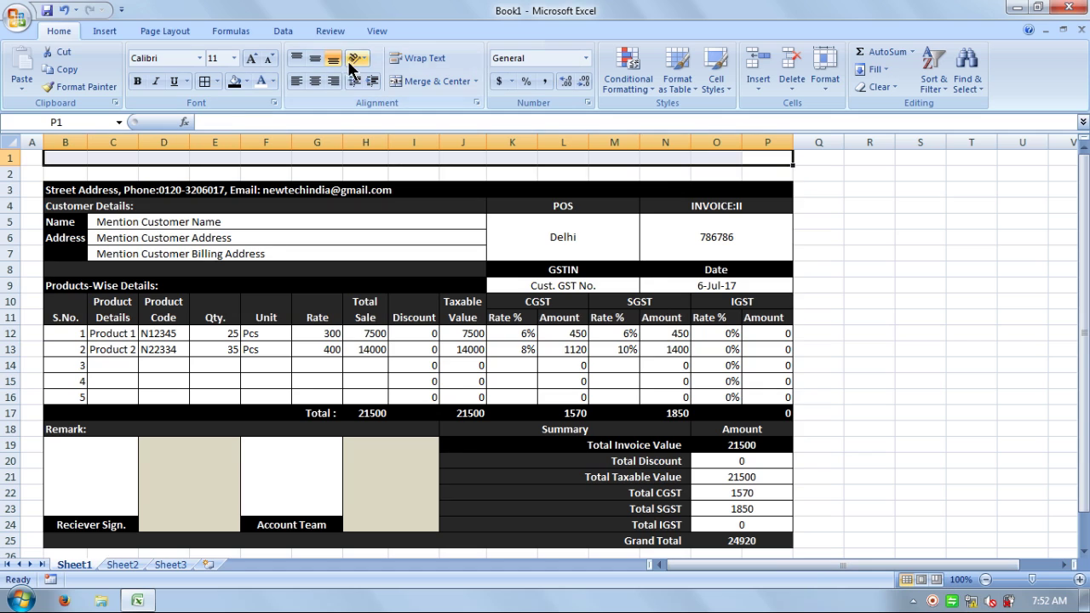
- Merge B1:P1 and enter the title 'New-Tech Pvt. Ltd. Generate Bill Include GST In Excel'
left_click(430, 81)
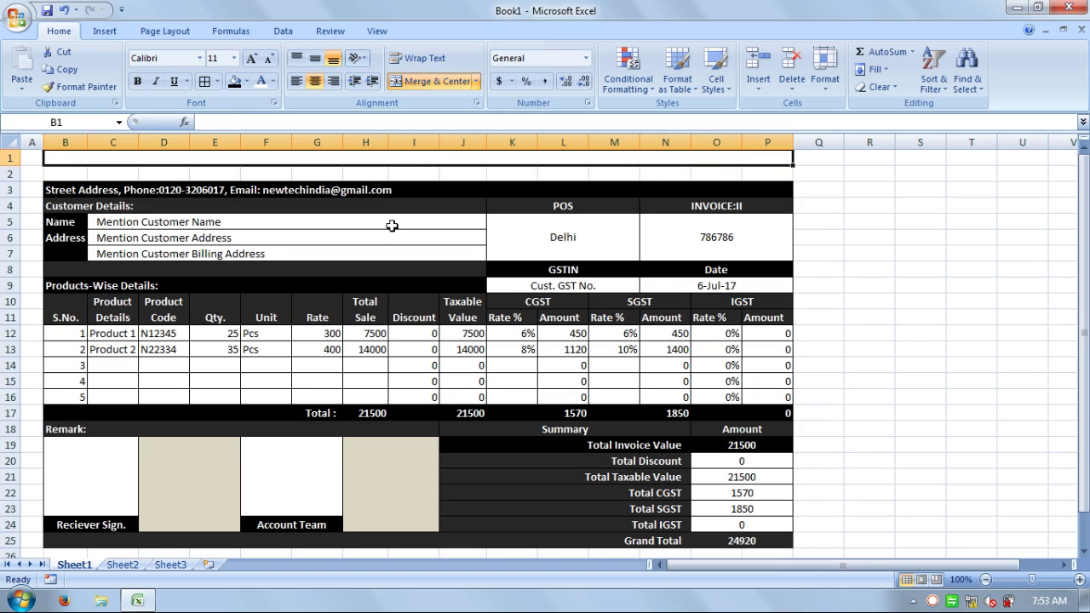
type("New-")
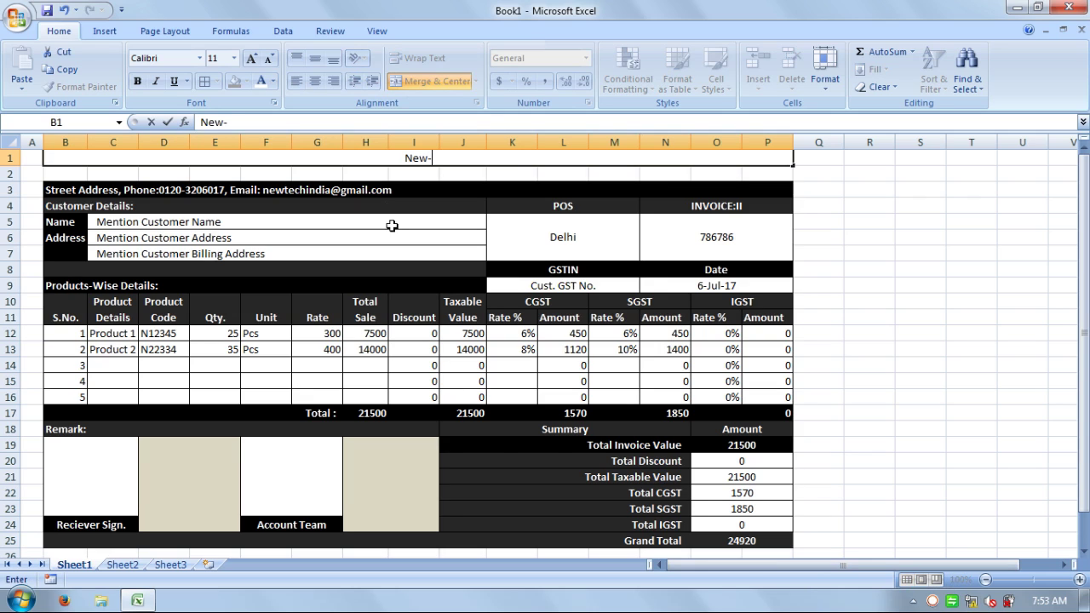
type("Tech Pv")
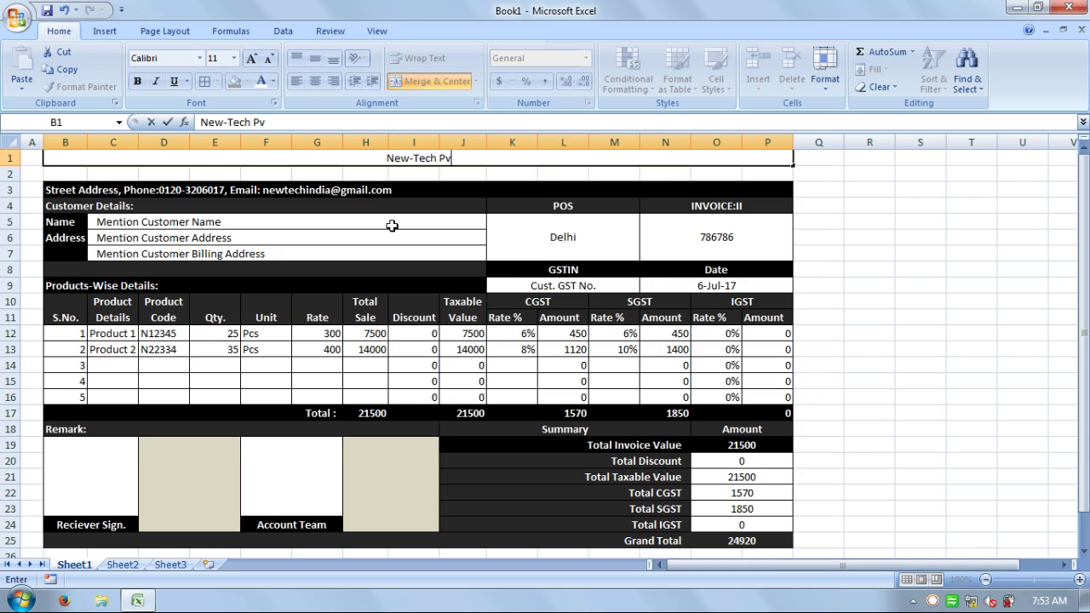
type("t. L")
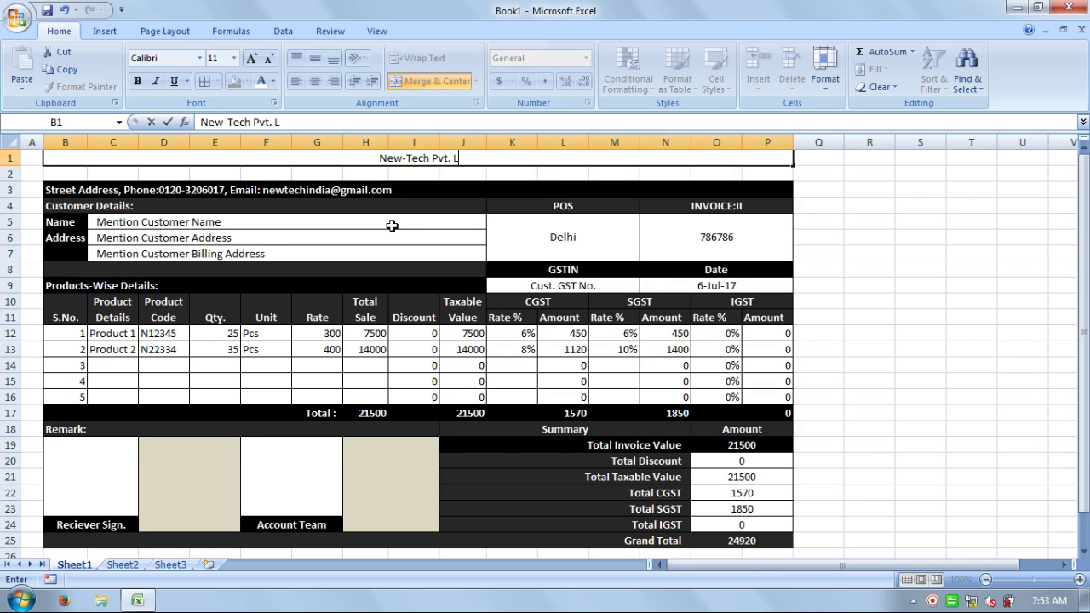
type("td.")
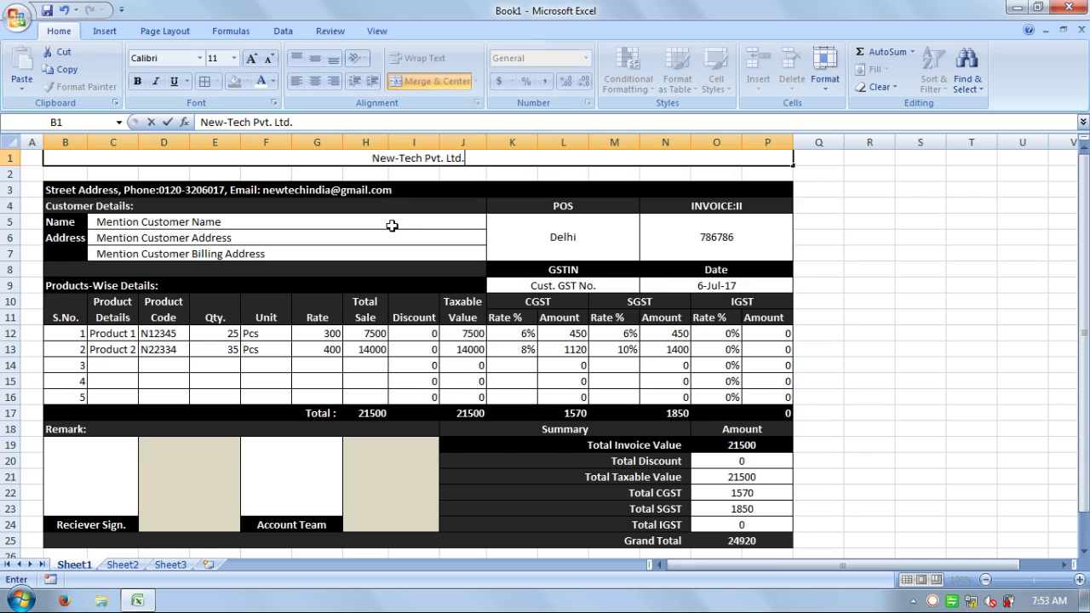
type(" G")
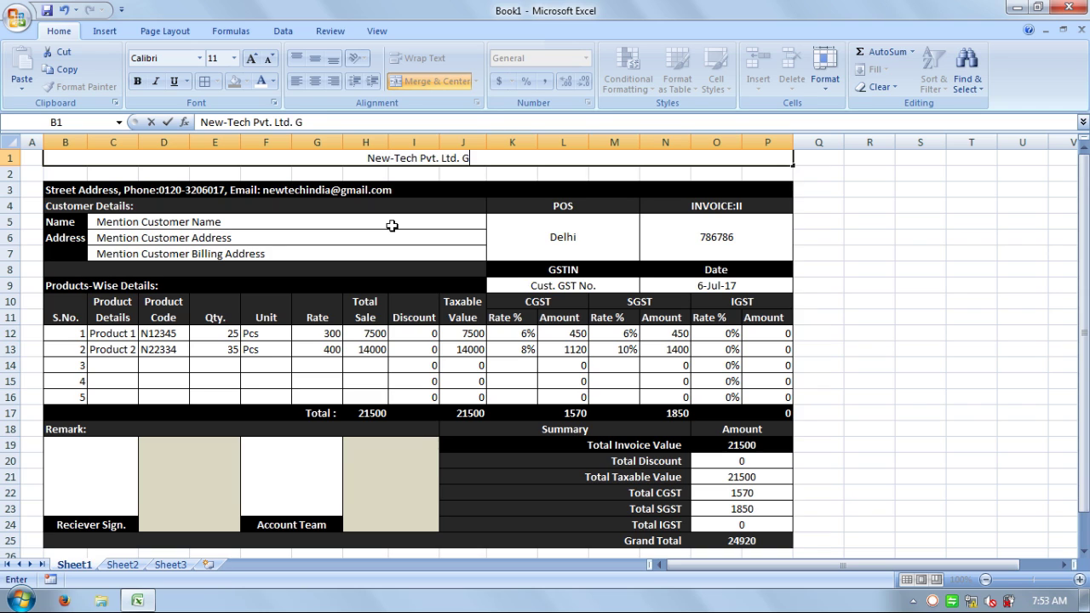
type("enerate")
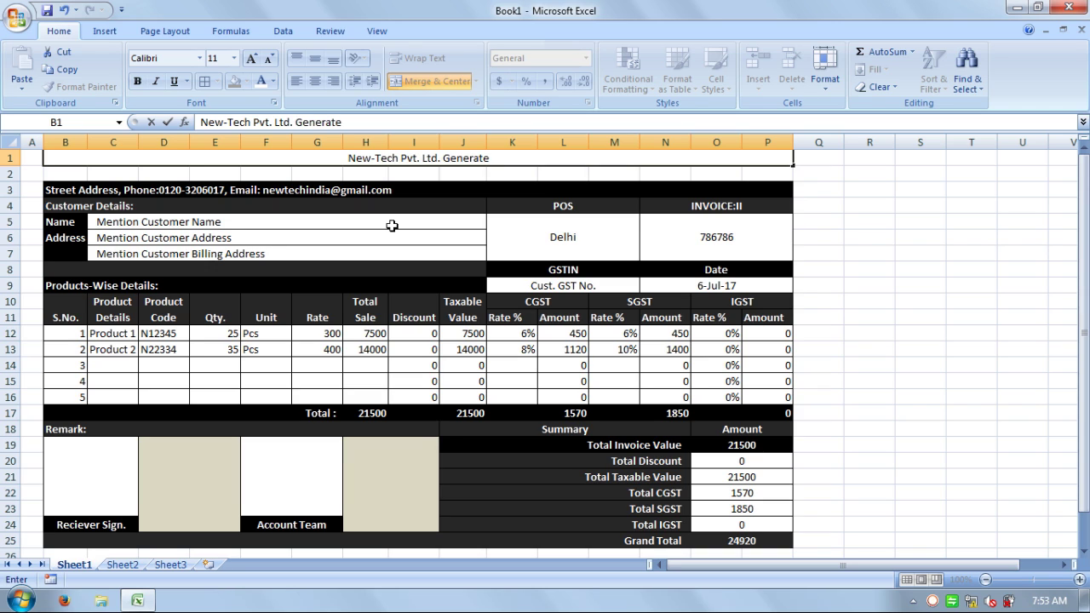
type("Bill")
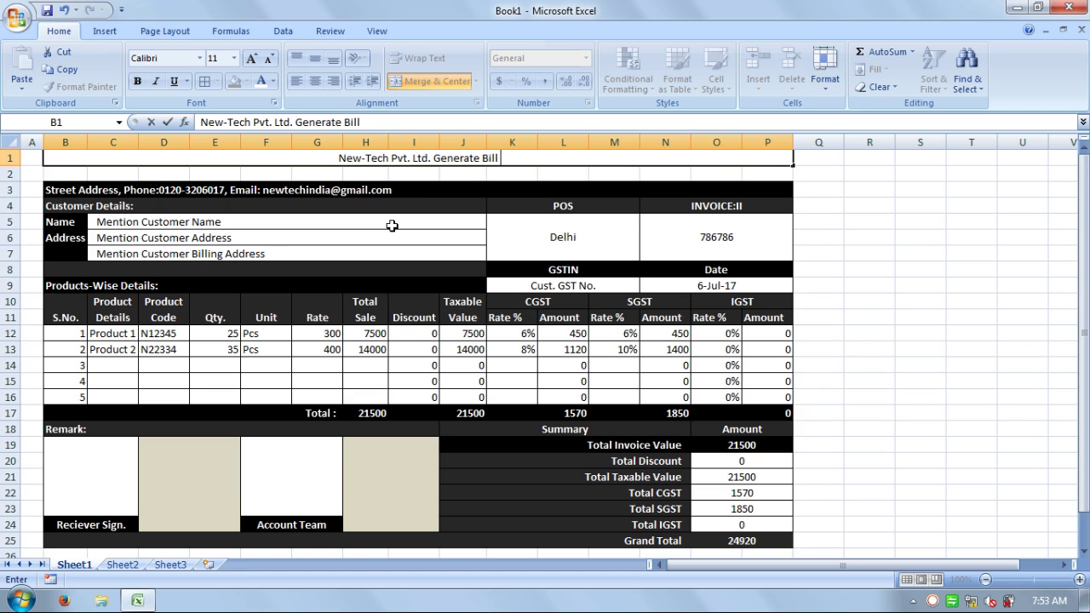
type(" I")
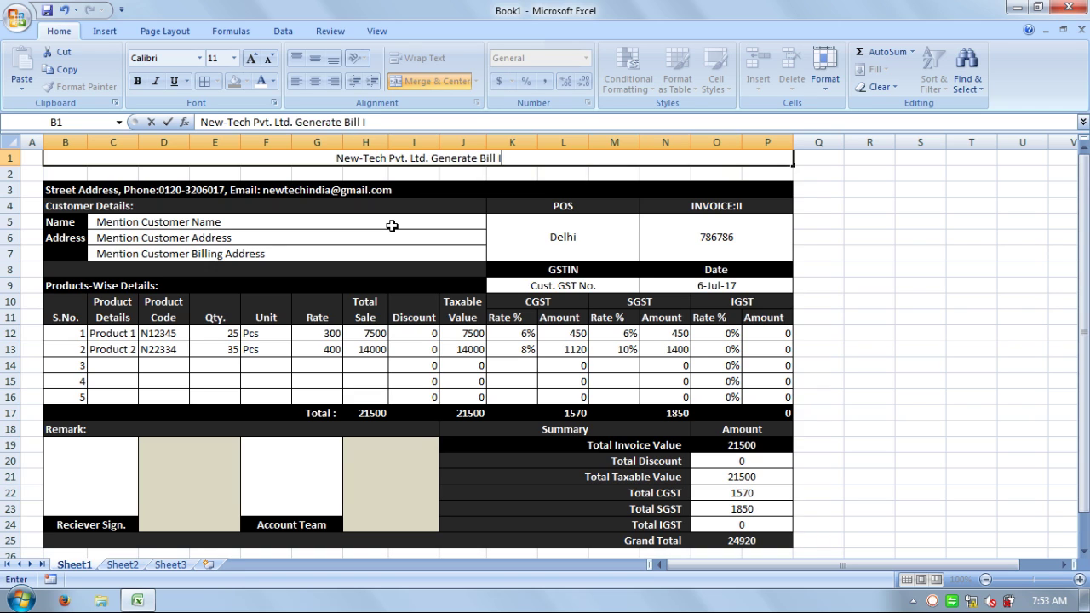
type("nclud")
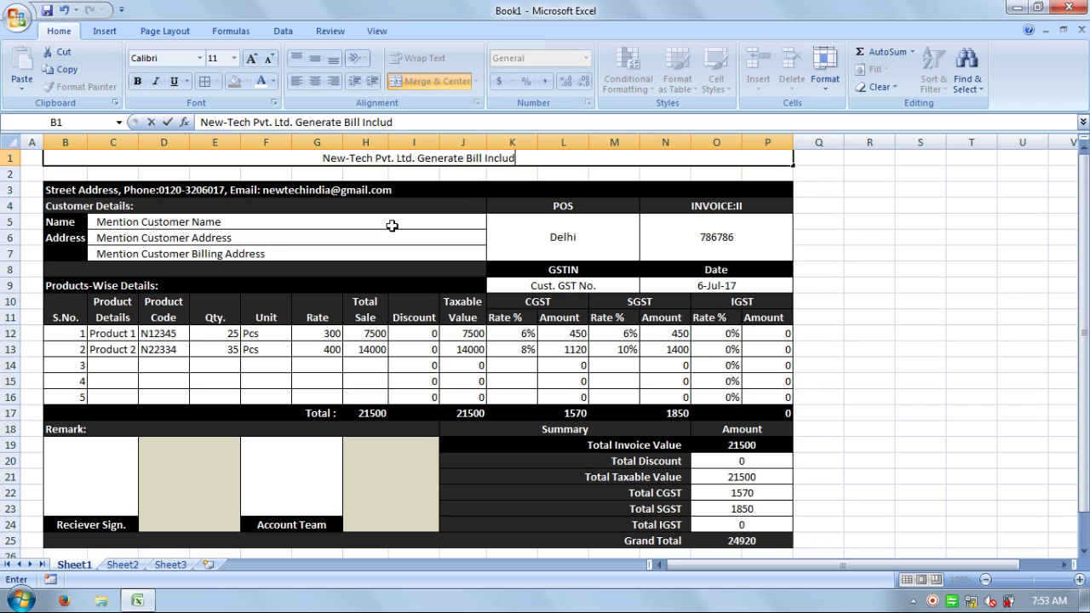
type("e GST")
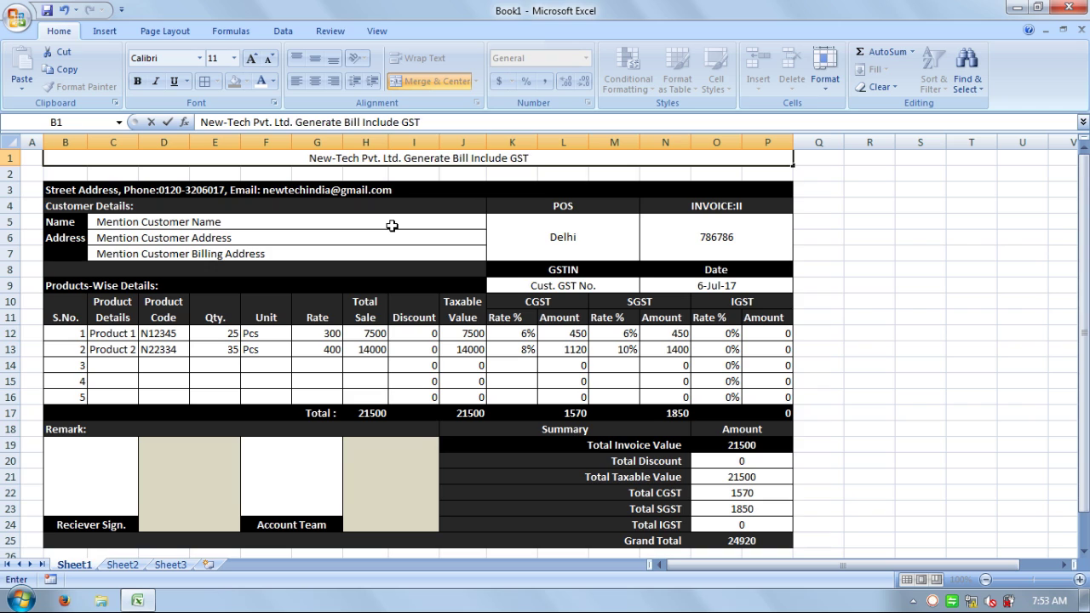
type(" In")
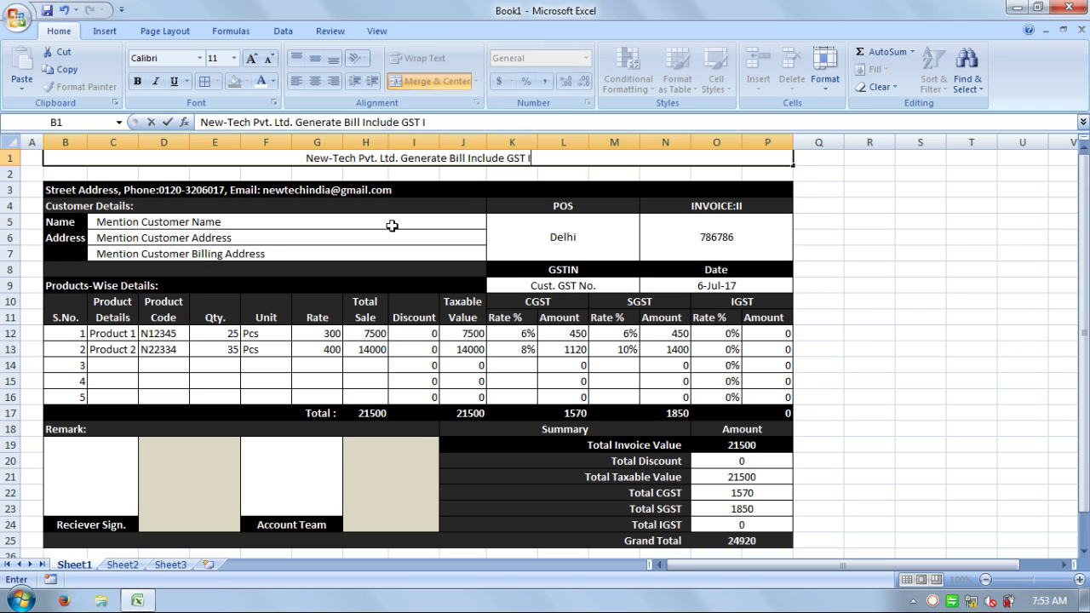
type(" Excel")
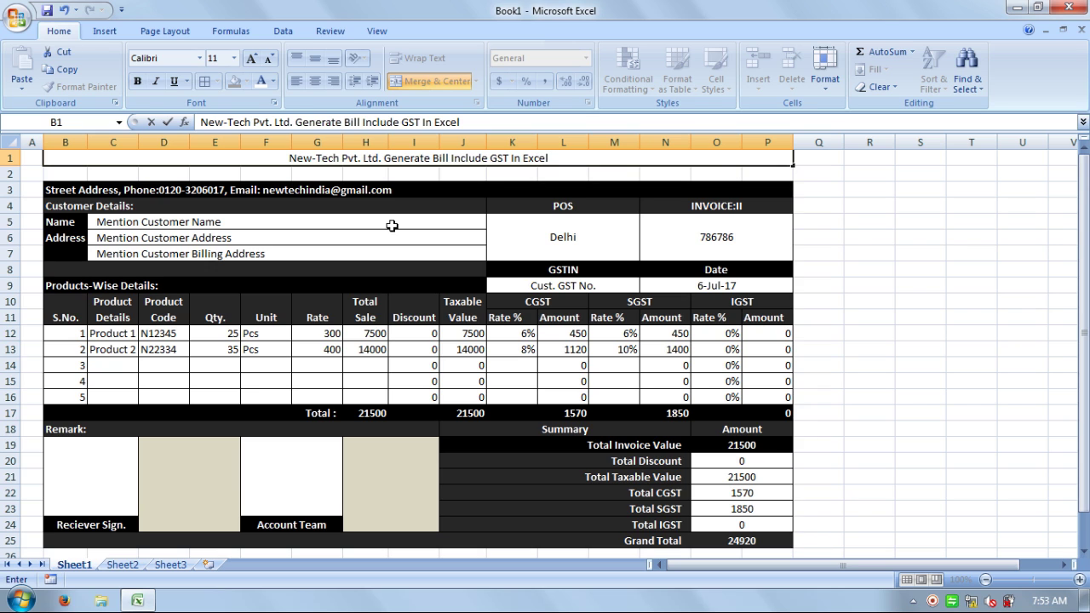
key("Return")
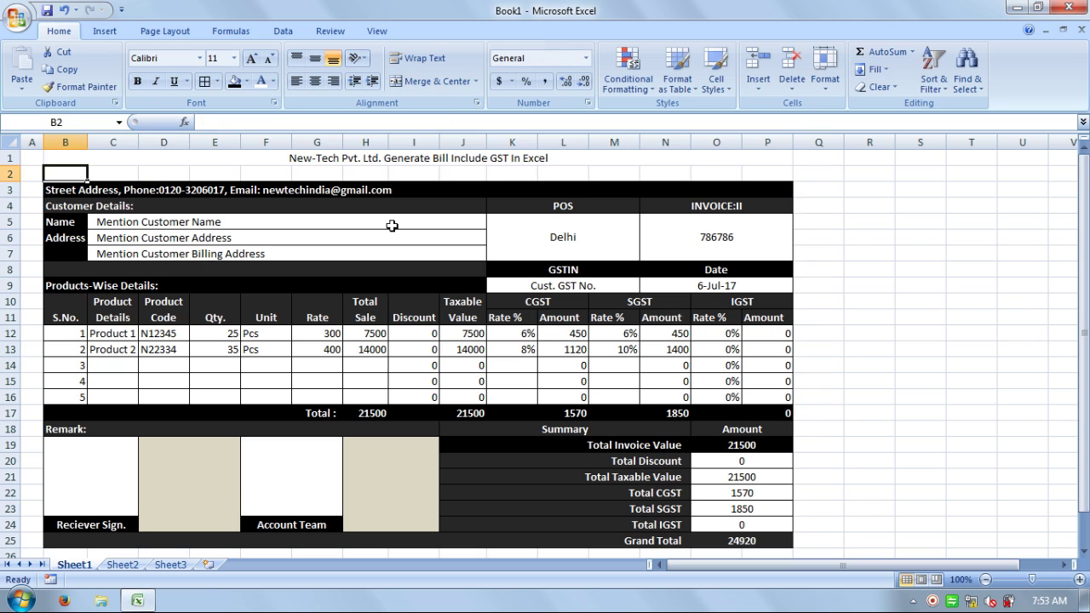
- Give the merged title cell a red fill, bold text and font size 12
left_click(532, 158)
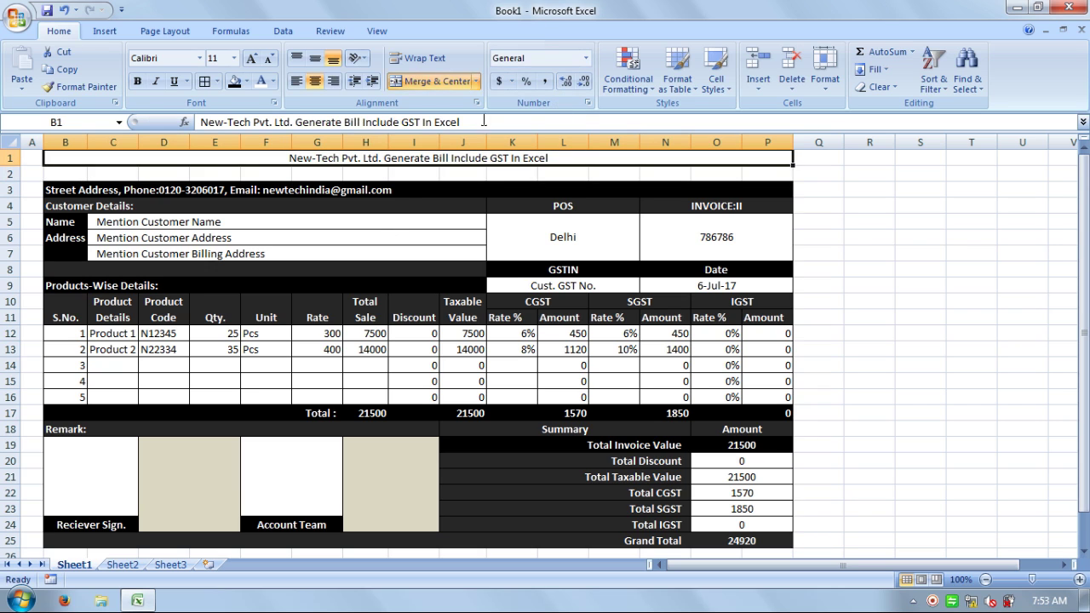
left_click(246, 81)
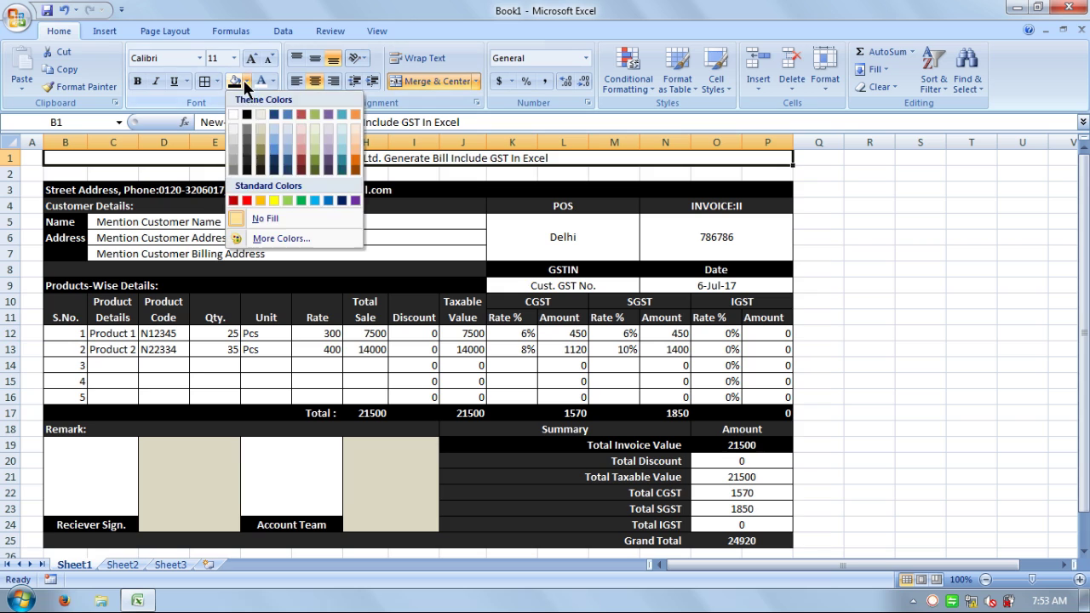
left_click(233, 200)
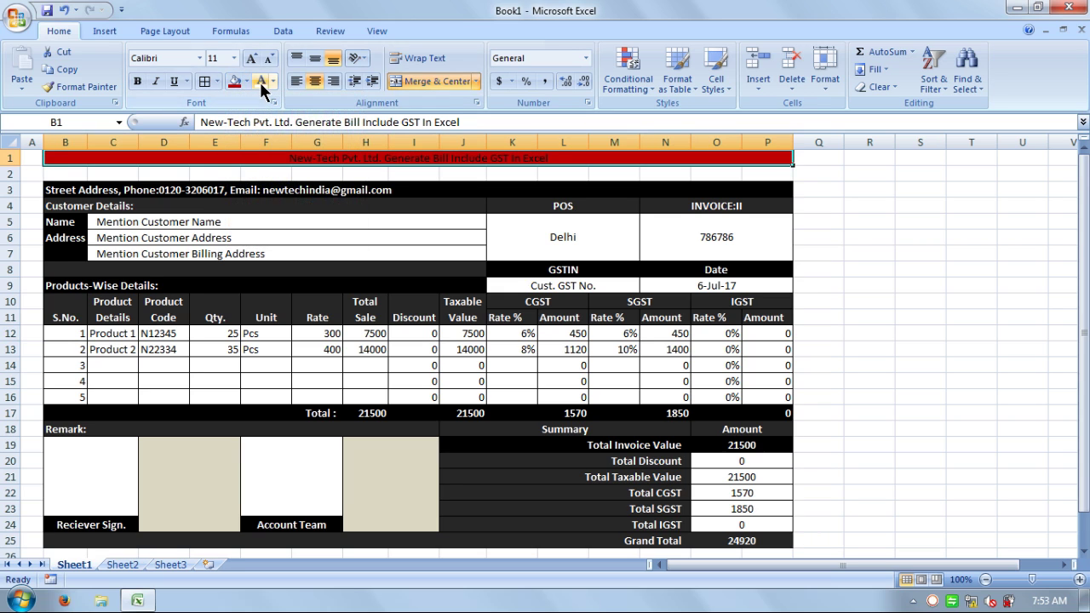
left_click(136, 81)
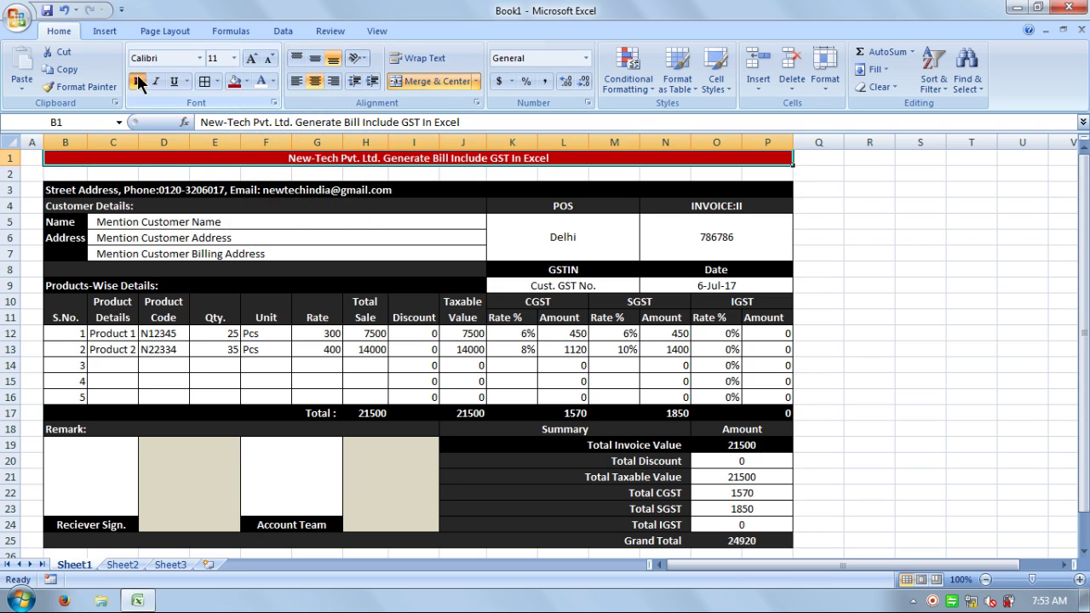
left_click(251, 58)
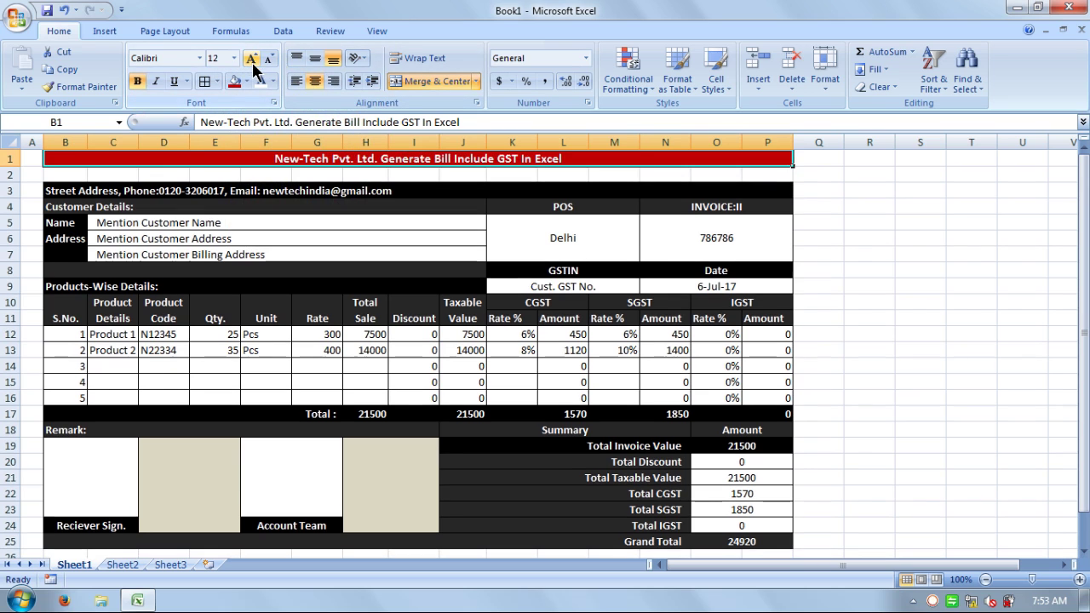
- Narrow column Q next to the invoice by dragging its right border left
left_click(878, 371)
left_click_drag(843, 142, 819, 142)
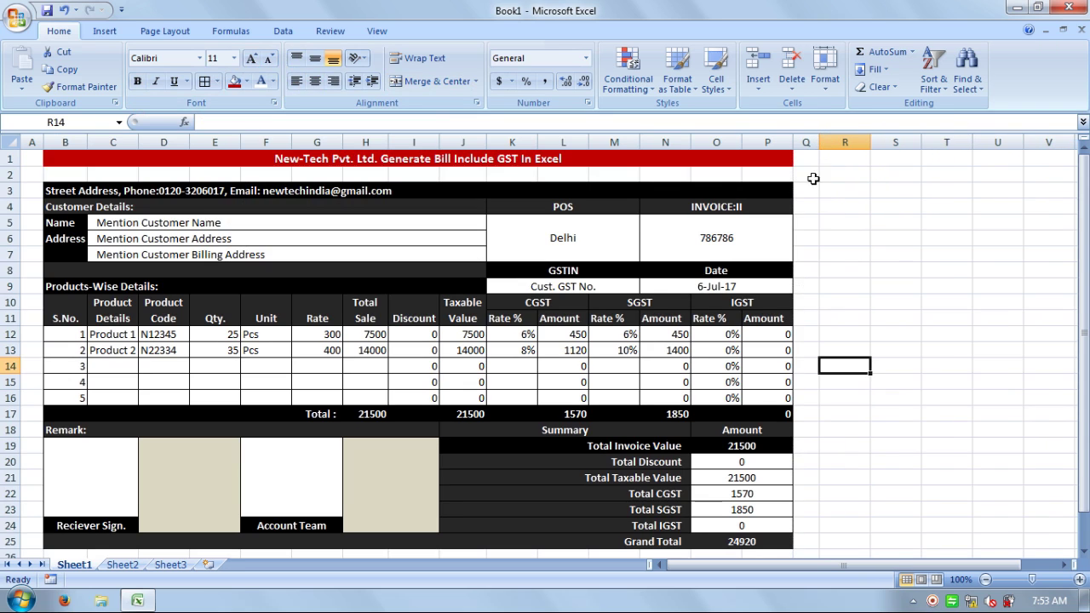
left_click(882, 335)
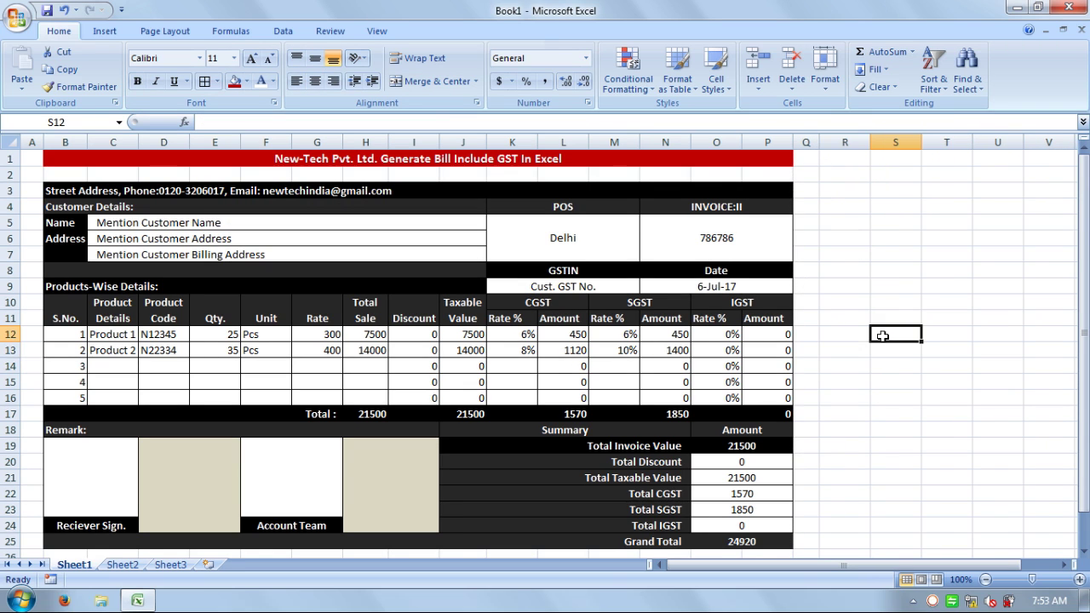